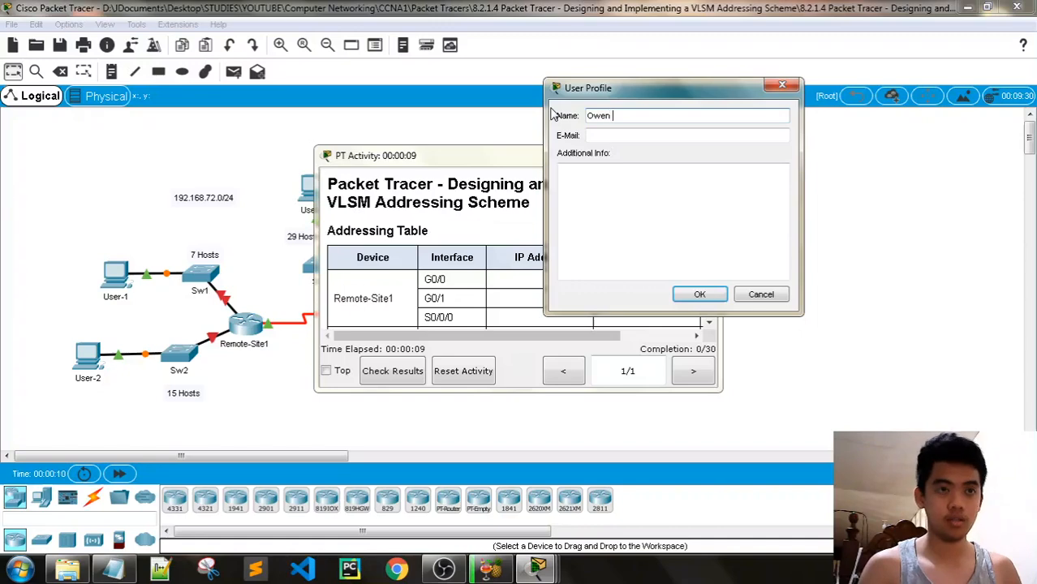
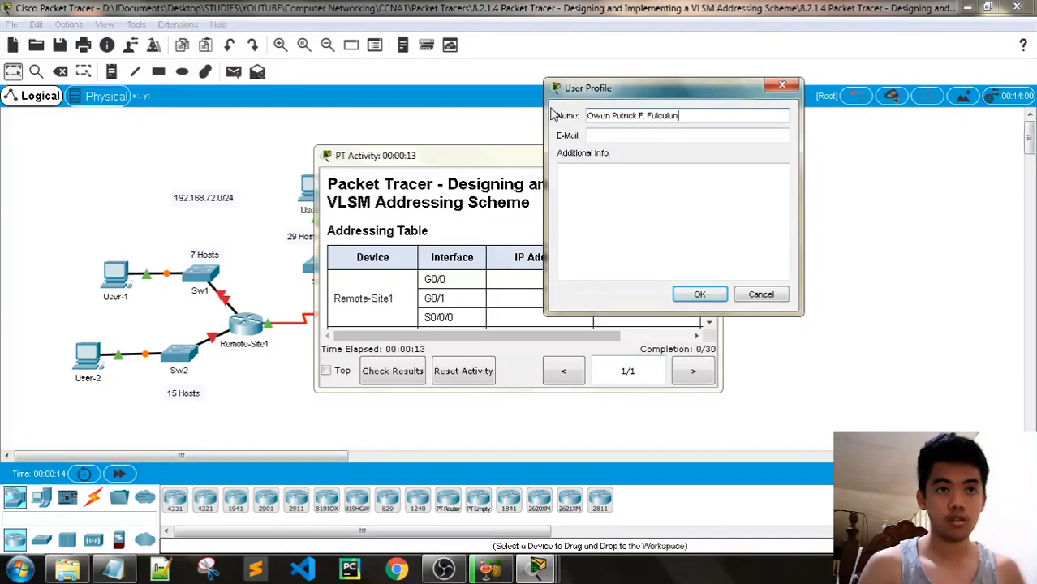
Enter the student's full name and e-mail address in the User Profile and confirm
{"action": "left_click", "coordinate": [650, 136]}
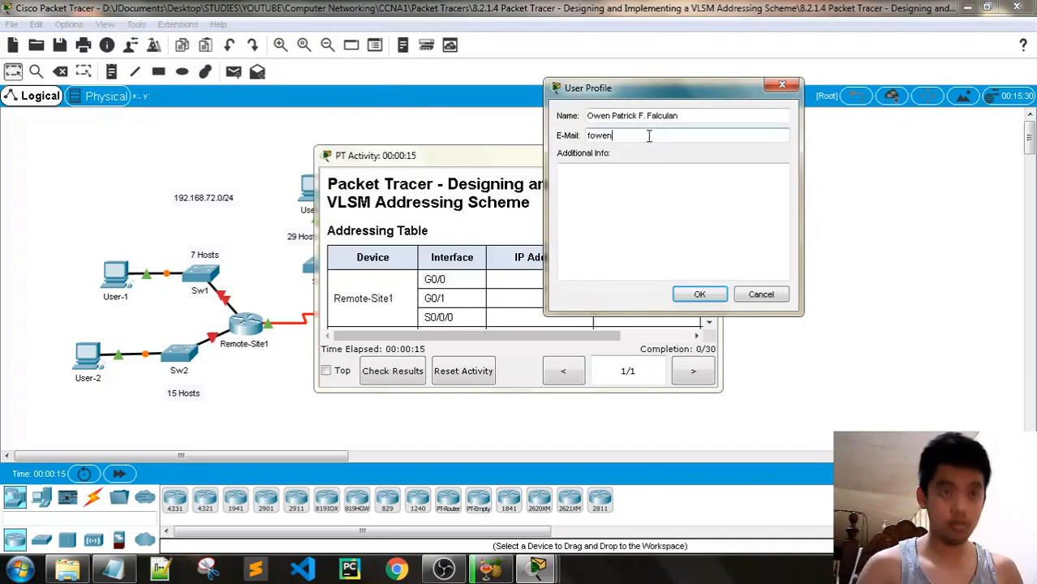
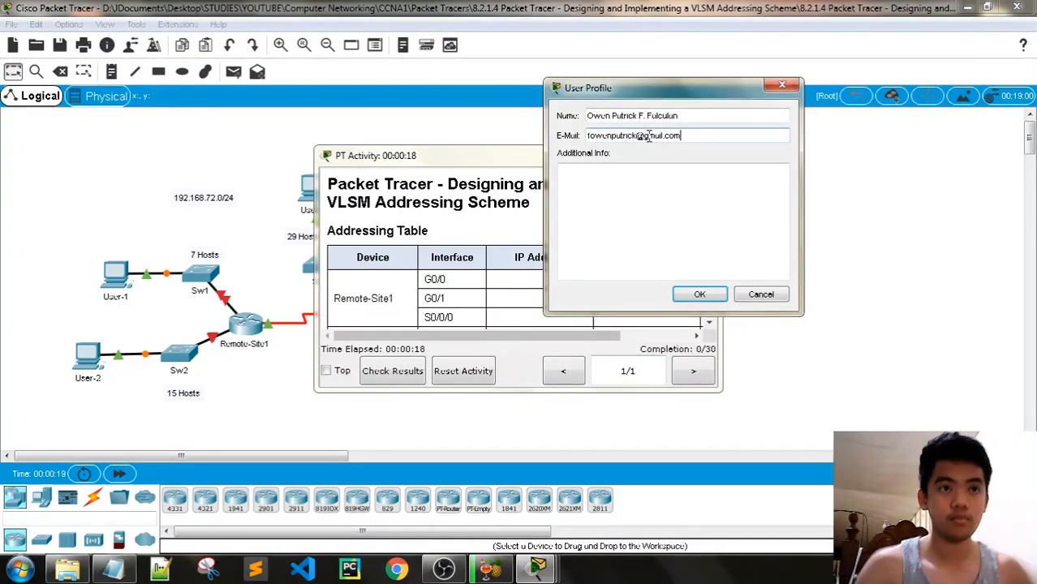
{"action": "left_click", "coordinate": [713, 294]}
Confirm the activity reset and delete the old subnet notes from Notepad
{"action": "left_click", "coordinate": [705, 225]}
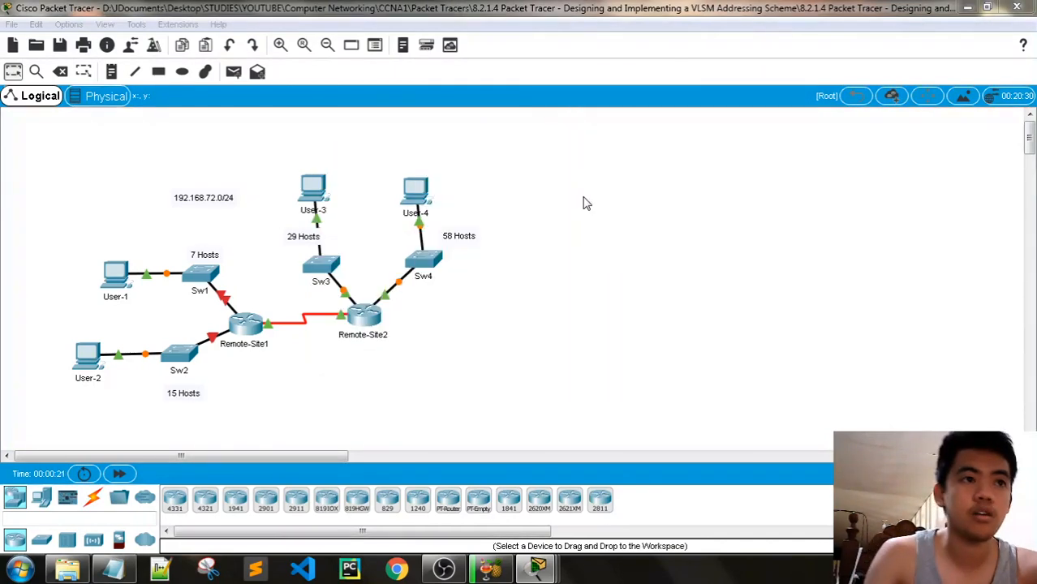
{"action": "left_click_drag", "start_coordinate": [563, 159], "coordinate": [884, 14]}
{"action": "left_click", "coordinate": [114, 568]}
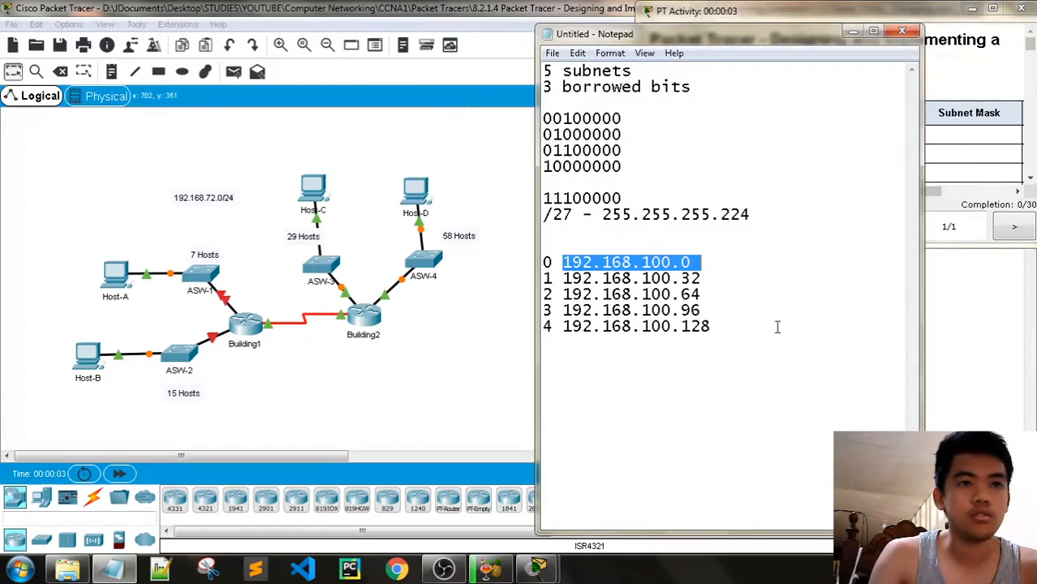
{"action": "key", "text": "ctrl+a"}
{"action": "key", "text": "Delete"}
{"action": "left_click", "coordinate": [739, 12]}
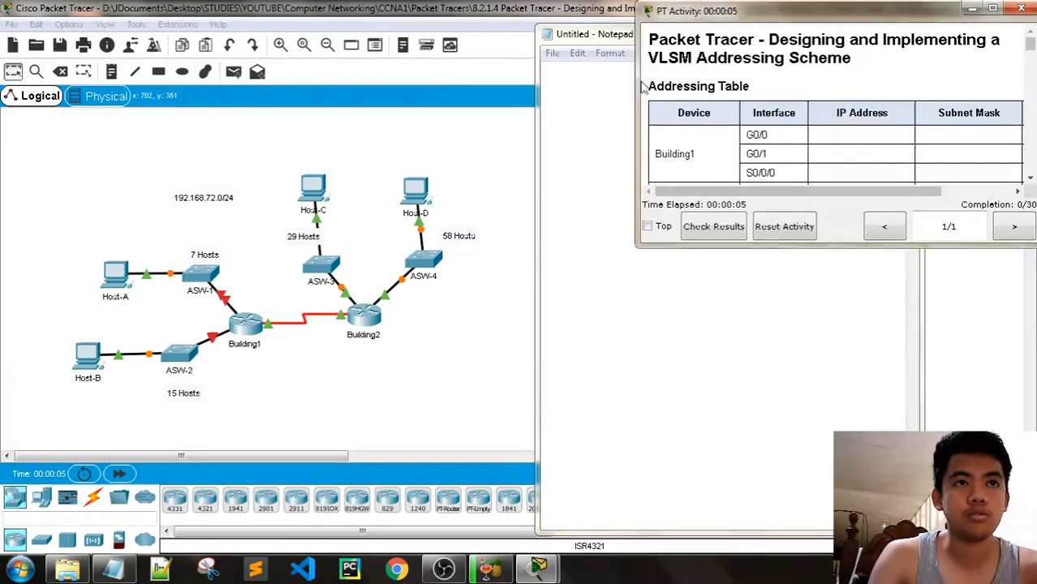
Minimize HandBrake and Notepad, then enlarge the activity window to show the full addressing table
{"action": "left_click", "coordinate": [492, 569]}
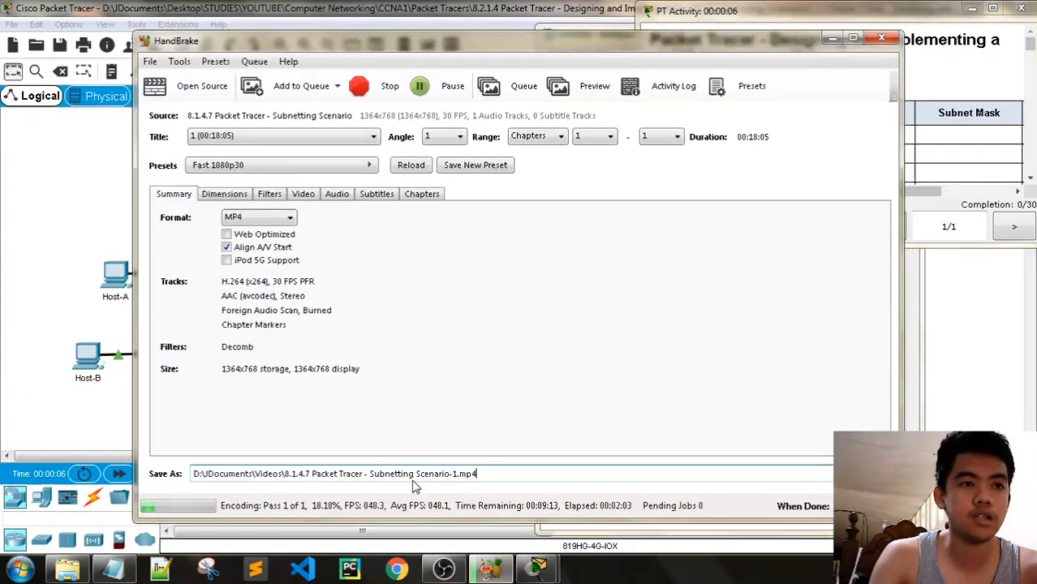
{"action": "left_click", "coordinate": [832, 37]}
{"action": "left_click", "coordinate": [611, 35]}
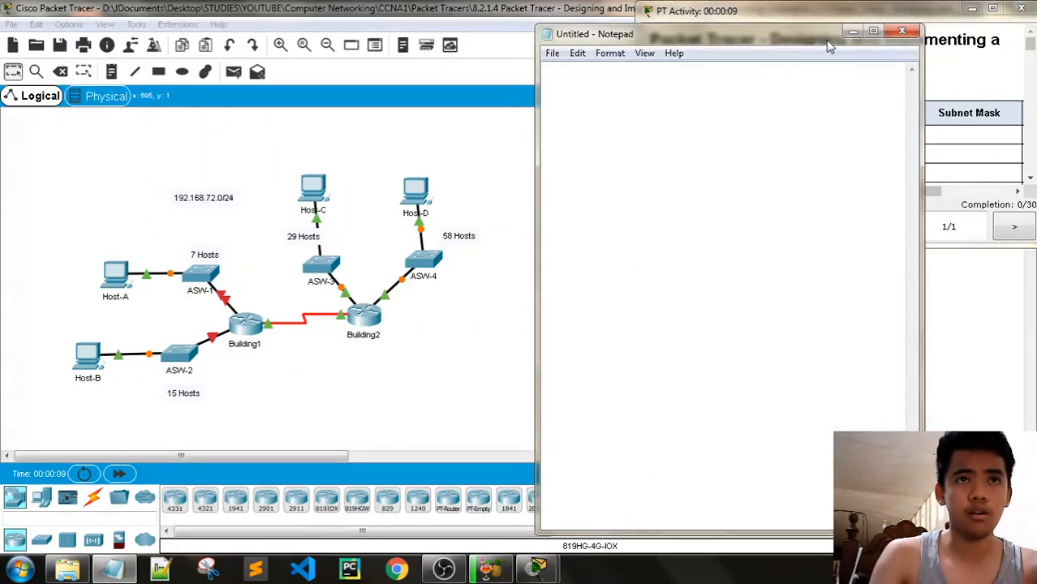
{"action": "left_click", "coordinate": [851, 34]}
{"action": "left_click_drag", "start_coordinate": [634, 83], "coordinate": [508, 73]}
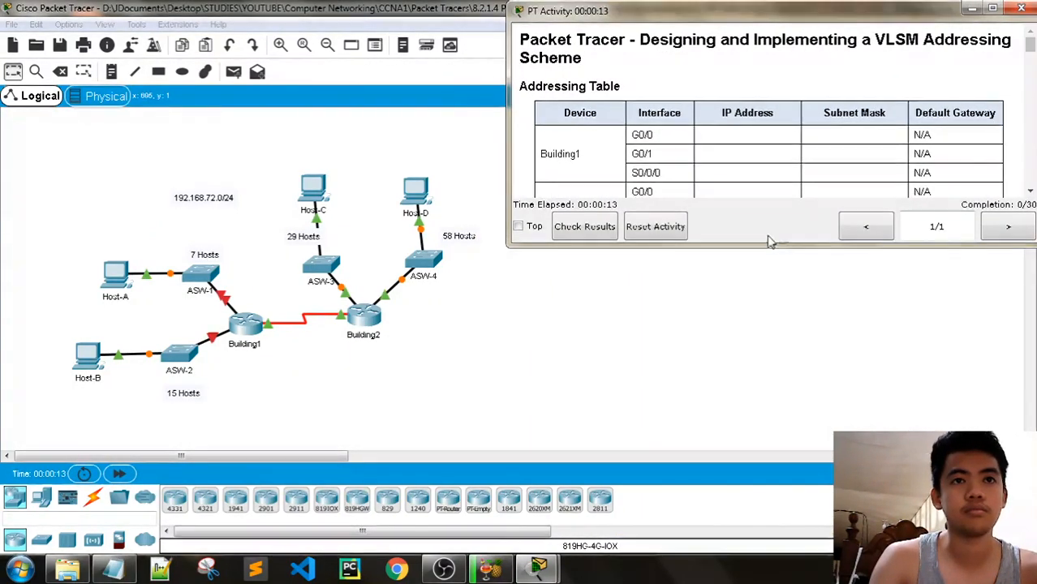
{"action": "left_click_drag", "start_coordinate": [735, 247], "coordinate": [735, 321]}
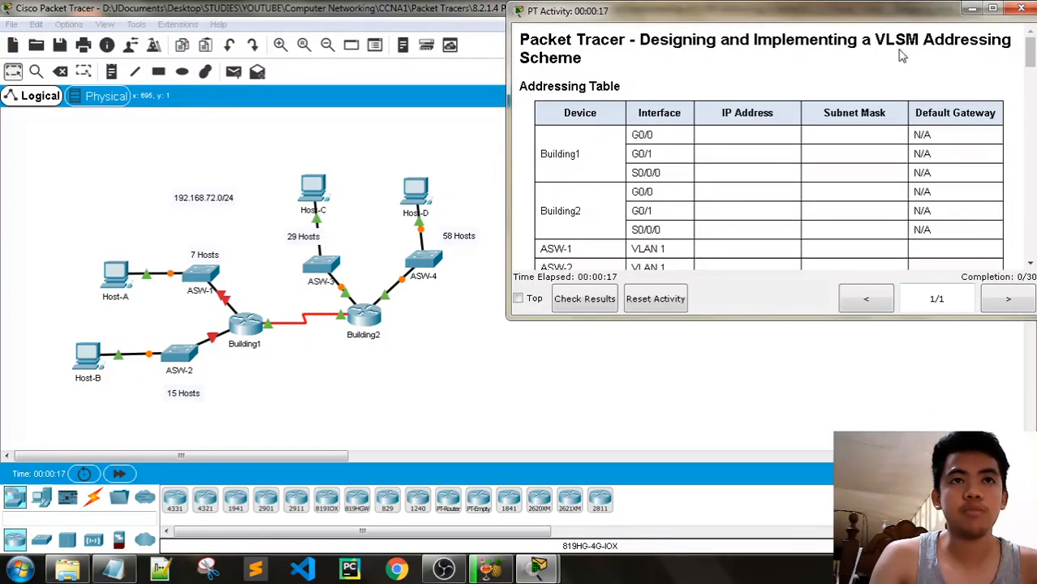
{"action": "left_click_drag", "start_coordinate": [506, 112], "coordinate": [497, 112]}
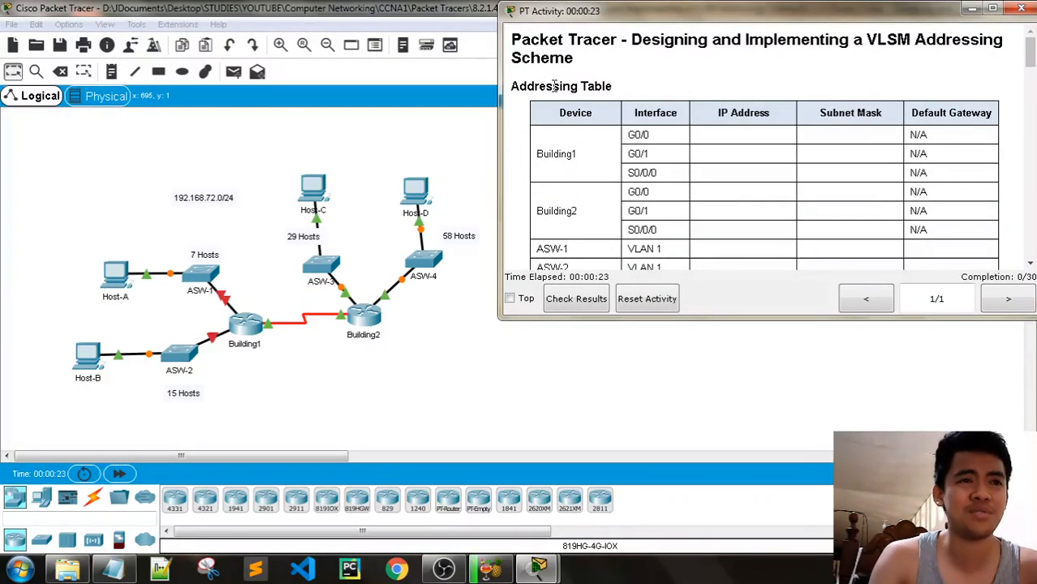
Scroll the instructions to the Part 1 host requirements: 7 for ASW-1, 15 for ASW-2
{"action": "scroll", "coordinate": [605, 122], "scroll_direction": "down", "scroll_amount": 3}
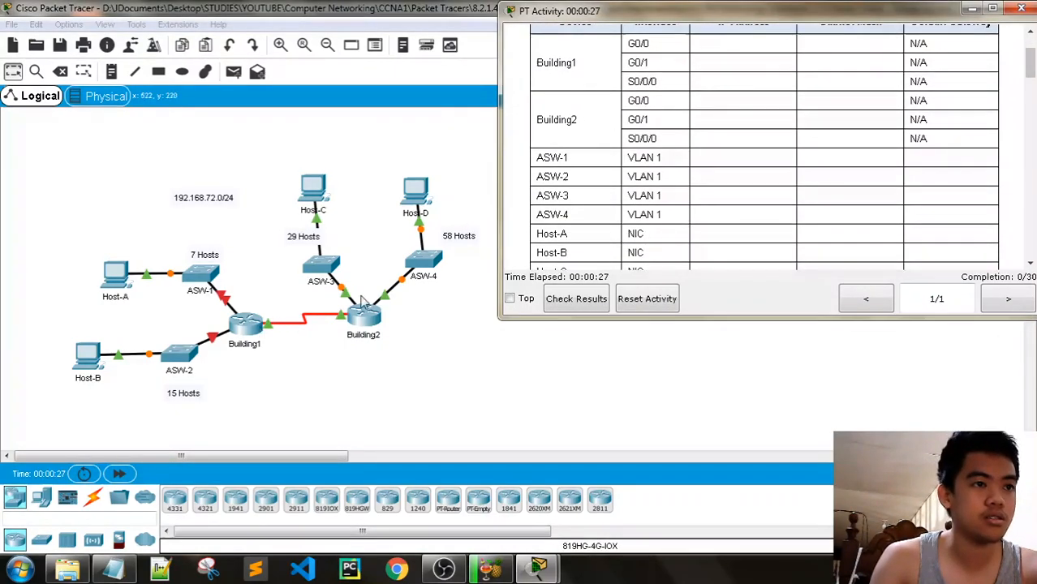
{"action": "scroll", "coordinate": [621, 204], "scroll_direction": "up", "scroll_amount": 2}
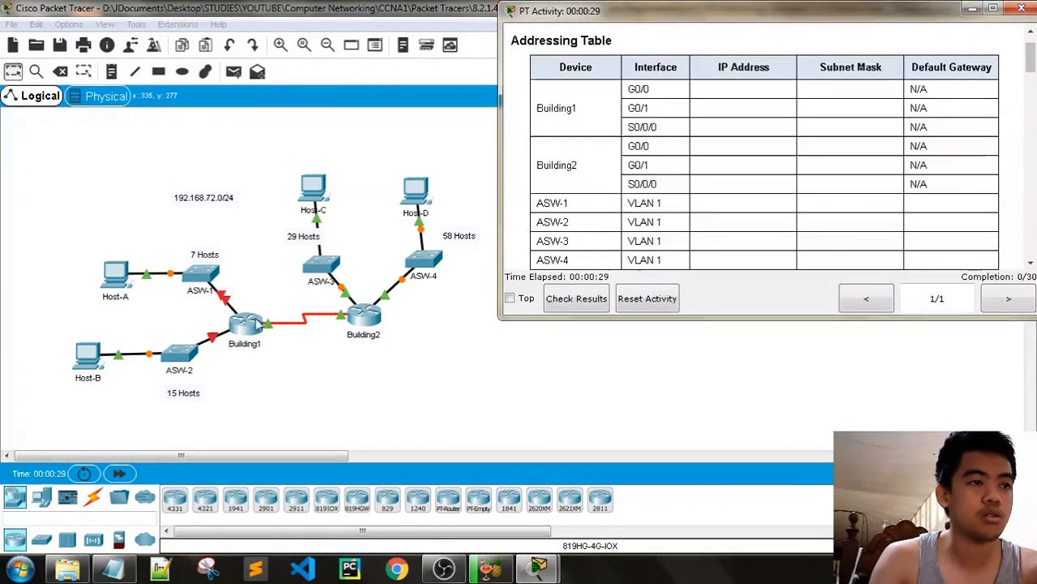
{"action": "scroll", "coordinate": [589, 230], "scroll_direction": "down", "scroll_amount": 2}
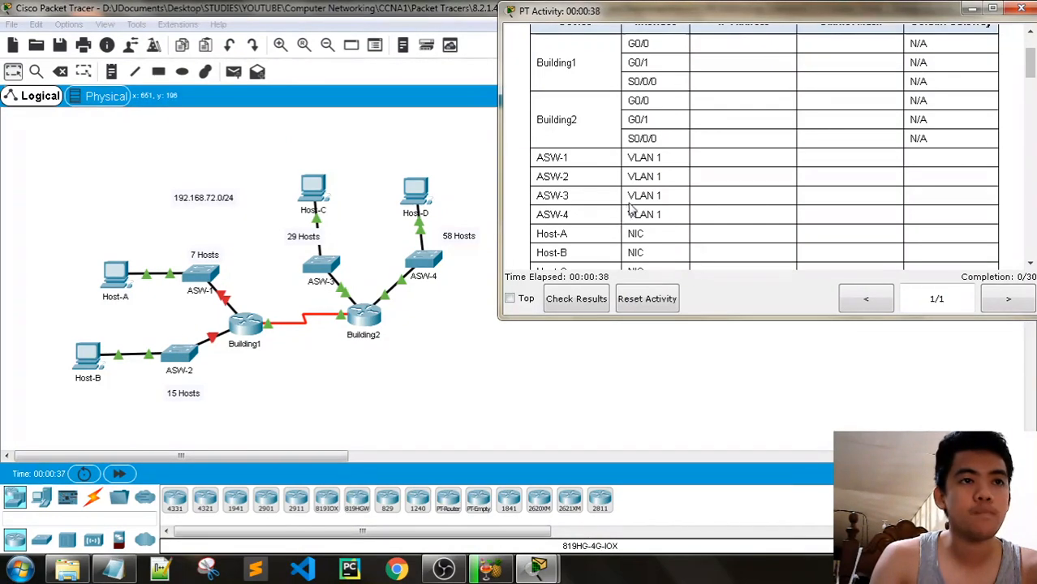
{"action": "scroll", "coordinate": [632, 209], "scroll_direction": "down", "scroll_amount": 1}
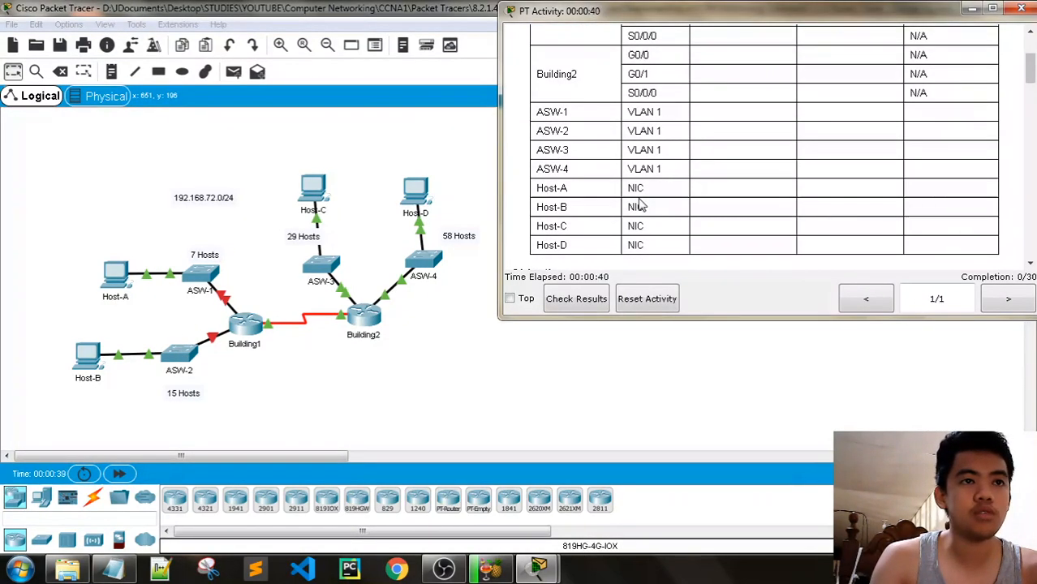
{"action": "scroll", "coordinate": [648, 225], "scroll_direction": "up", "scroll_amount": 1}
{"action": "scroll", "coordinate": [654, 223], "scroll_direction": "up", "scroll_amount": 3}
{"action": "scroll", "coordinate": [666, 221], "scroll_direction": "down", "scroll_amount": 8}
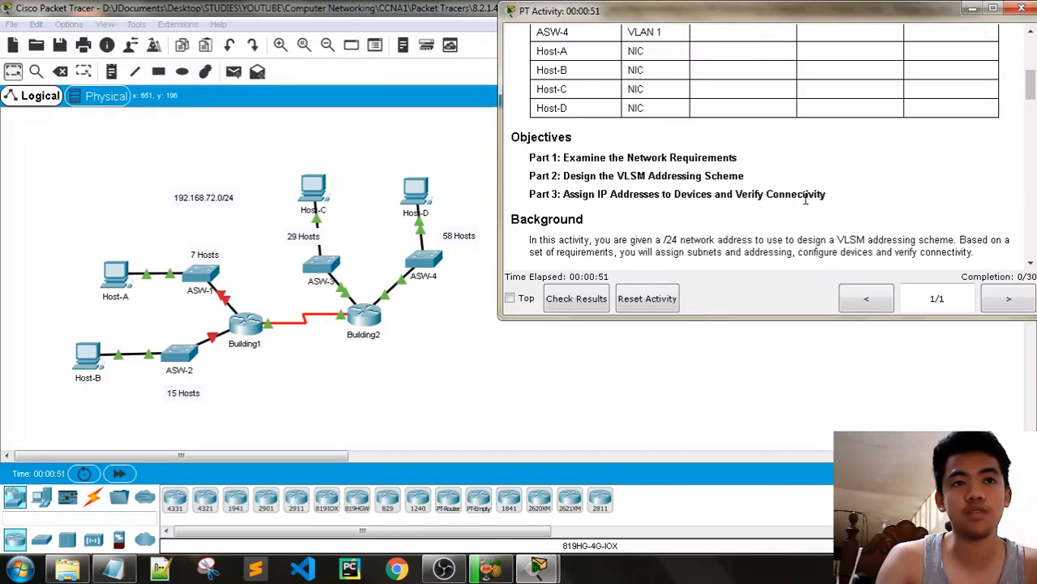
{"action": "scroll", "coordinate": [828, 197], "scroll_direction": "down", "scroll_amount": 2}
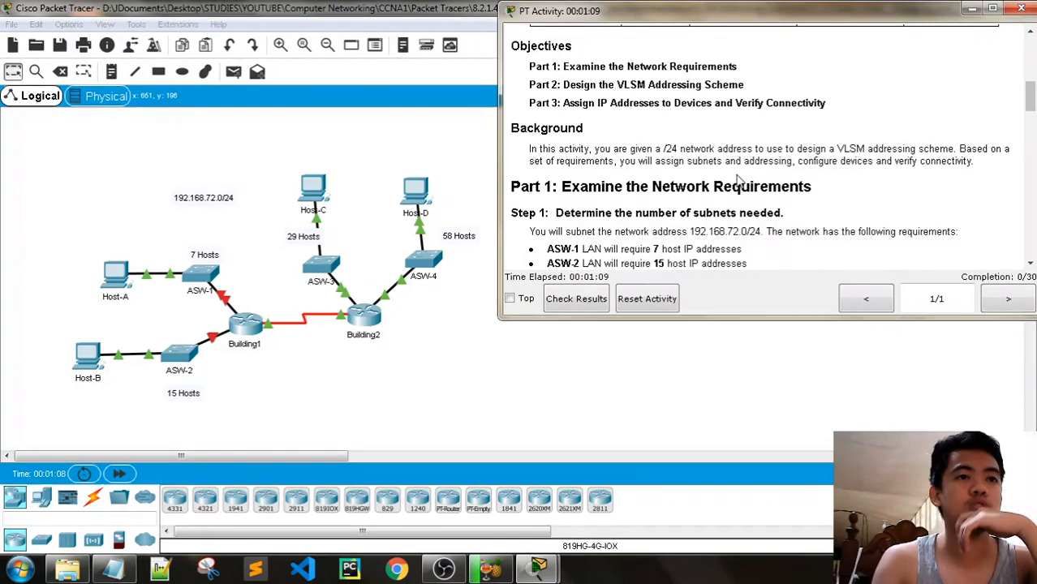
Read through the Step 1 host counts and Step 2 mask questions, then bring up the empty Notepad
{"action": "scroll", "coordinate": [741, 182], "scroll_direction": "down", "scroll_amount": 1}
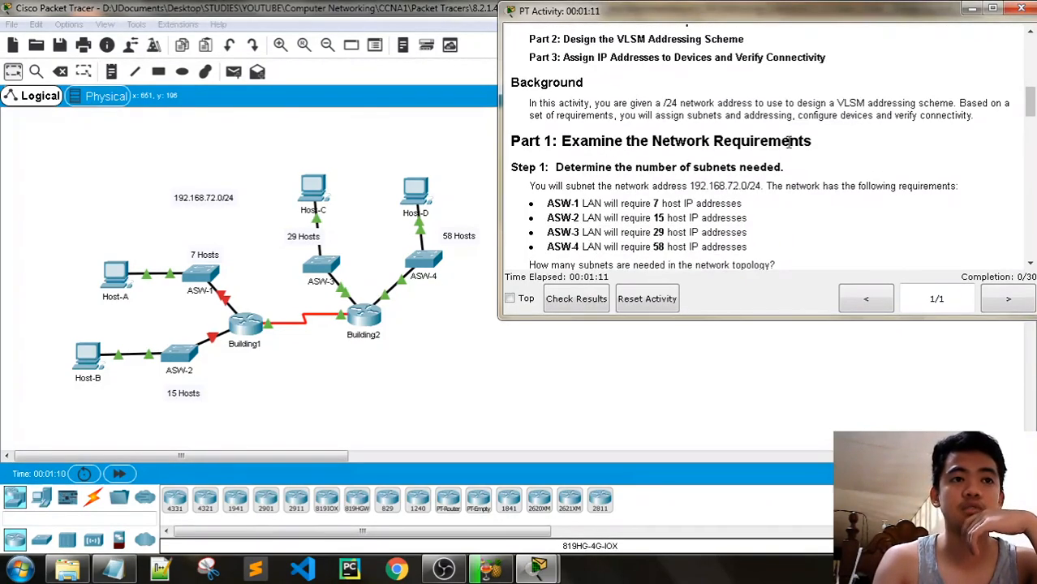
{"action": "scroll", "coordinate": [730, 140], "scroll_direction": "down", "scroll_amount": 1}
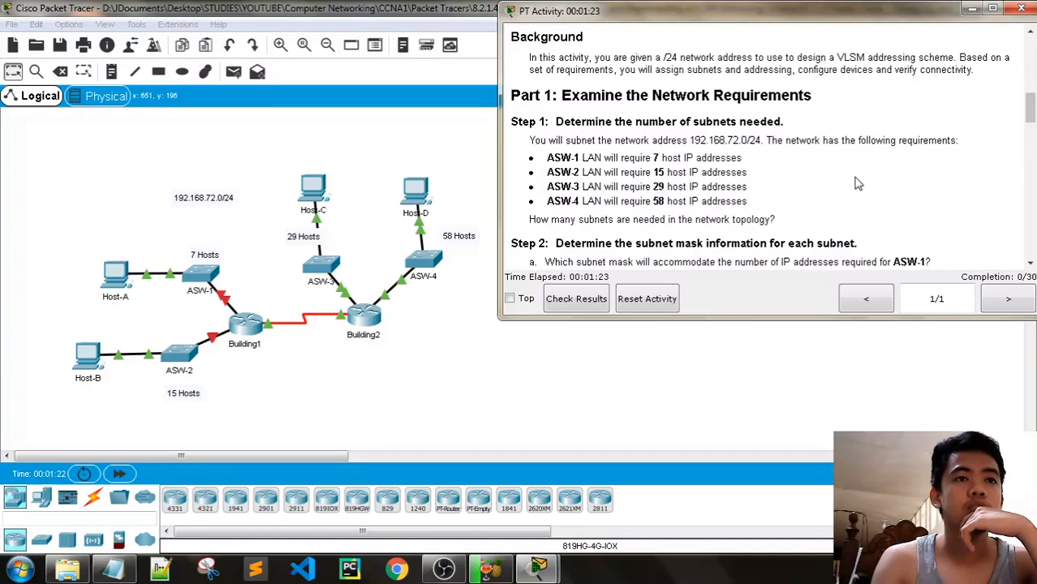
{"action": "scroll", "coordinate": [859, 184], "scroll_direction": "down", "scroll_amount": 1}
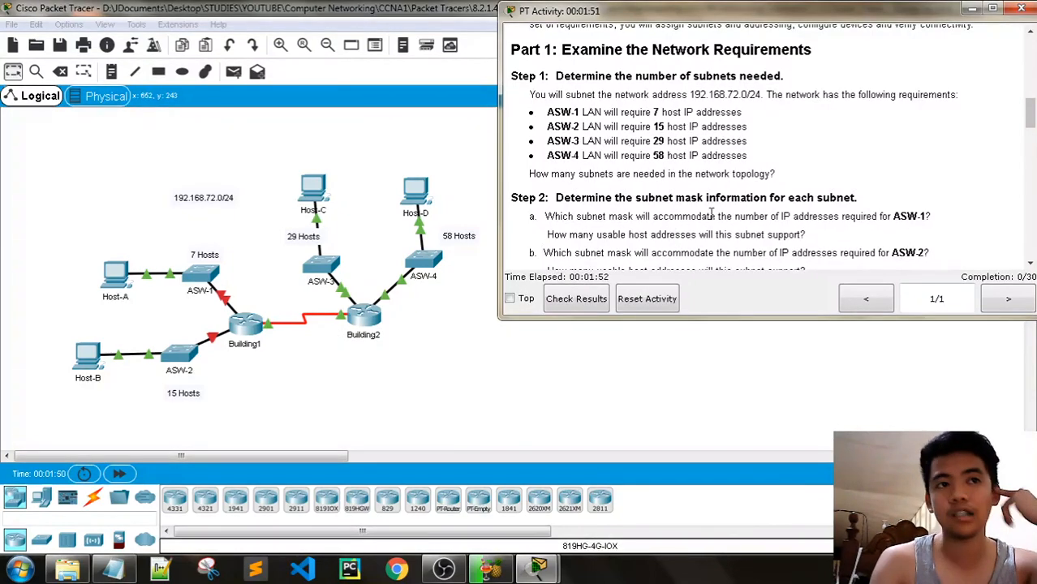
{"action": "scroll", "coordinate": [704, 213], "scroll_direction": "down", "scroll_amount": 1}
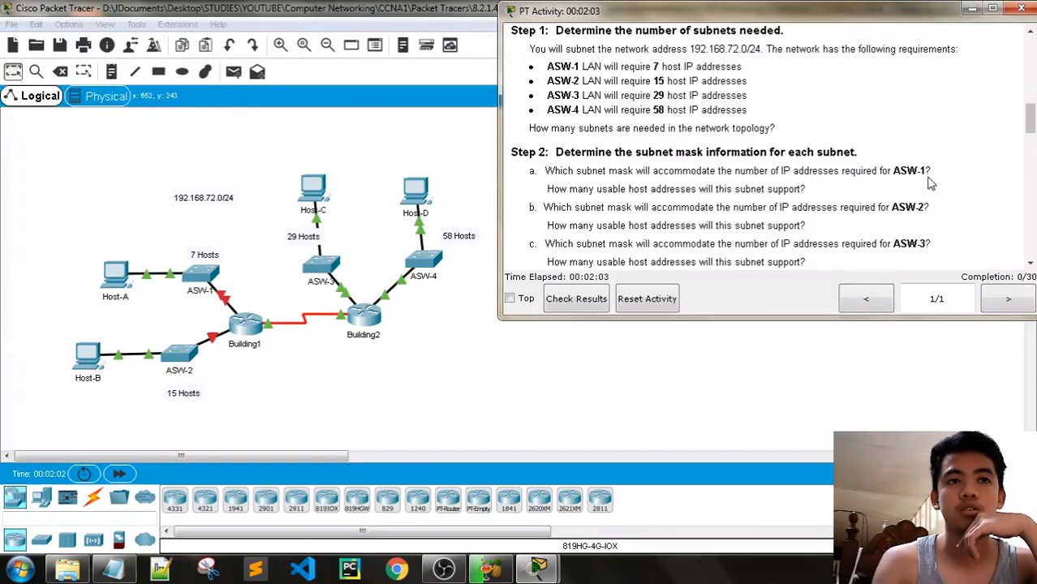
{"action": "scroll", "coordinate": [931, 183], "scroll_direction": "down", "scroll_amount": 1}
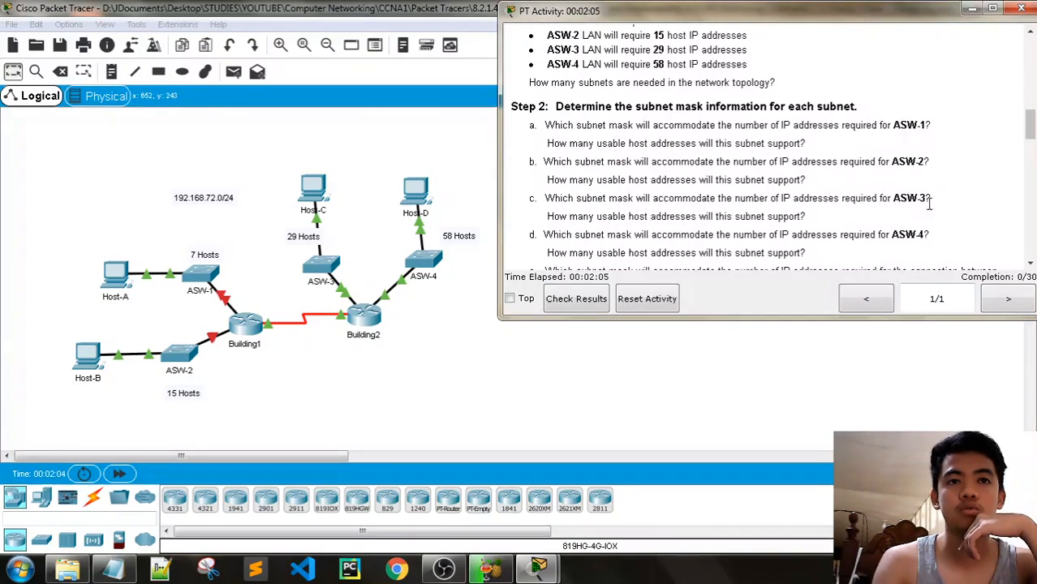
{"action": "scroll", "coordinate": [931, 204], "scroll_direction": "down", "scroll_amount": 1}
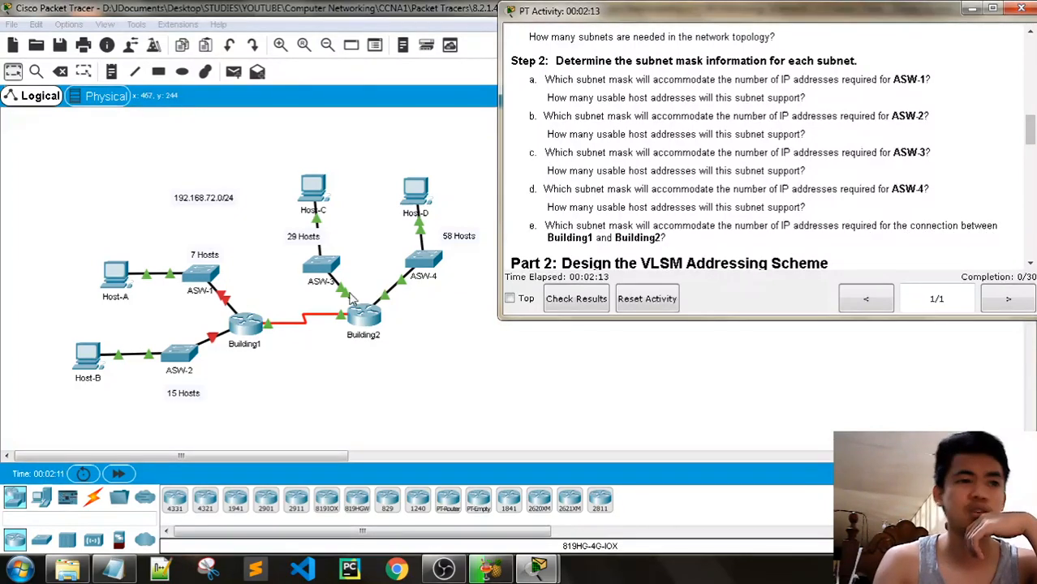
{"action": "scroll", "coordinate": [802, 227], "scroll_direction": "up", "scroll_amount": 5}
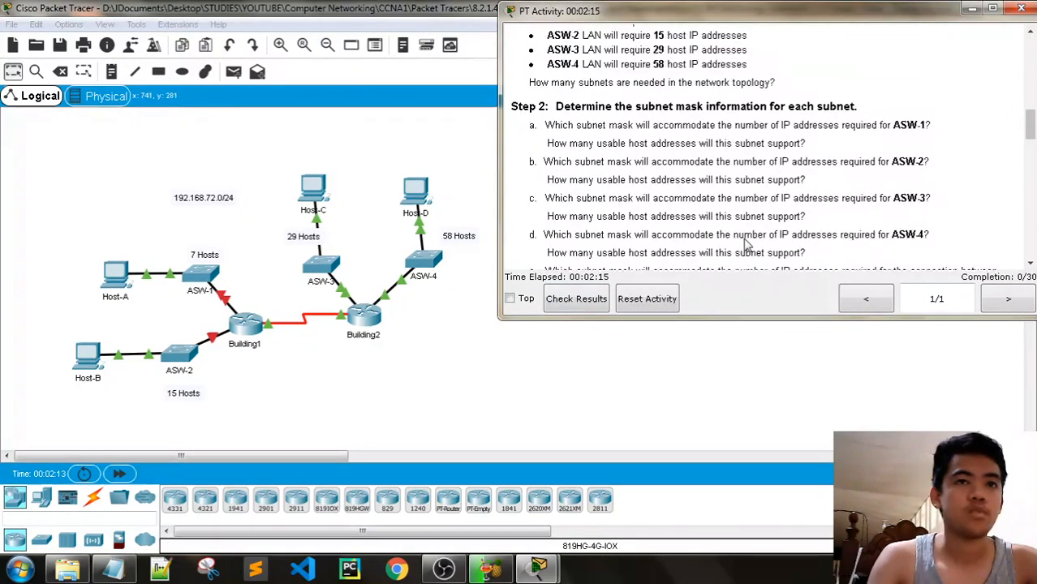
{"action": "left_click", "coordinate": [113, 571]}
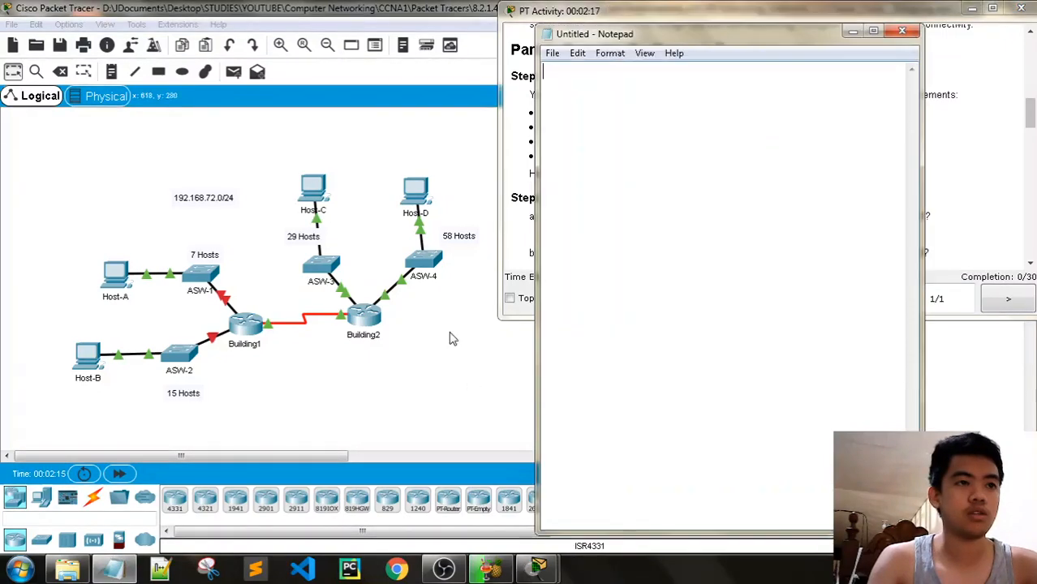
Move Notepad beside the instructions and type the network address 192.168.72.0/24
{"action": "left_click_drag", "start_coordinate": [657, 35], "coordinate": [212, 22]}
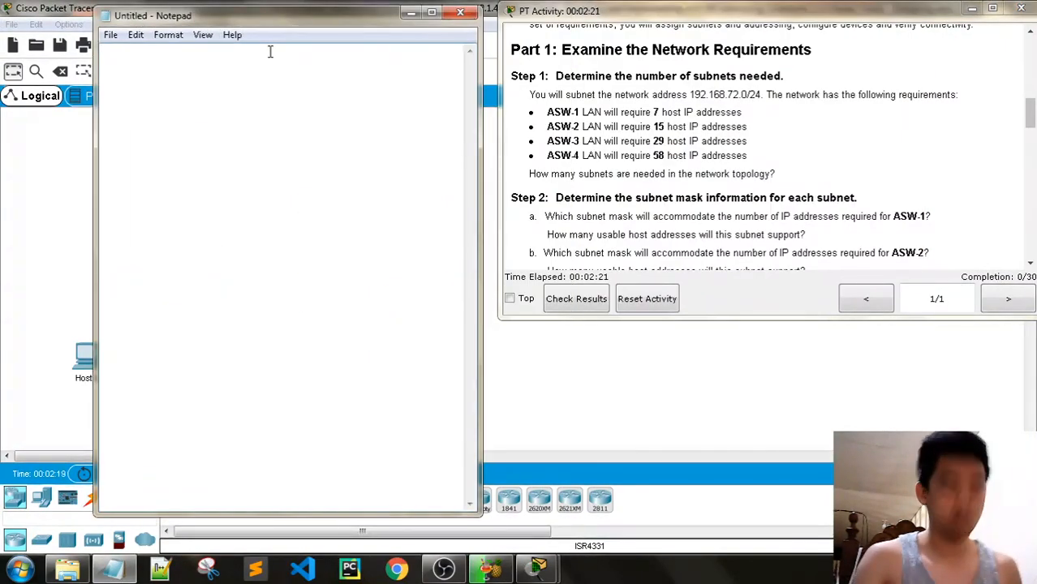
{"action": "type", "text": "192.168"}
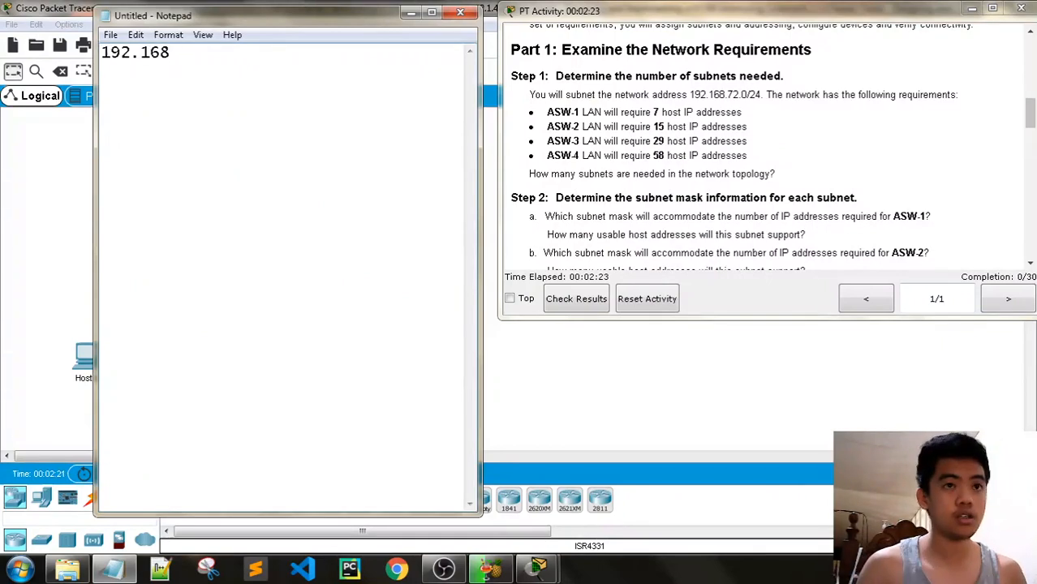
{"action": "type", "text": ".72."}
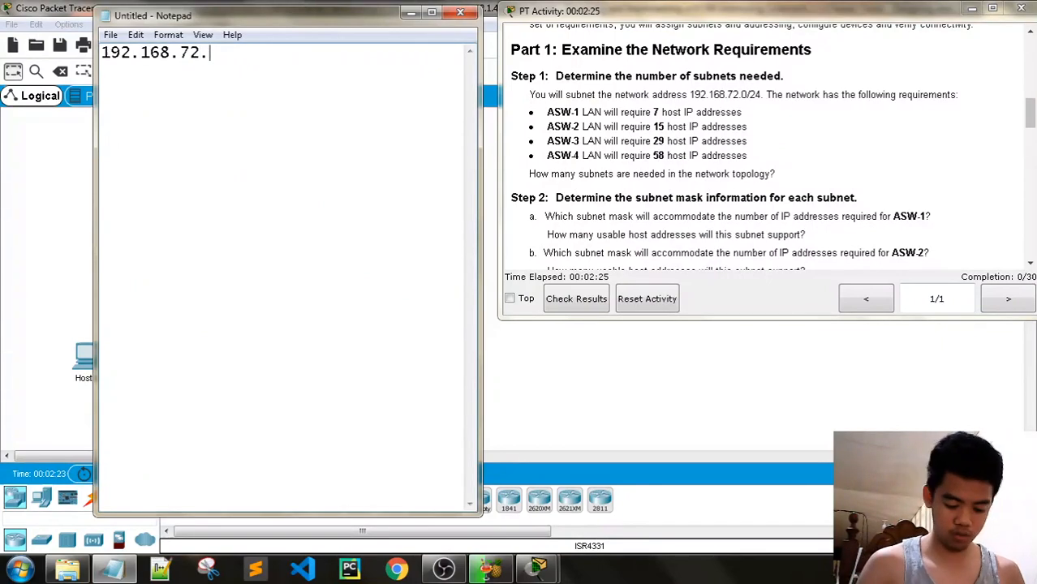
{"action": "type", "text": "0/24"}
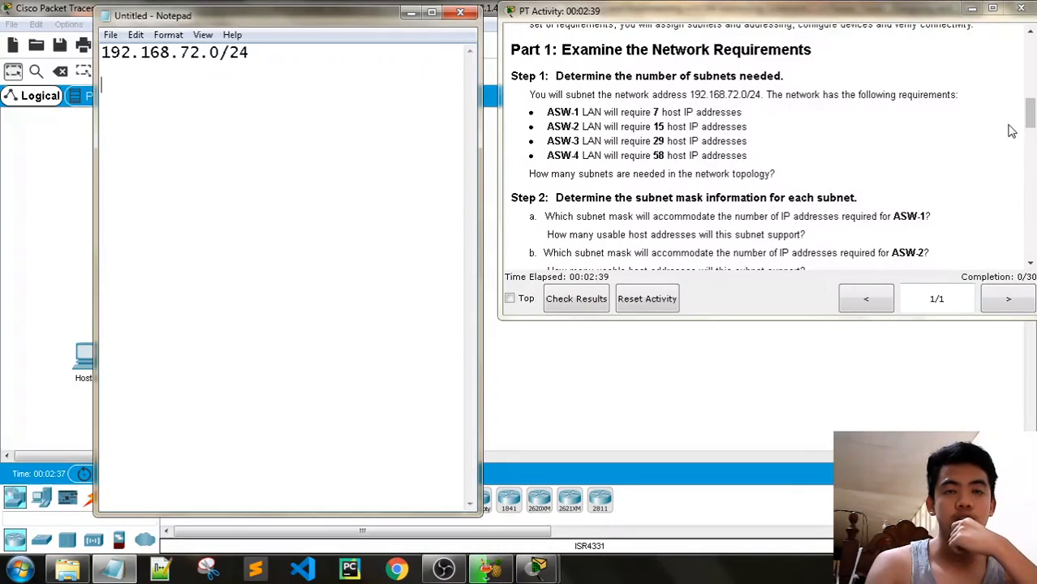
Type the mask line '255.255.255.192 - 62' below the network address
{"action": "mouse_move", "coordinate": [1031, 118]}
{"action": "left_mouse_down"}
{"action": "mouse_move", "coordinate": [1033, 128]}
{"action": "mouse_move", "coordinate": [1032, 114]}
{"action": "left_mouse_up"}
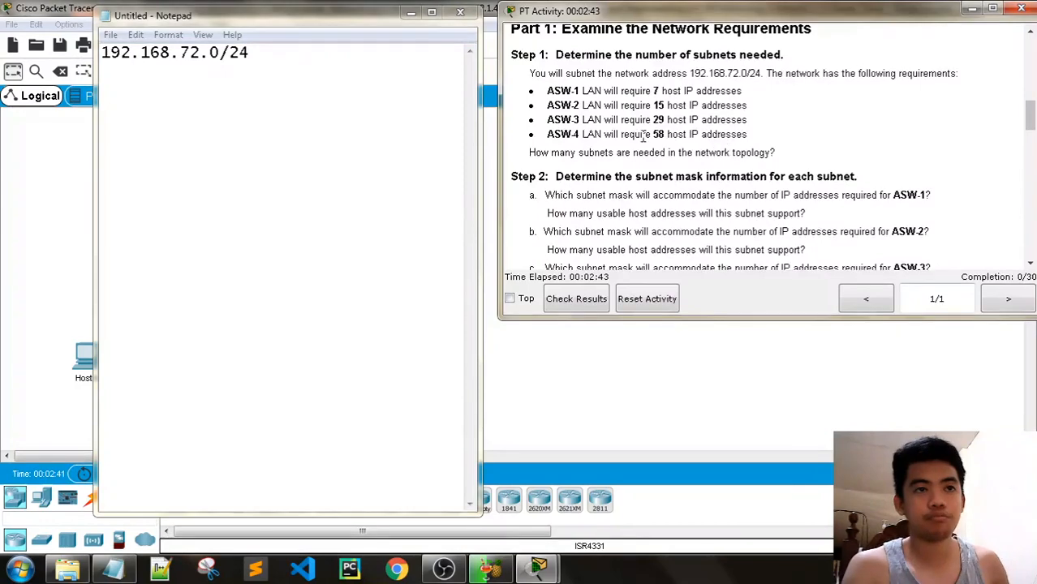
{"action": "left_click", "coordinate": [131, 89]}
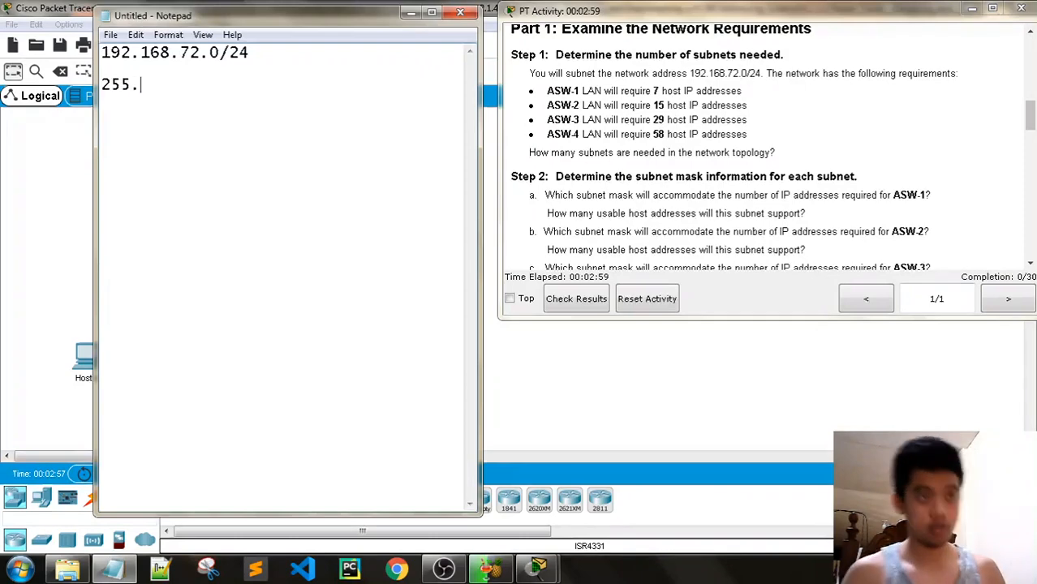
{"action": "type", "text": "255."}
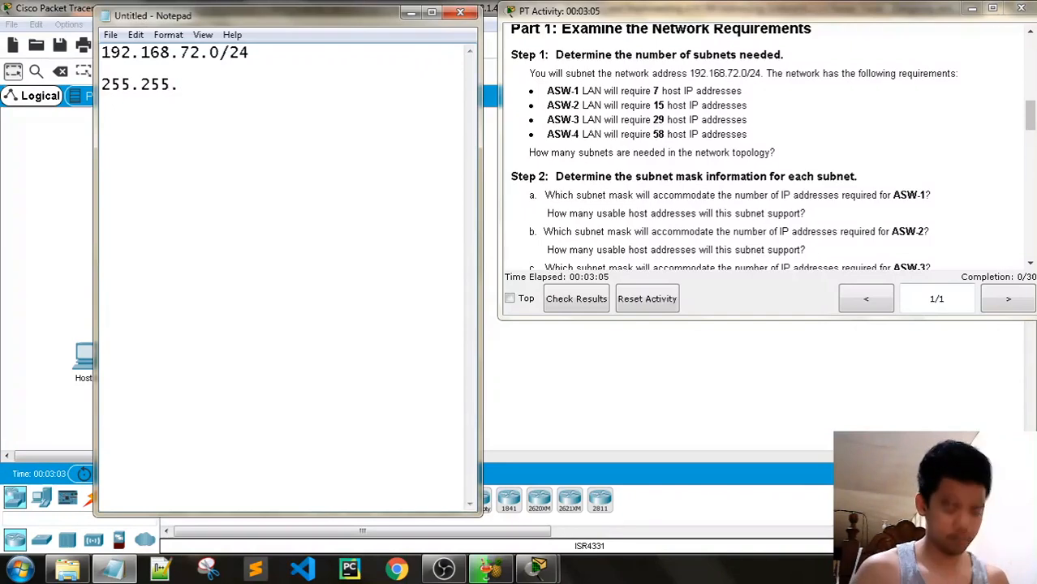
{"action": "type", "text": "255"}
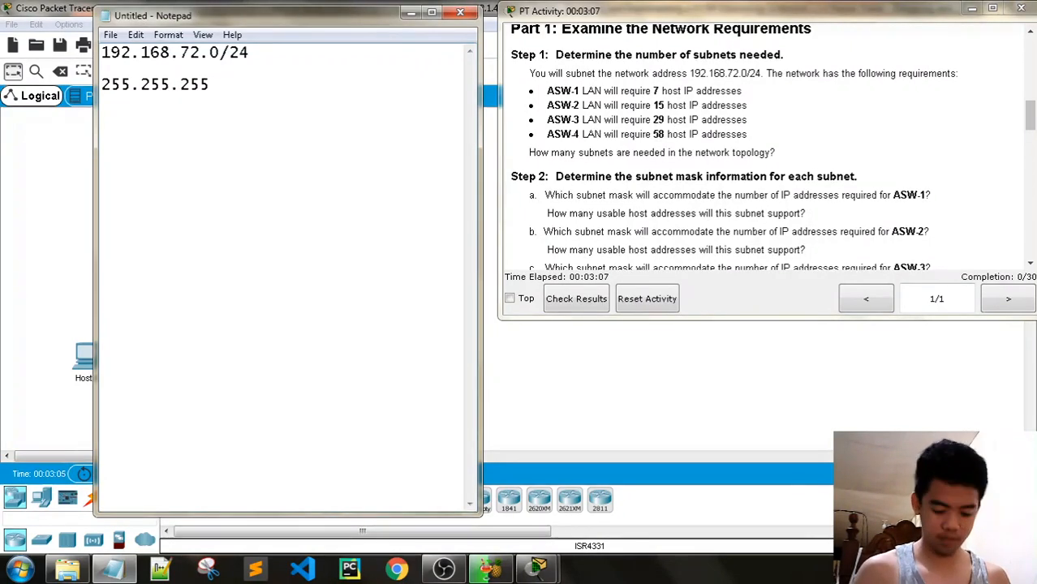
{"action": "type", "text": "192"}
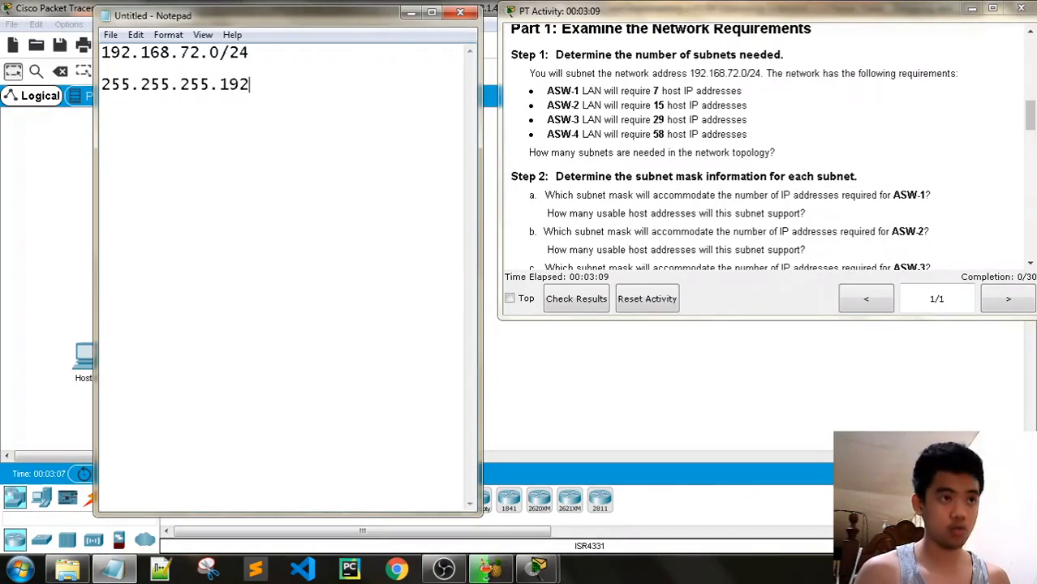
{"action": "type", "text": " - "}
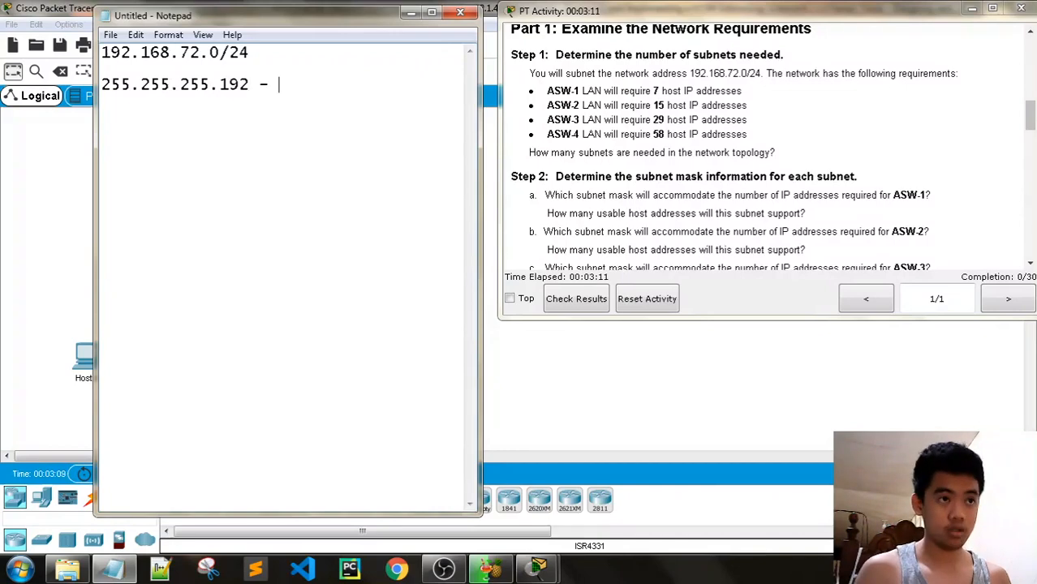
{"action": "type", "text": "62"}
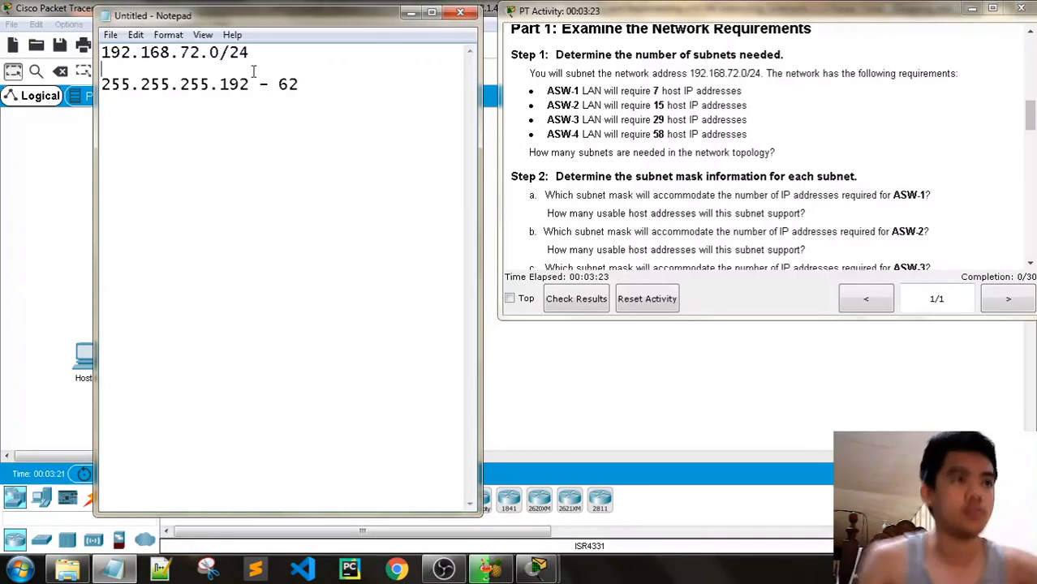
{"action": "key", "text": "Return"}
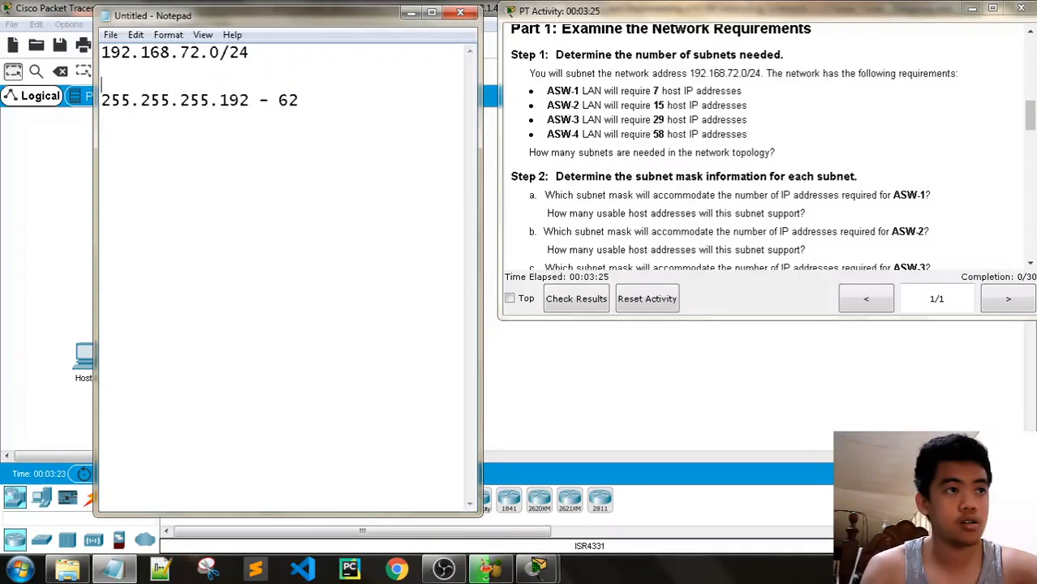
Number the subnet lines 1 to 4, leaving the 255.255.255.192 mask on line 4
{"action": "key", "text": "Return"}
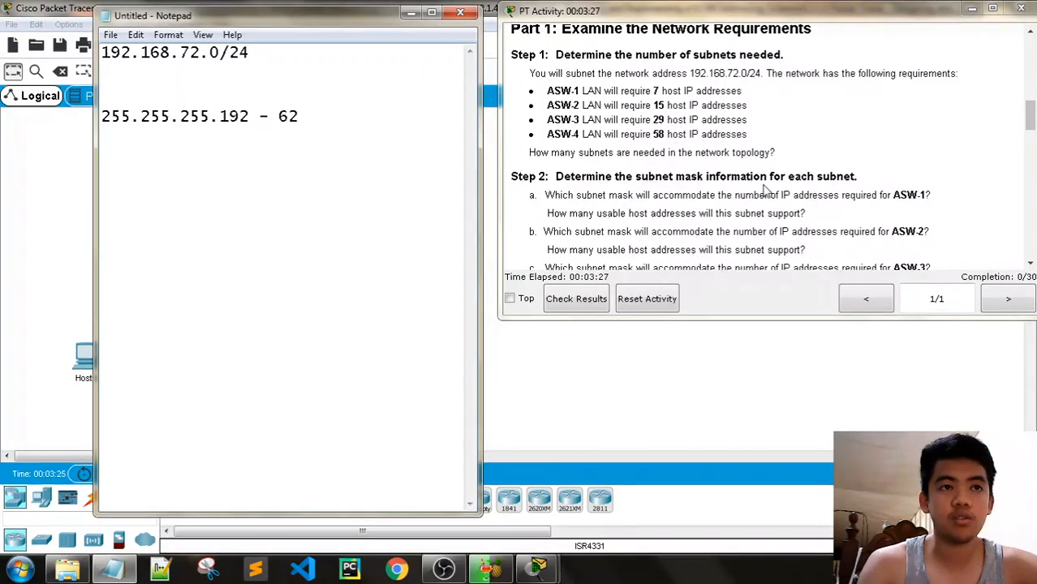
{"action": "scroll", "coordinate": [1031, 125], "scroll_direction": "down", "scroll_amount": 3}
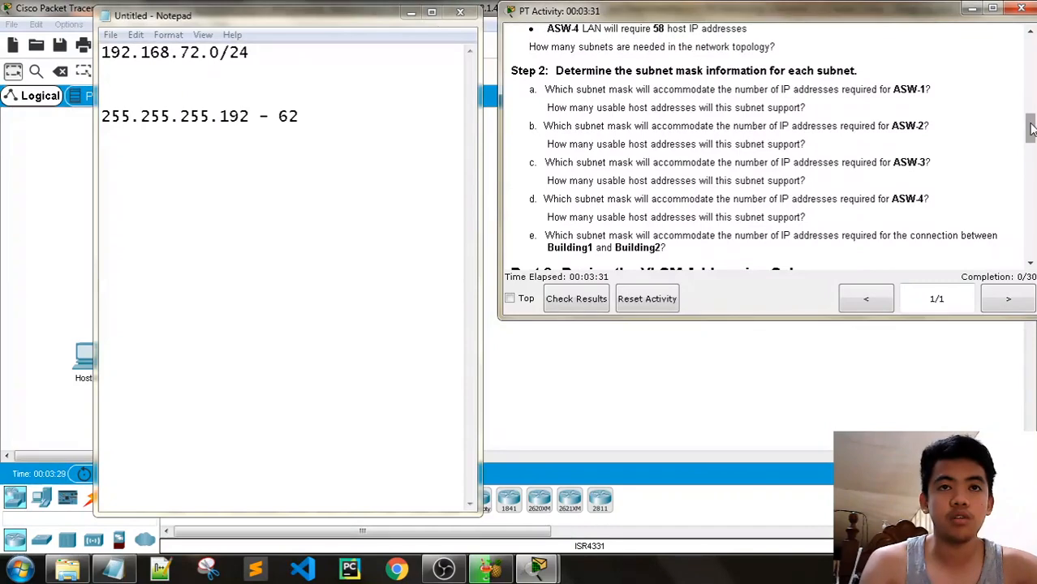
{"action": "scroll", "coordinate": [1031, 122], "scroll_direction": "up", "scroll_amount": 3}
{"action": "left_click_drag", "start_coordinate": [1033, 118], "coordinate": [1033, 120]}
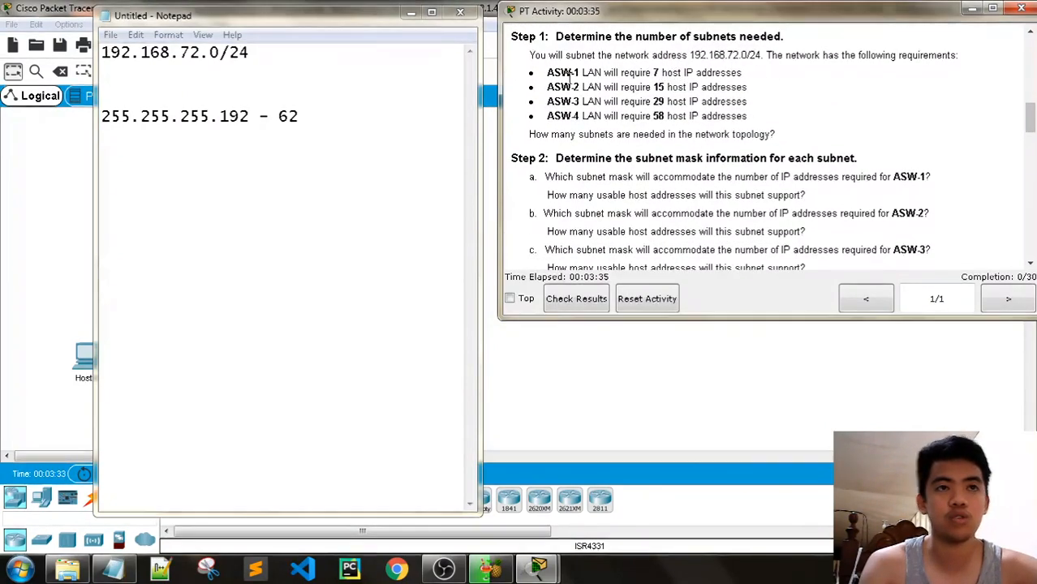
{"action": "left_click", "coordinate": [166, 95]}
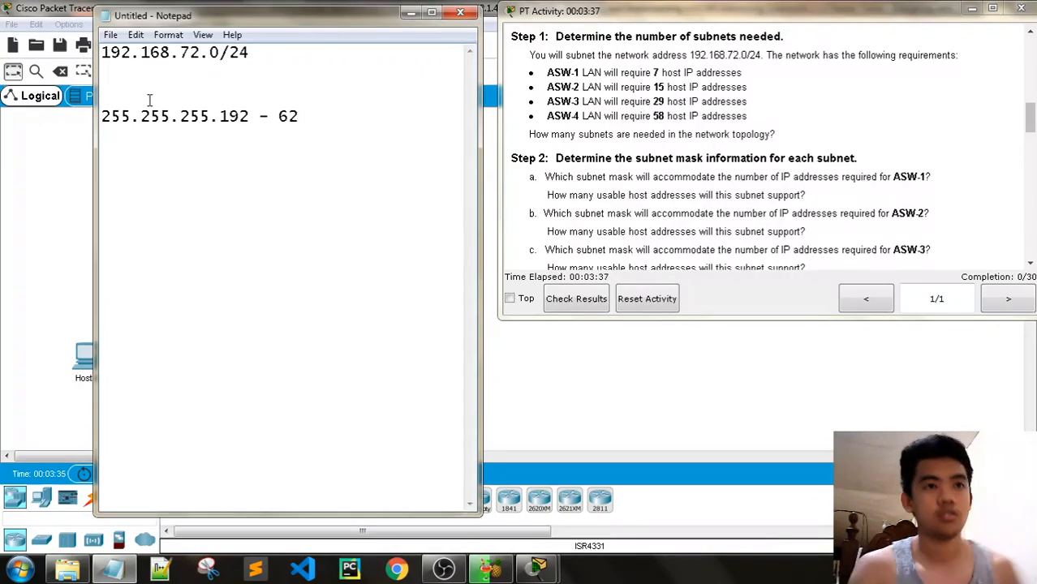
{"action": "type", "text": "2"}
{"action": "key", "text": "End"}
{"action": "type", "text": "3"}
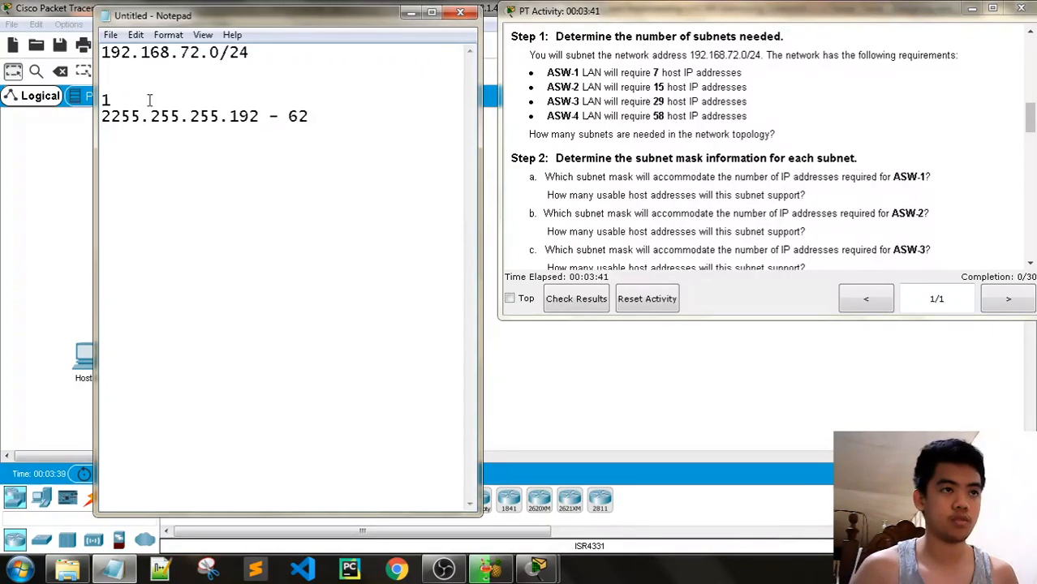
{"action": "left_click", "coordinate": [111, 116]}
{"action": "key", "text": "Return"}
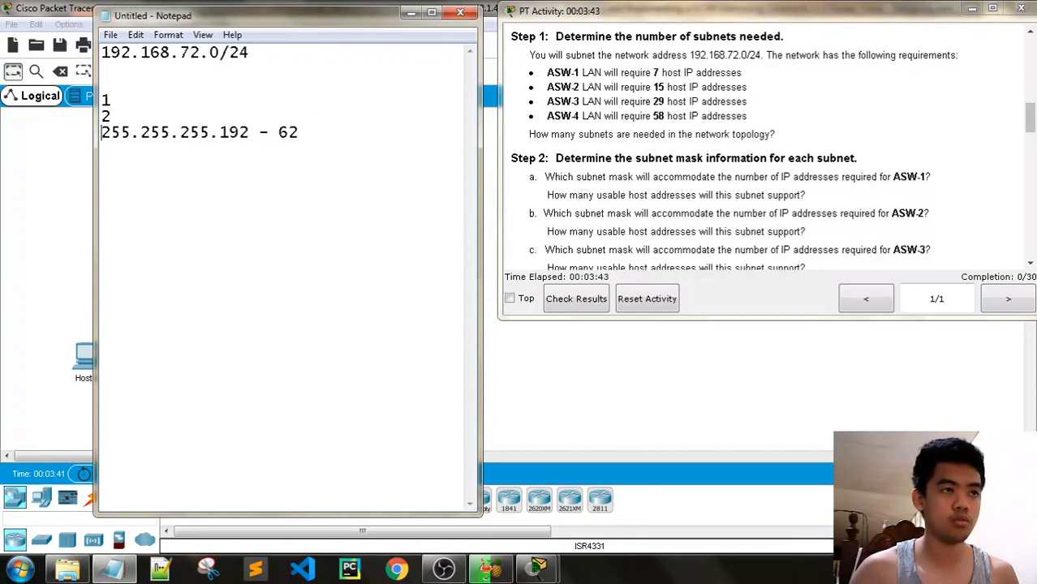
{"action": "type", "text": "3"}
{"action": "key", "text": "Return"}
{"action": "type", "text": "4"}
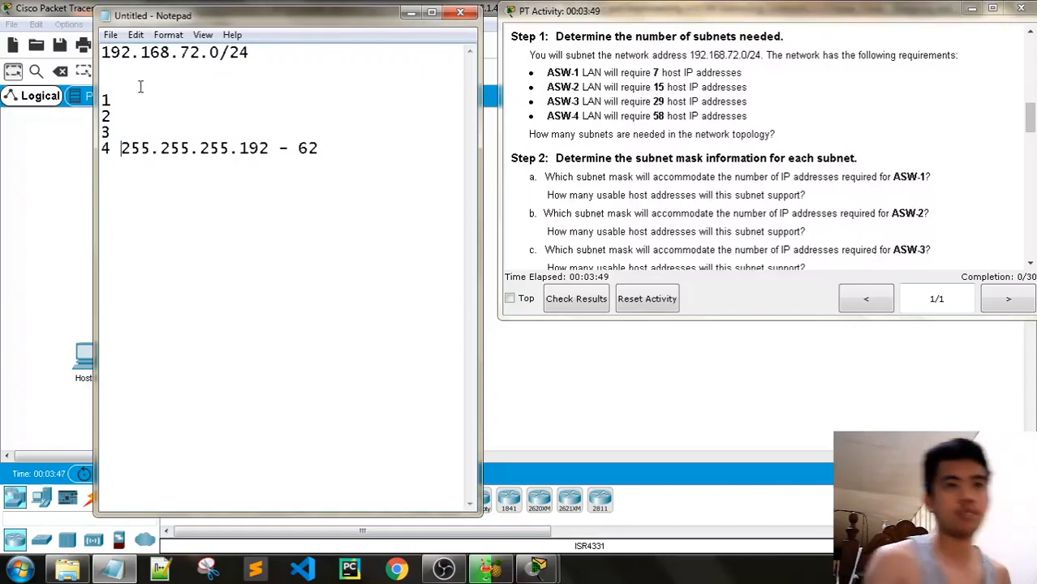
Write '255.255.255.240 - 14' on line 1 and start a binary mask row under the network address
{"action": "left_click", "coordinate": [144, 99]}
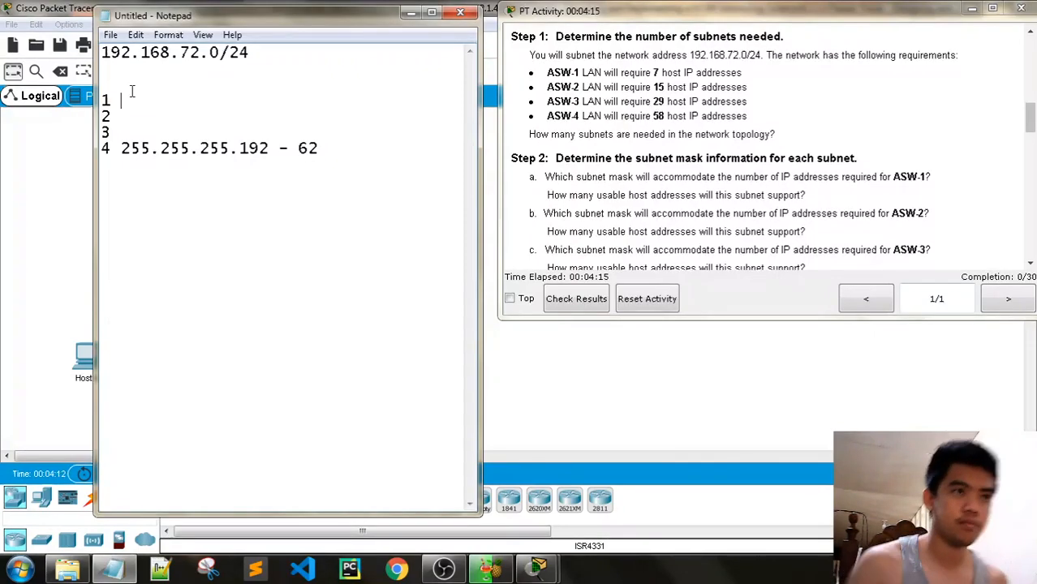
{"action": "type", "text": "255.255.255."}
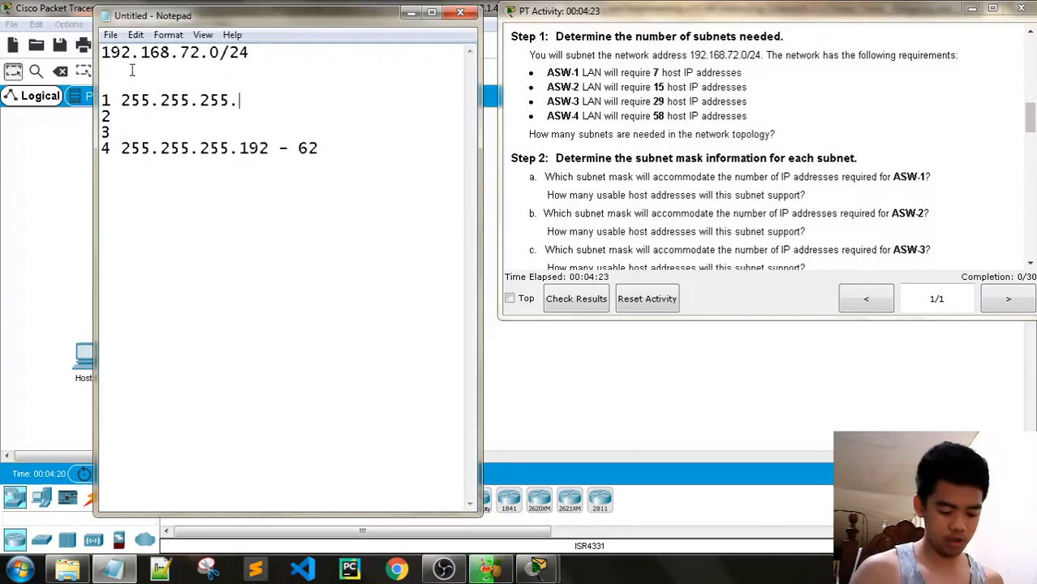
{"action": "type", "text": "240 -"}
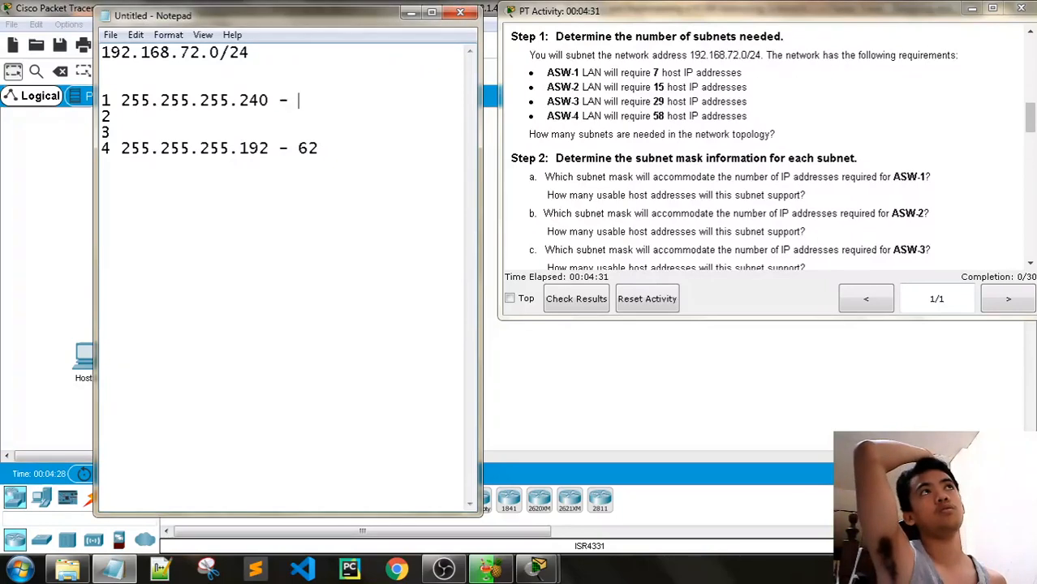
{"action": "type", "text": "14"}
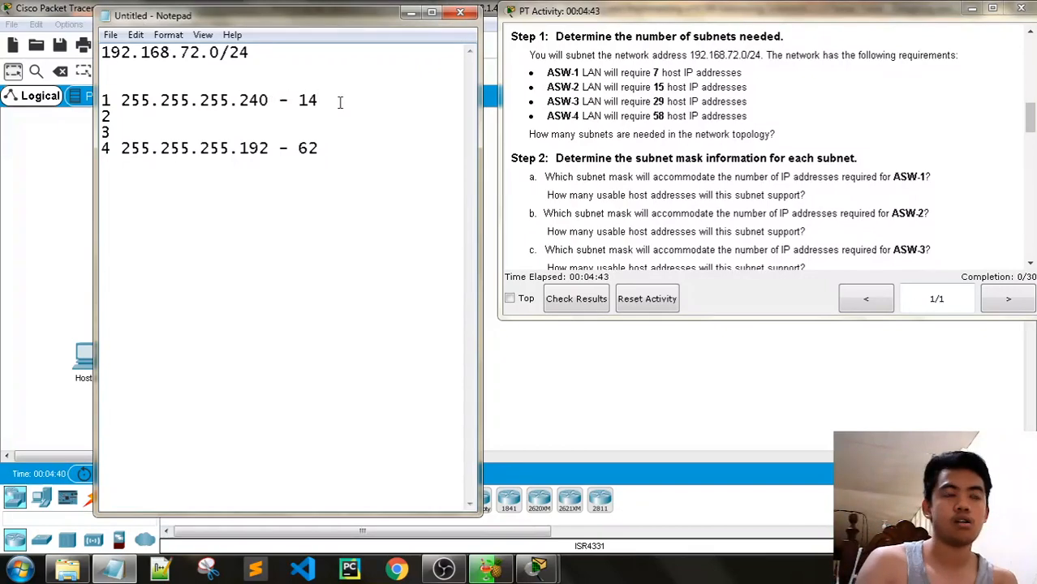
{"action": "left_click", "coordinate": [197, 83]}
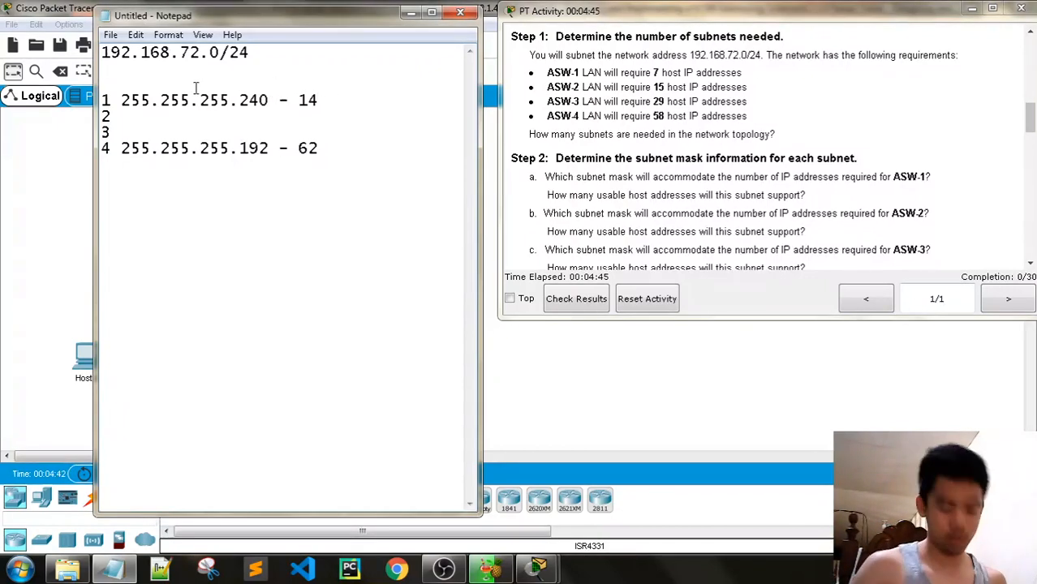
{"action": "type", "text": "11111"}
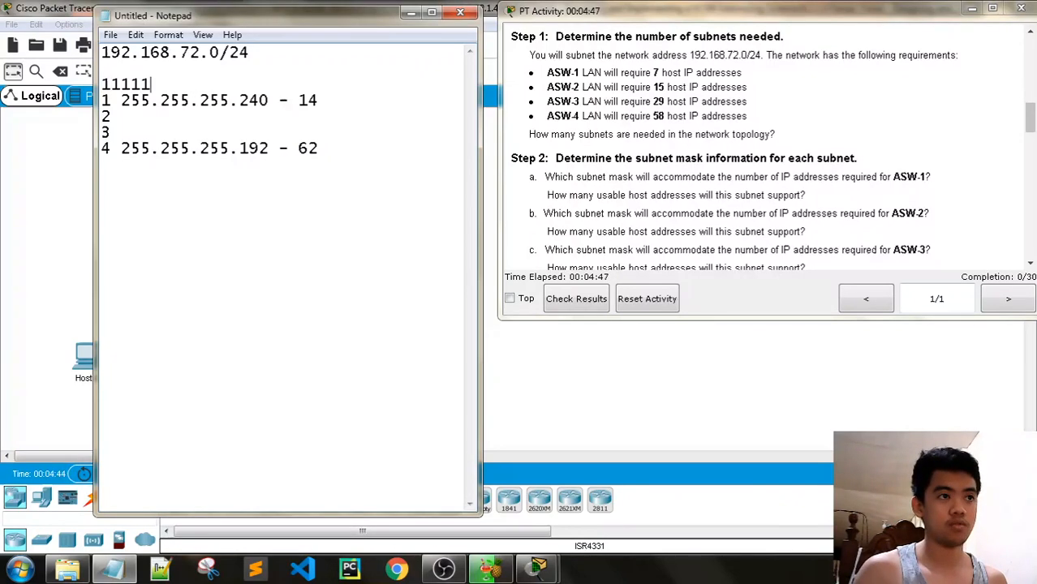
{"action": "type", "text": "111"}
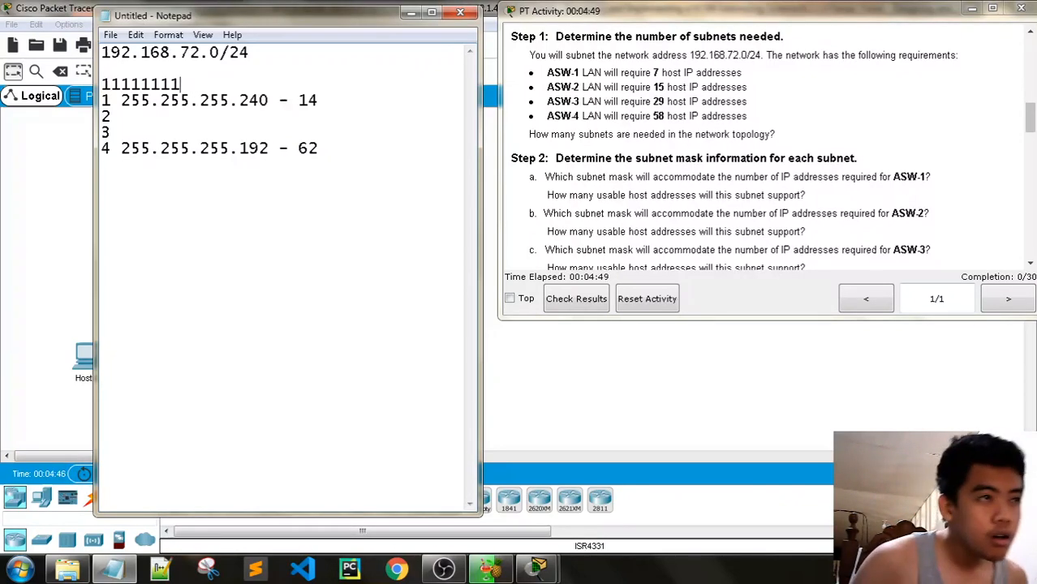
{"action": "type", "text": ".111111"}
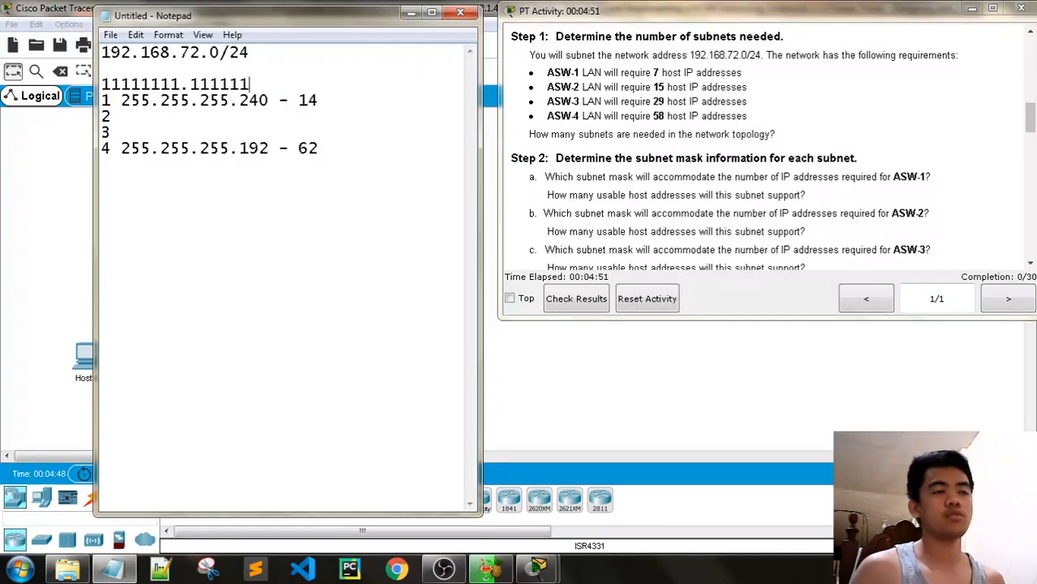
{"action": "type", "text": "111.111"}
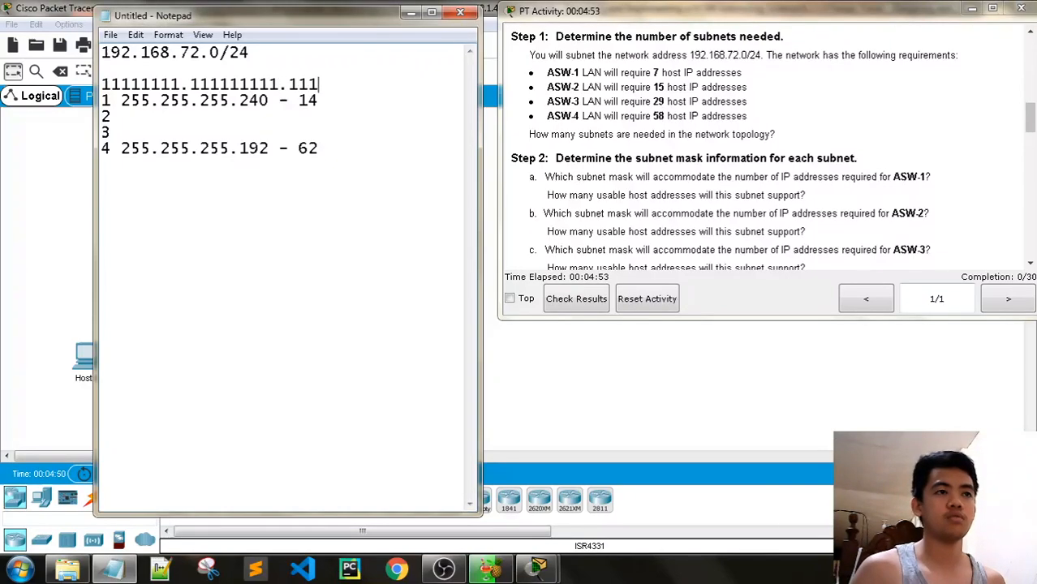
{"action": "type", "text": "1111.1"}
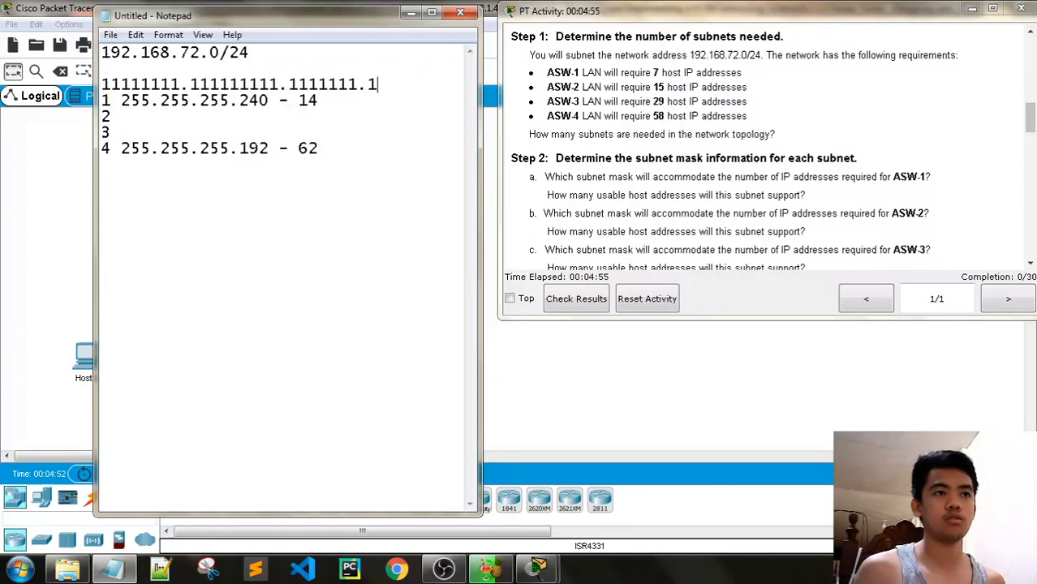
{"action": "type", "text": "111111"}
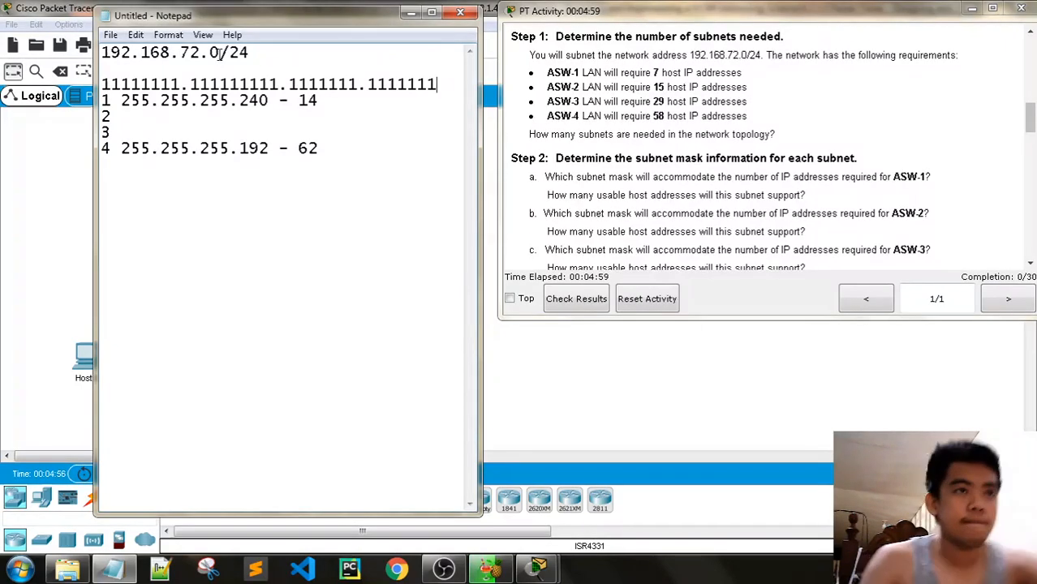
{"action": "key", "text": "Return"}
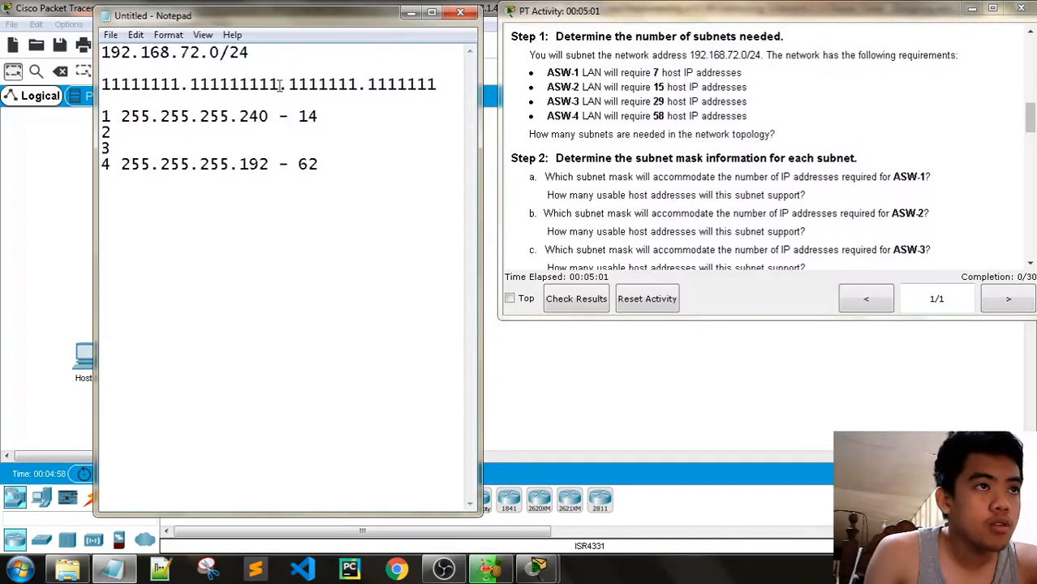
{"action": "key", "text": "BackSpace"}
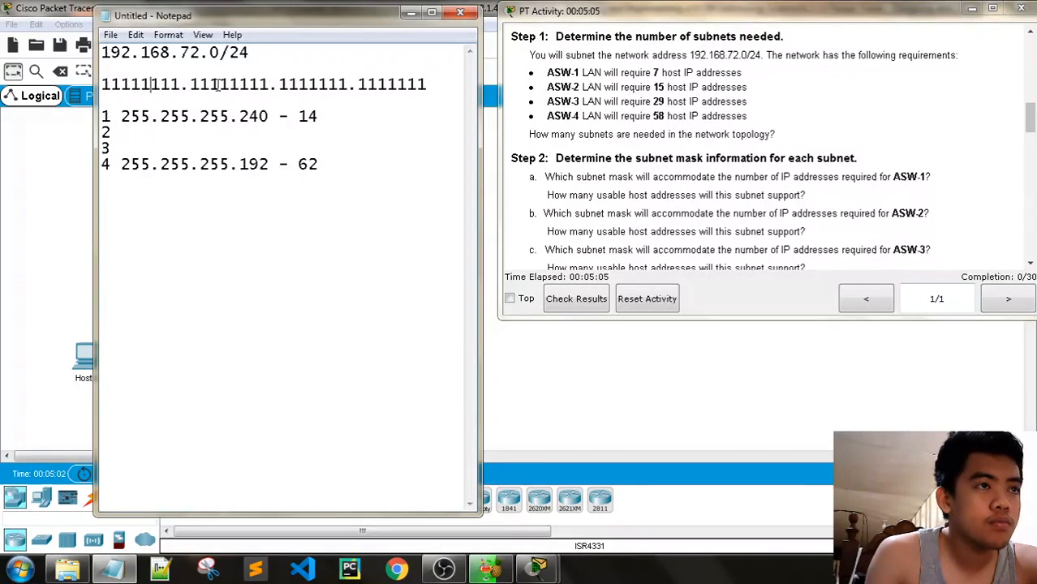
{"action": "type", "text": "1"}
{"action": "left_click", "coordinate": [406, 83]}
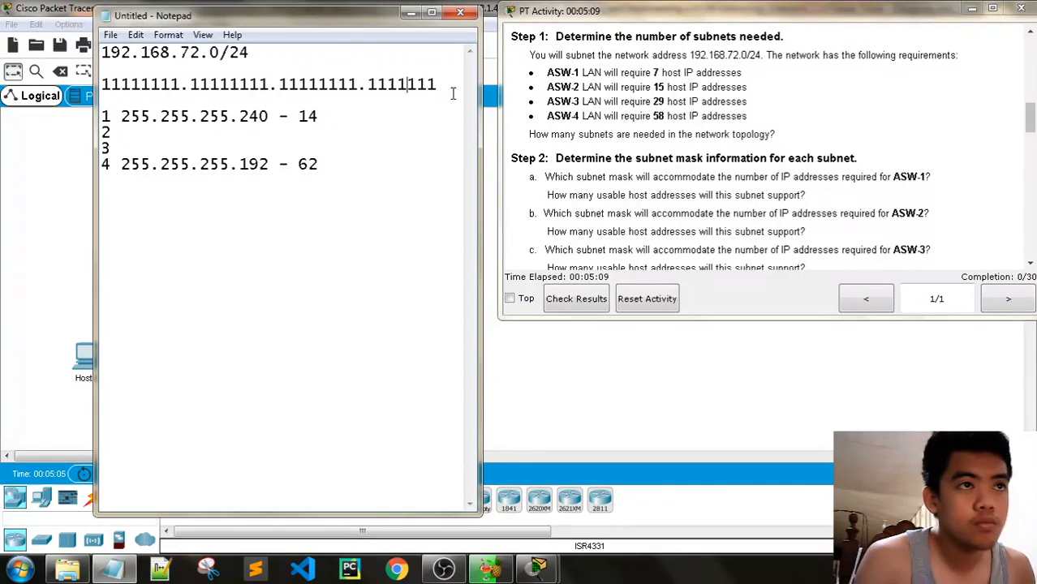
{"action": "type", "text": "1"}
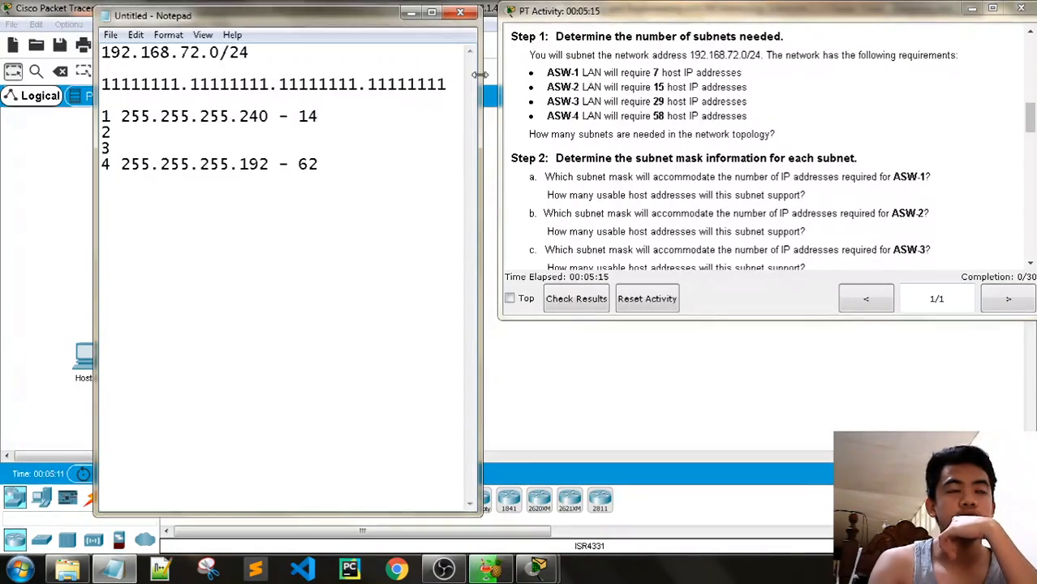
{"action": "left_click_drag", "start_coordinate": [370, 84], "coordinate": [379, 84]}
{"action": "left_click", "coordinate": [381, 84]}
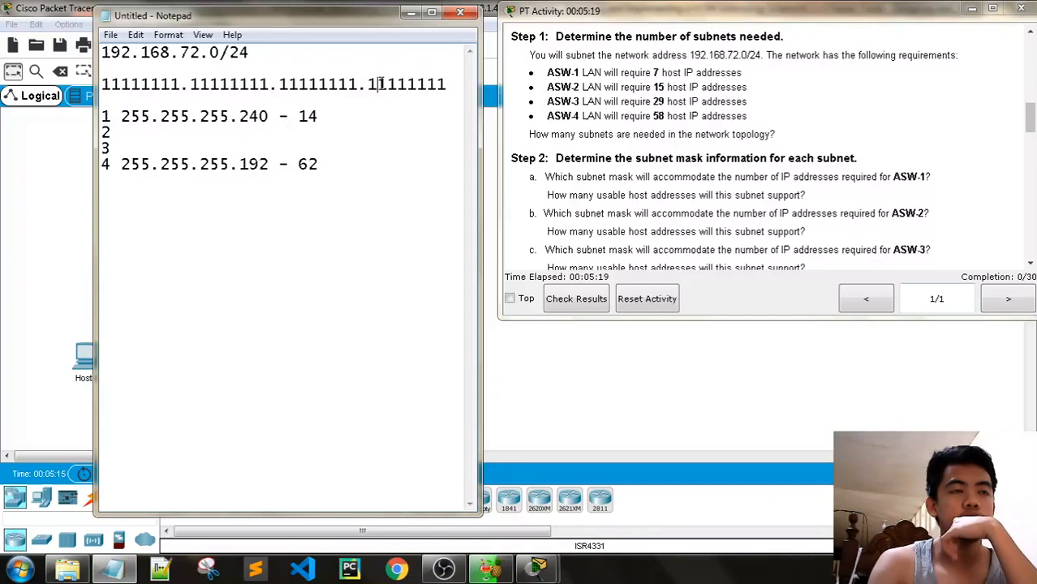
{"action": "left_click_drag", "start_coordinate": [389, 84], "coordinate": [406, 84]}
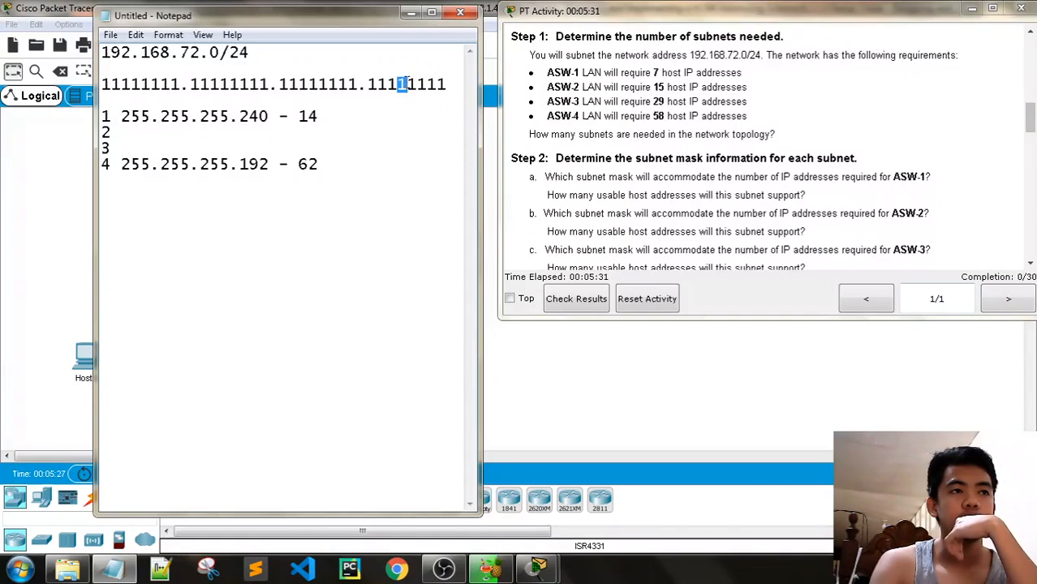
Append /28 and /26 to subnets 1 and 4, and enter 255.255.255.224/27 - 30 for subnets 2 and 3
{"action": "left_click", "coordinate": [269, 116]}
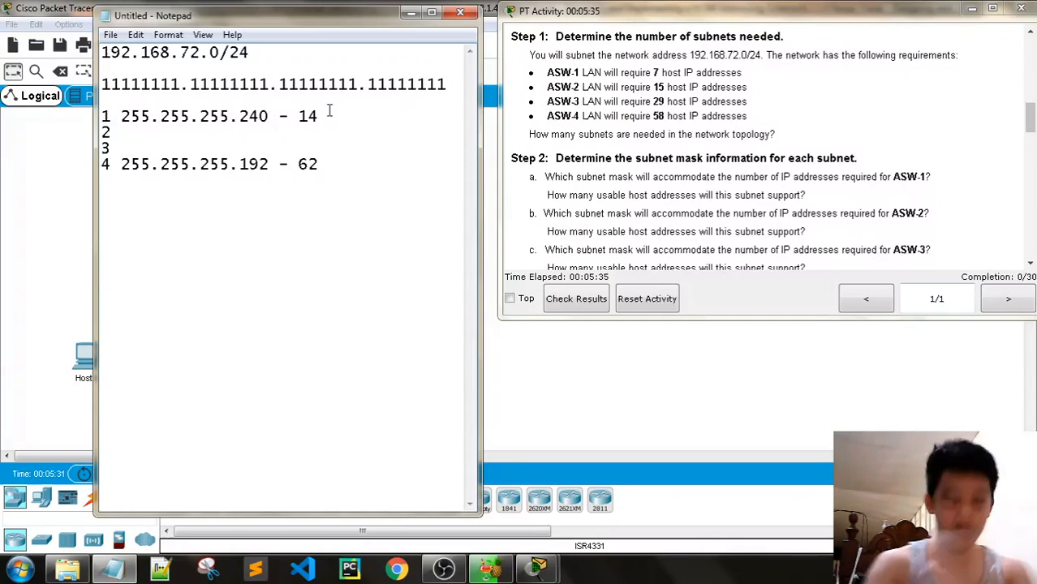
{"action": "type", "text": "/"}
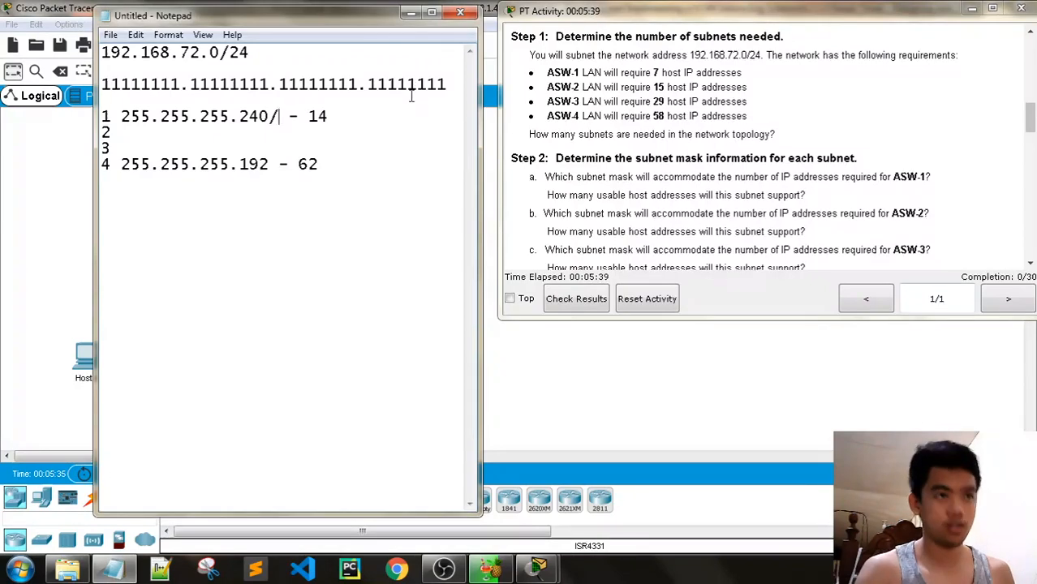
{"action": "type", "text": "28"}
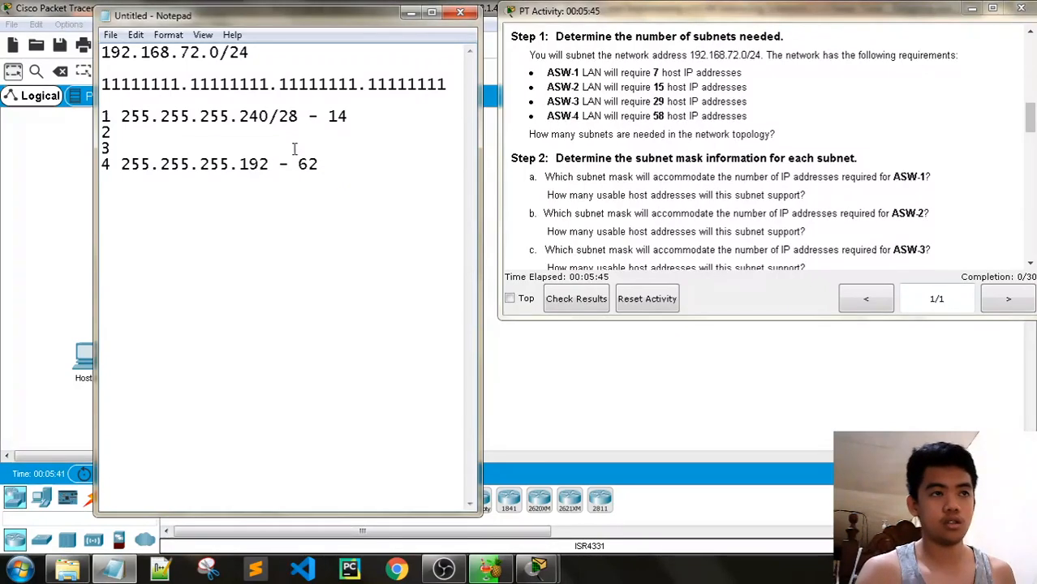
{"action": "type", "text": "/26"}
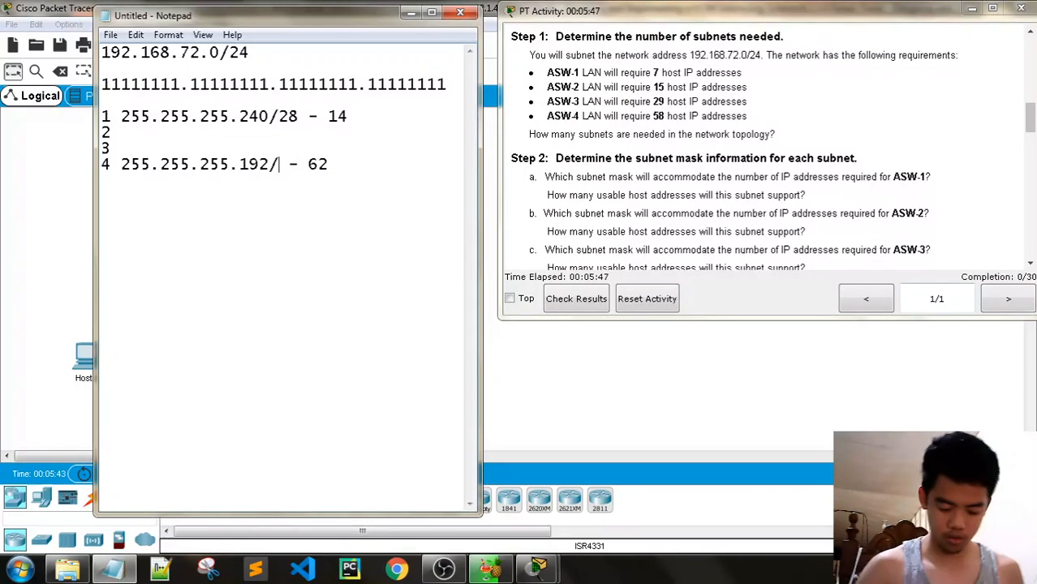
{"action": "left_click", "coordinate": [158, 134]}
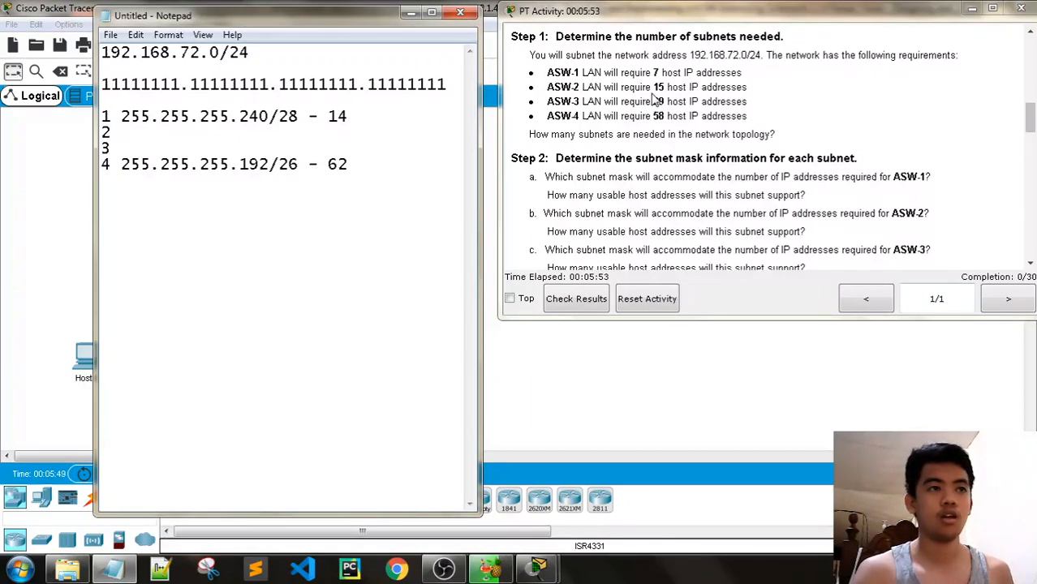
{"action": "type", "text": "255.255"}
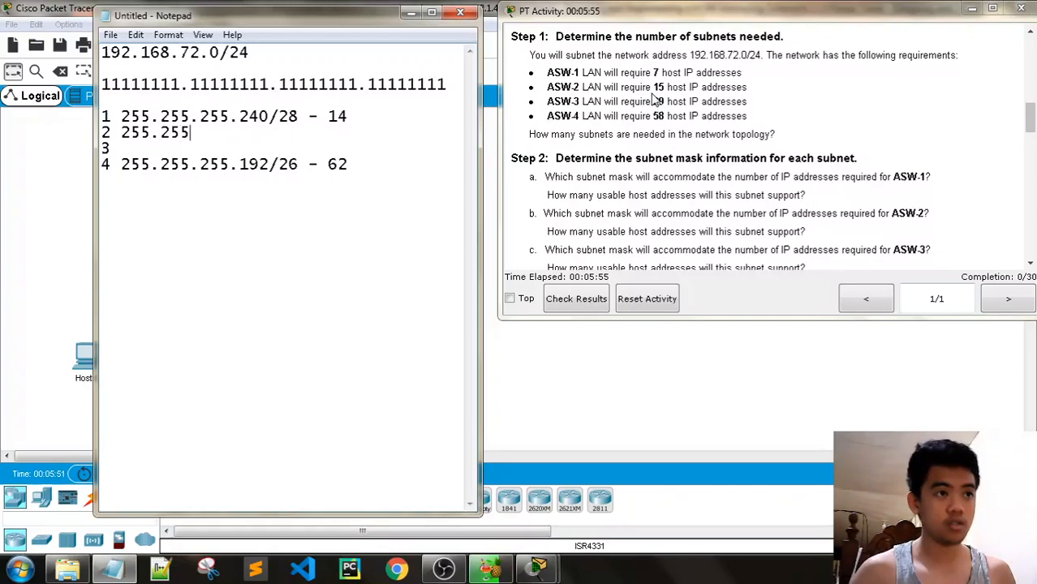
{"action": "type", "text": ".255."}
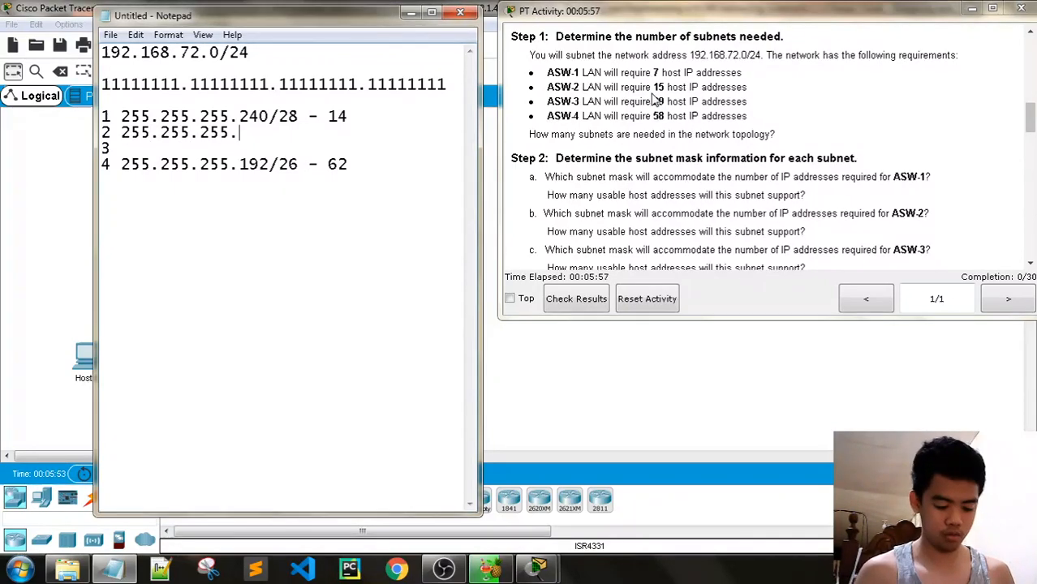
{"action": "type", "text": "224"}
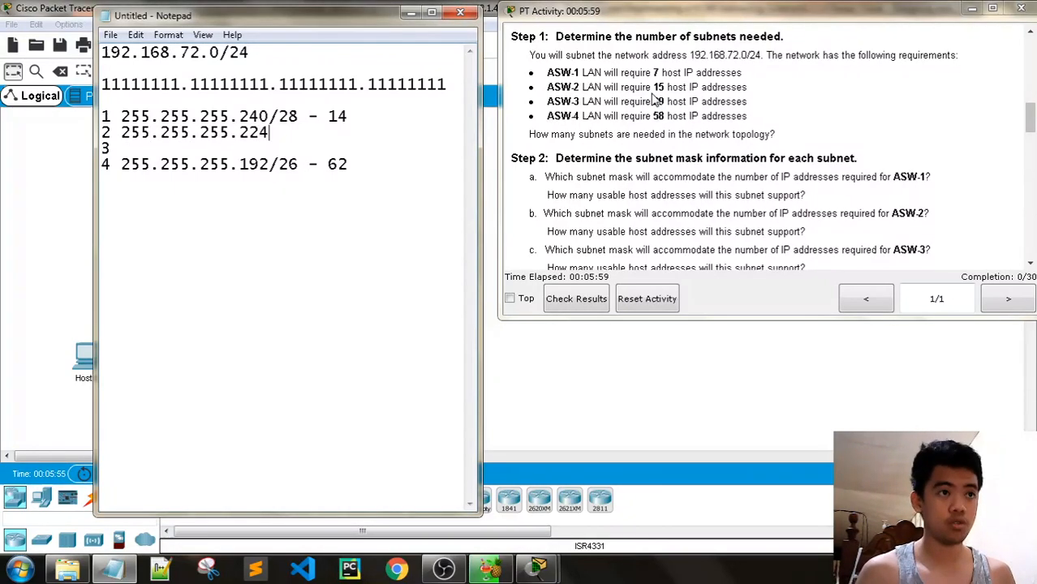
{"action": "type", "text": "/27"}
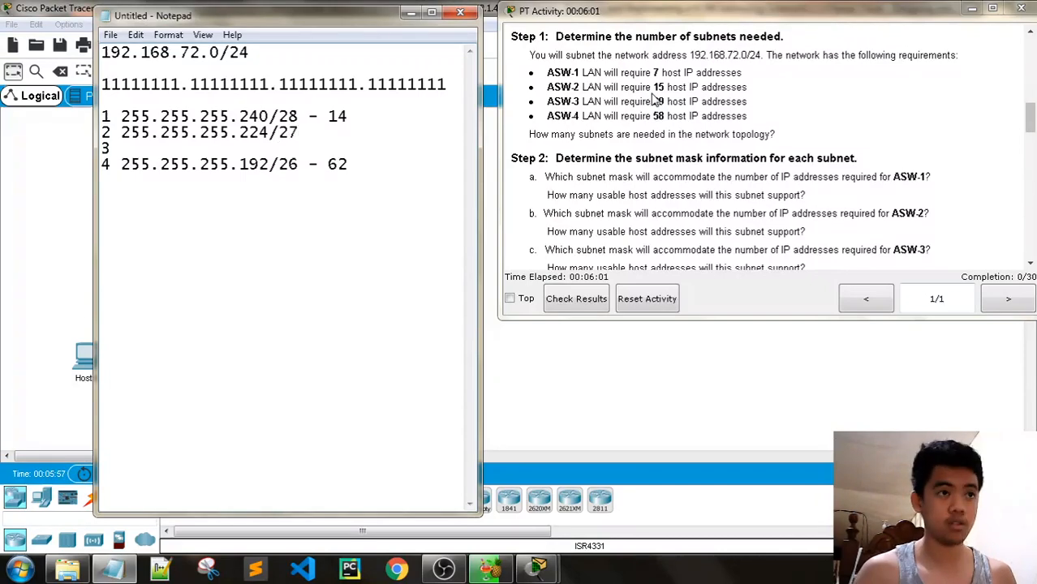
{"action": "type", "text": " - 30"}
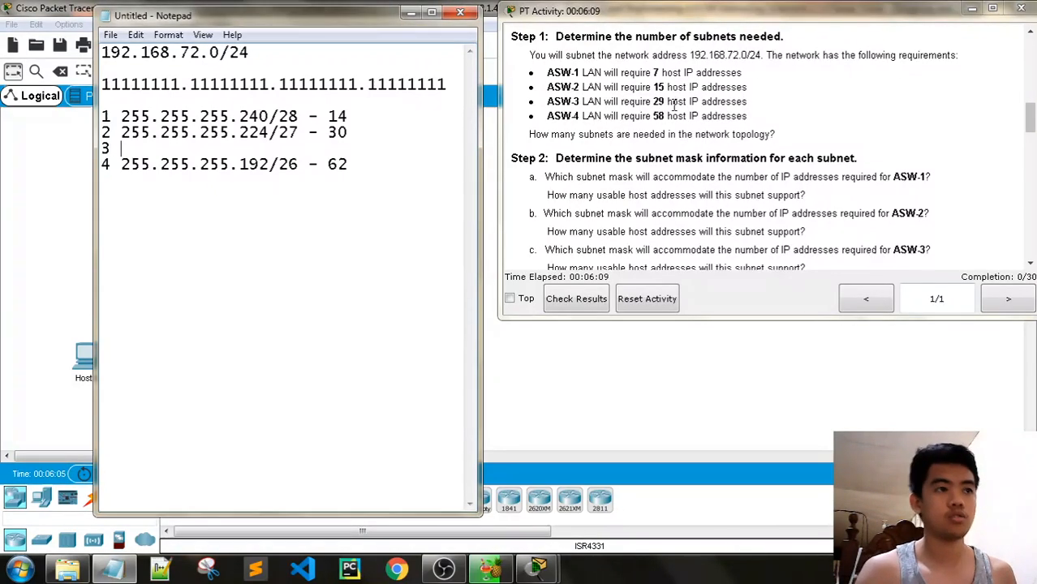
{"action": "type", "text": "255.255.255"}
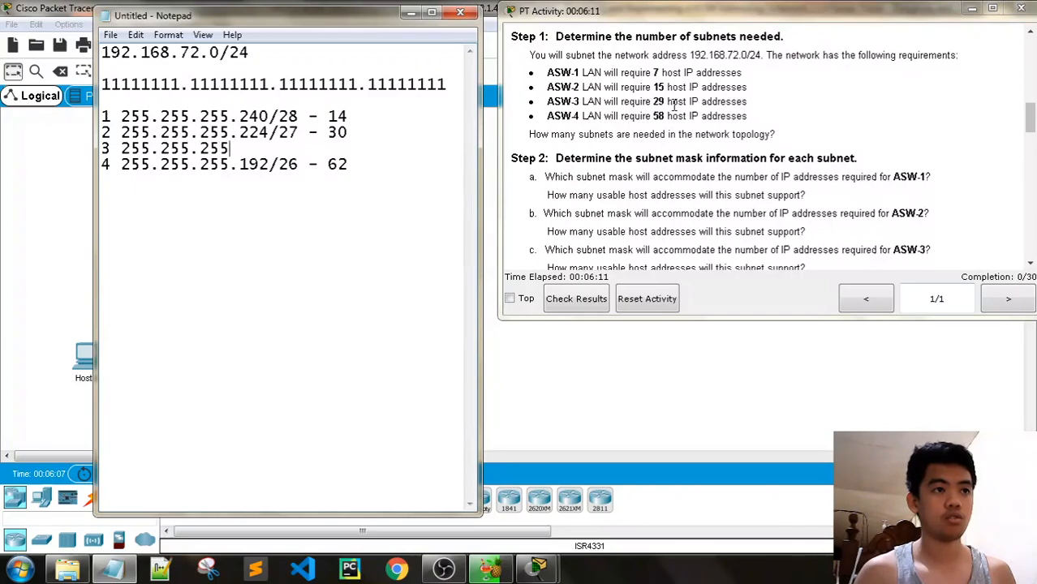
{"action": "type", "text": ".224/"}
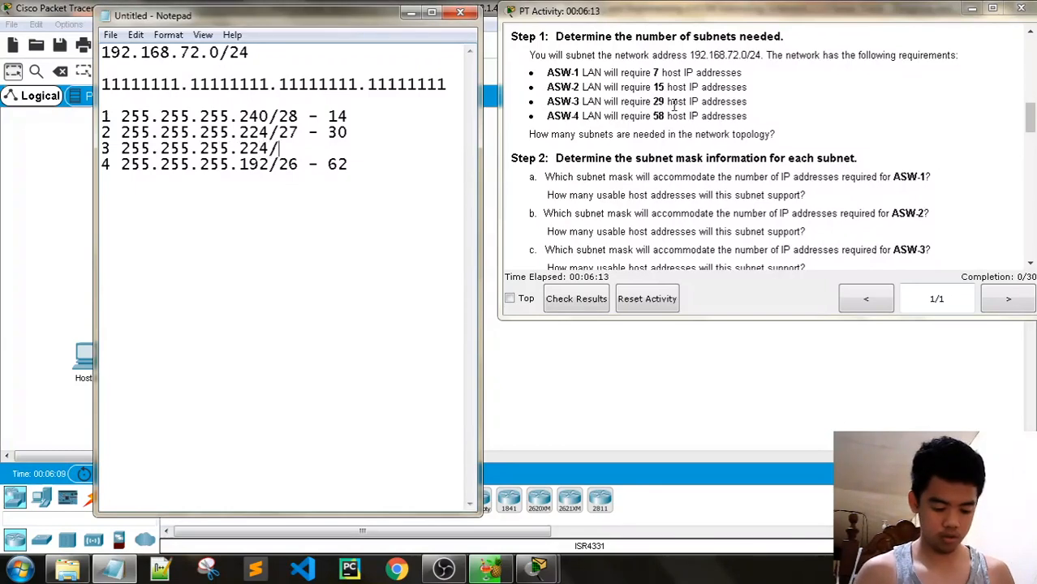
{"action": "type", "text": "27 - 30"}
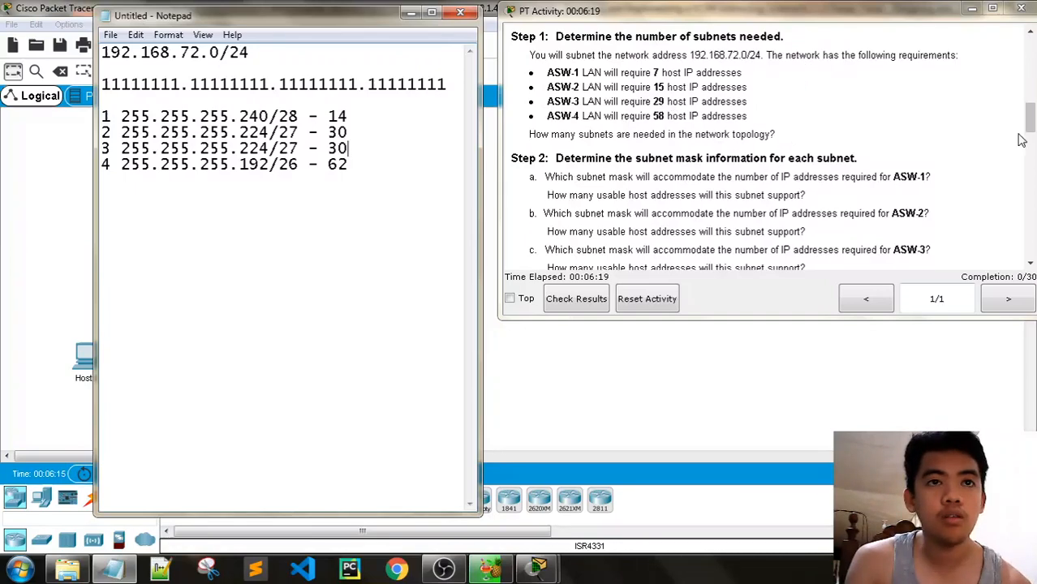
Add subnet line 5 reading '255.255.255.252/30 - 2' for the inter-building link
{"action": "scroll", "coordinate": [1021, 141], "scroll_direction": "down", "scroll_amount": 5}
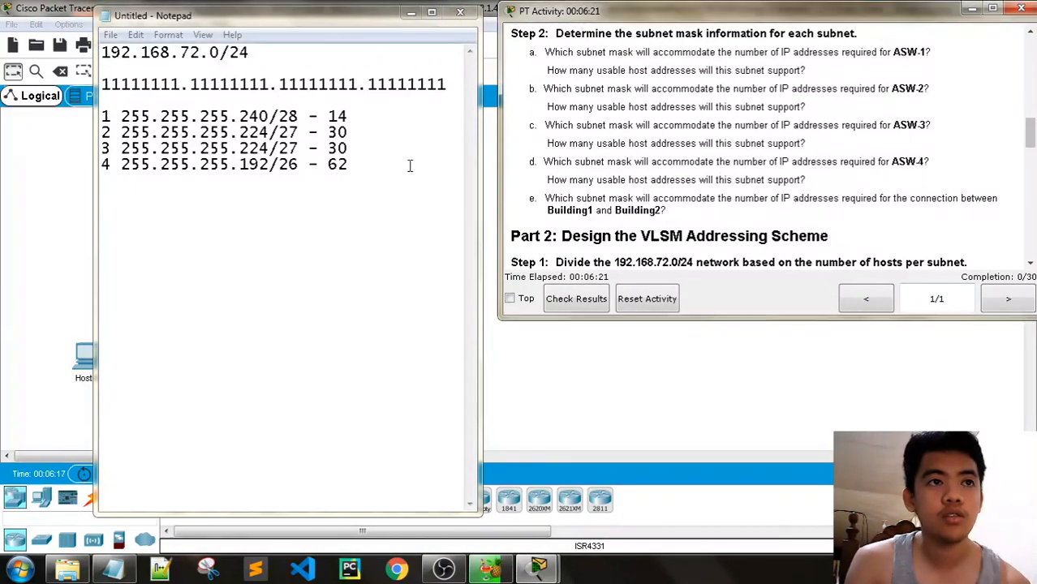
{"action": "left_click", "coordinate": [345, 168]}
{"action": "key", "text": "Return"}
{"action": "type", "text": "5"}
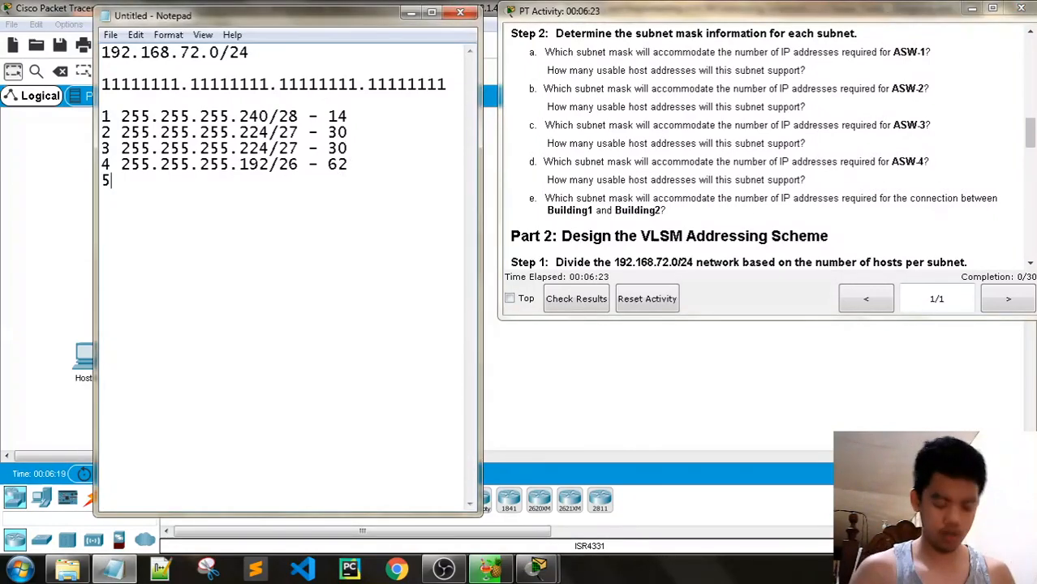
{"action": "type", "text": ". 255."}
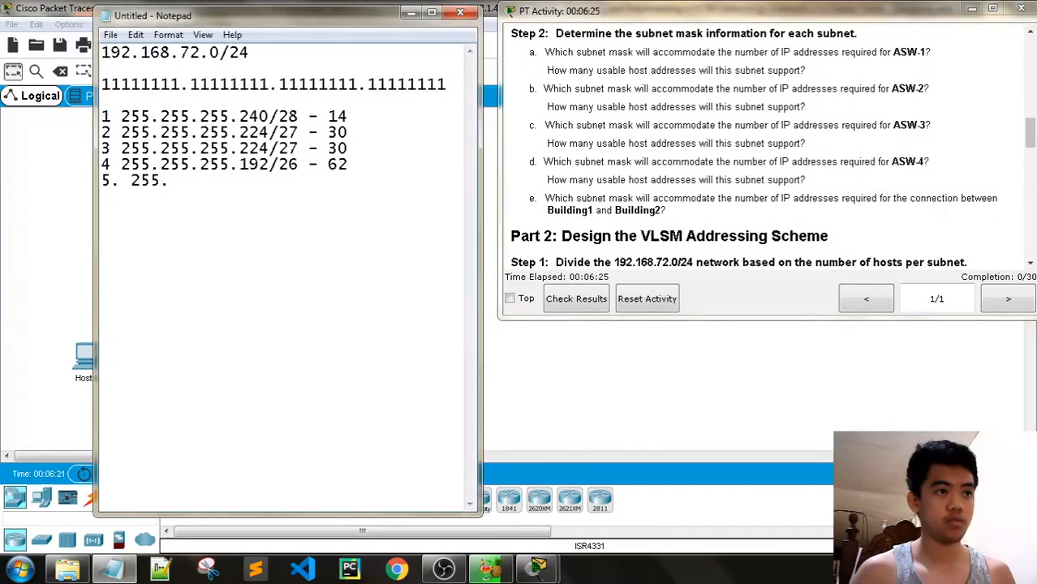
{"action": "key", "text": "Delete"}
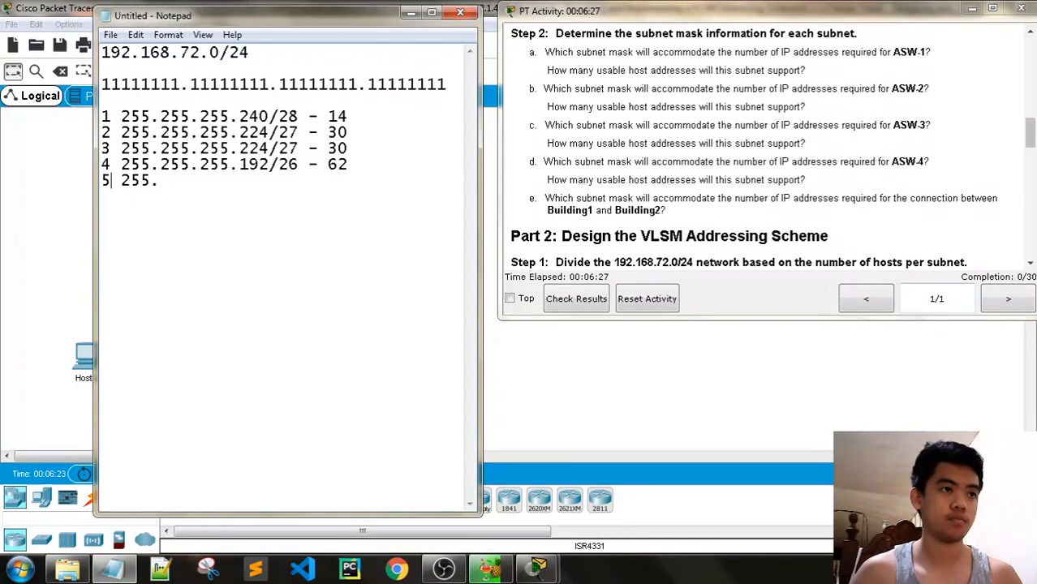
{"action": "key", "text": "End"}
{"action": "type", "text": "255.255."}
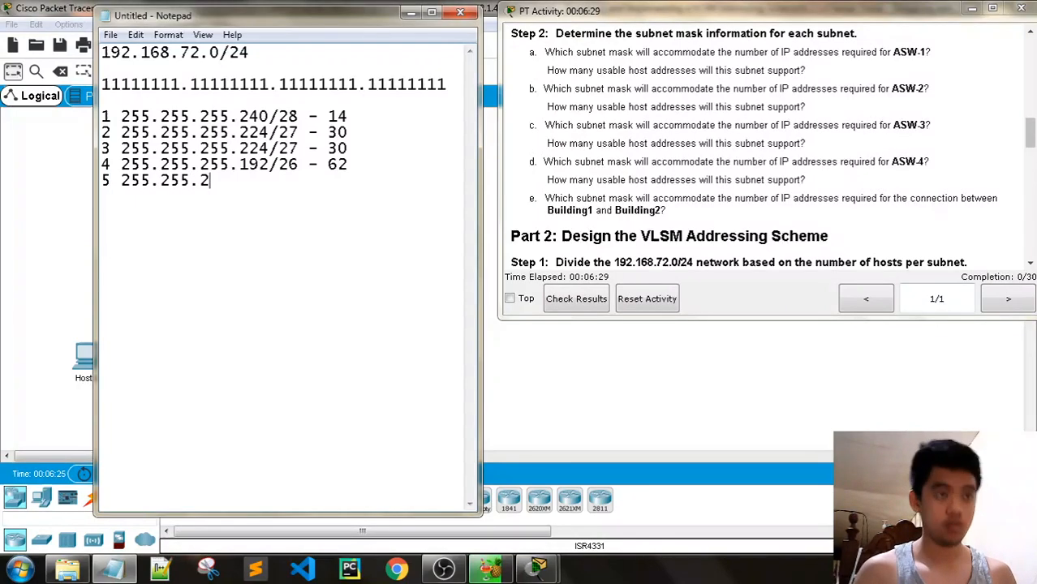
{"action": "type", "text": "252"}
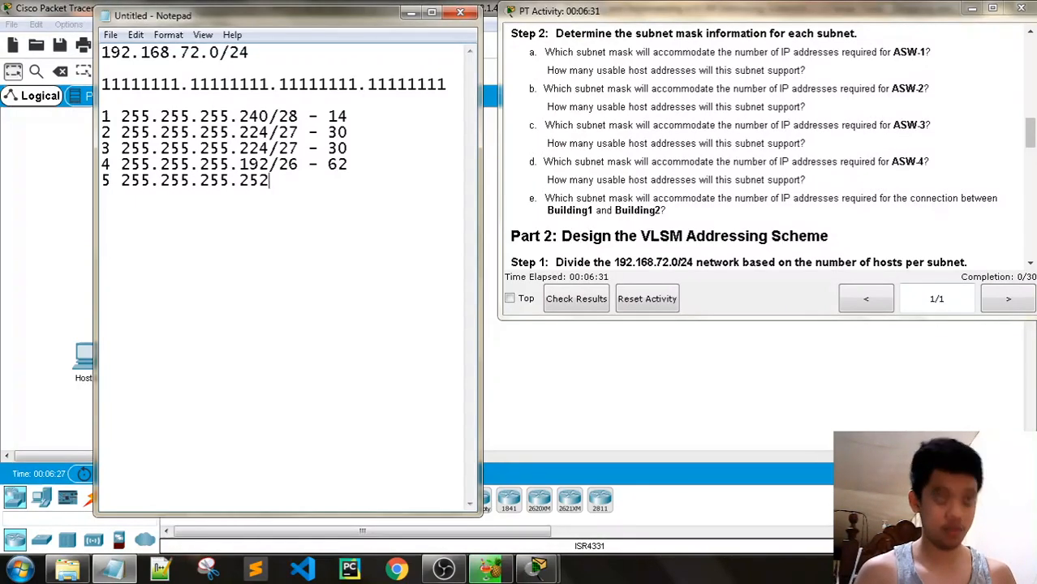
{"action": "type", "text": "/30"}
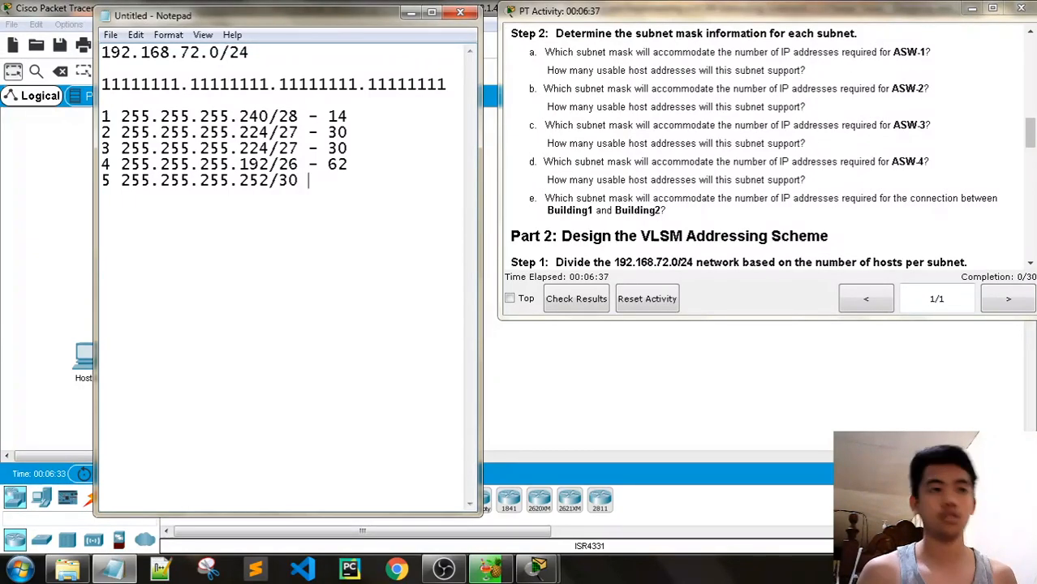
{"action": "type", "text": " - 2"}
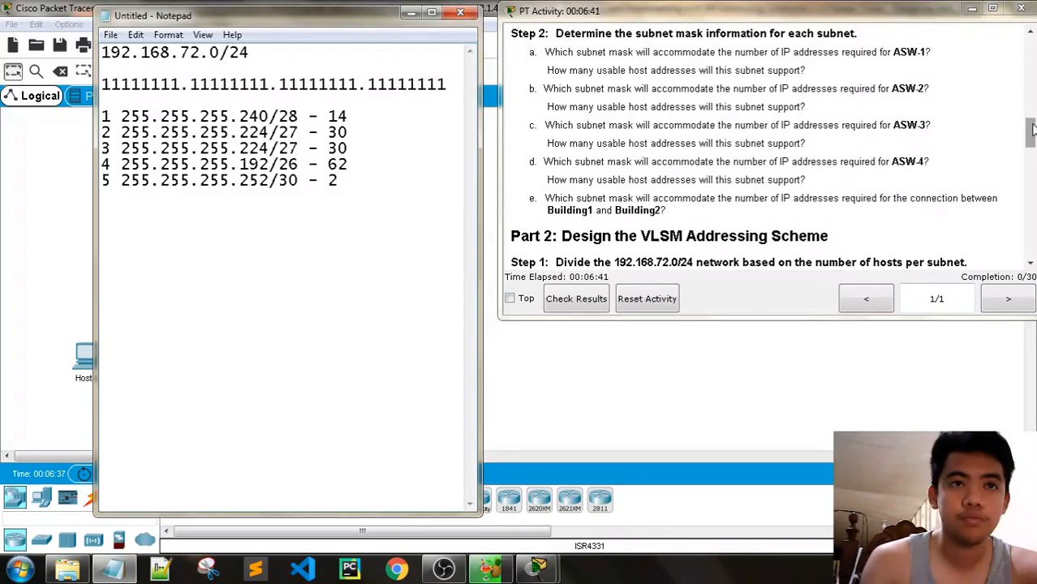
{"action": "left_click_drag", "start_coordinate": [1033, 130], "coordinate": [1033, 153]}
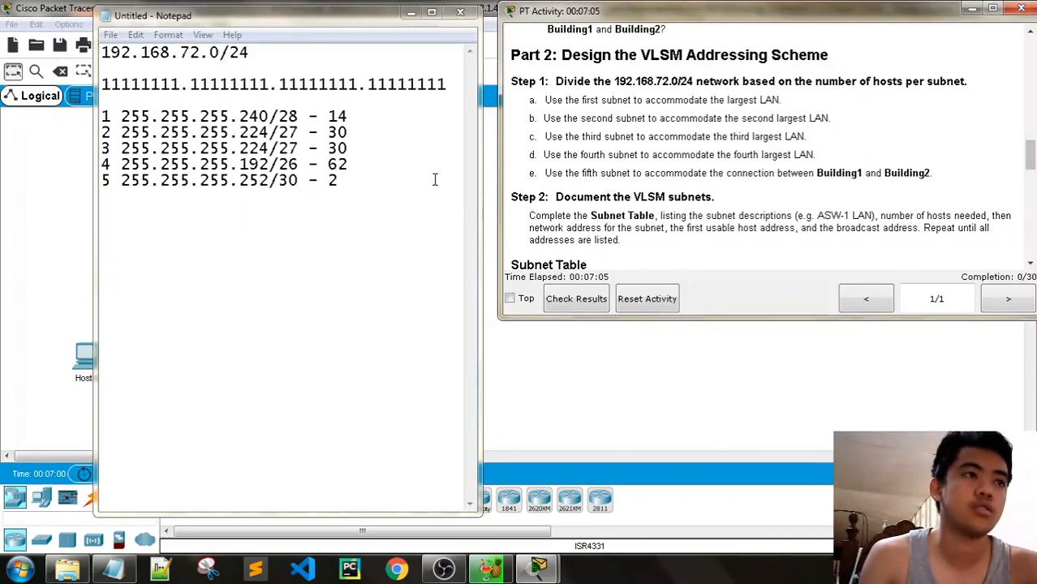
Write the allocation line '192.168.72.0/26 - 1,62' below the subnet list
{"action": "left_click", "coordinate": [358, 180]}
{"action": "key", "text": "Return"}
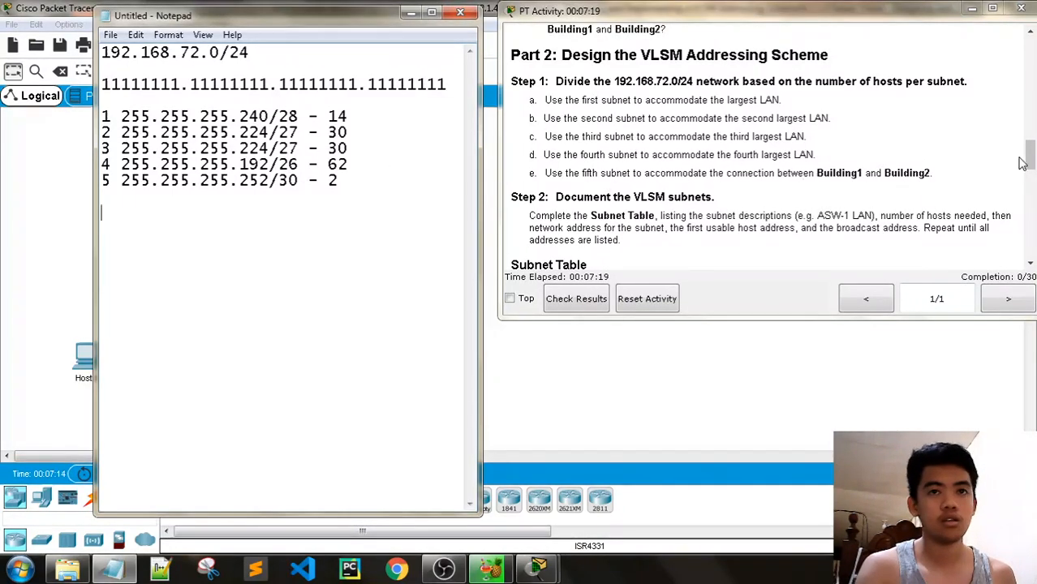
{"action": "mouse_move", "coordinate": [1023, 162]}
{"action": "left_mouse_down"}
{"action": "mouse_move", "coordinate": [1031, 116]}
{"action": "mouse_move", "coordinate": [1034, 160]}
{"action": "mouse_move", "coordinate": [1031, 150]}
{"action": "left_mouse_up"}
{"action": "left_click", "coordinate": [179, 225]}
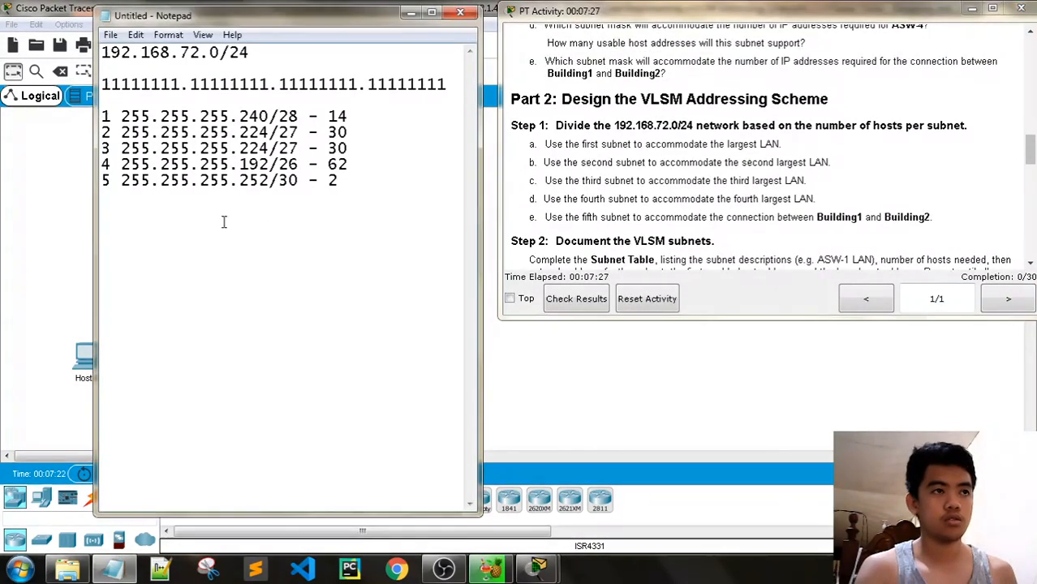
{"action": "type", "text": "18"}
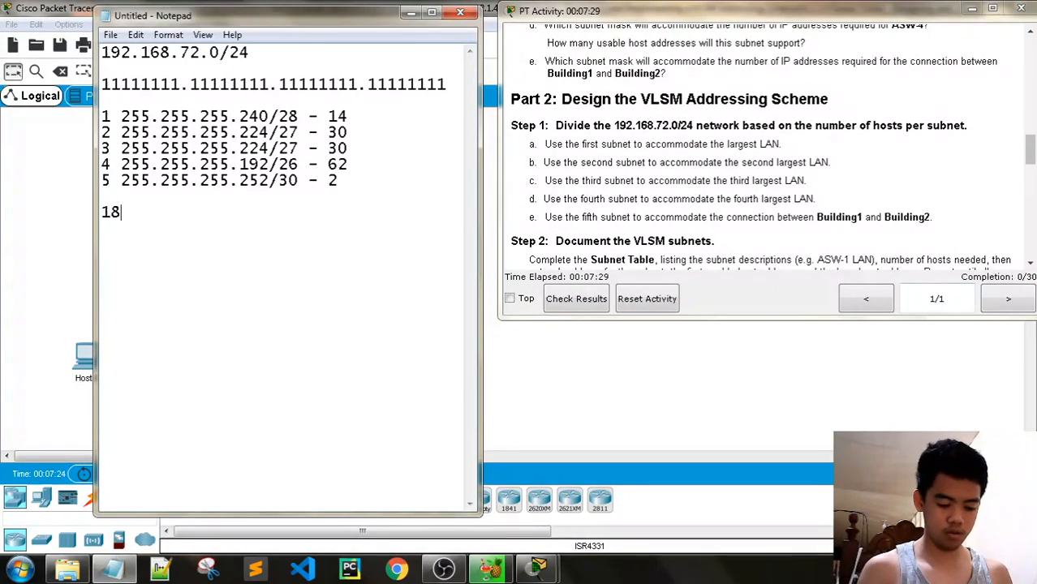
{"action": "key", "text": "BackSpace"}
{"action": "type", "text": "92."}
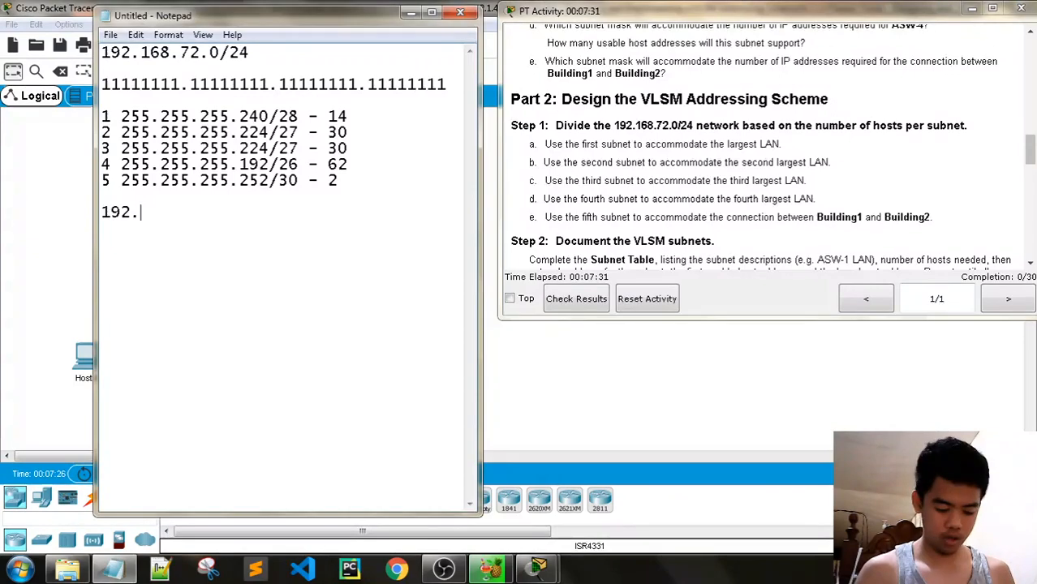
{"action": "type", "text": "16"}
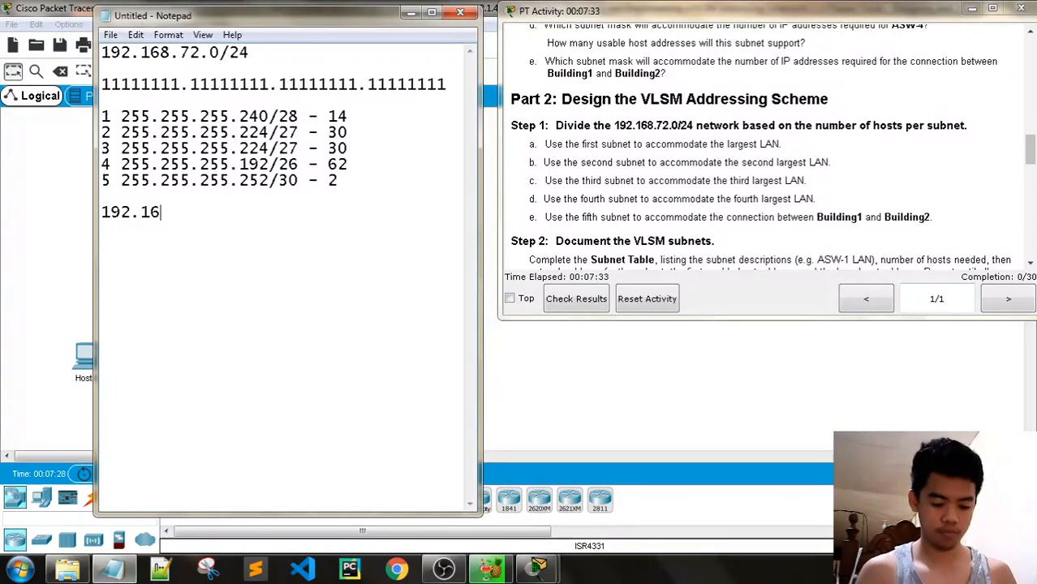
{"action": "type", "text": "8.72"}
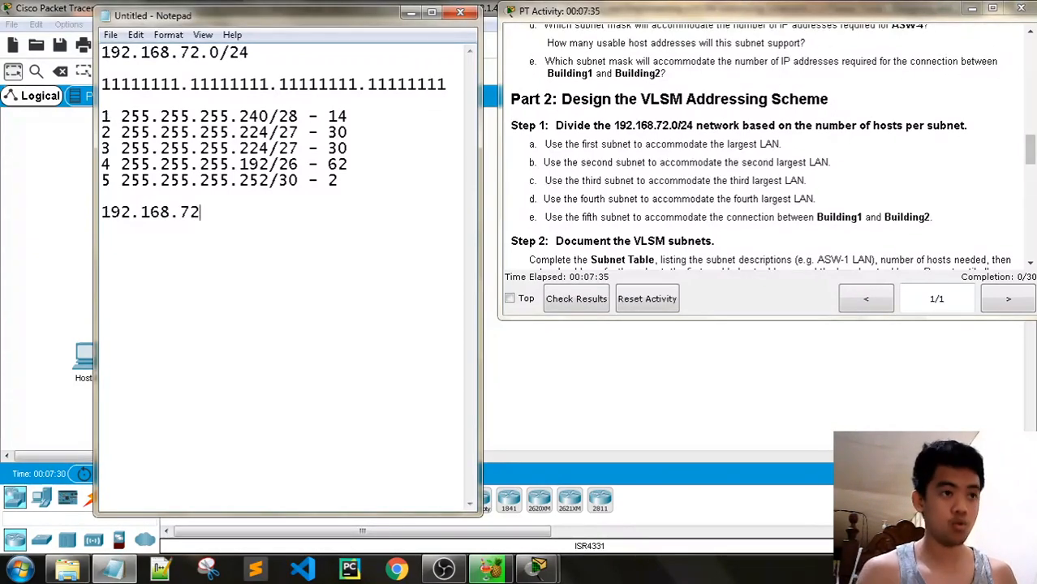
{"action": "type", "text": "."}
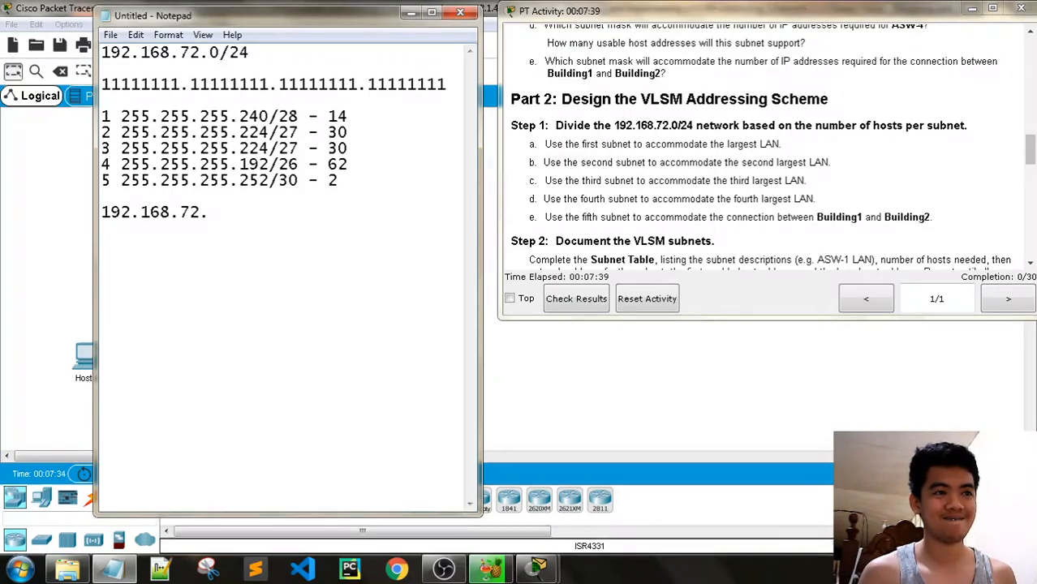
{"action": "type", "text": "0"}
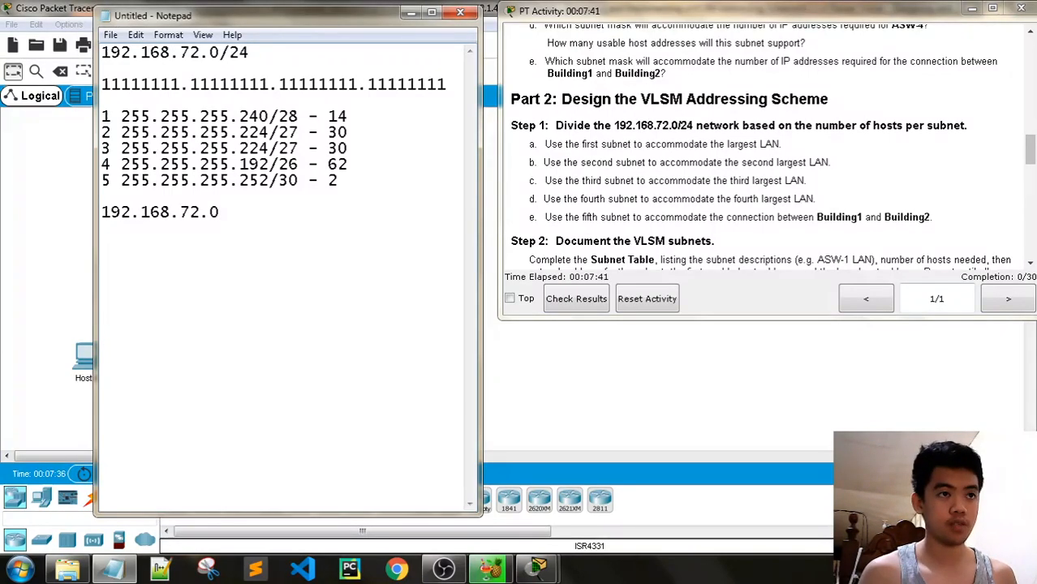
{"action": "type", "text": "/26"}
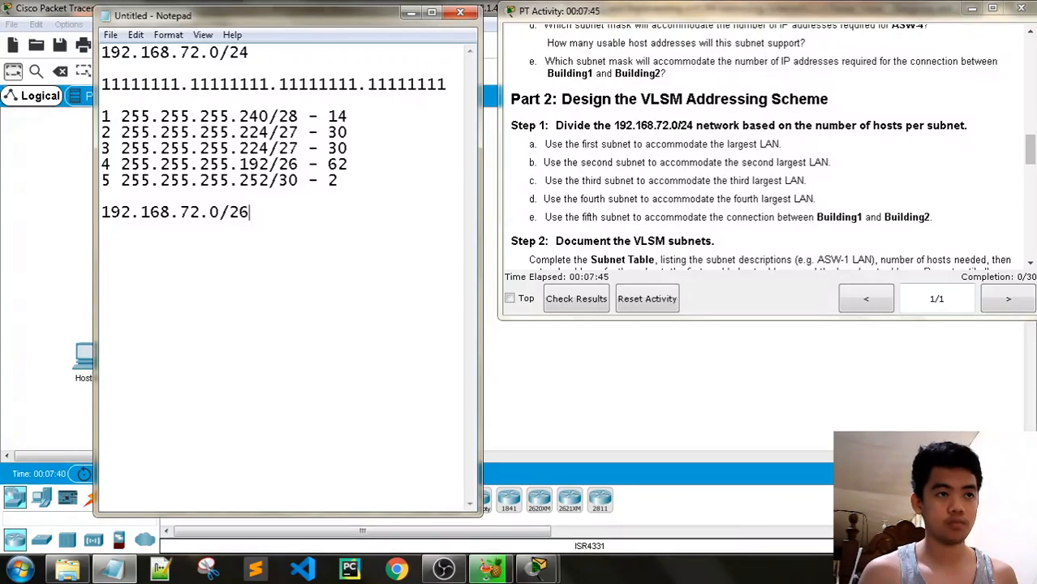
{"action": "type", "text": " - "}
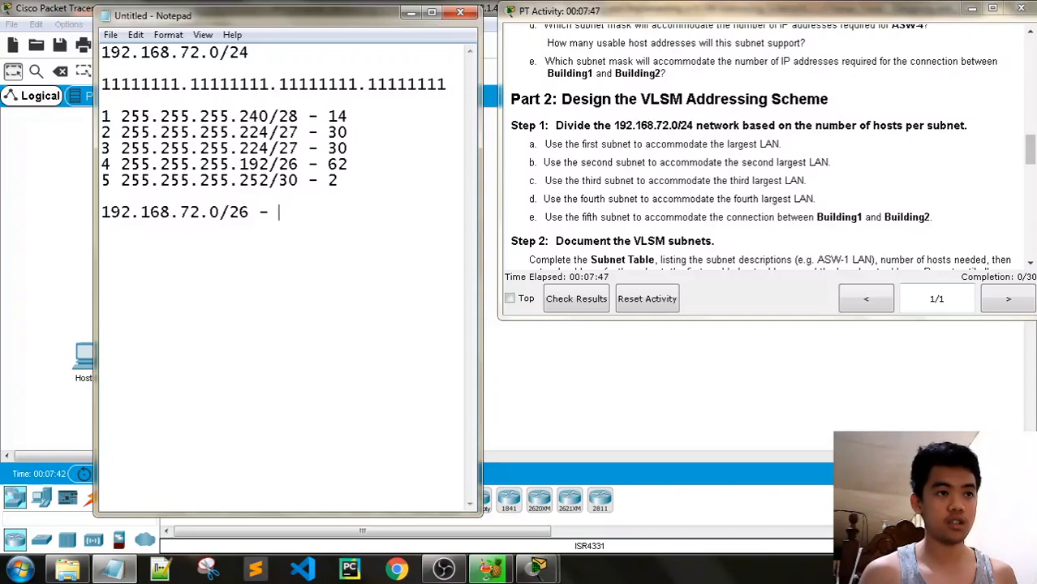
{"action": "type", "text": "1,"}
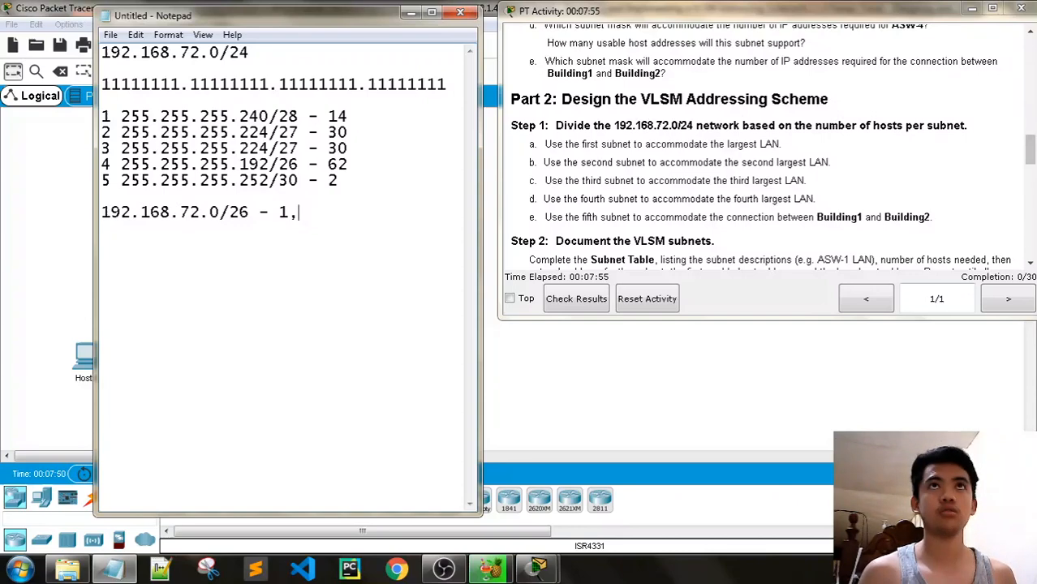
{"action": "type", "text": "62"}
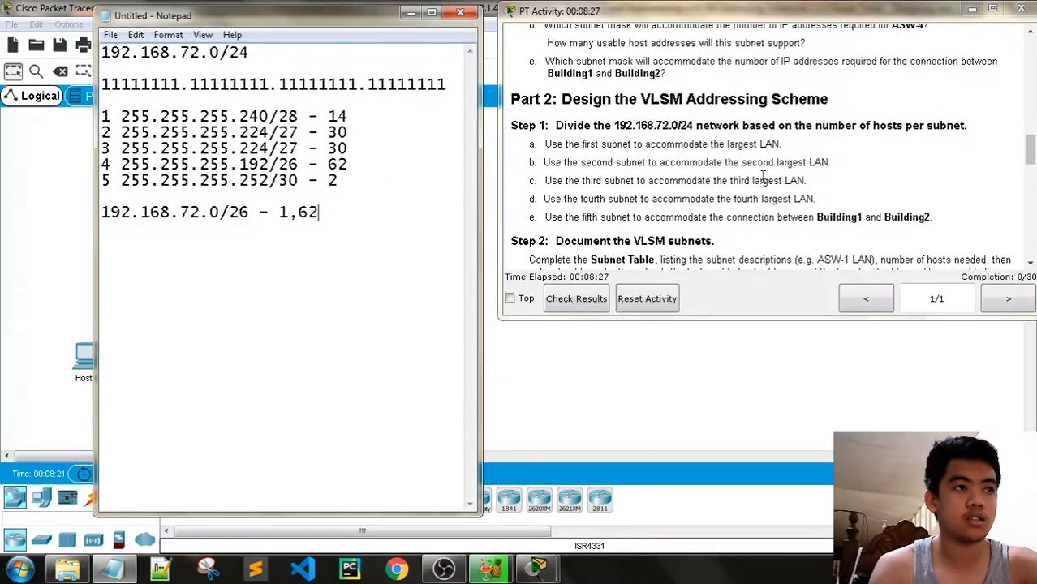
{"action": "left_click_drag", "start_coordinate": [1031, 154], "coordinate": [1033, 119]}
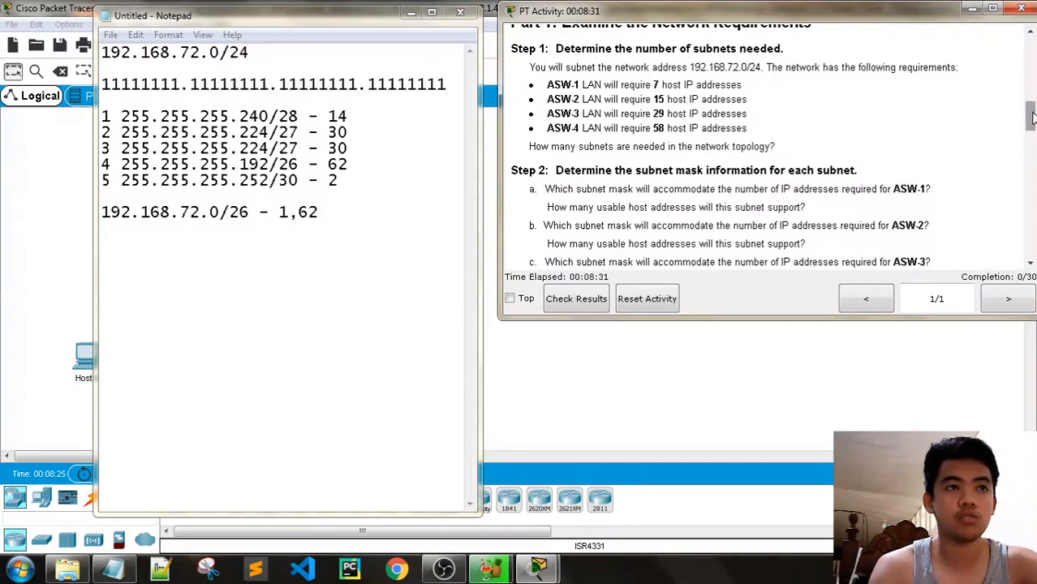
Add the line '192.168.72.64/27 - 65,94' to the notes and begin a third line with '192'
{"action": "left_click", "coordinate": [349, 212]}
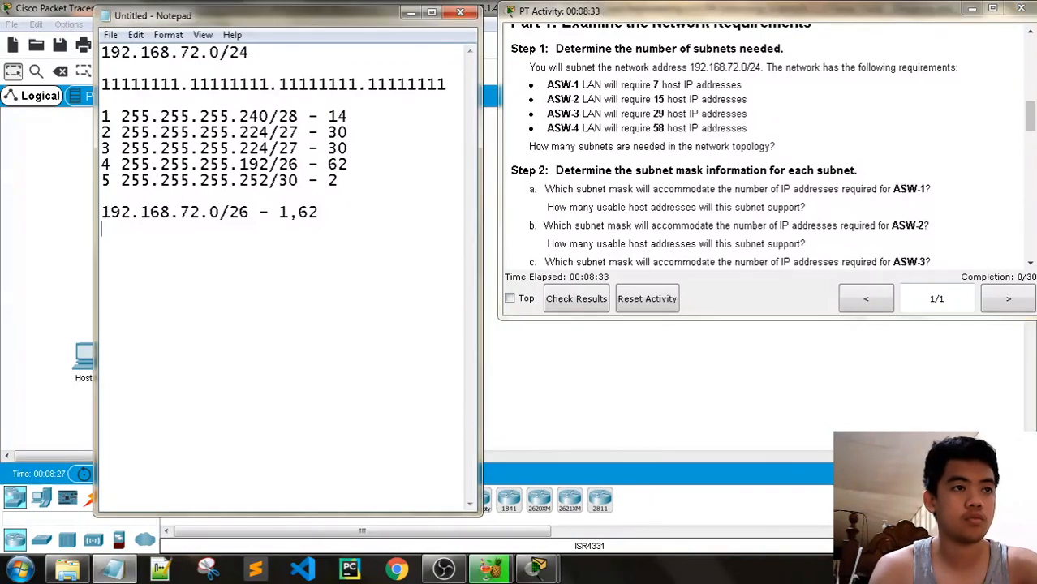
{"action": "key", "text": "Return"}
{"action": "type", "text": "192.1"}
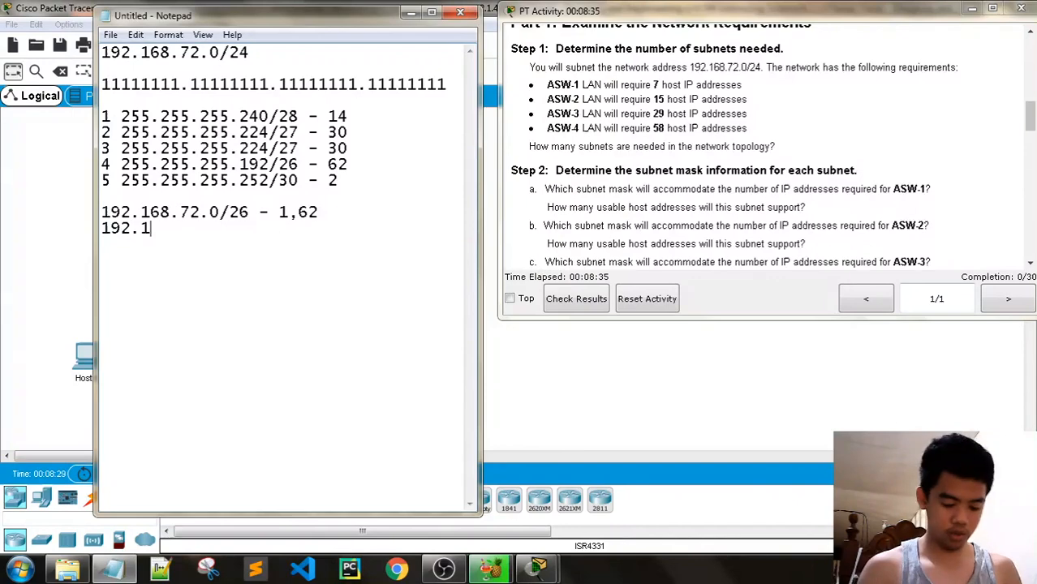
{"action": "type", "text": "68.72"}
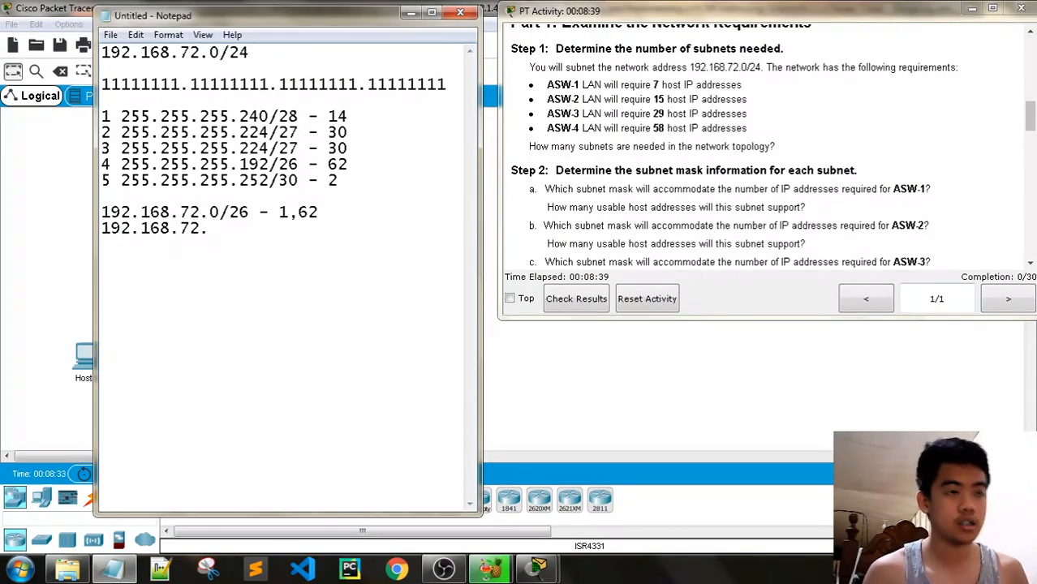
{"action": "type", "text": "."}
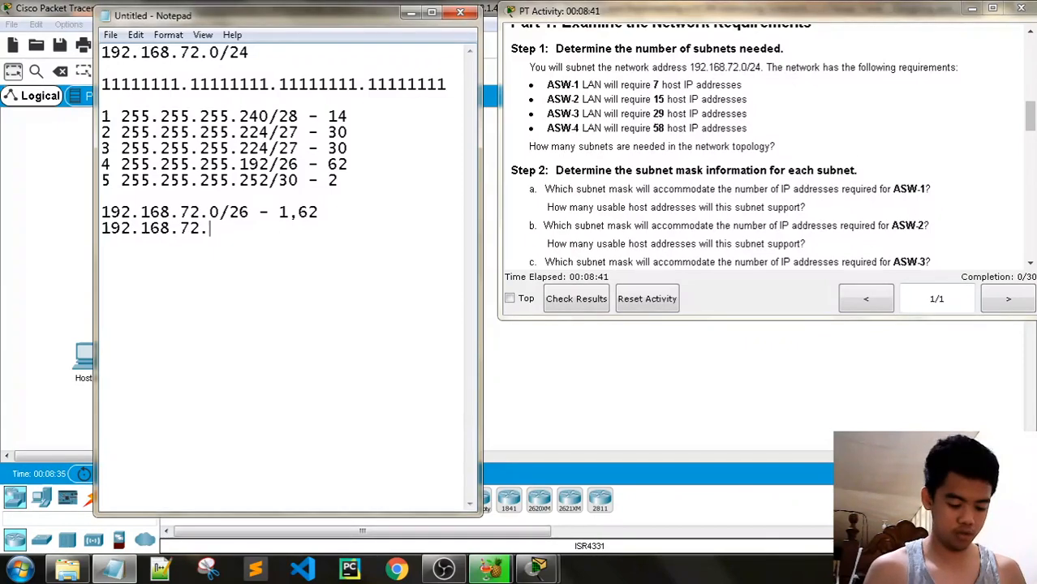
{"action": "type", "text": "64/27"}
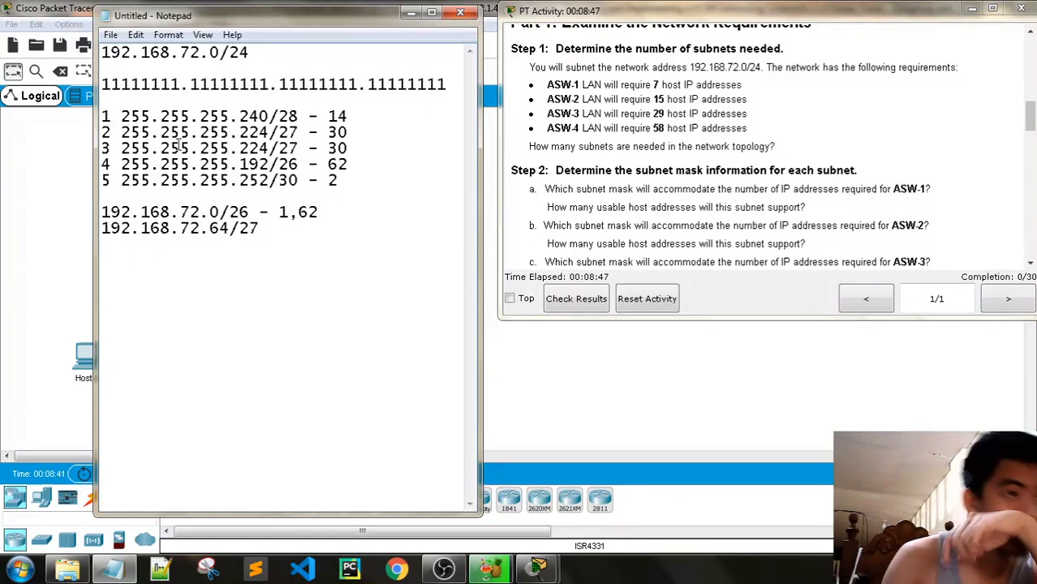
{"action": "left_click", "coordinate": [217, 231]}
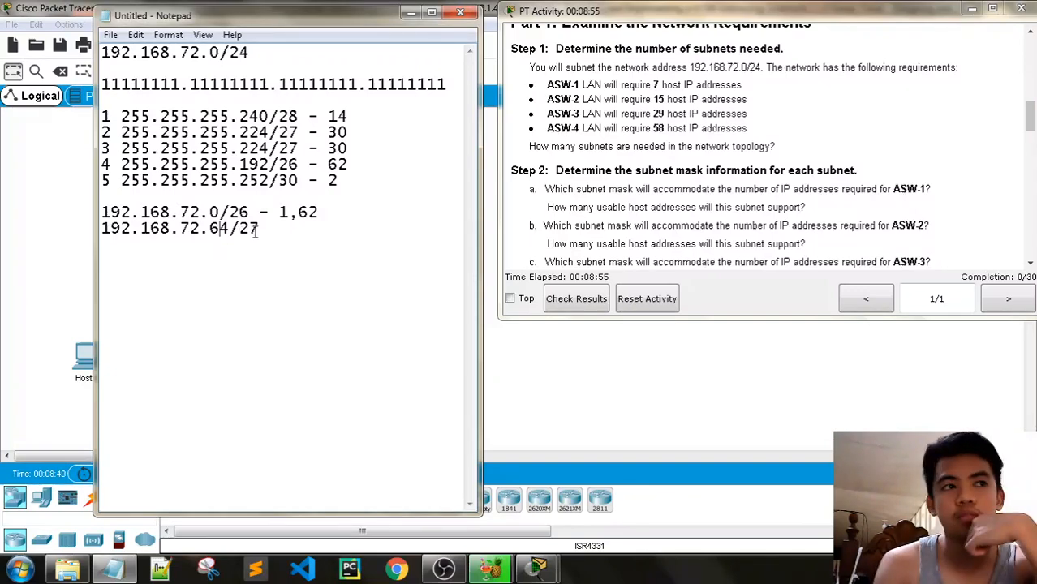
{"action": "type", "text": "-"}
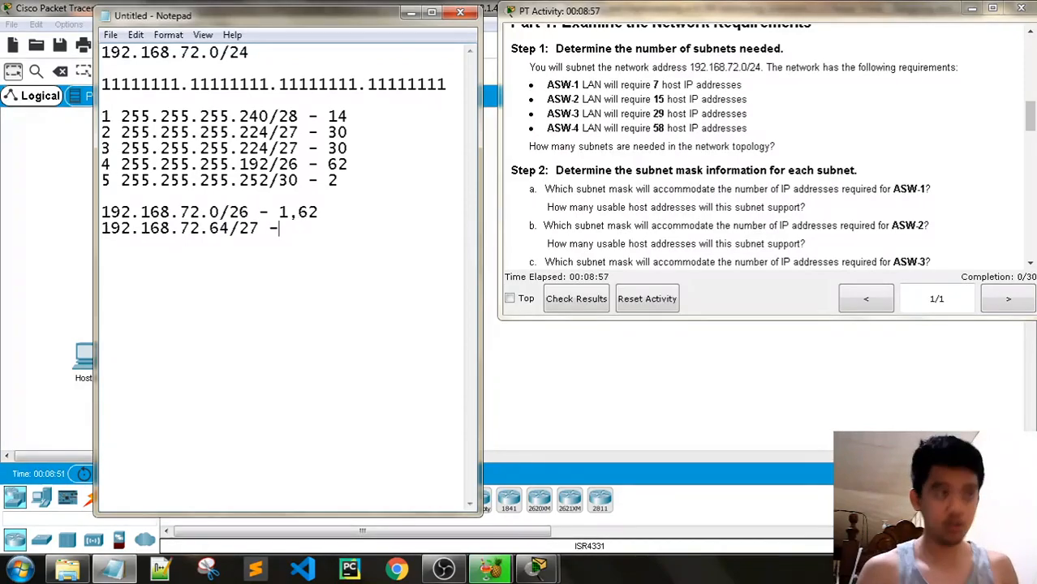
{"action": "type", "text": "6"}
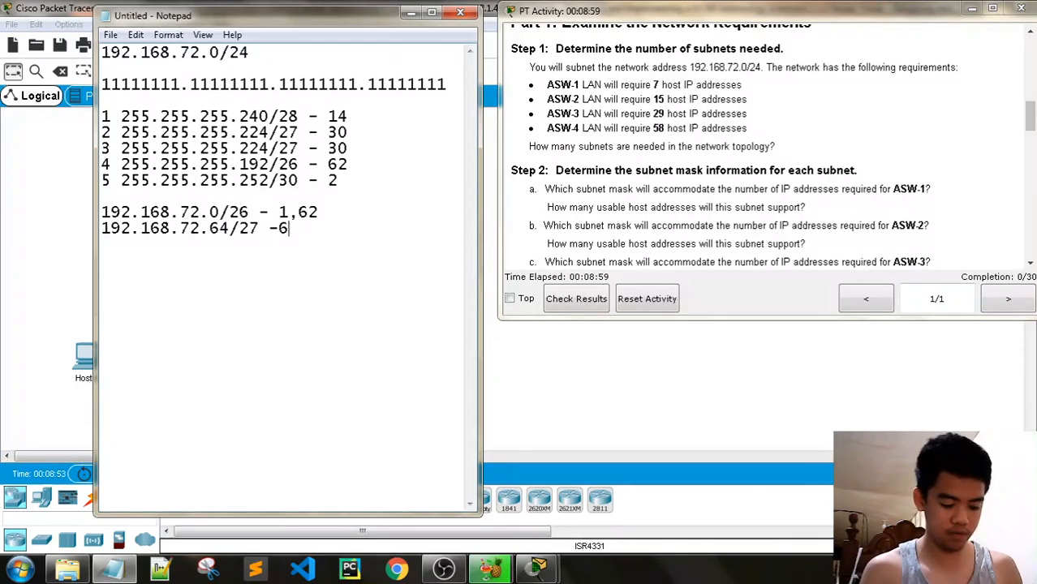
{"action": "type", "text": "5"}
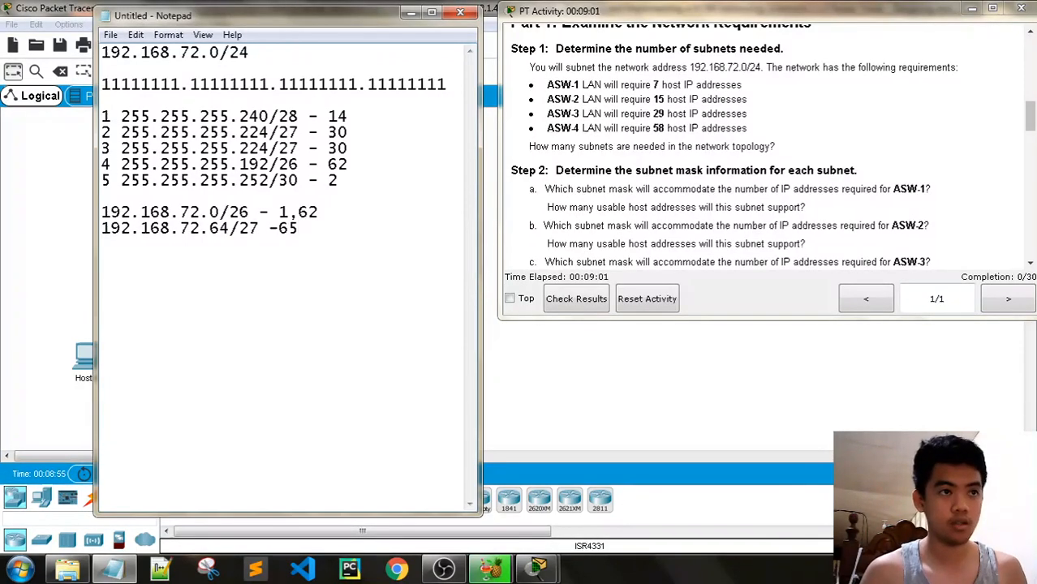
{"action": "key", "text": "Left"}
{"action": "key", "text": "End"}
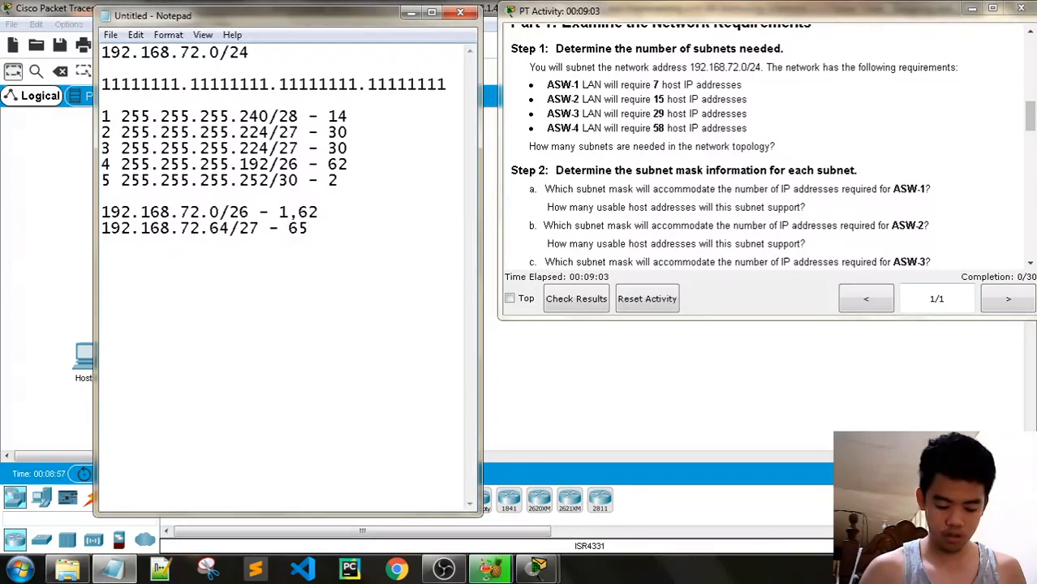
{"action": "type", "text": ","}
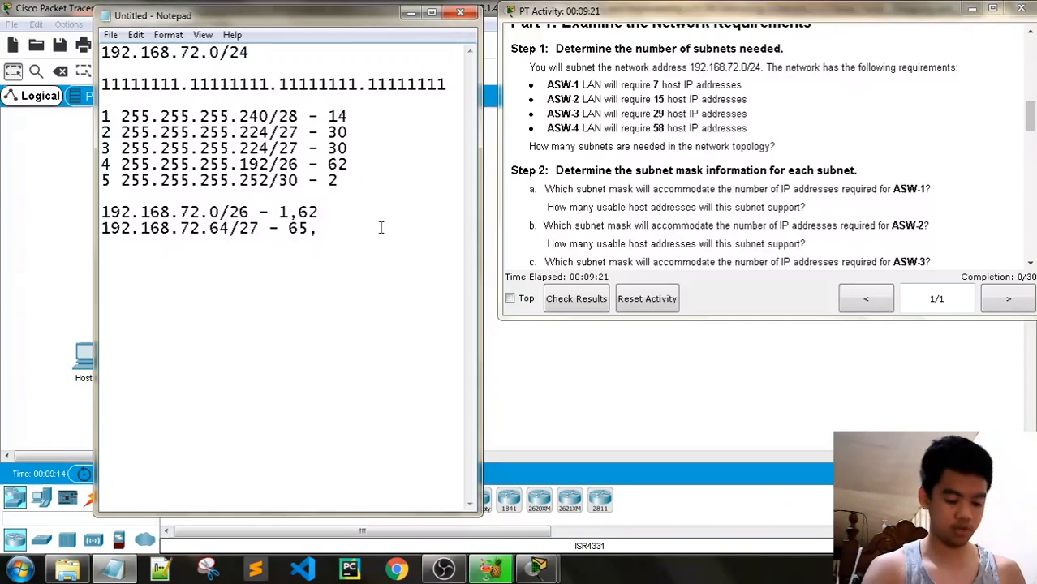
{"action": "type", "text": "94"}
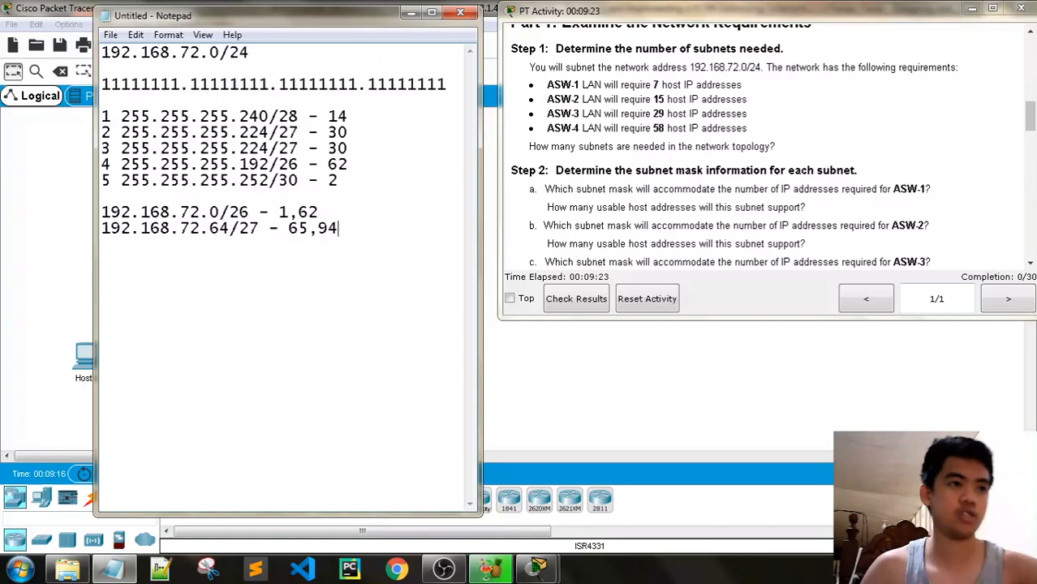
{"action": "key", "text": "Return"}
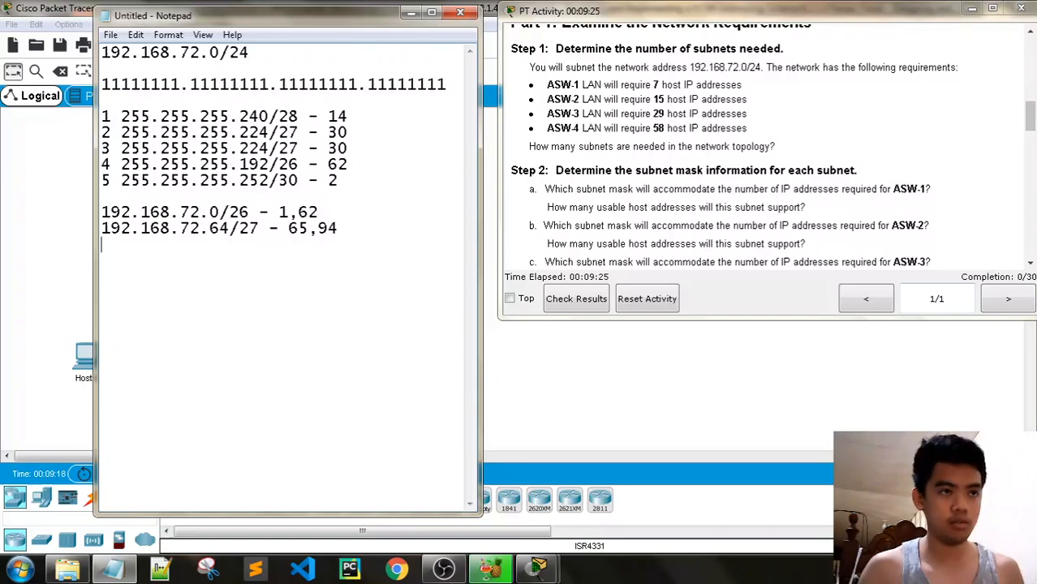
{"action": "type", "text": "192"}
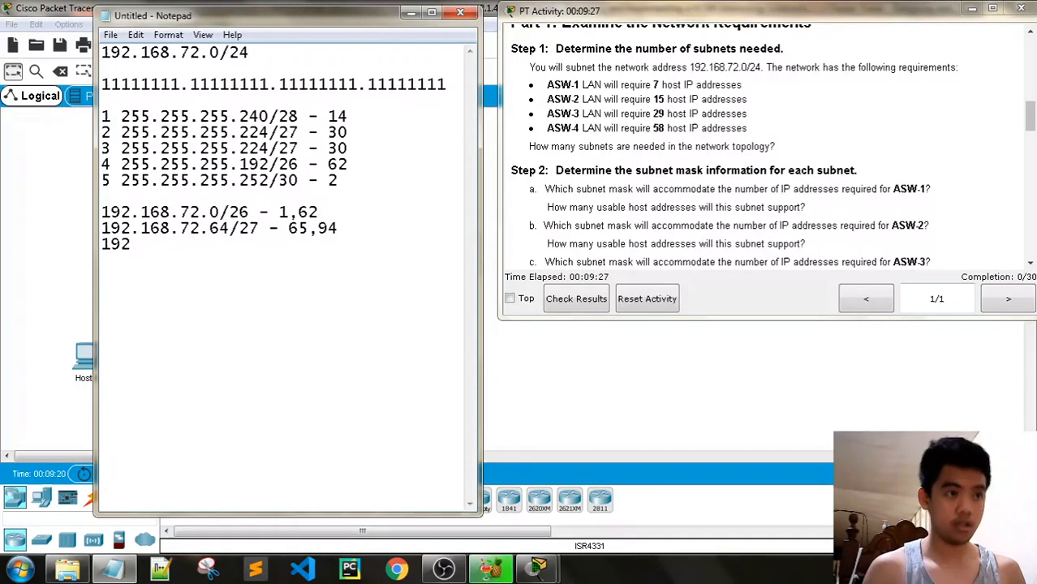
Prefix the first two subnet lines with the numbers 1 and 2
{"action": "left_click", "coordinate": [103, 213]}
{"action": "type", "text": "1"}
{"action": "key", "text": "Down"}
{"action": "key", "text": "Home"}
{"action": "type", "text": "2"}
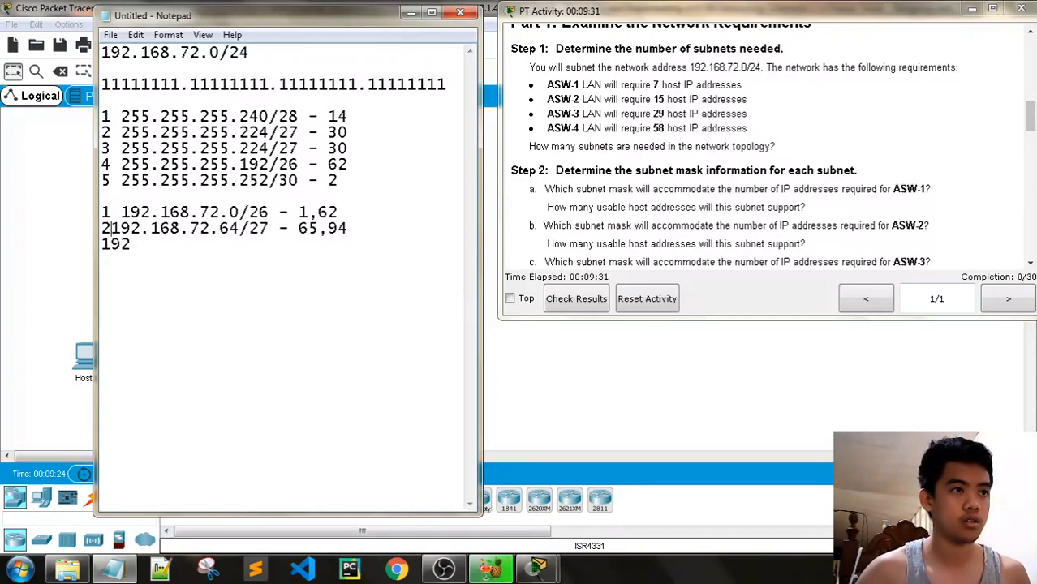
{"action": "key", "text": "Down"}
Write line 3 as '3 192.168.72.96/27 - 97,126' and start line 4
{"action": "type", "text": "3 192"}
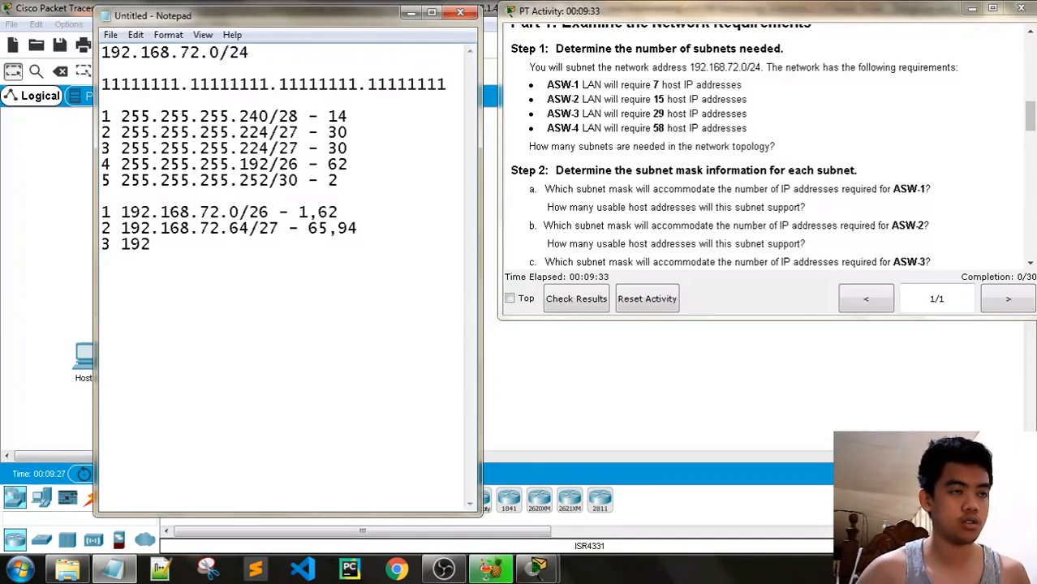
{"action": "type", "text": ".16"}
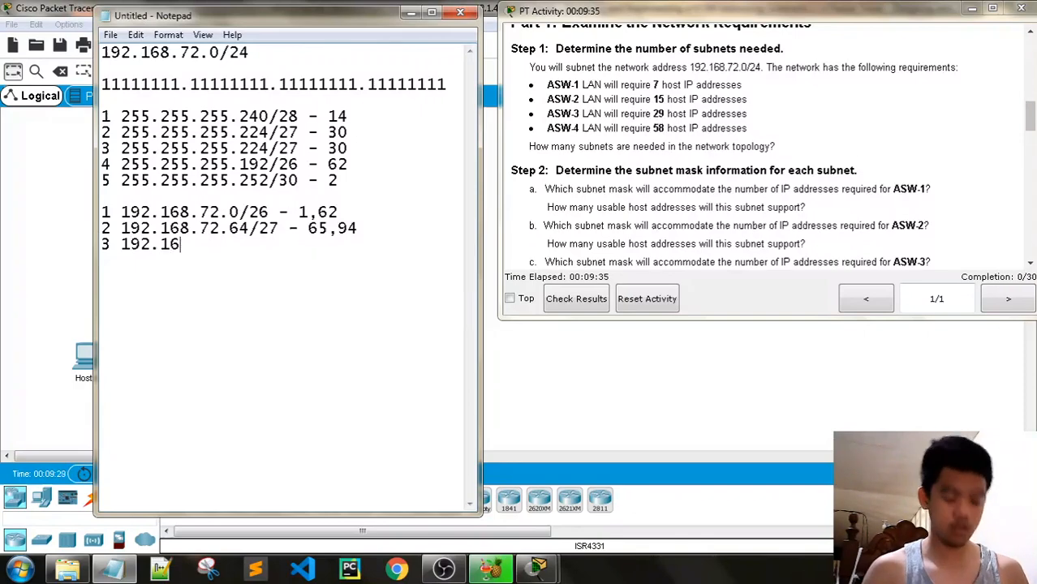
{"action": "type", "text": "8.72"}
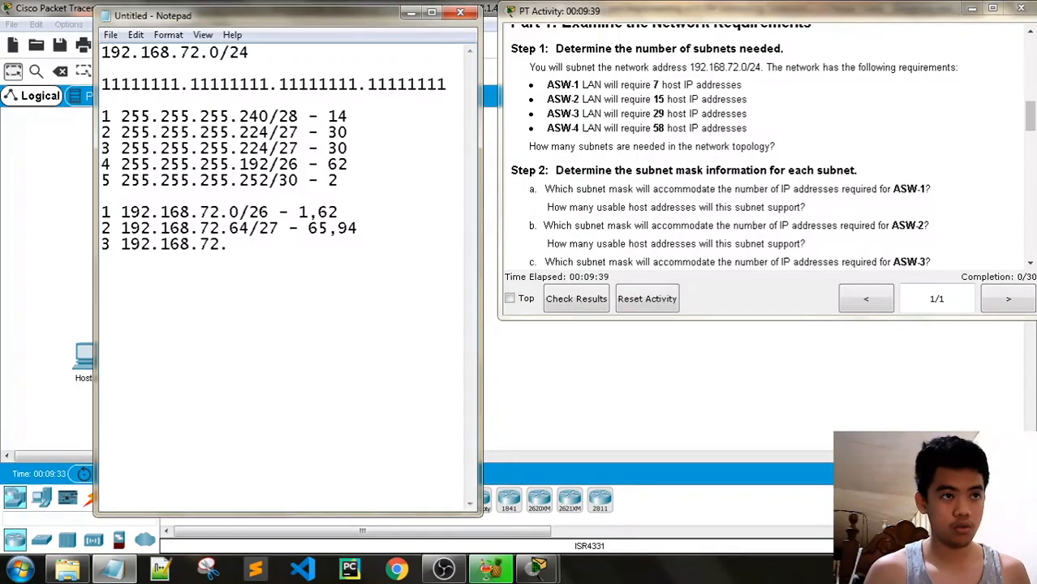
{"action": "type", "text": "."}
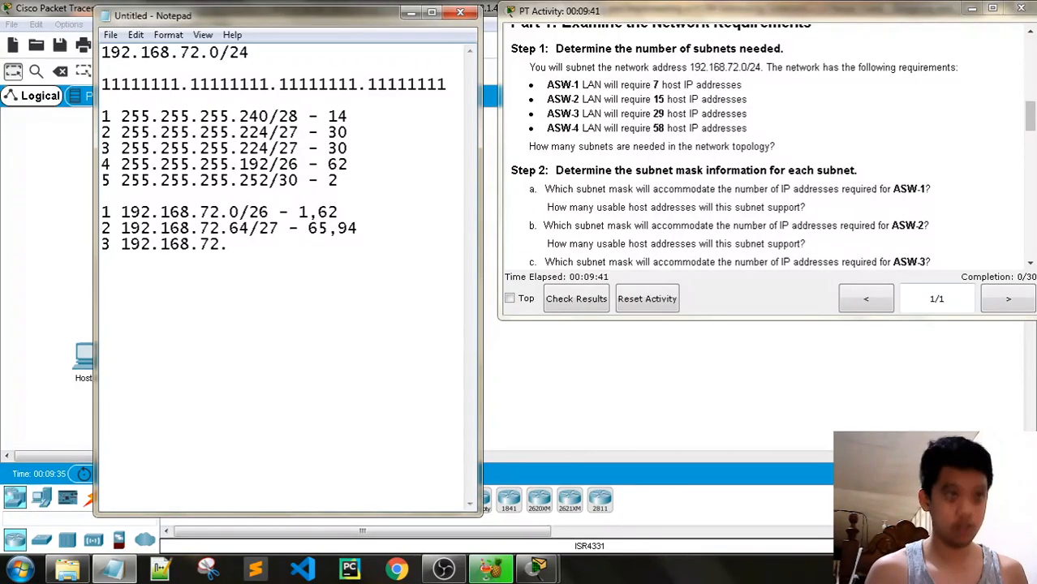
{"action": "type", "text": "94"}
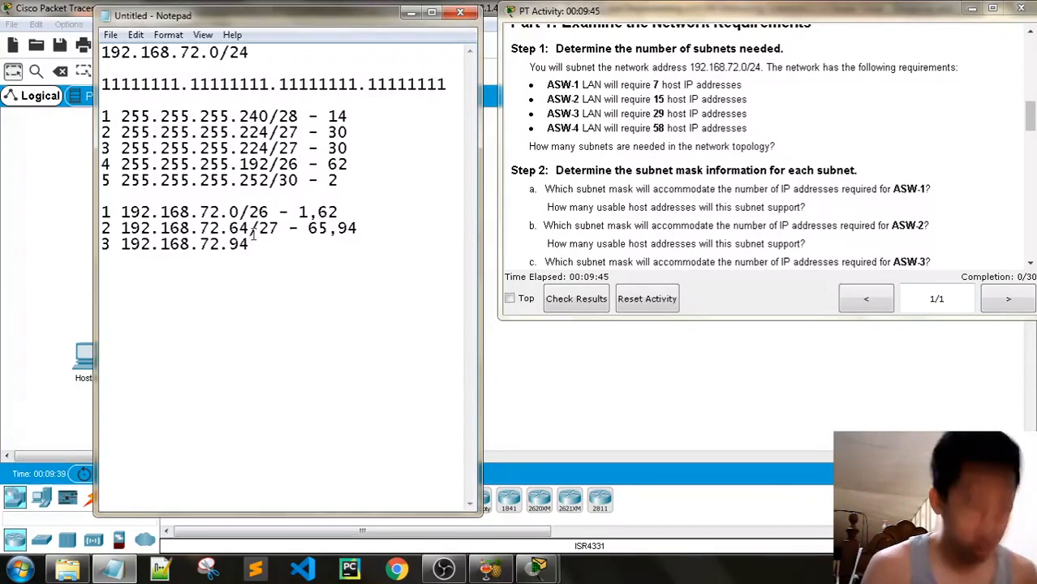
{"action": "key", "text": "BackSpace"}
{"action": "type", "text": "6/"}
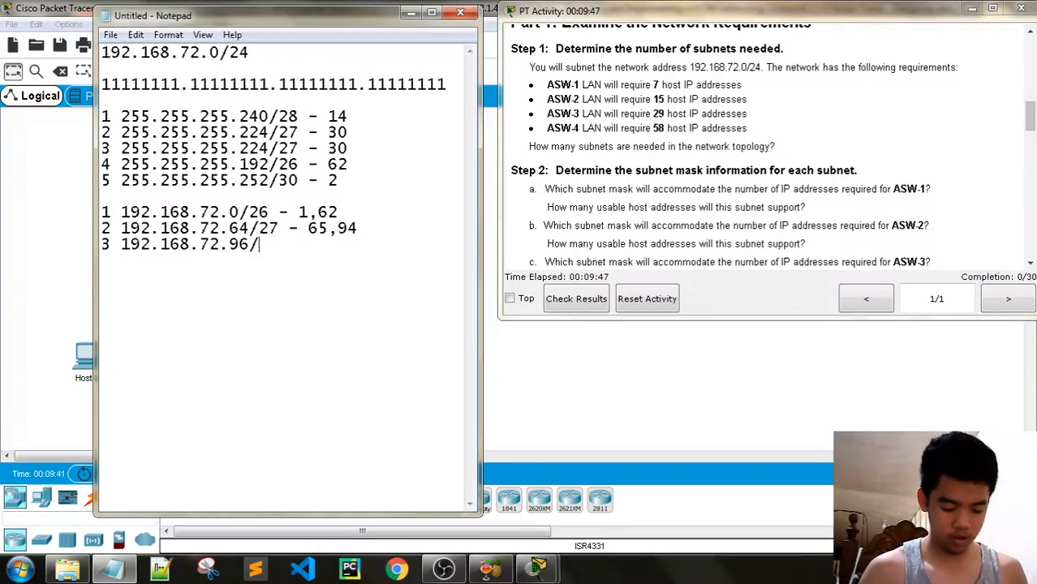
{"action": "type", "text": "27"}
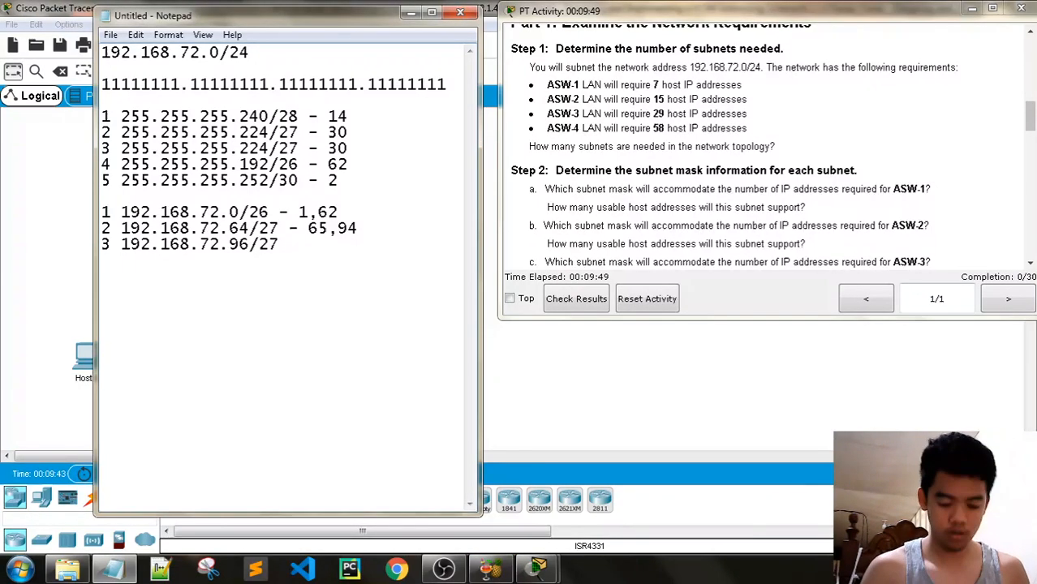
{"action": "type", "text": " - "}
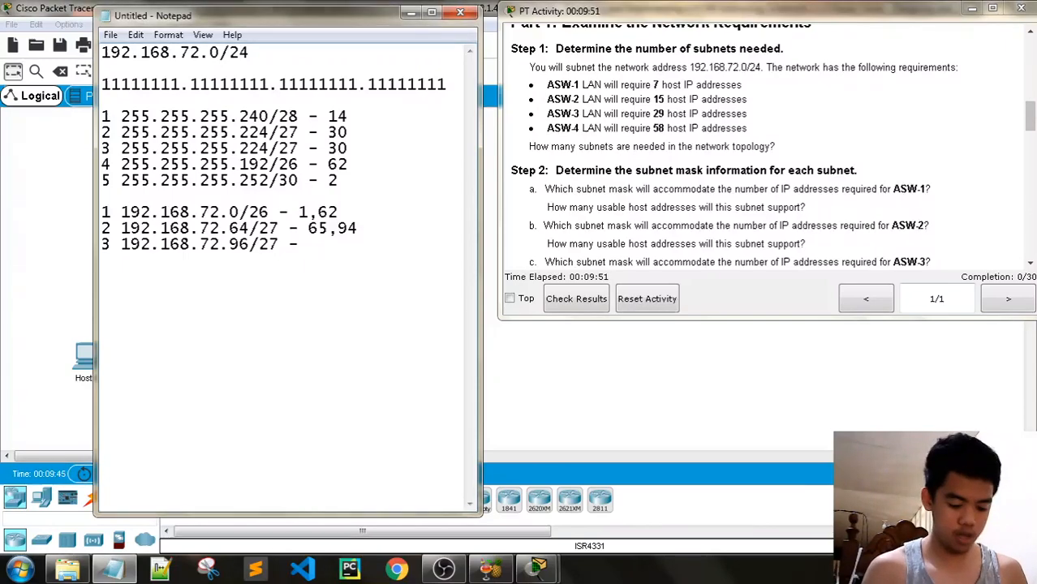
{"action": "type", "text": "97,"}
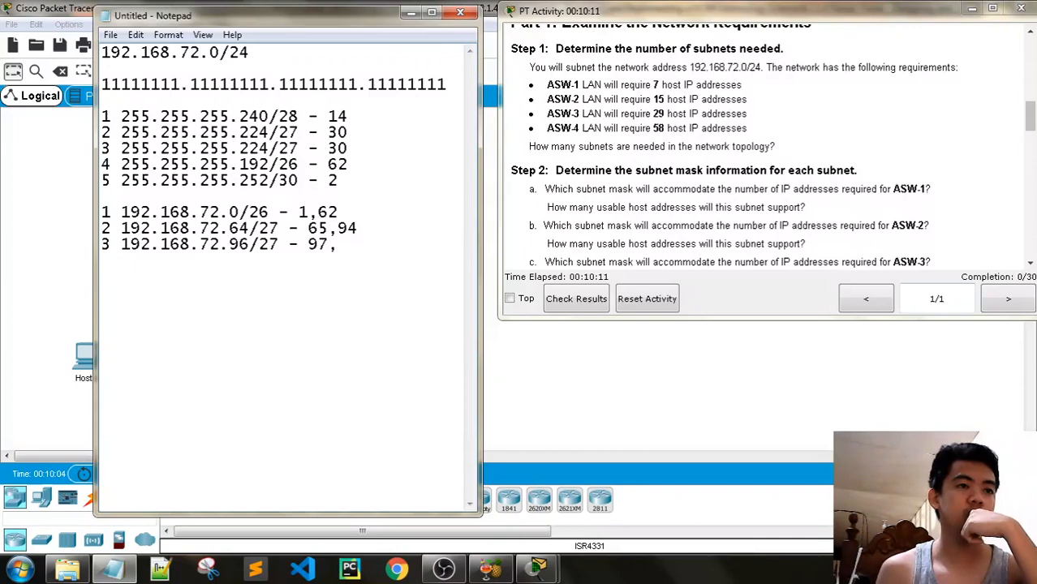
{"action": "type", "text": "126 "}
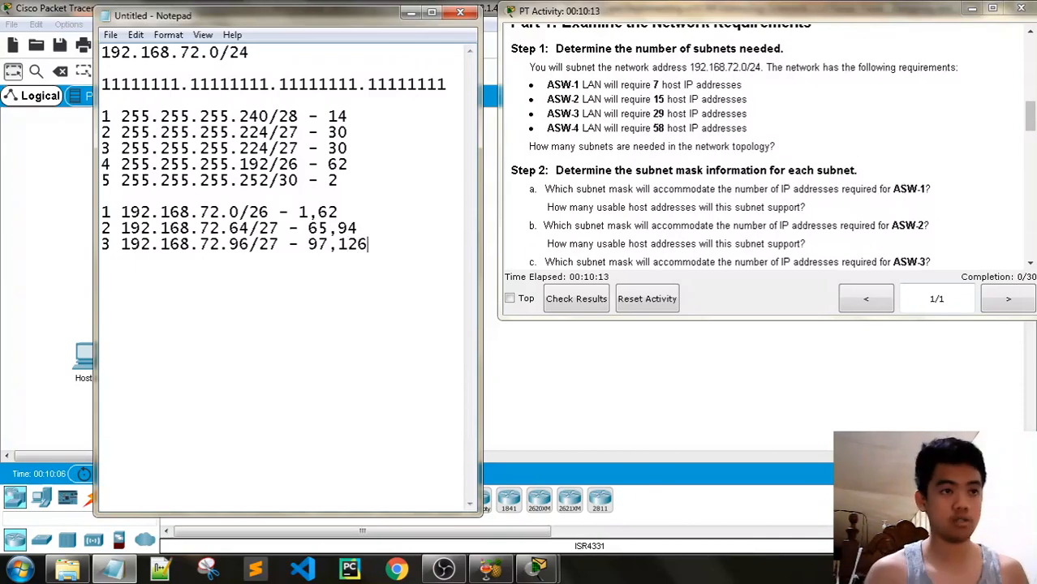
{"action": "type", "text": "4."}
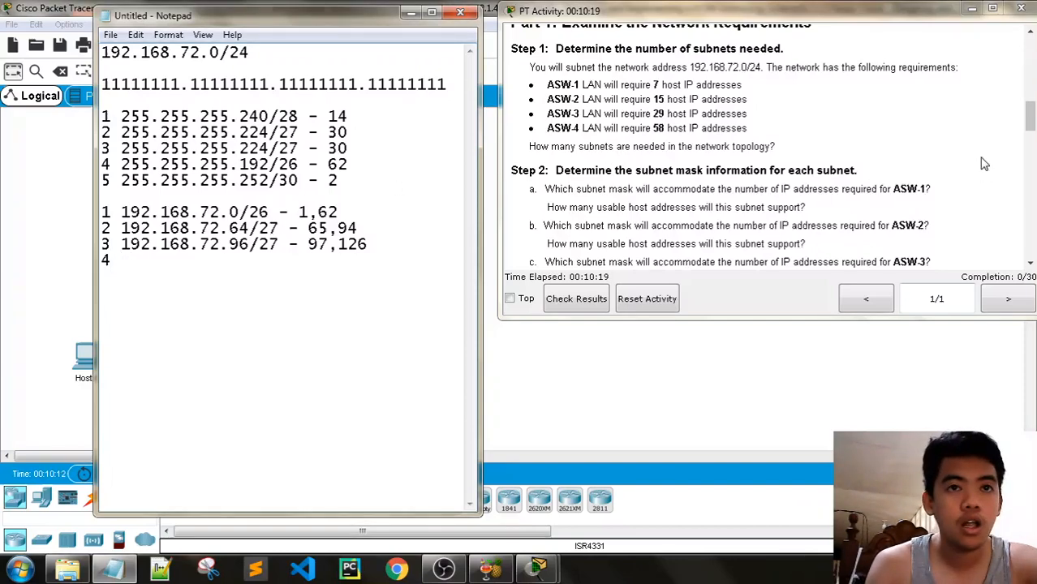
Add subnet 4 as '192.168.72.128/28 - 129,142'
{"action": "left_click_drag", "start_coordinate": [1030, 128], "coordinate": [1033, 158]}
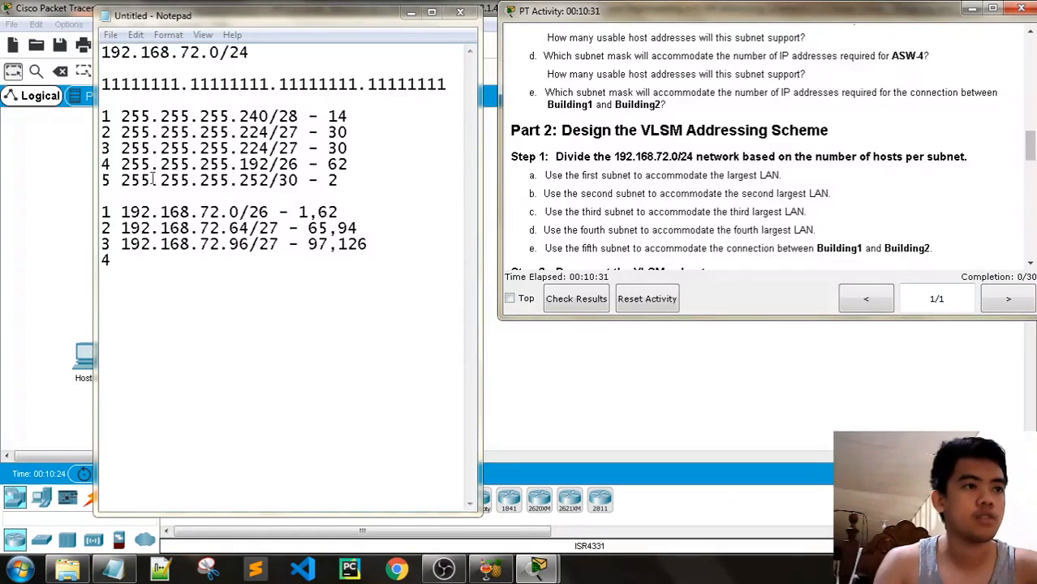
{"action": "left_click", "coordinate": [137, 254]}
{"action": "type", "text": "19"}
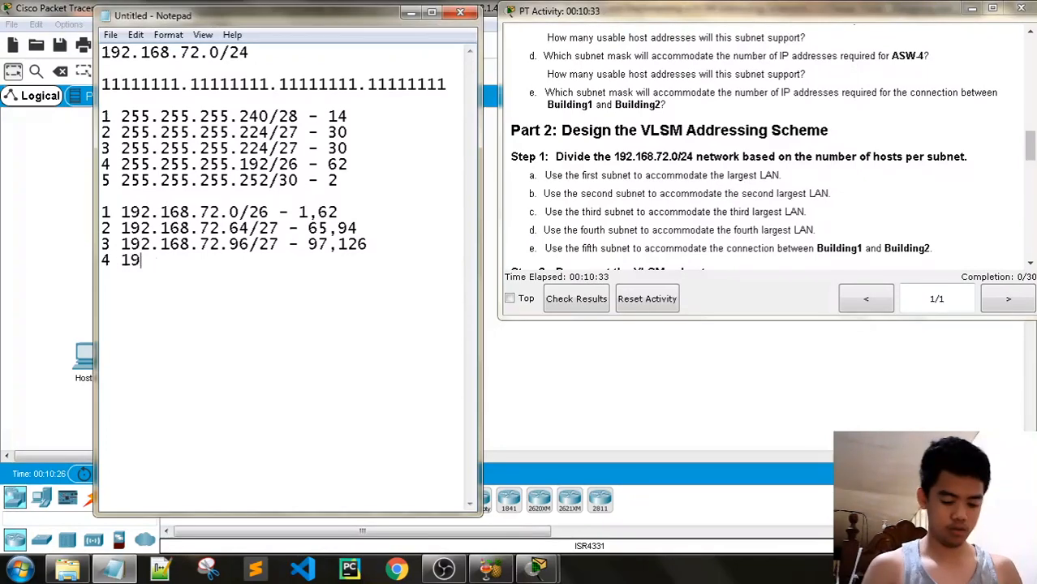
{"action": "type", "text": "2.168."}
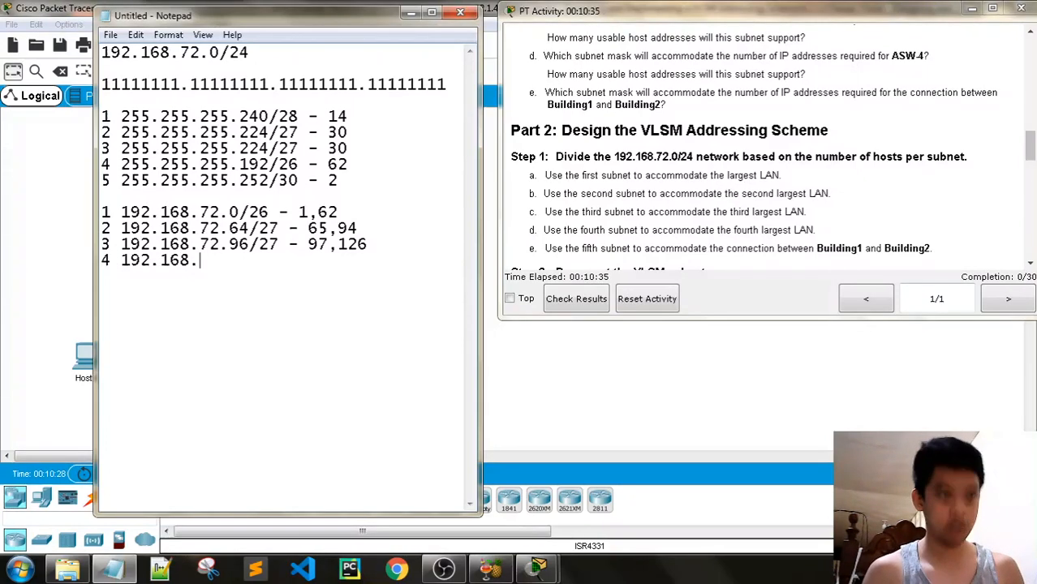
{"action": "type", "text": "72."}
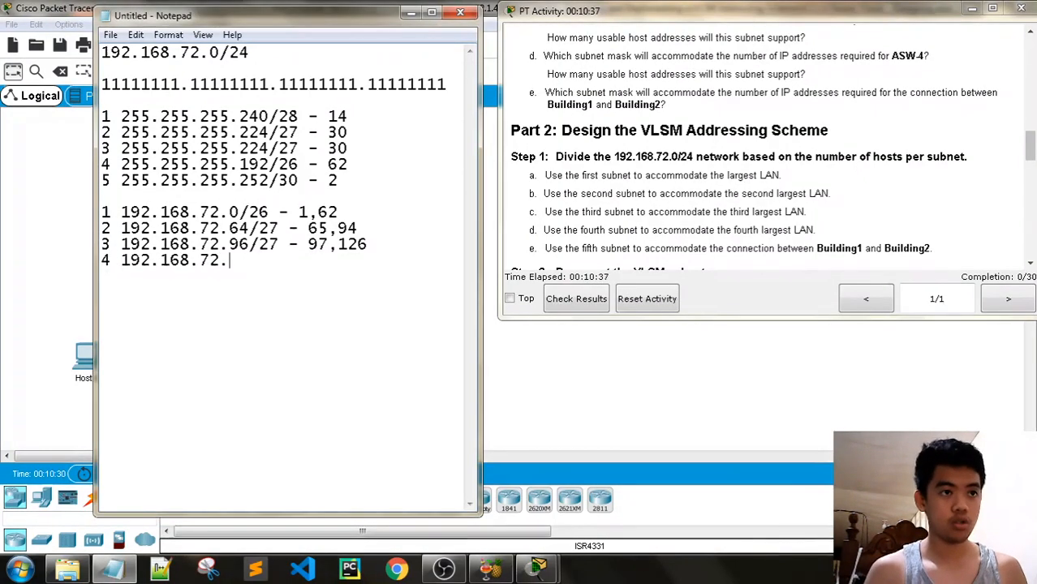
{"action": "type", "text": "12"}
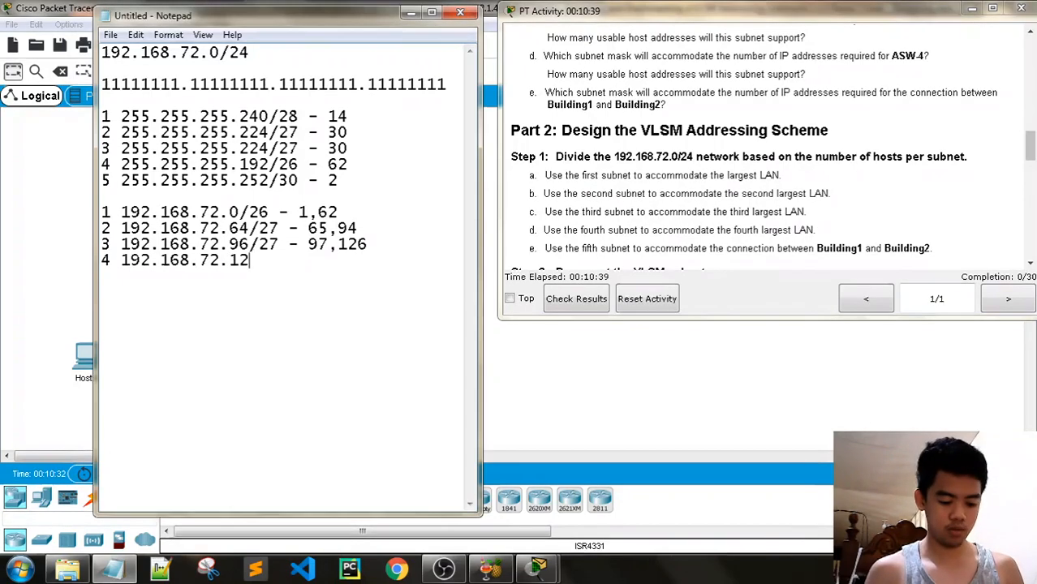
{"action": "type", "text": "8/28"}
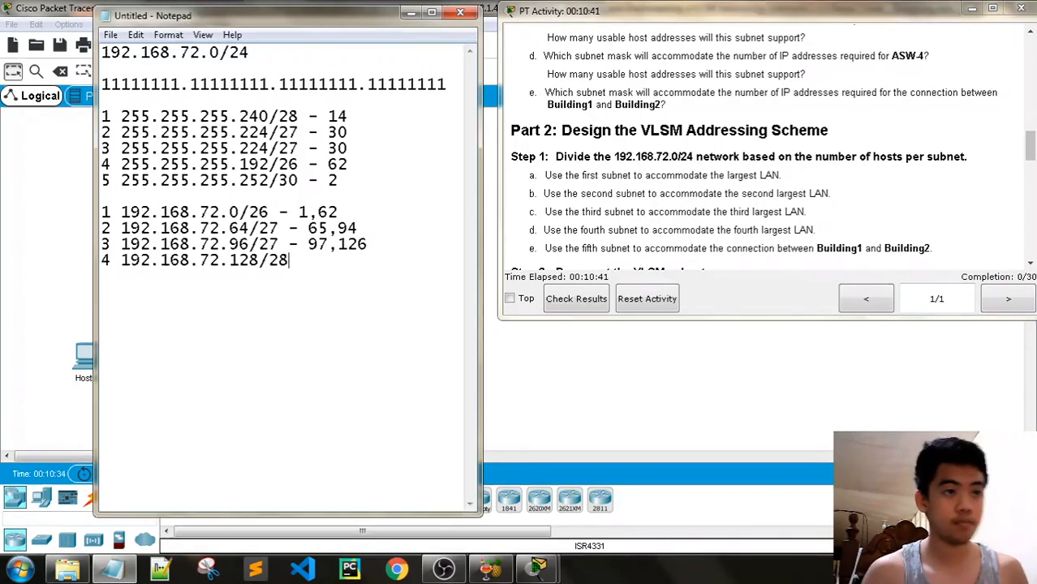
{"action": "type", "text": " -"}
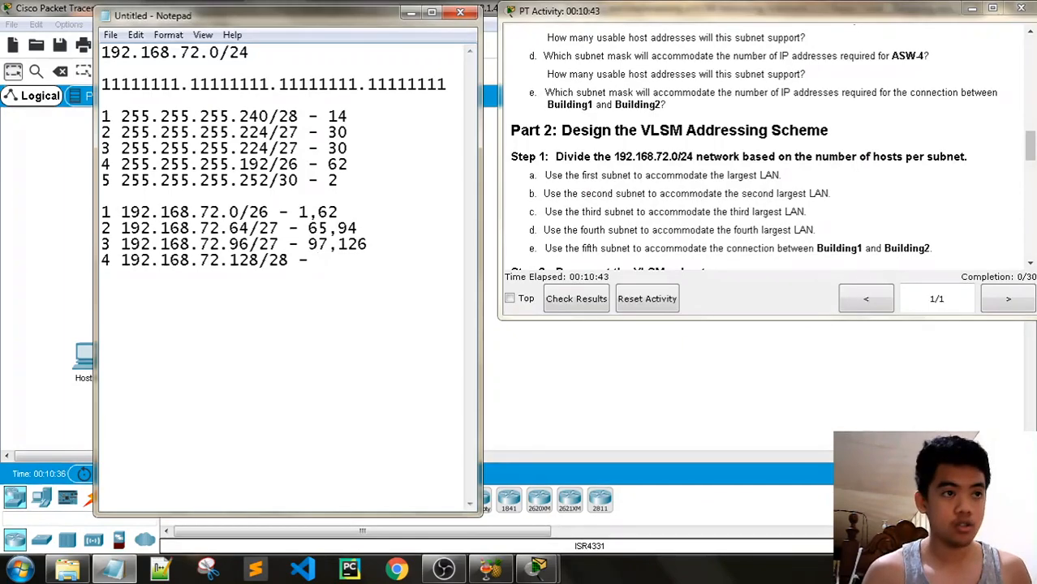
{"action": "type", "text": " 129,"}
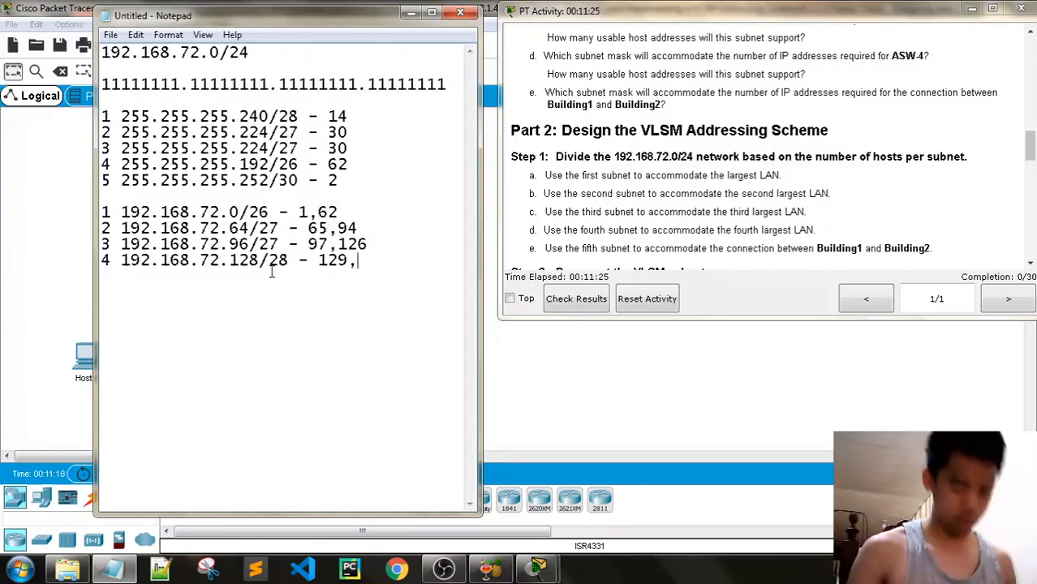
{"action": "type", "text": "142"}
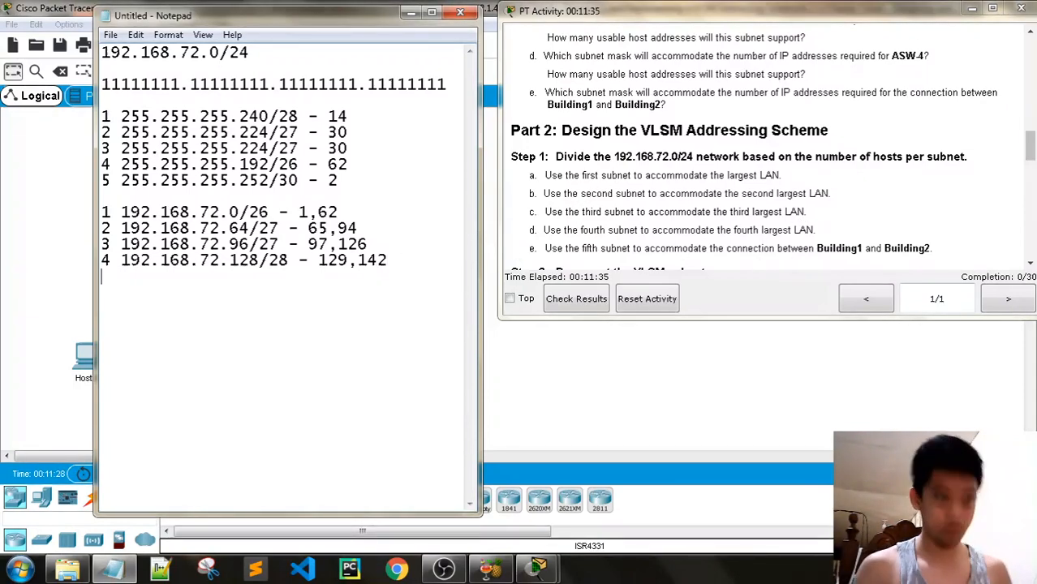
Add subnet 5 as '5 192.168.72.144/30 - 145,146'
{"action": "type", "text": "5 192.1"}
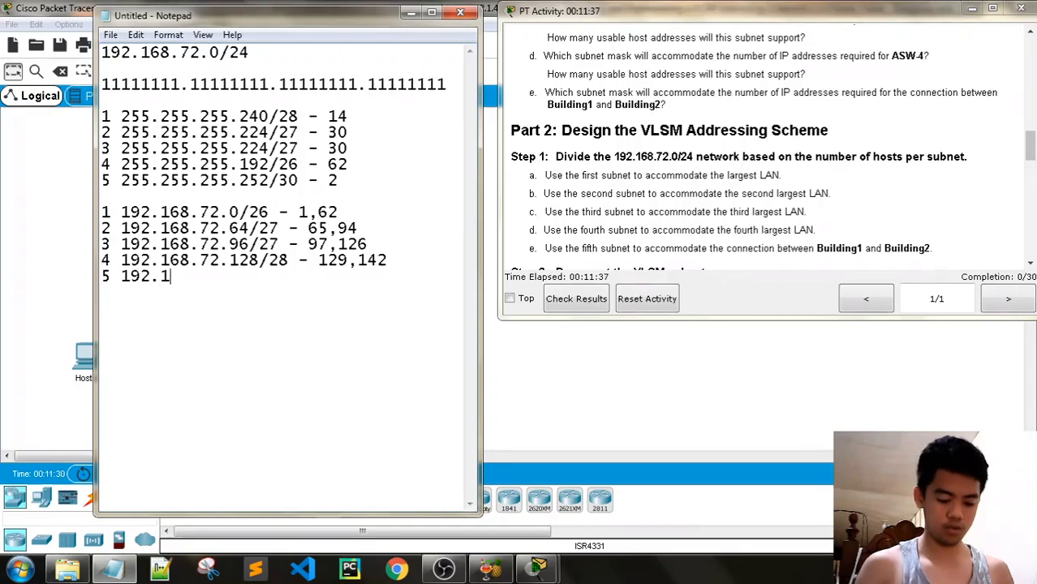
{"action": "type", "text": "68.72."}
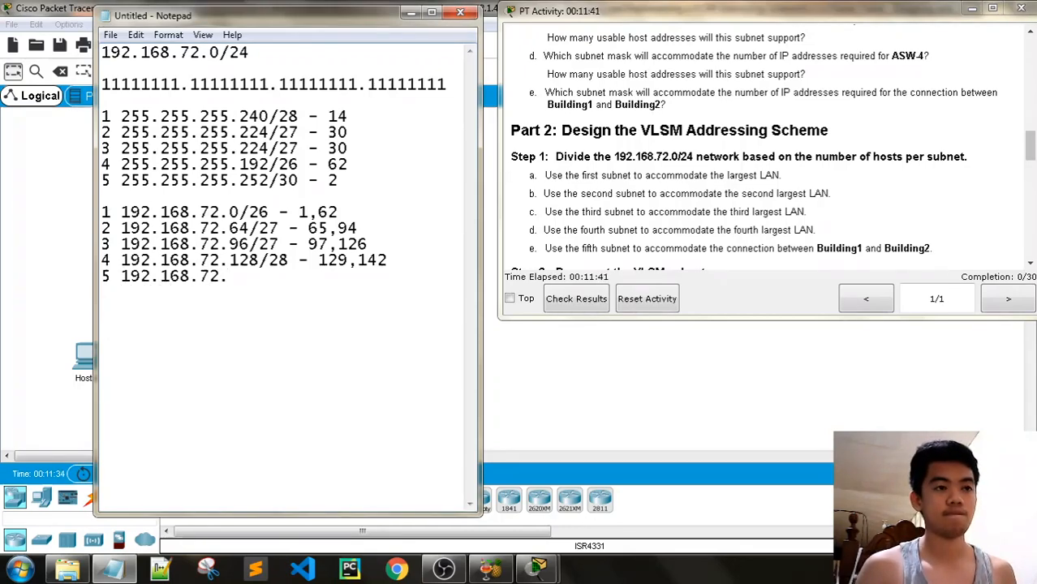
{"action": "type", "text": "144"}
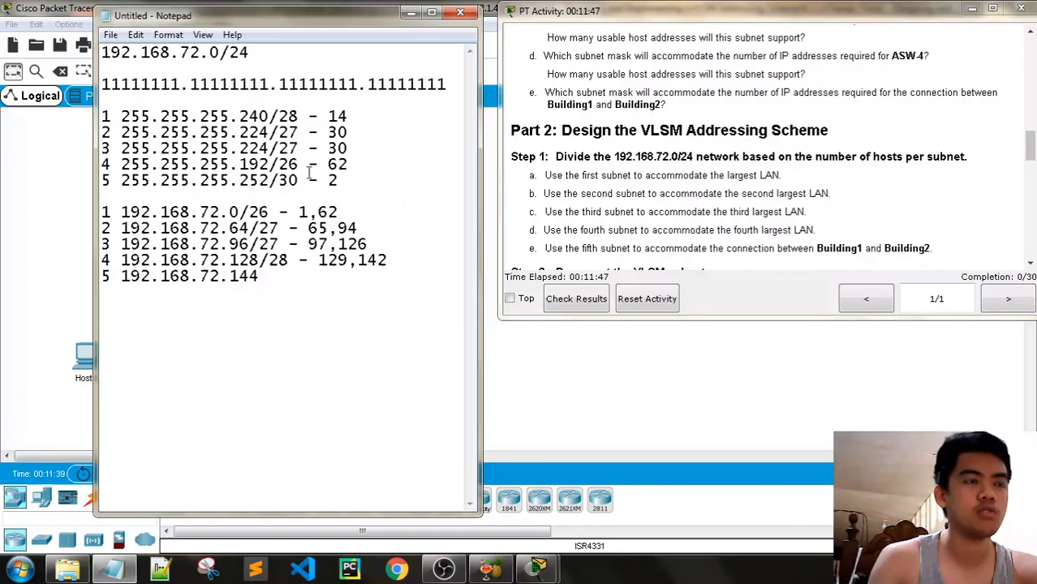
{"action": "type", "text": "/"}
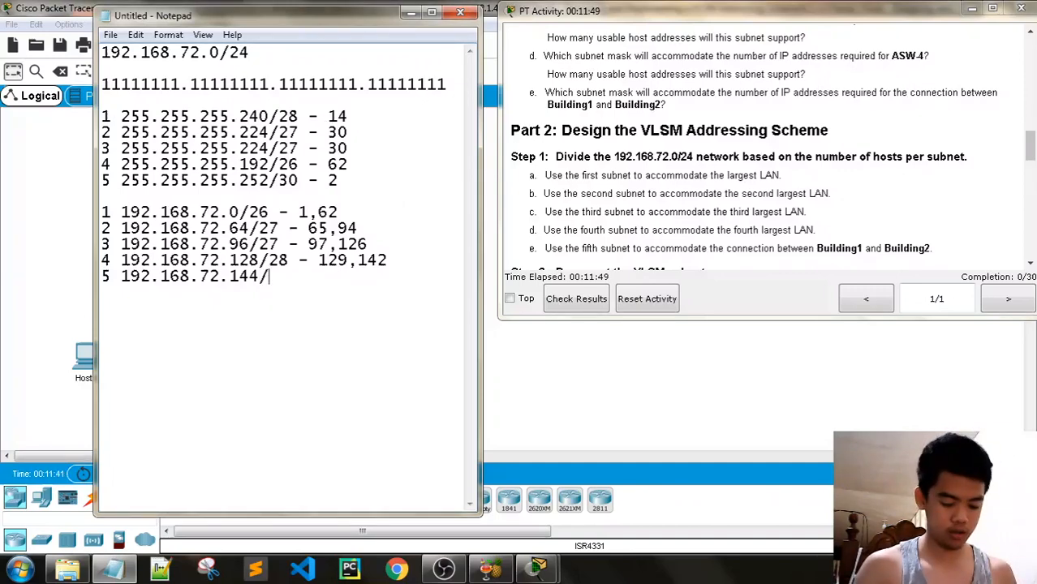
{"action": "type", "text": "30"}
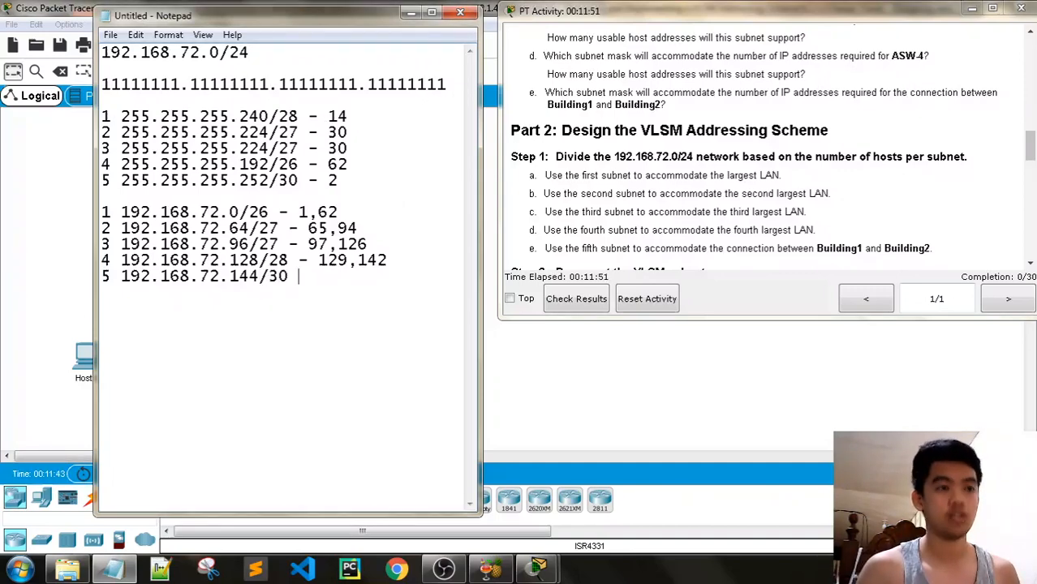
{"action": "type", "text": " - "}
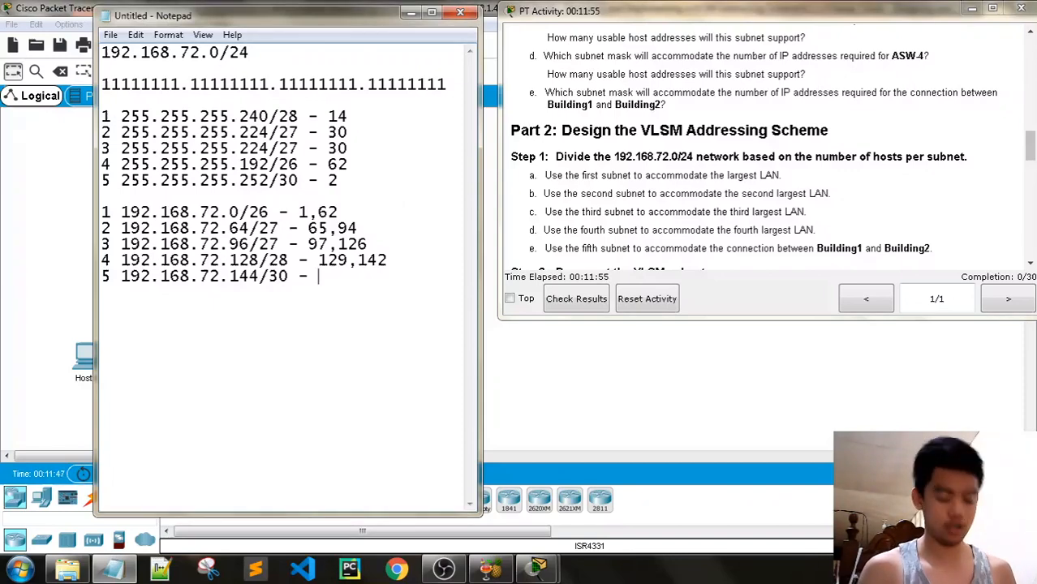
{"action": "type", "text": "145,146"}
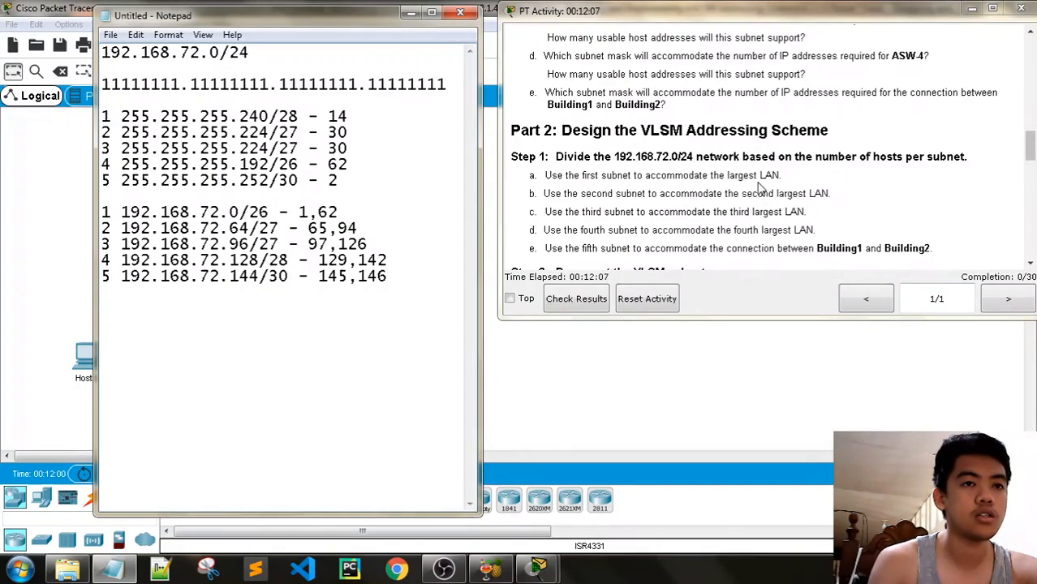
{"action": "left_click_drag", "start_coordinate": [1032, 156], "coordinate": [1032, 173]}
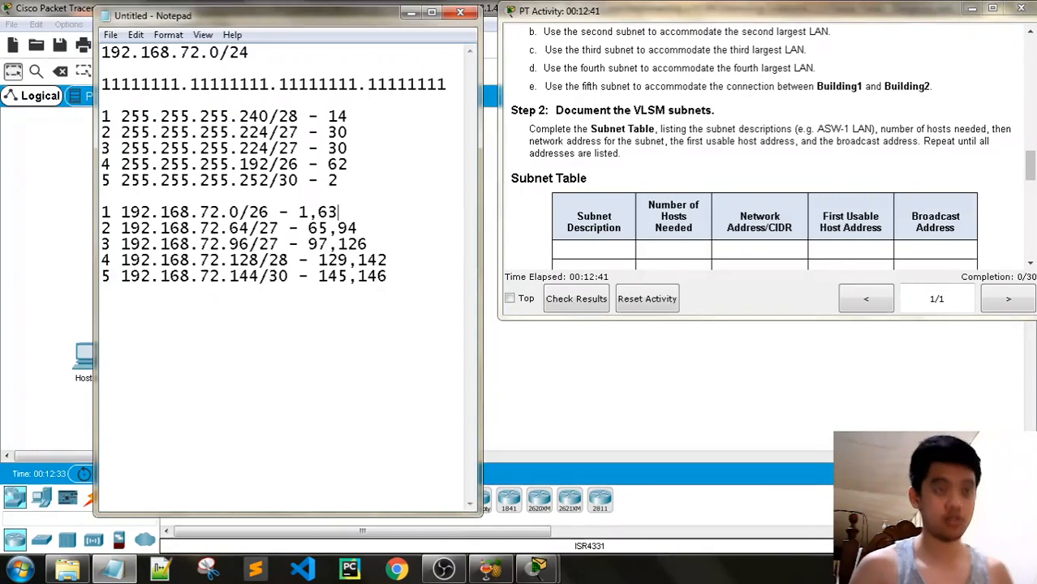
Change the range ends to broadcast addresses 95, 127, 143 and 147
{"action": "key", "text": "Down"}
{"action": "key", "text": "End"}
{"action": "key", "text": "BackSpace"}
{"action": "type", "text": "5"}
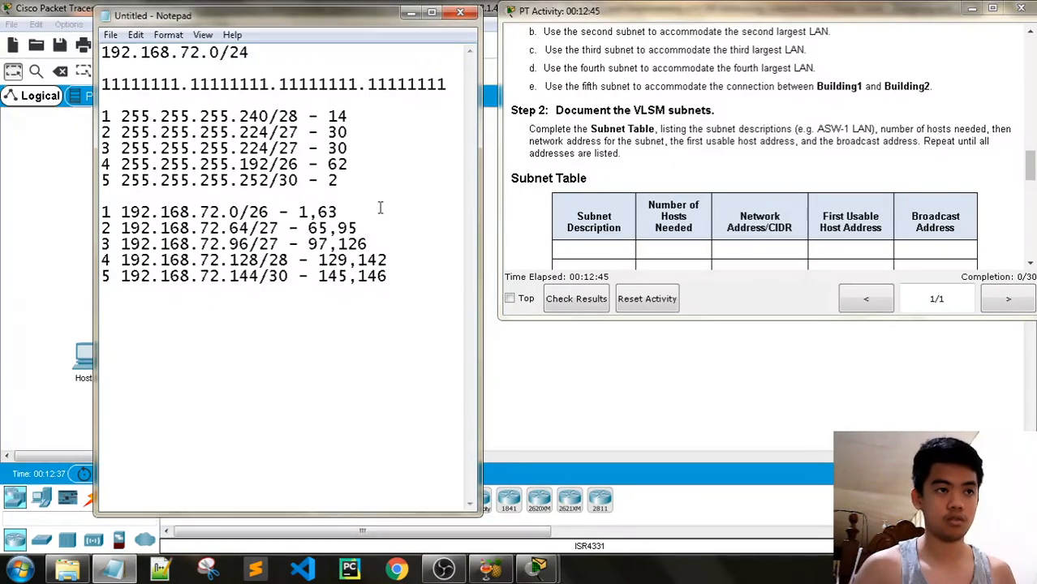
{"action": "type", "text": "7"}
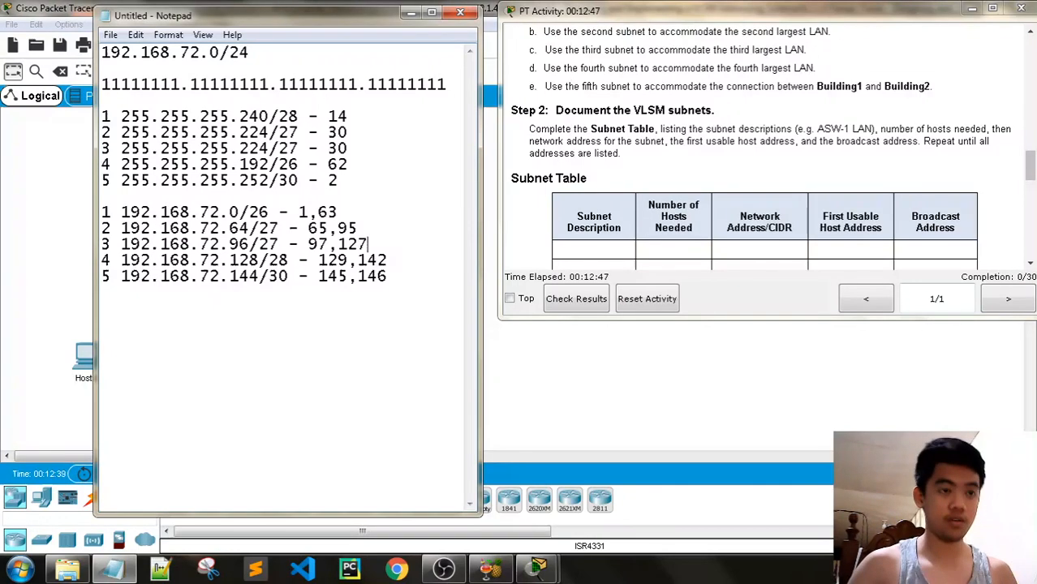
{"action": "key", "text": "Down"}
{"action": "key", "text": "End"}
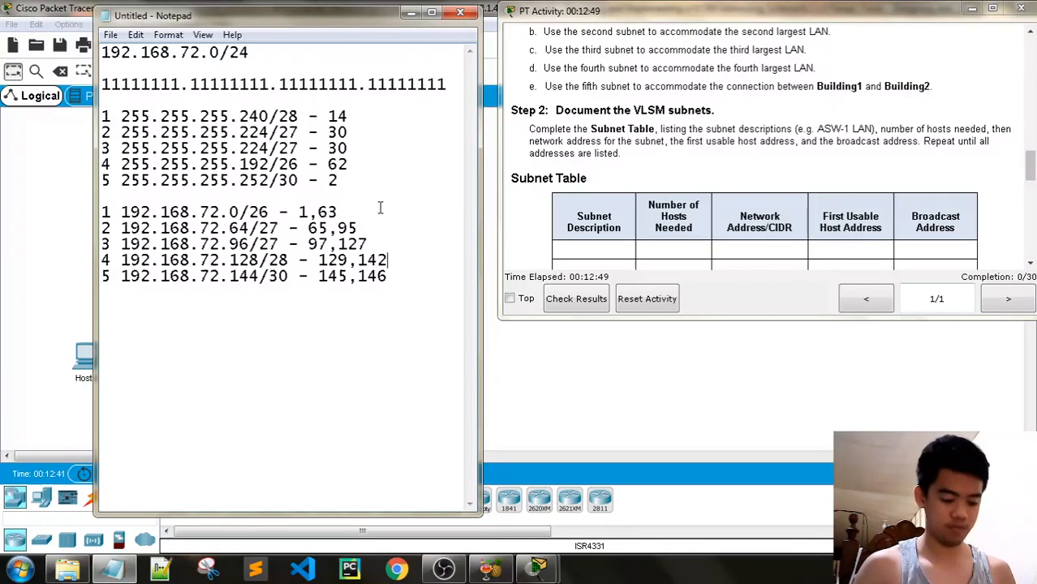
{"action": "key", "text": "BackSpace"}
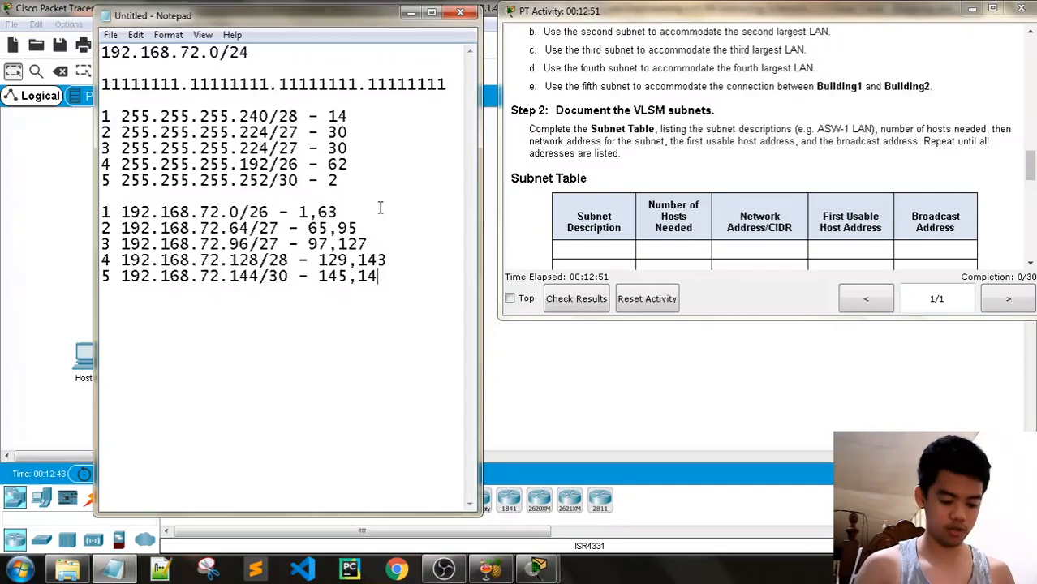
{"action": "type", "text": "7"}
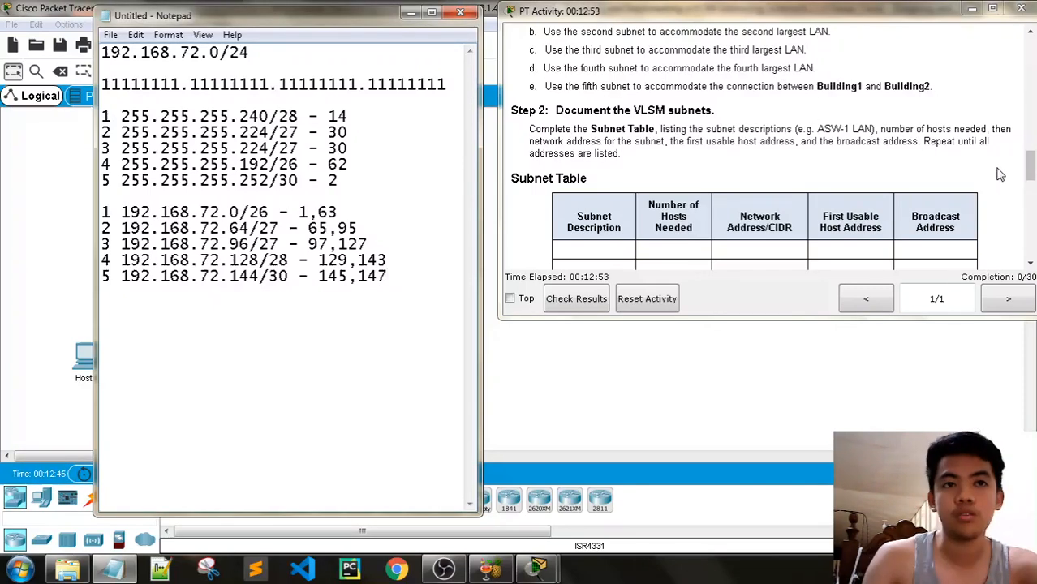
{"action": "left_click_drag", "start_coordinate": [1030, 172], "coordinate": [1031, 177]}
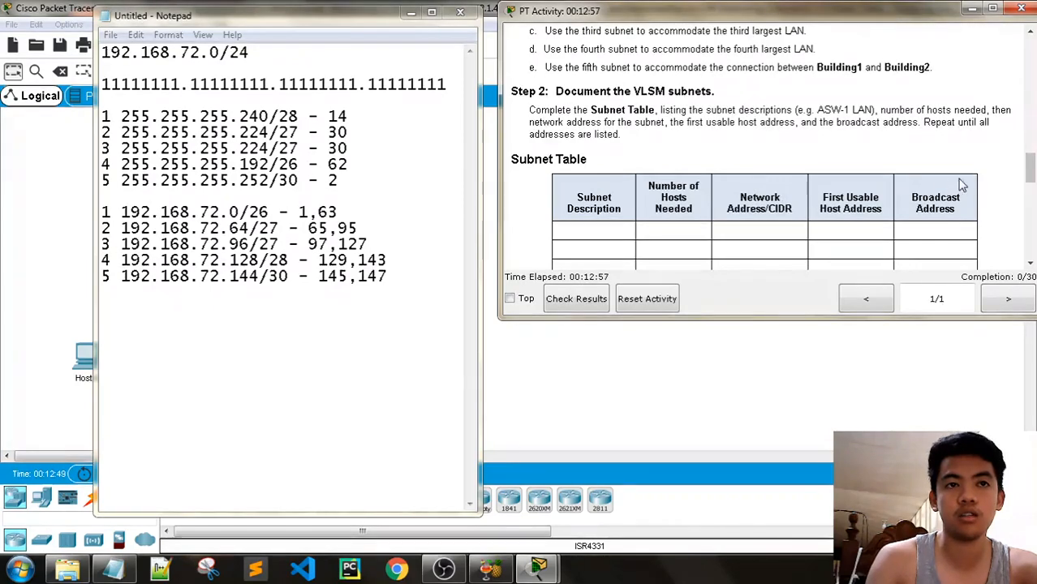
{"action": "left_click_drag", "start_coordinate": [1032, 173], "coordinate": [1032, 202]}
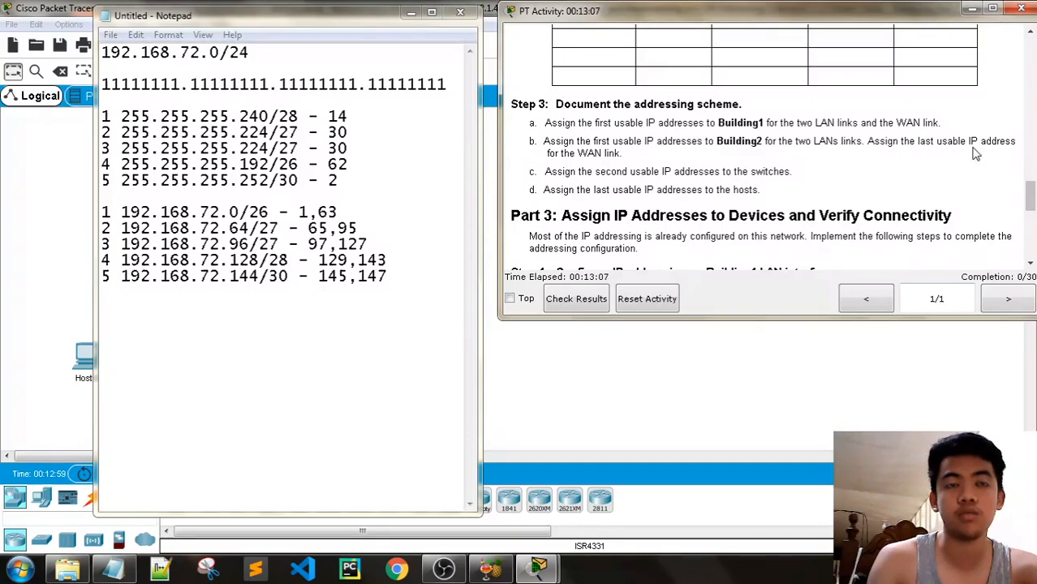
Shift the Notepad notes aside to view the topology, then scroll the instructions to Part 3
{"action": "mouse_move", "coordinate": [1031, 196]}
{"action": "left_mouse_down"}
{"action": "mouse_move", "coordinate": [1033, 183]}
{"action": "mouse_move", "coordinate": [1033, 194]}
{"action": "left_mouse_up"}
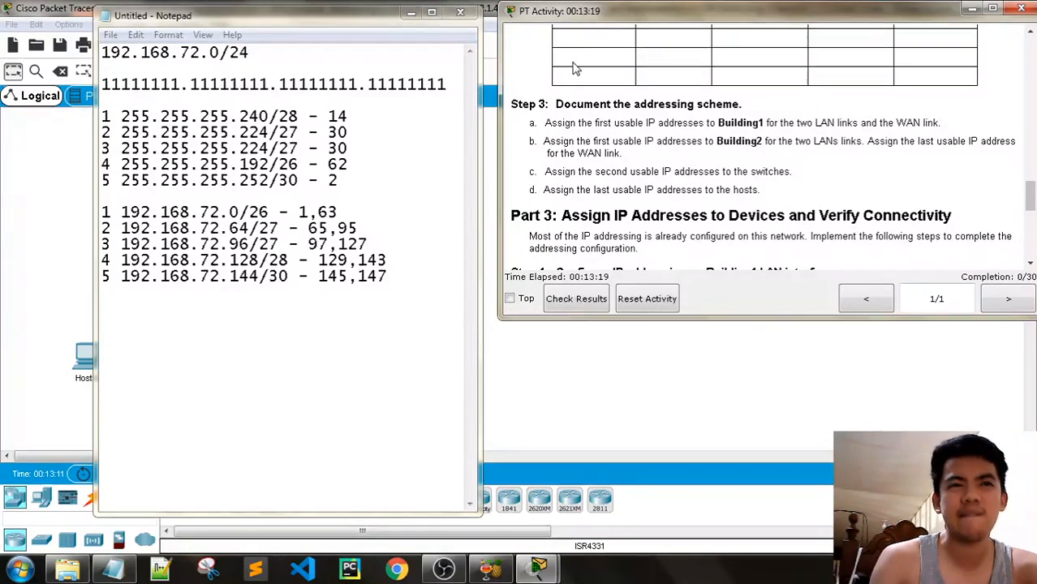
{"action": "left_click_drag", "start_coordinate": [313, 28], "coordinate": [793, 187]}
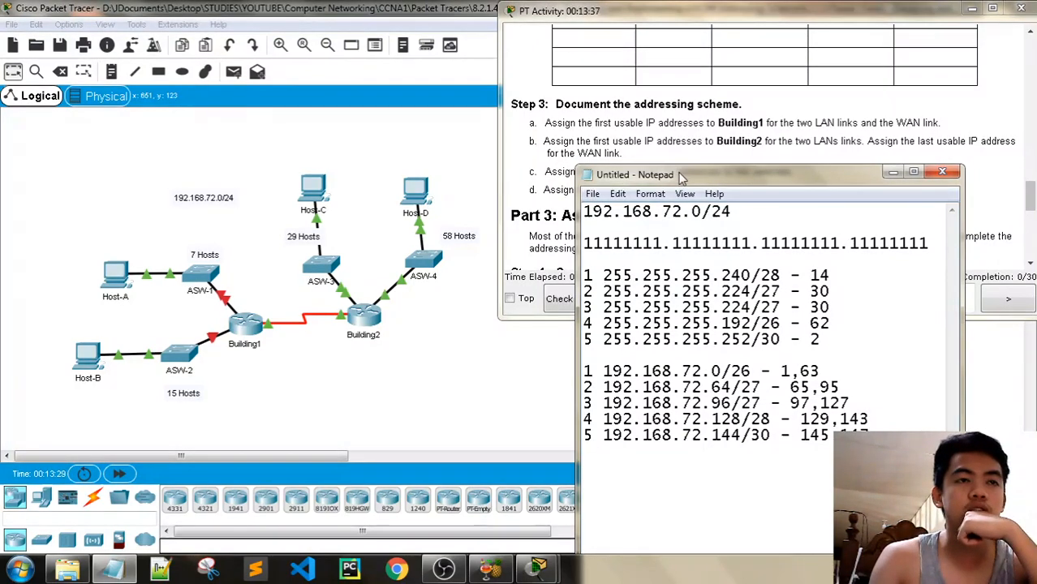
{"action": "left_click_drag", "start_coordinate": [686, 179], "coordinate": [617, 262]}
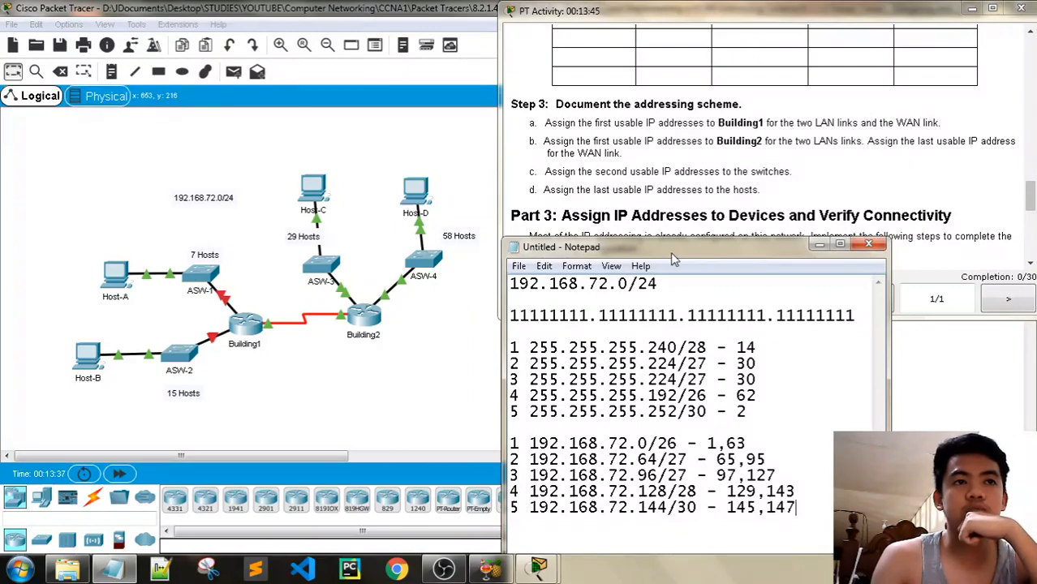
{"action": "left_click_drag", "start_coordinate": [671, 253], "coordinate": [278, 37]}
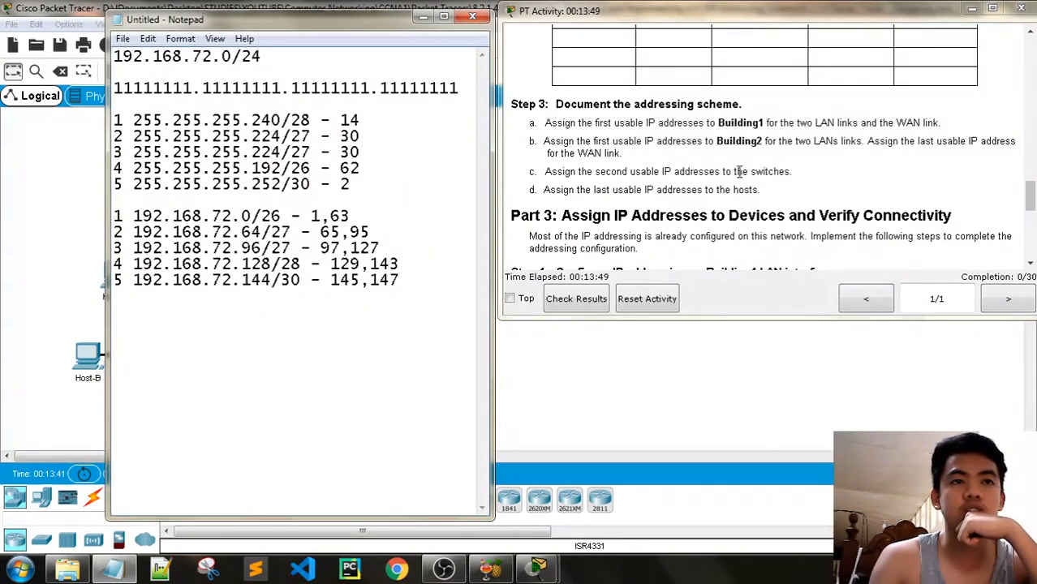
{"action": "left_click_drag", "start_coordinate": [1031, 195], "coordinate": [1035, 212]}
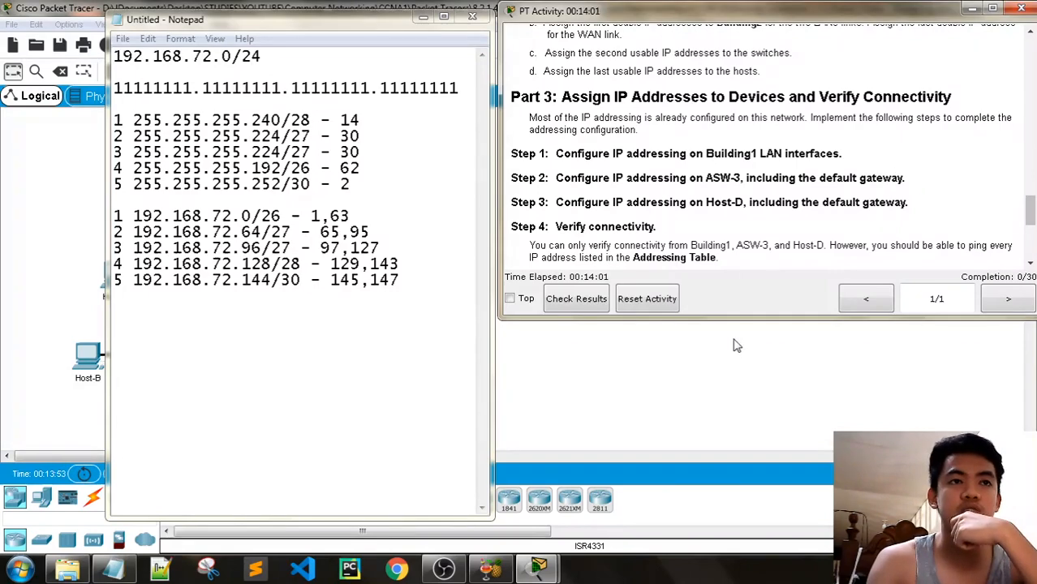
Minimize the recording software and the HandBrake encoder window
{"action": "left_click", "coordinate": [444, 569]}
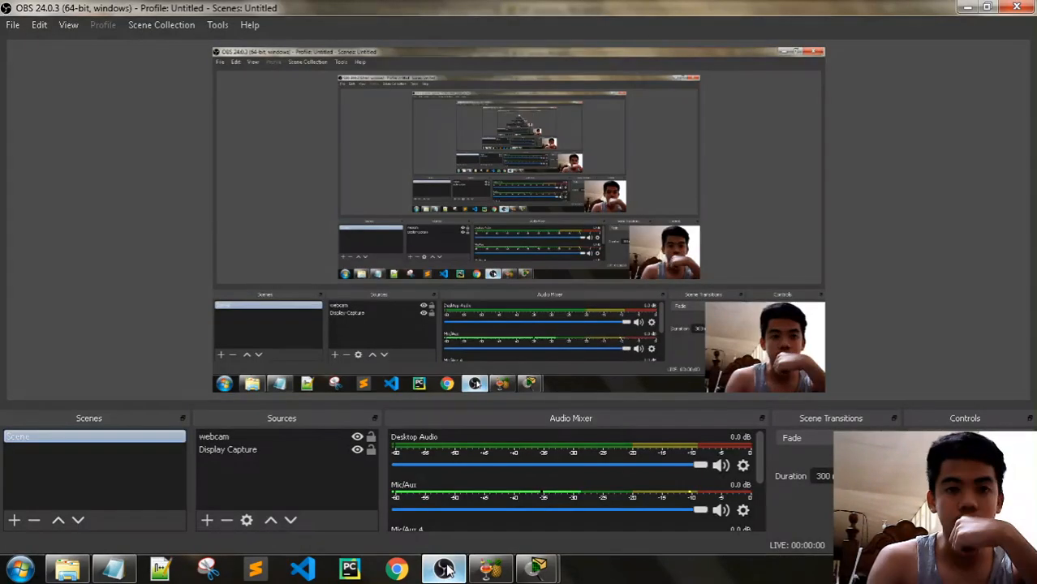
{"action": "left_click", "coordinate": [444, 568]}
{"action": "left_click", "coordinate": [489, 568]}
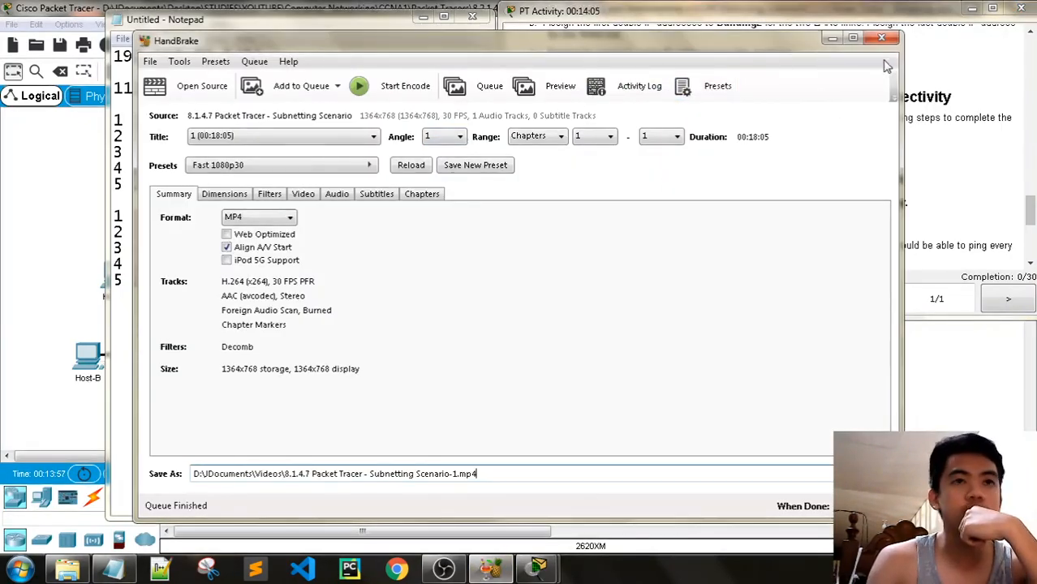
{"action": "left_click", "coordinate": [833, 38]}
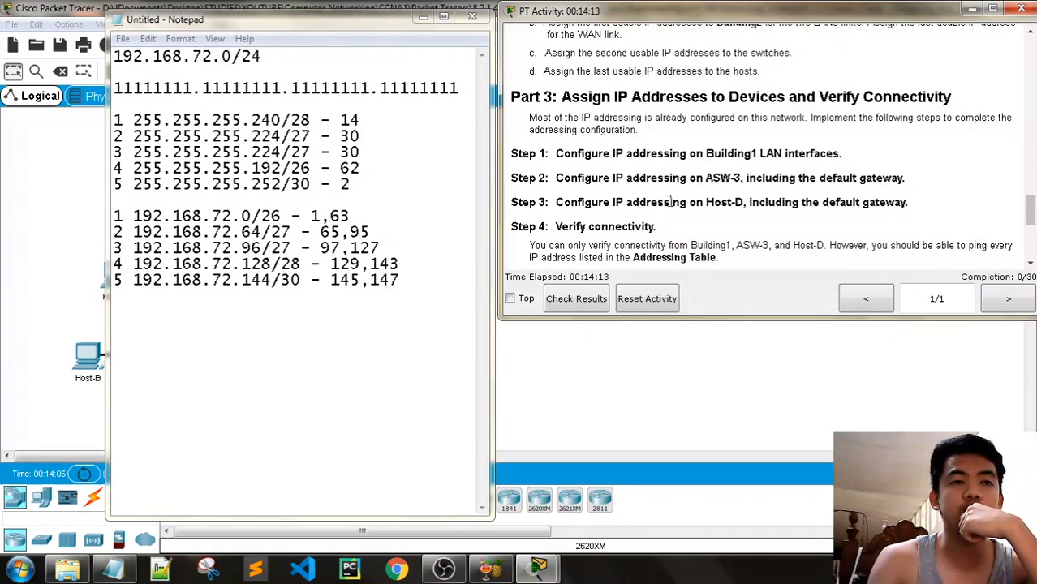
Drag the subnet notes lower and scroll the instructions to the Part 3 addressing rules
{"action": "left_click_drag", "start_coordinate": [339, 33], "coordinate": [406, 417]}
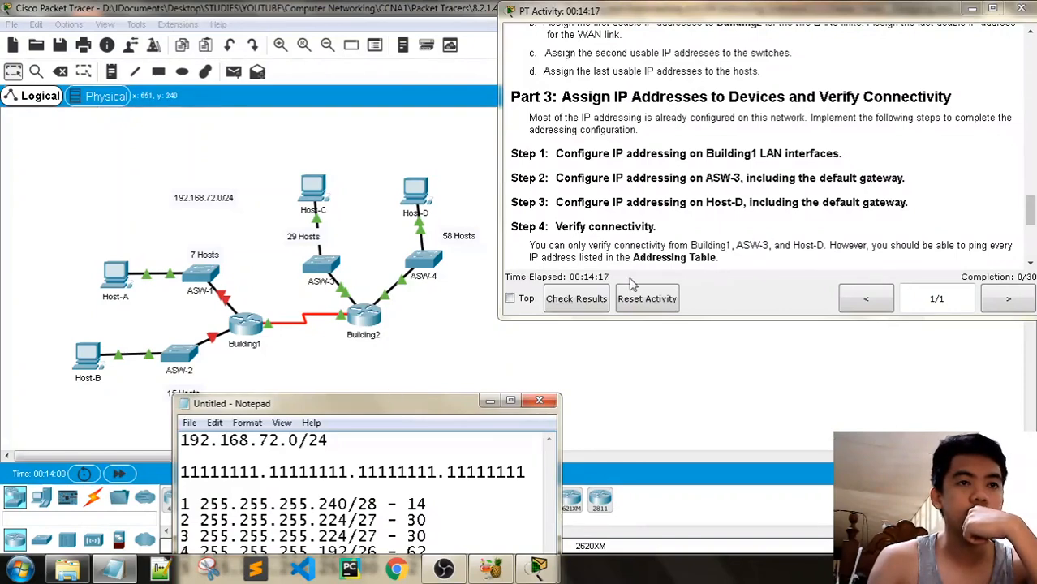
{"action": "left_click_drag", "start_coordinate": [1031, 216], "coordinate": [1033, 227]}
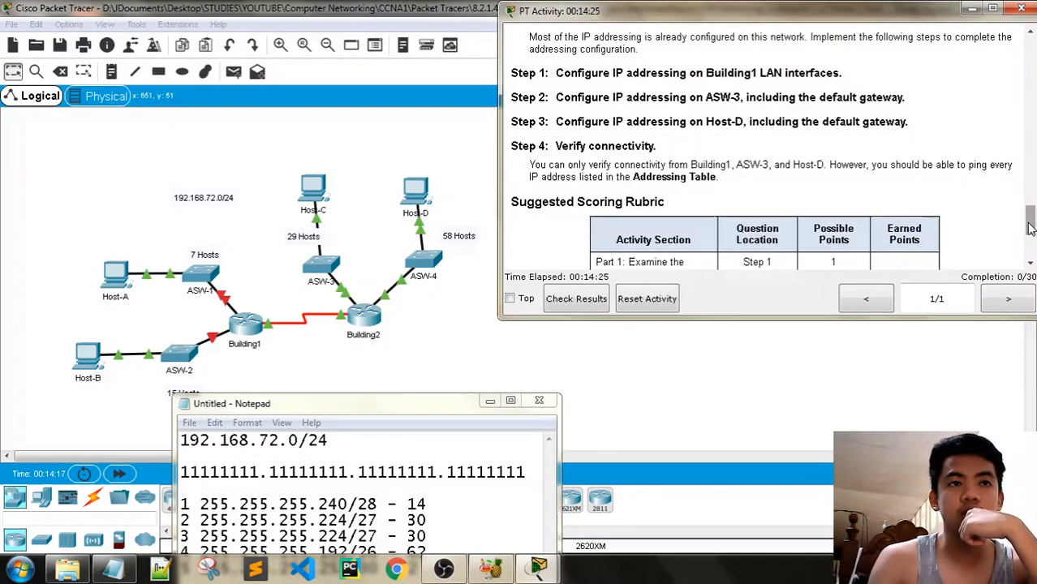
{"action": "mouse_move", "coordinate": [1031, 228]}
{"action": "left_mouse_down"}
{"action": "mouse_move", "coordinate": [1031, 243]}
{"action": "mouse_move", "coordinate": [1032, 212]}
{"action": "left_mouse_up"}
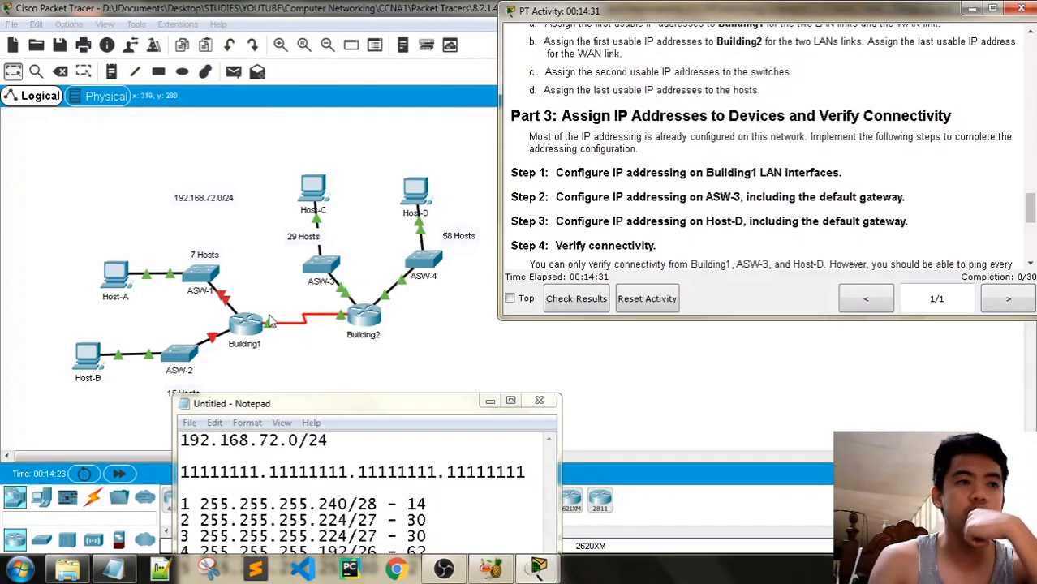
{"action": "scroll", "coordinate": [1033, 221], "scroll_direction": "up", "scroll_amount": 2}
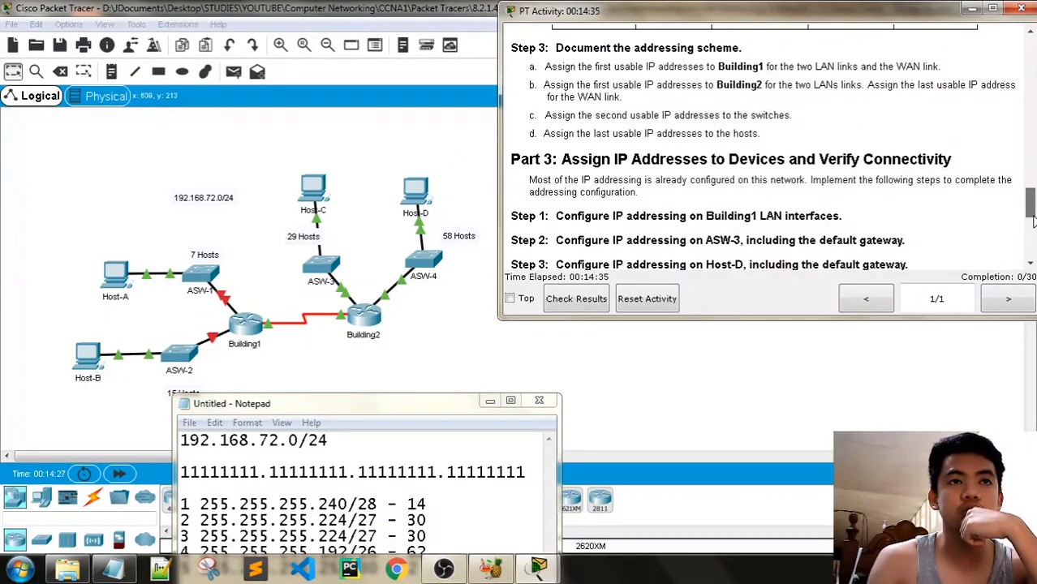
{"action": "left_click_drag", "start_coordinate": [1035, 220], "coordinate": [1036, 223]}
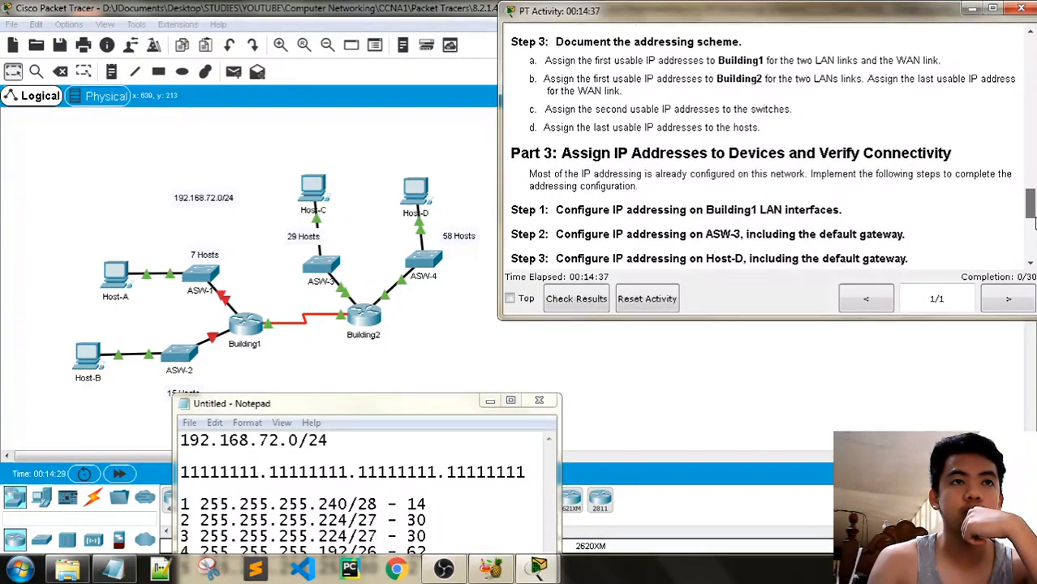
{"action": "scroll", "coordinate": [1035, 224], "scroll_direction": "down", "scroll_amount": 1}
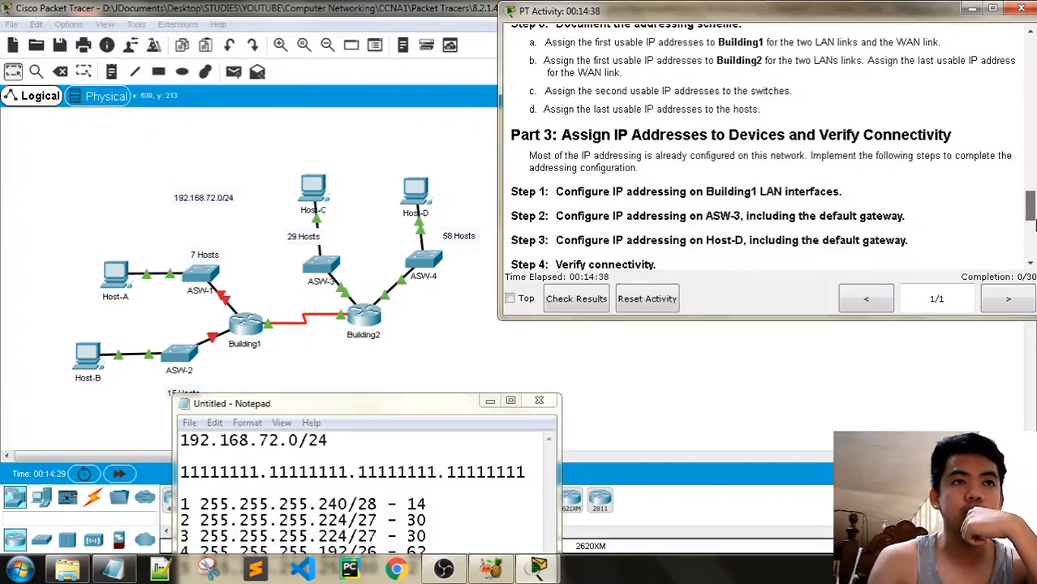
Open Building1's CLI, then bring the main topology window back to the front
{"action": "left_click", "coordinate": [247, 341]}
{"action": "left_click", "coordinate": [423, 103]}
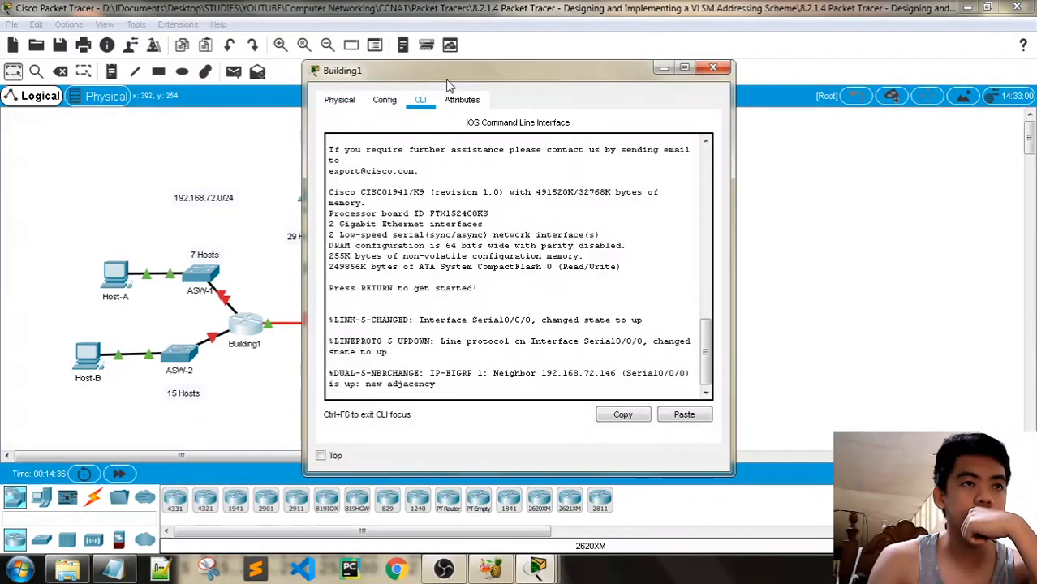
{"action": "left_click_drag", "start_coordinate": [443, 70], "coordinate": [396, 32]}
{"action": "left_click", "coordinate": [505, 560]}
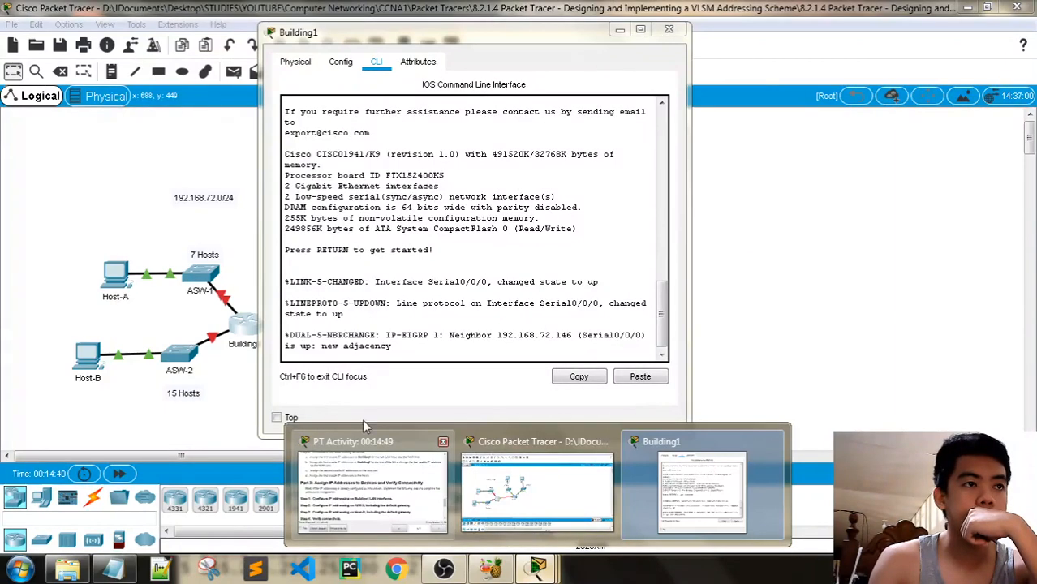
{"action": "left_click", "coordinate": [536, 491]}
Enable Always Show Port Labels in Logical Workspace in Options > Preferences
{"action": "left_click", "coordinate": [69, 25]}
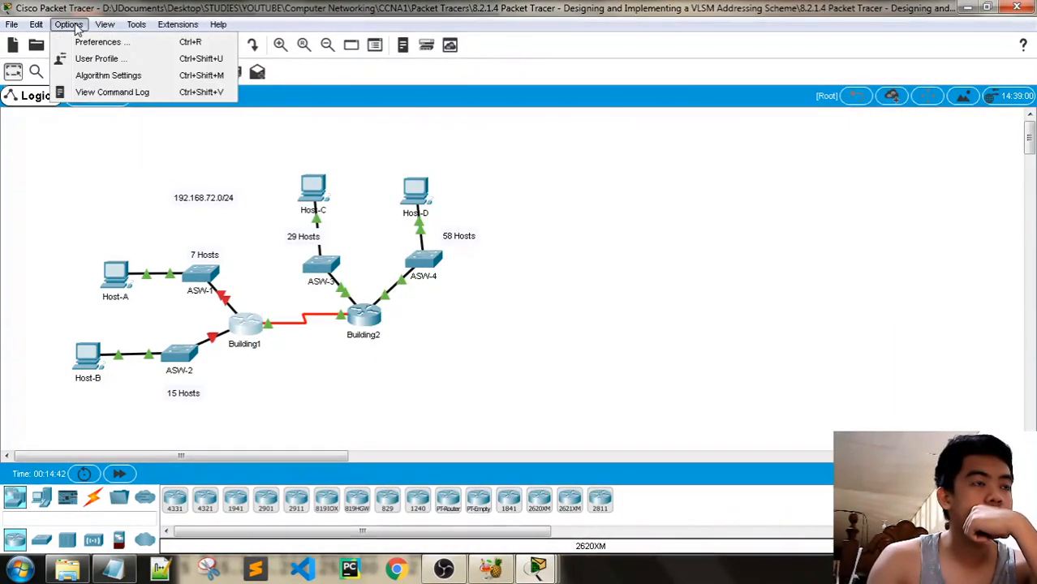
{"action": "left_click", "coordinate": [98, 42]}
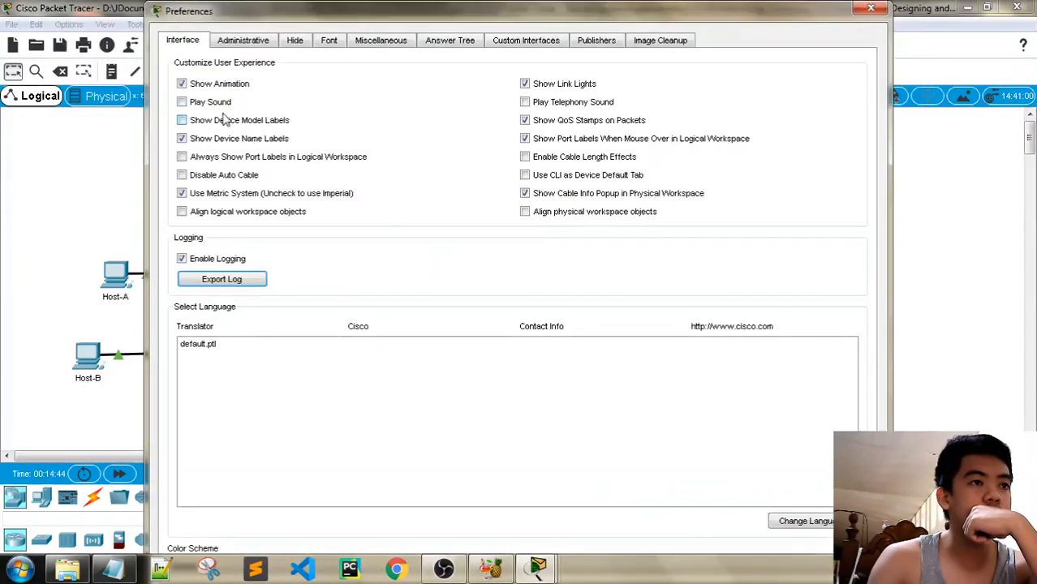
{"action": "left_click", "coordinate": [182, 157]}
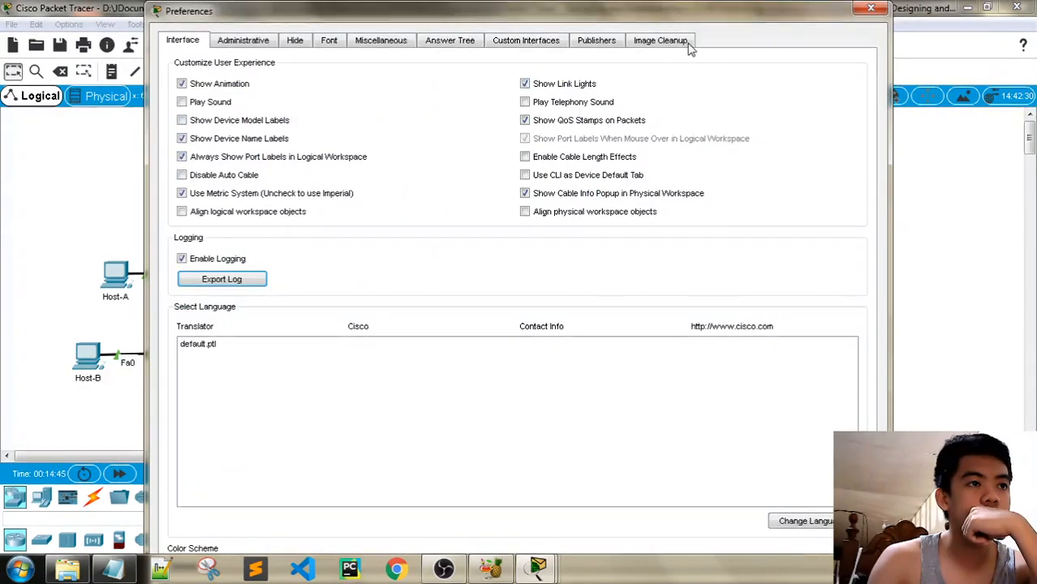
{"action": "left_click", "coordinate": [870, 10]}
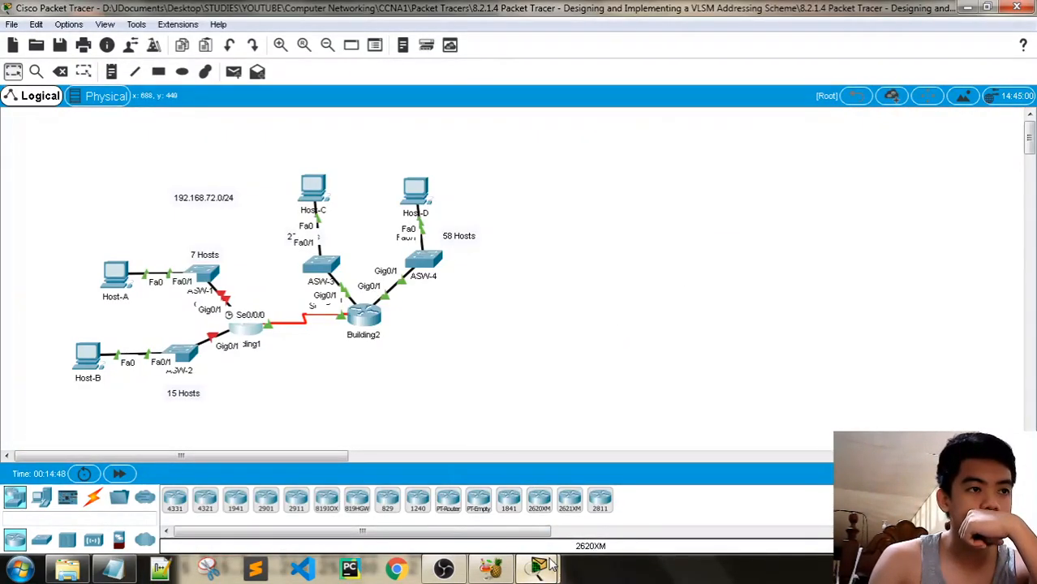
Bring the instructions forward, then move the Notepad subnet notes up and to the right
{"action": "mouse_move", "coordinate": [548, 558]}
{"action": "left_click", "coordinate": [479, 495]}
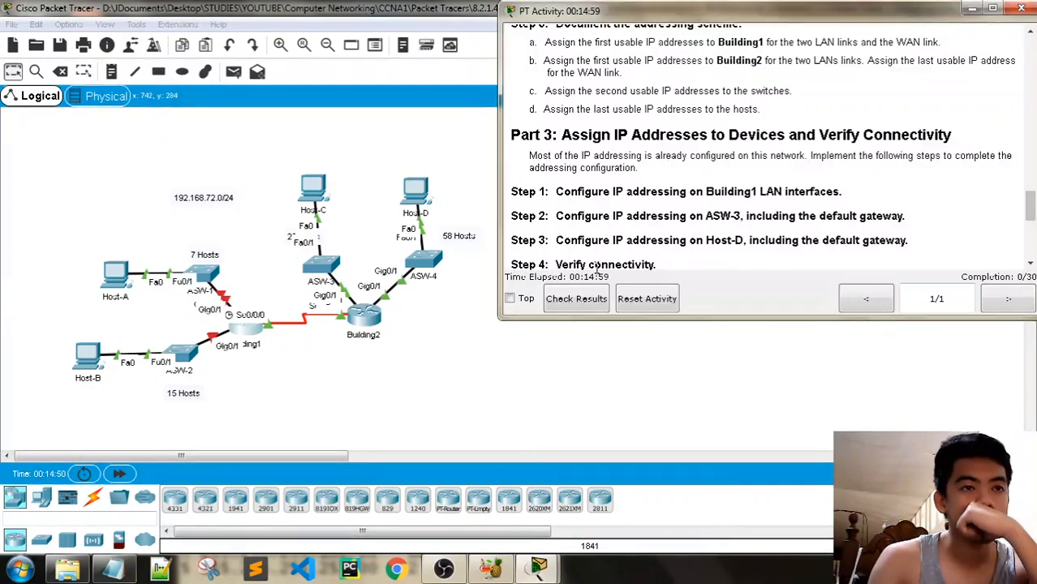
{"action": "key", "text": "alt+Tab"}
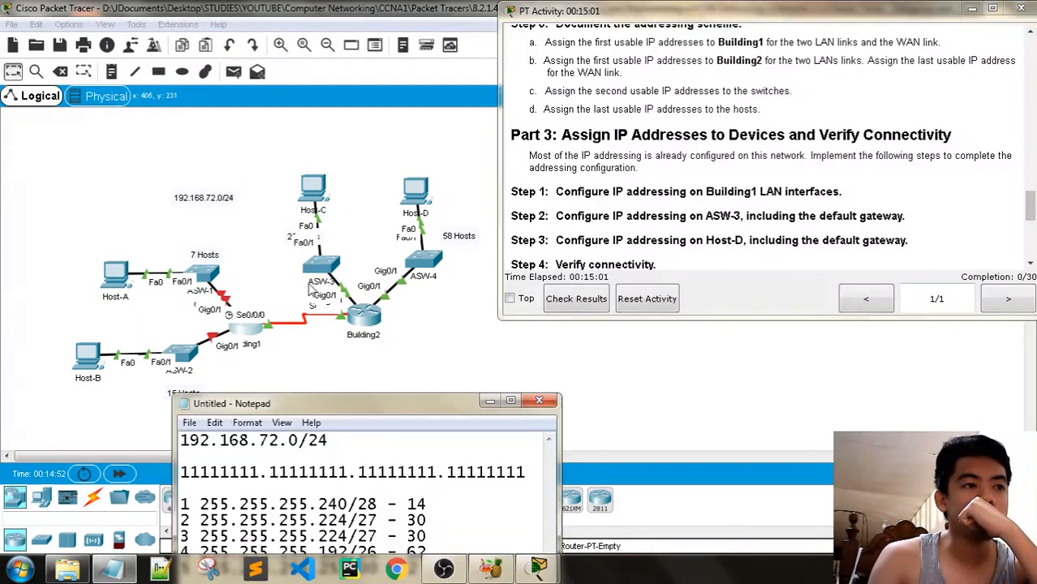
{"action": "left_click_drag", "start_coordinate": [332, 404], "coordinate": [469, 26]}
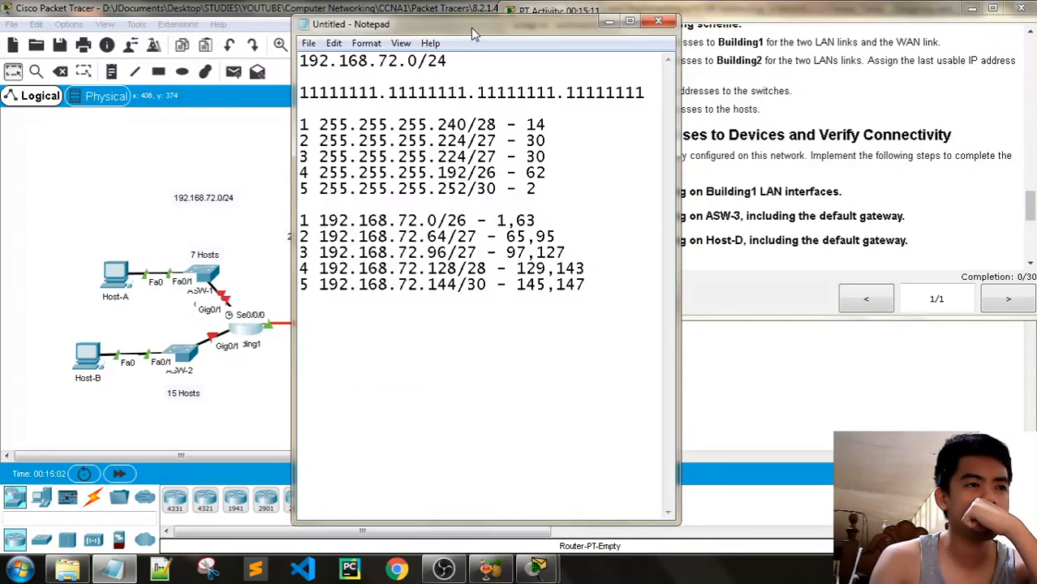
{"action": "left_click_drag", "start_coordinate": [474, 29], "coordinate": [571, 33]}
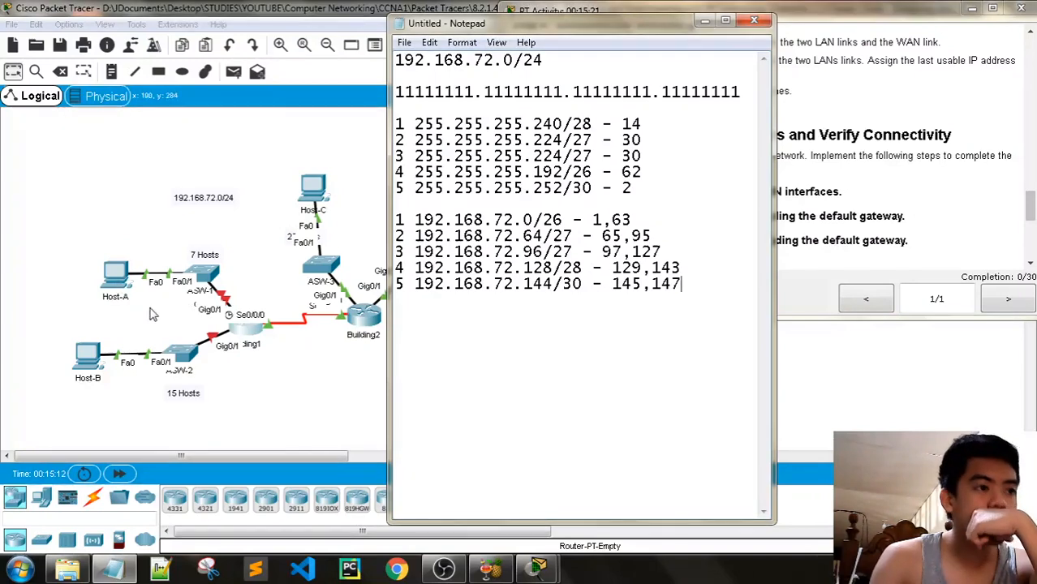
Return to the Packet Tracer topology and enlarge it
{"action": "left_click", "coordinate": [279, 44]}
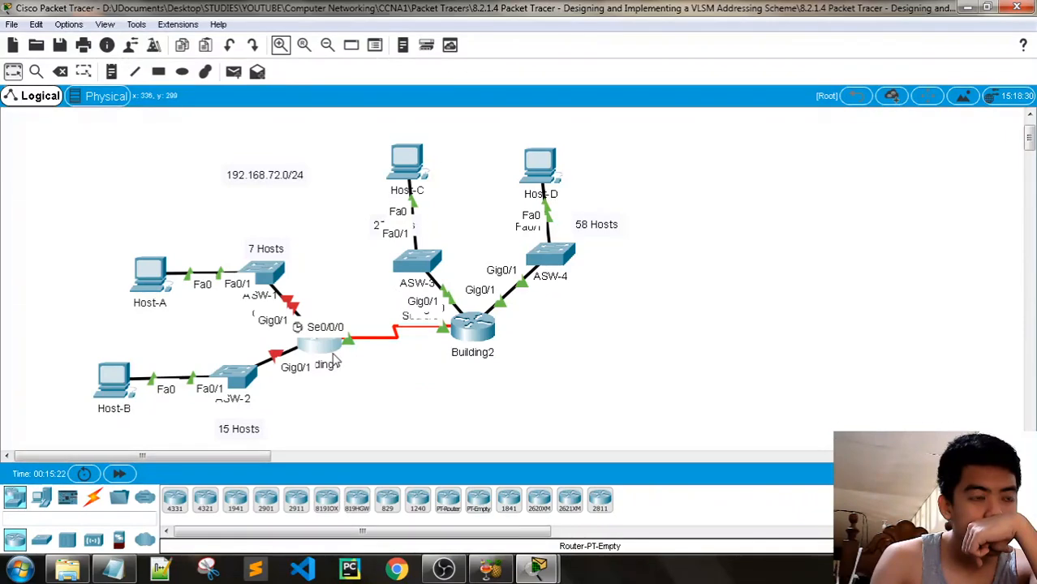
Attempt to move Building1, dismiss the Interface Locked warning, and restore the activity instructions
{"action": "left_click_drag", "start_coordinate": [336, 359], "coordinate": [396, 377]}
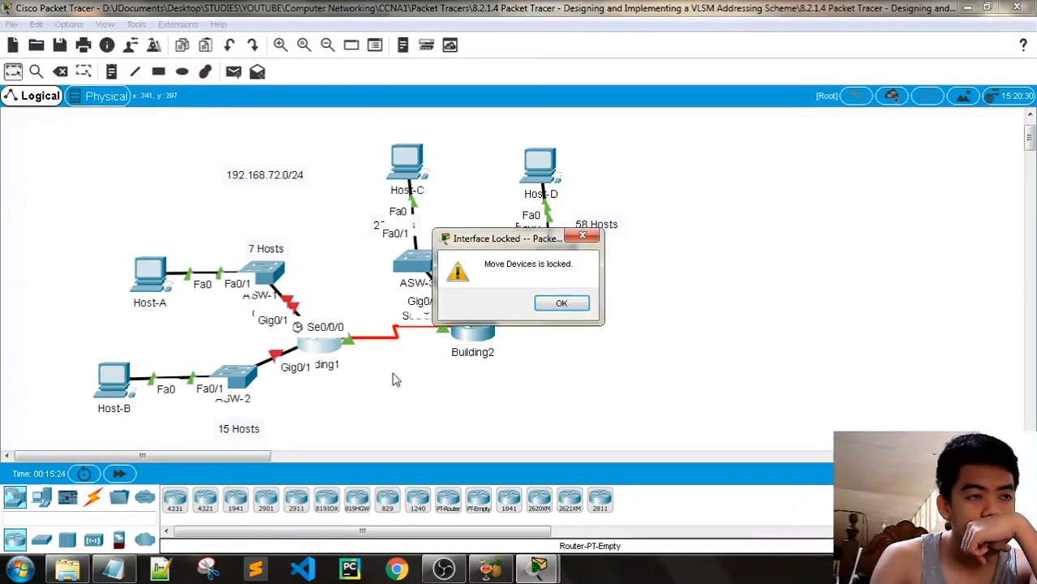
{"action": "left_click", "coordinate": [573, 301]}
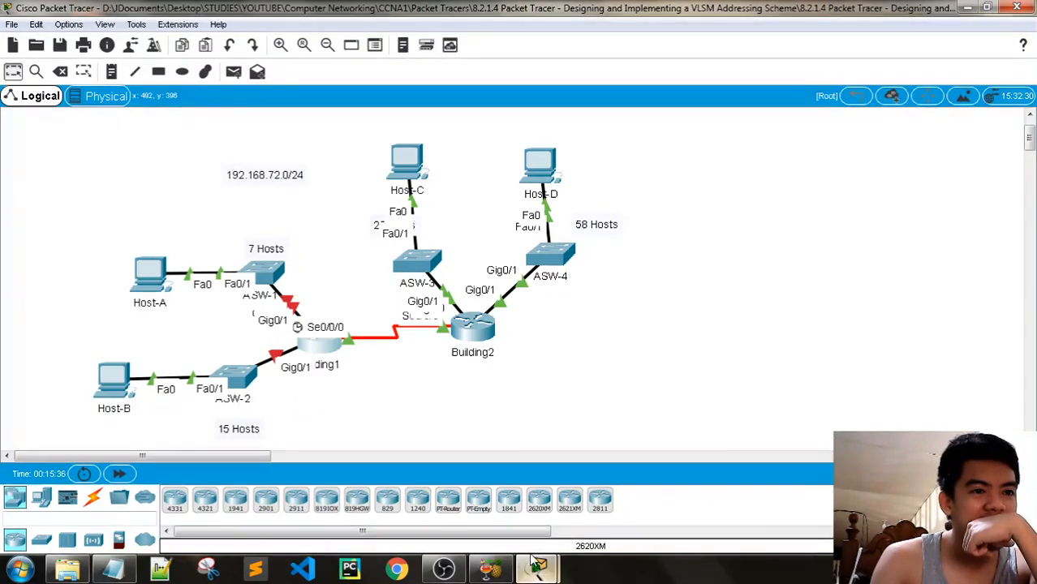
{"action": "mouse_move", "coordinate": [536, 568]}
{"action": "left_click", "coordinate": [469, 526]}
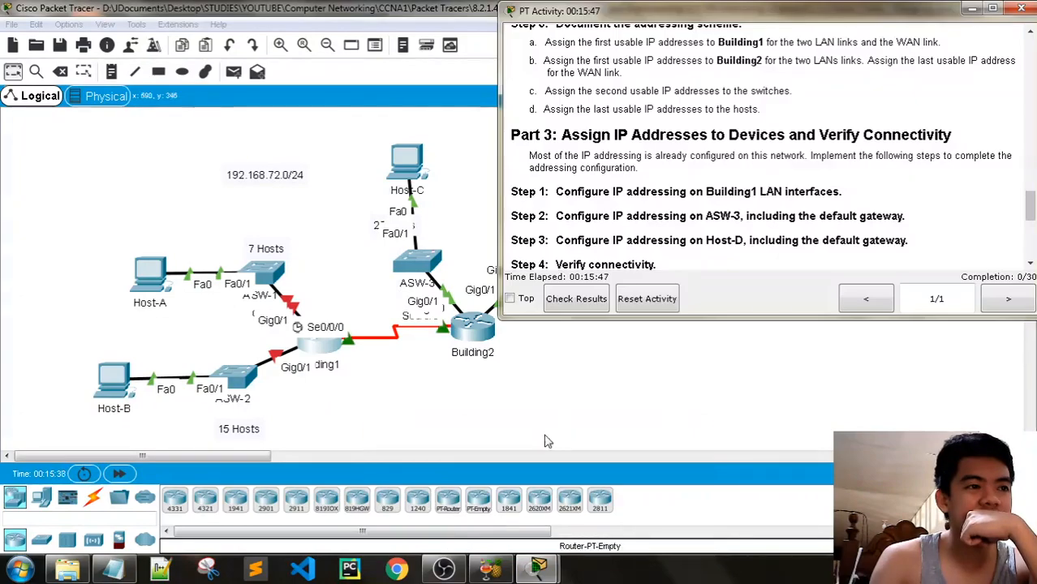
Scroll the activity to the Addressing Table and dismiss Host-A's configure-is-locked warning
{"action": "scroll", "coordinate": [730, 244], "scroll_direction": "up", "scroll_amount": 1}
{"action": "scroll", "coordinate": [740, 221], "scroll_direction": "up", "scroll_amount": 15}
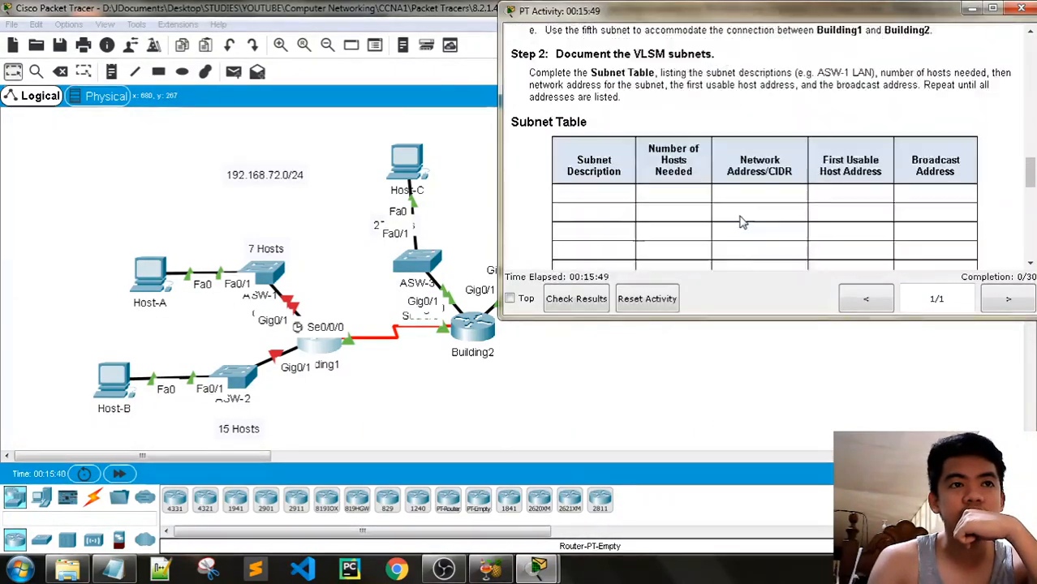
{"action": "scroll", "coordinate": [740, 219], "scroll_direction": "up", "scroll_amount": 6}
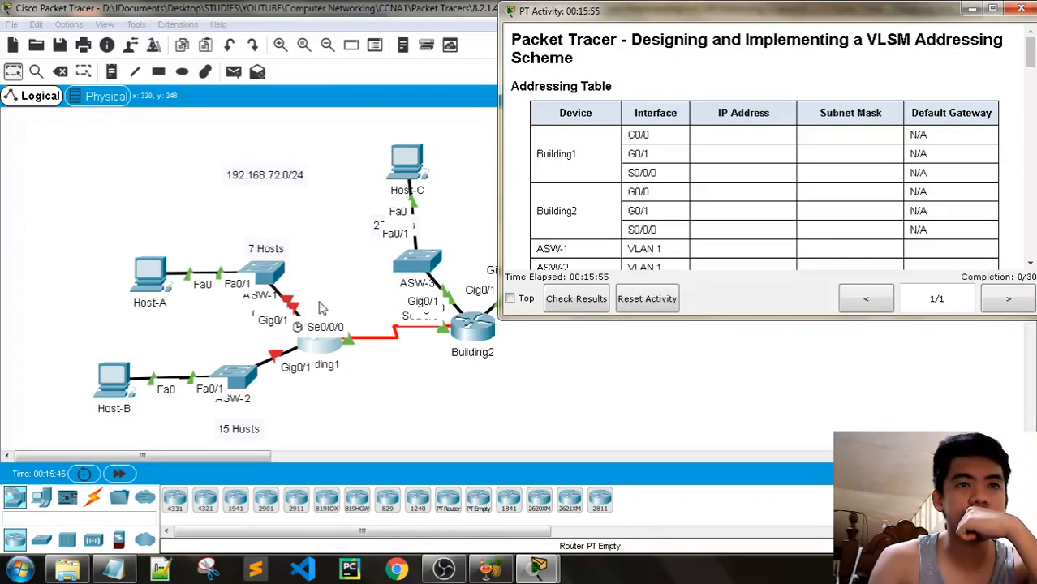
{"action": "scroll", "coordinate": [748, 204], "scroll_direction": "down", "scroll_amount": 3}
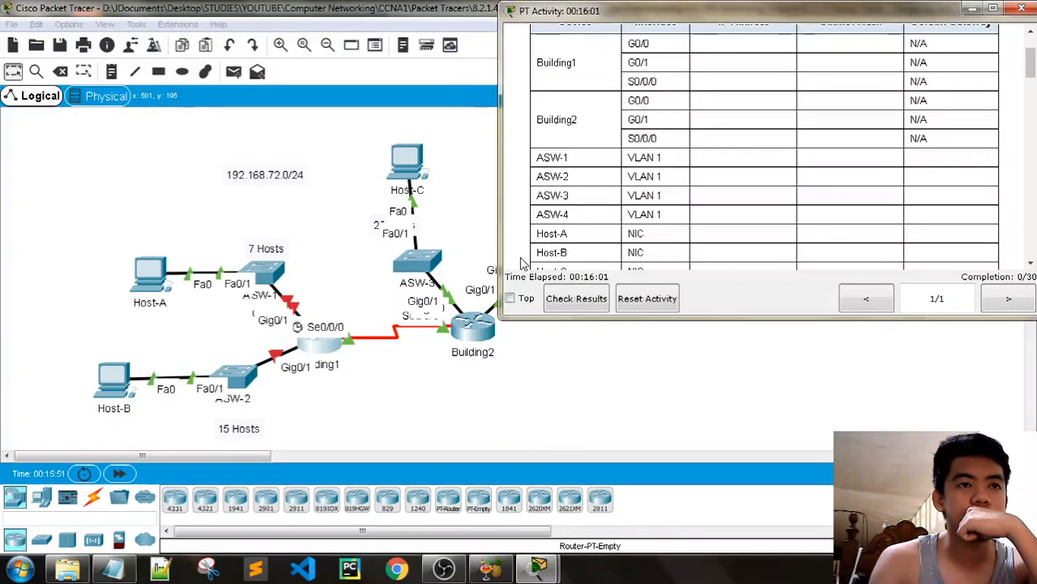
{"action": "left_click", "coordinate": [154, 284]}
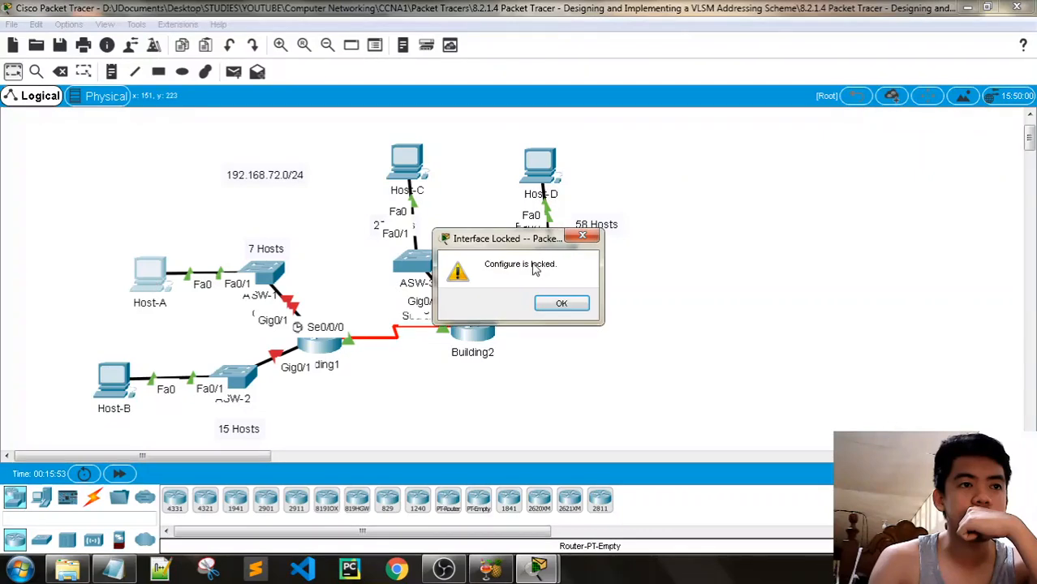
{"action": "left_click", "coordinate": [563, 302]}
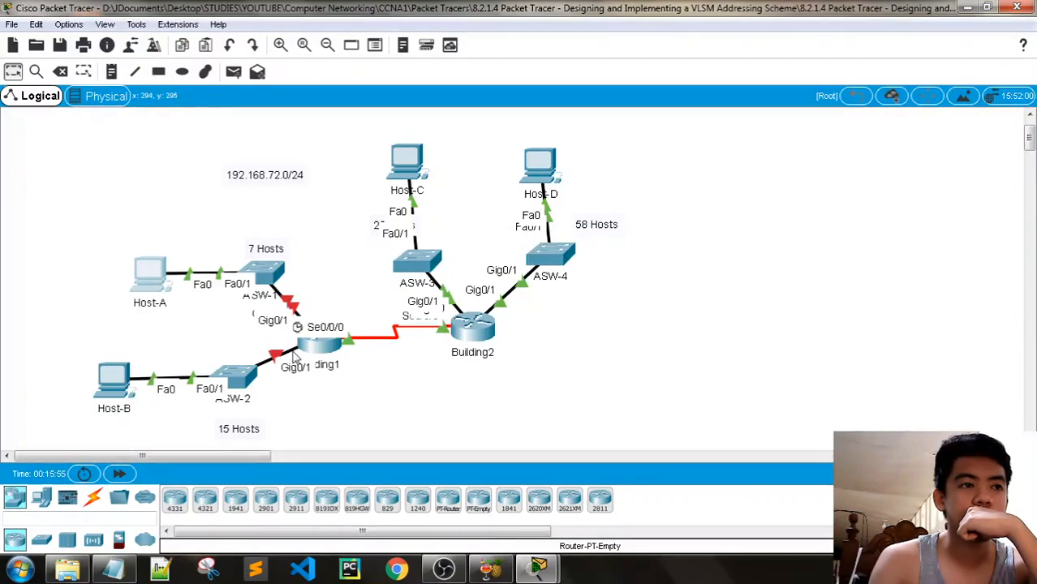
Untick Always Show Port Labels in Options > Preferences
{"action": "left_click", "coordinate": [69, 24]}
{"action": "left_click", "coordinate": [89, 45]}
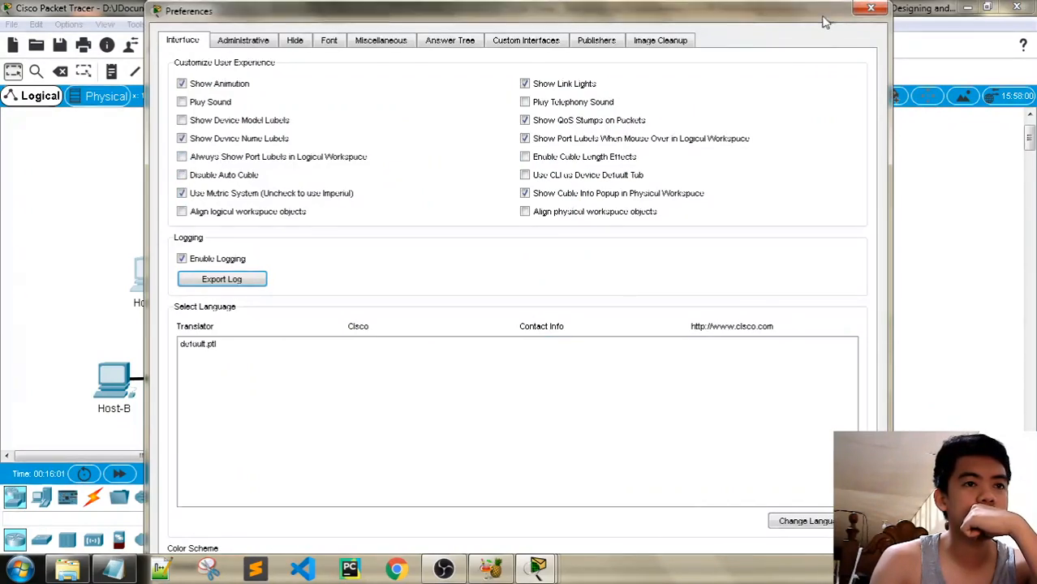
{"action": "left_click", "coordinate": [871, 8]}
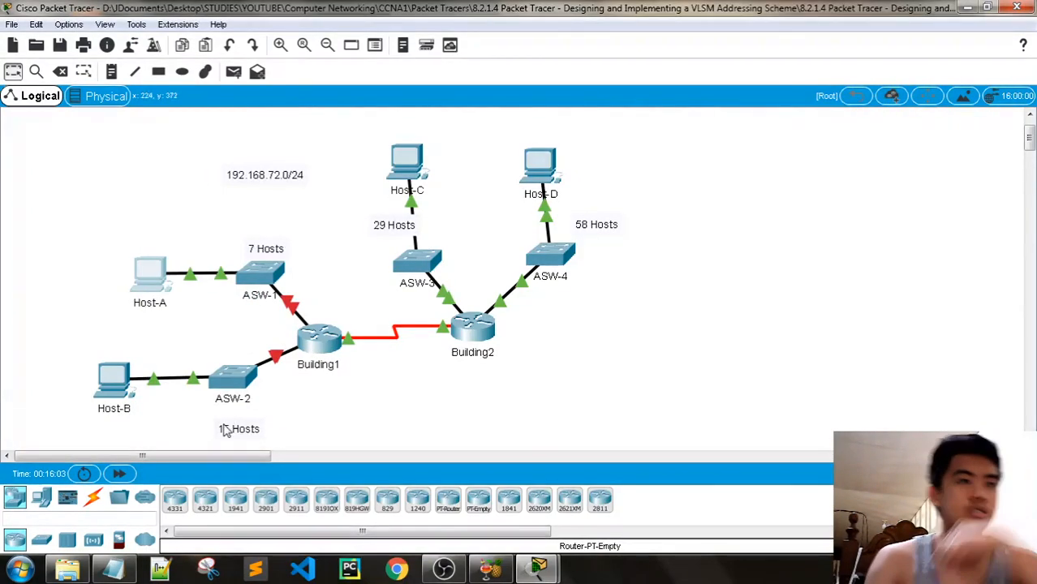
{"action": "left_click_drag", "start_coordinate": [203, 455], "coordinate": [218, 454]}
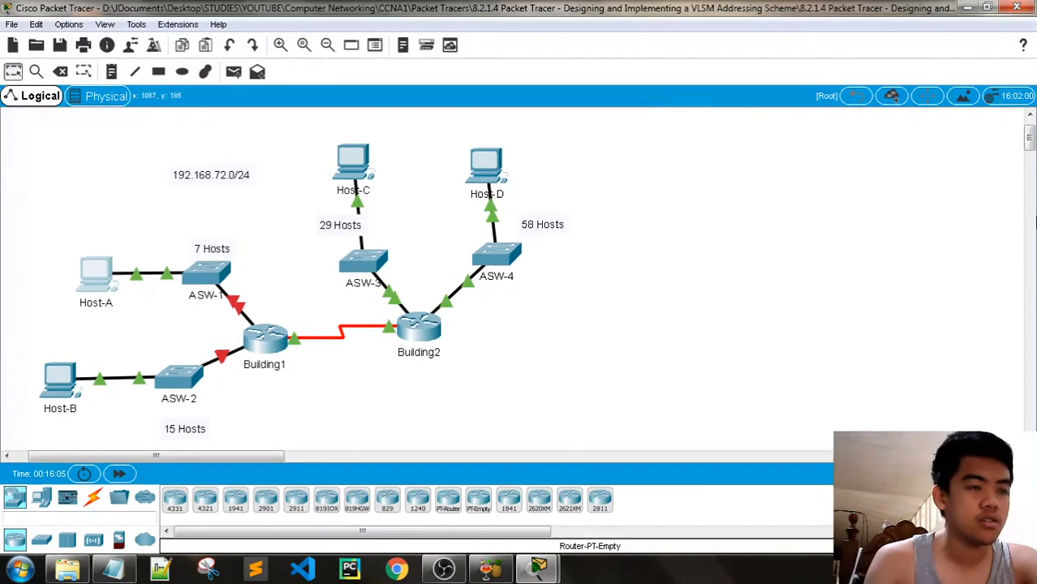
Read the Addressing Table and Part 1 down to Step 2's subnet mask questions, then return to Notepad
{"action": "left_click_drag", "start_coordinate": [1031, 139], "coordinate": [1030, 141]}
{"action": "mouse_move", "coordinate": [537, 566]}
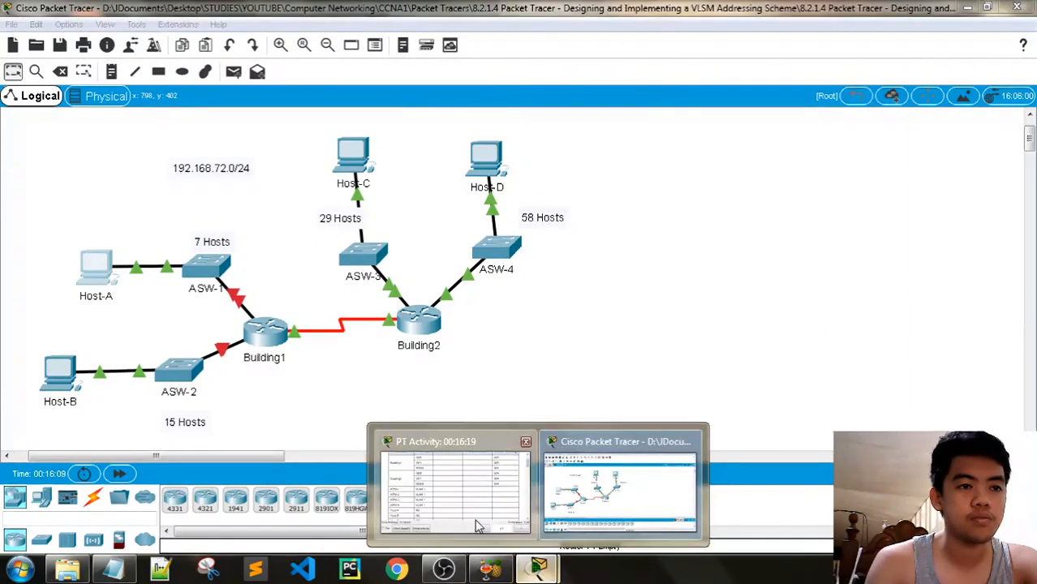
{"action": "left_click", "coordinate": [471, 495]}
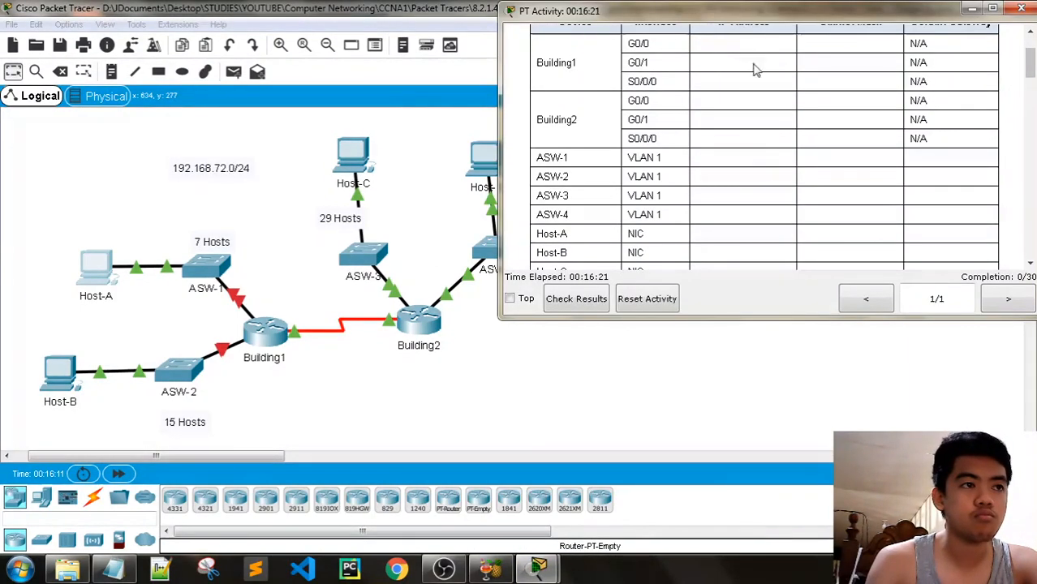
{"action": "scroll", "coordinate": [740, 178], "scroll_direction": "up", "scroll_amount": 3}
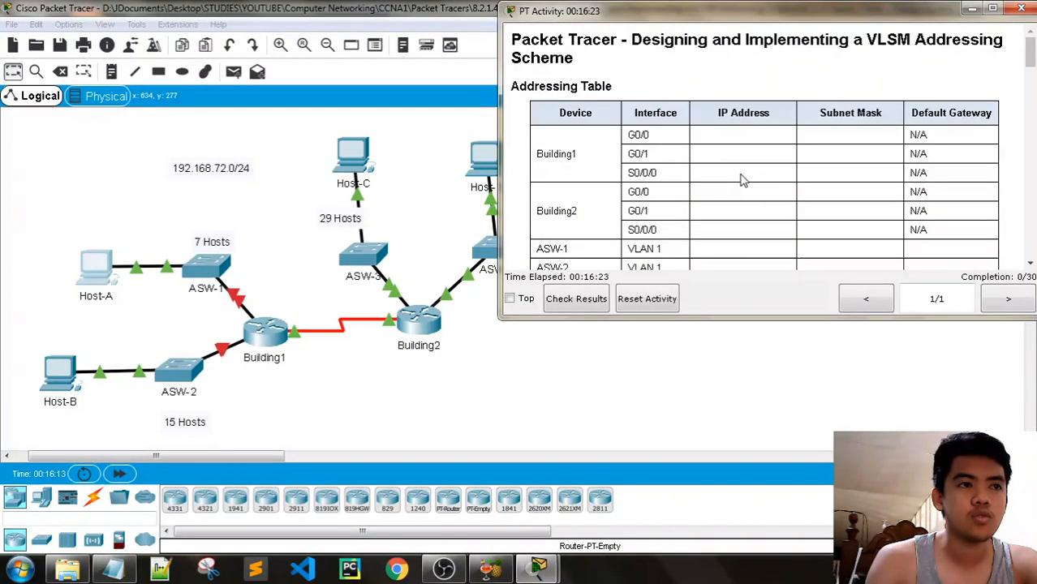
{"action": "scroll", "coordinate": [740, 178], "scroll_direction": "down", "scroll_amount": 10}
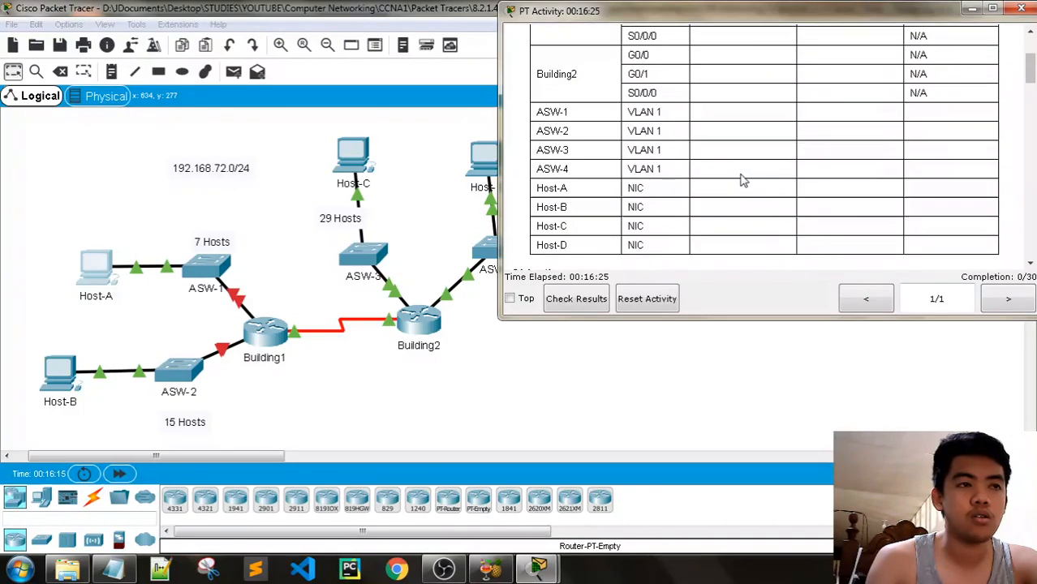
{"action": "scroll", "coordinate": [740, 183], "scroll_direction": "down", "scroll_amount": 2}
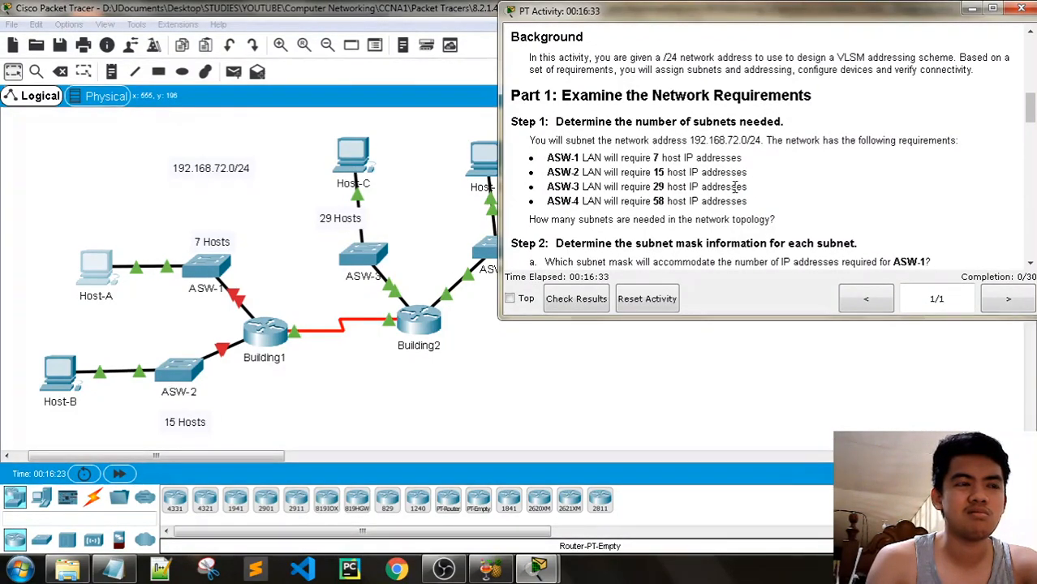
{"action": "scroll", "coordinate": [585, 203], "scroll_direction": "down", "scroll_amount": 2}
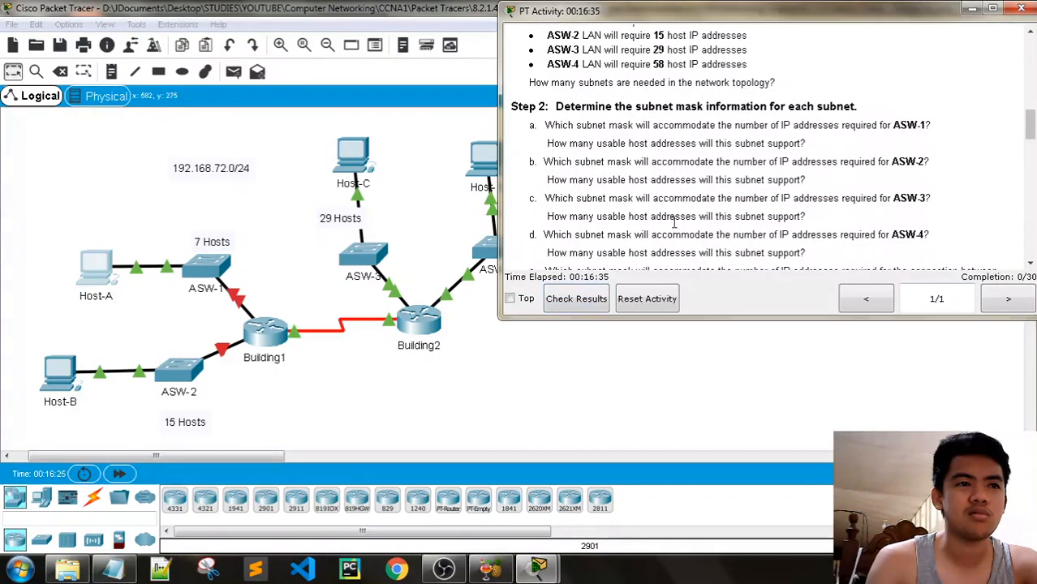
{"action": "left_click", "coordinate": [116, 571]}
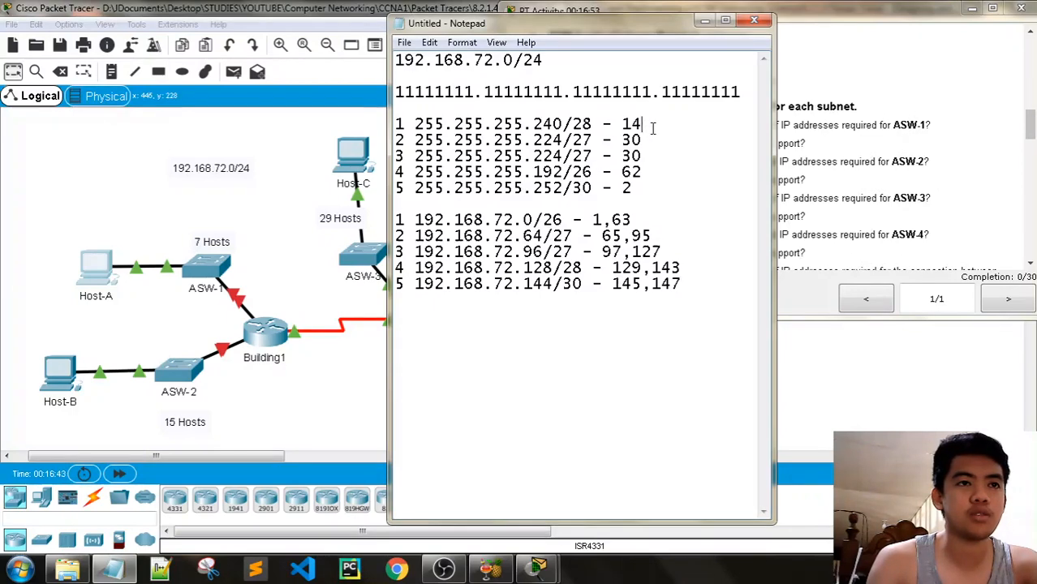
Highlight the '255.255.255.240/28 - 14' line and move Notepad so the instructions show beside it
{"action": "left_click_drag", "start_coordinate": [652, 128], "coordinate": [404, 127]}
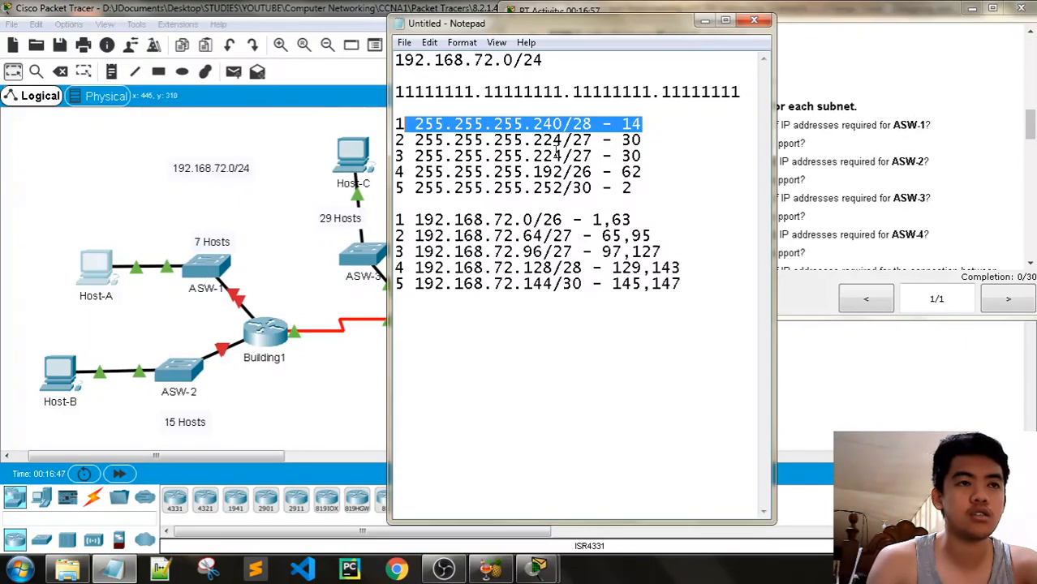
{"action": "left_click_drag", "start_coordinate": [585, 23], "coordinate": [706, 42]}
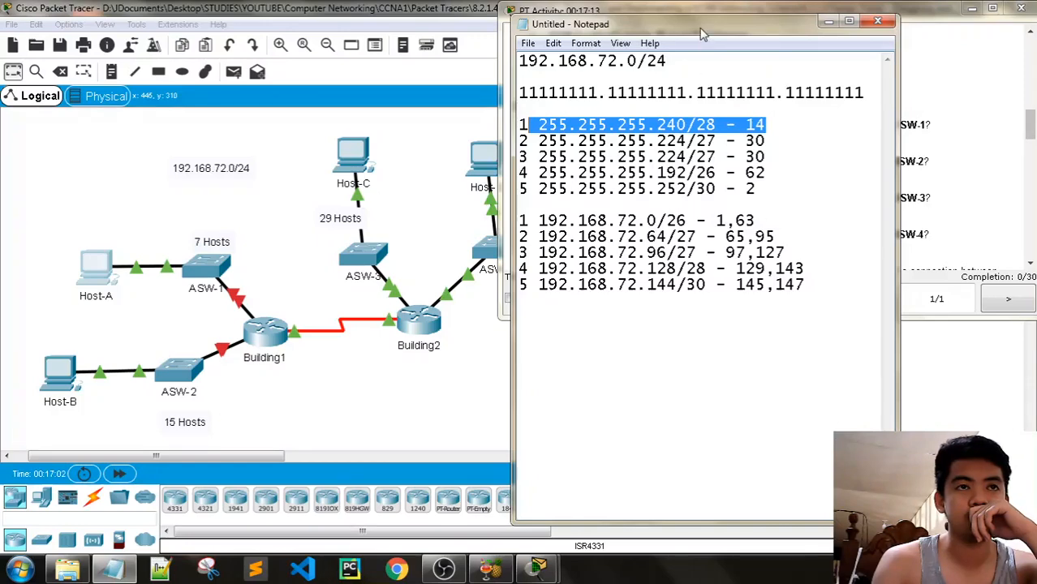
{"action": "mouse_move", "coordinate": [703, 34]}
{"action": "left_mouse_down"}
{"action": "mouse_move", "coordinate": [273, 21]}
{"action": "mouse_move", "coordinate": [695, 40]}
{"action": "left_mouse_up"}
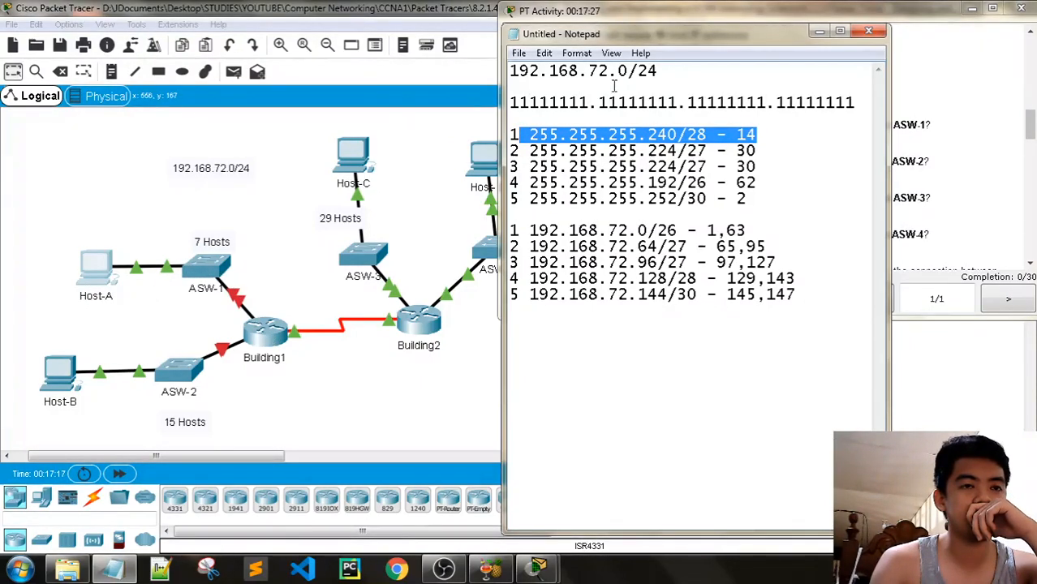
{"action": "left_click_drag", "start_coordinate": [659, 34], "coordinate": [505, 28]}
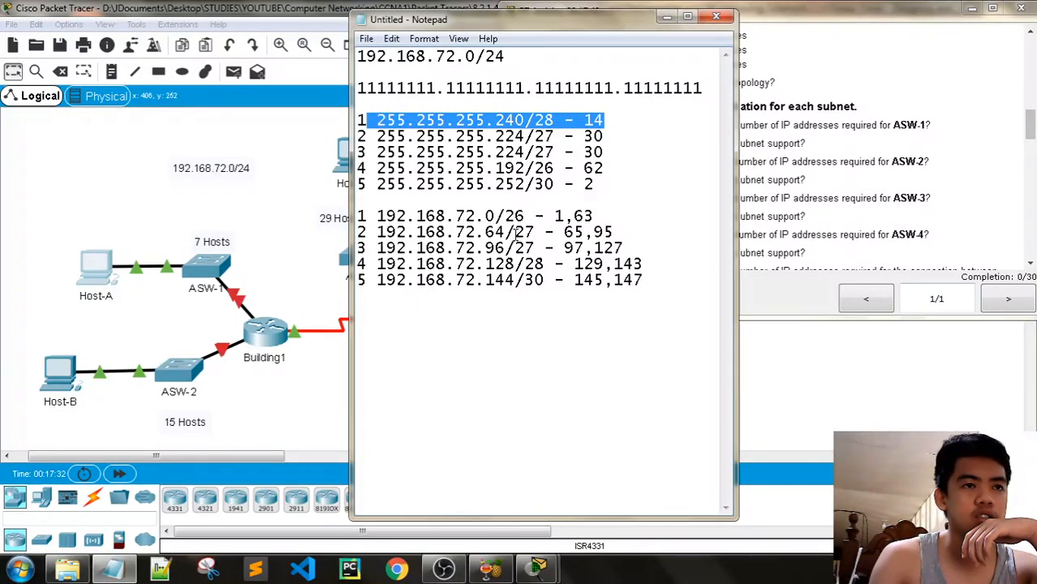
Move Notepad to the left edge and scroll the instructions down to Part 3's Building1 addressing step
{"action": "left_click_drag", "start_coordinate": [585, 19], "coordinate": [314, 21]}
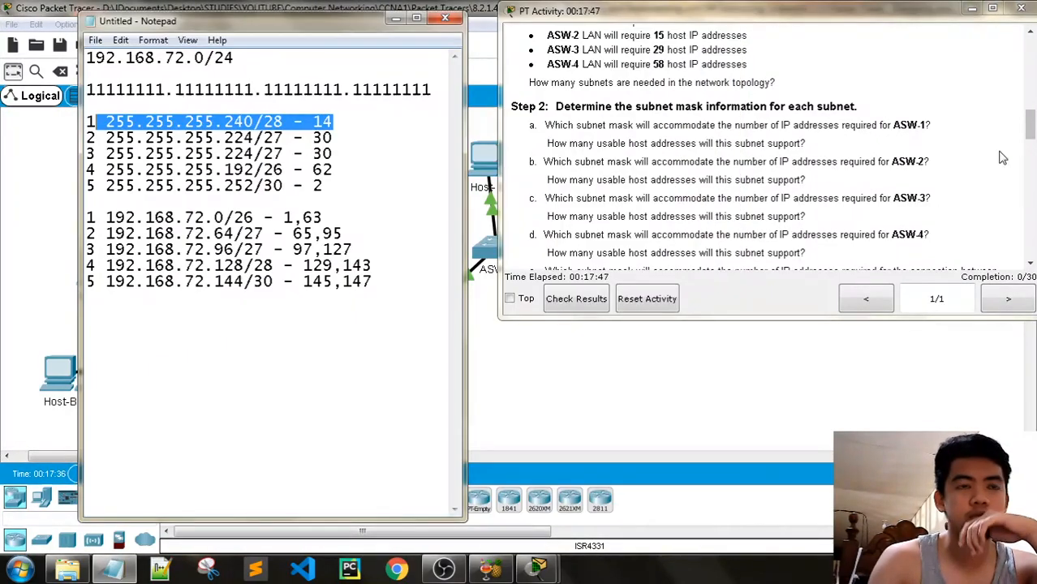
{"action": "left_click_drag", "start_coordinate": [1031, 133], "coordinate": [1032, 209]}
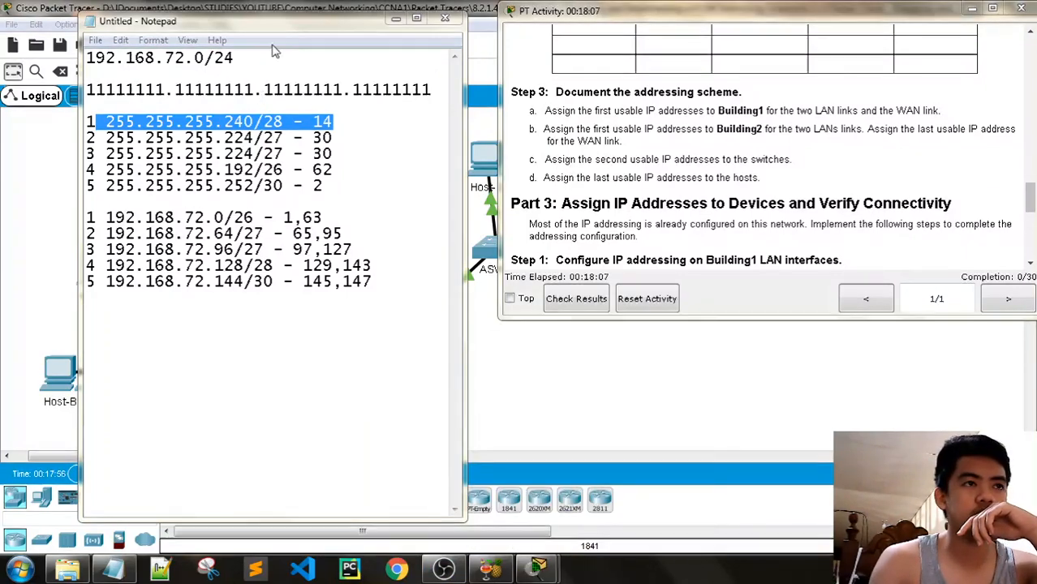
{"action": "left_click_drag", "start_coordinate": [274, 25], "coordinate": [499, 39]}
Open Building1's CLI, enter privileged mode, and run show cdp neighbors
{"action": "left_click", "coordinate": [270, 340]}
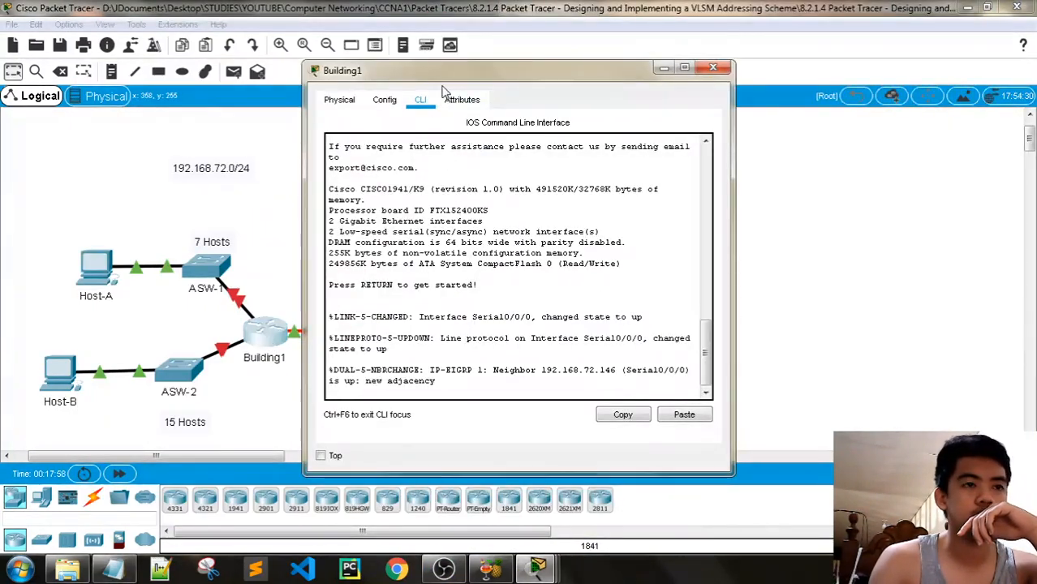
{"action": "left_click_drag", "start_coordinate": [447, 71], "coordinate": [576, 62]}
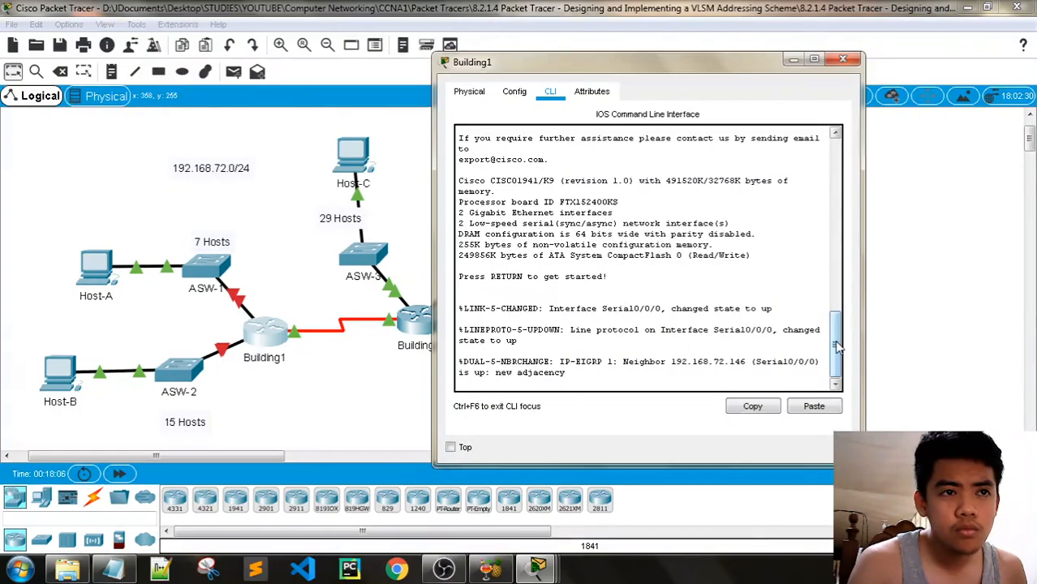
{"action": "mouse_move", "coordinate": [837, 347]}
{"action": "left_mouse_down"}
{"action": "mouse_move", "coordinate": [842, 297]}
{"action": "mouse_move", "coordinate": [840, 350]}
{"action": "left_mouse_up"}
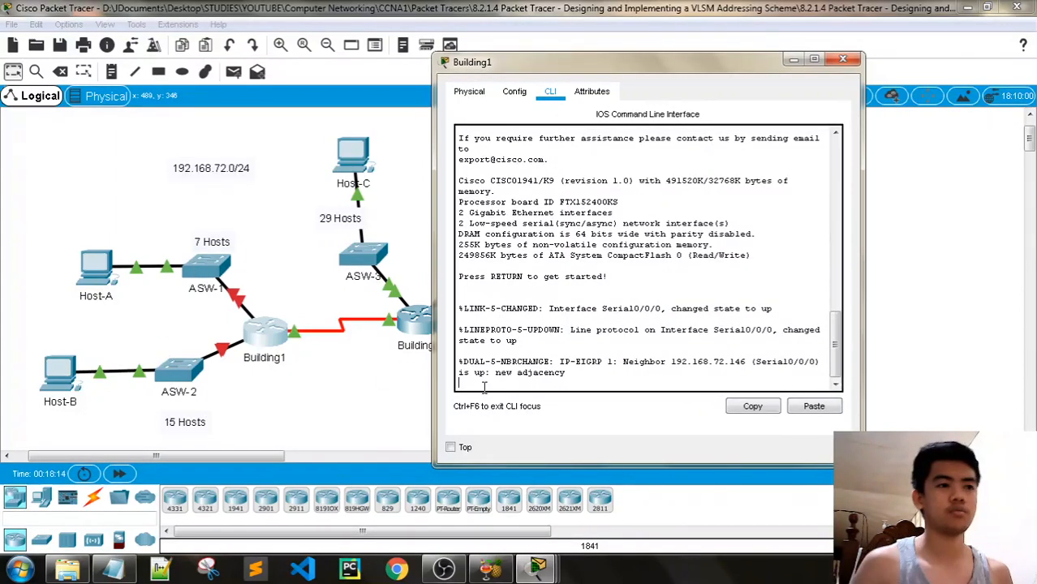
{"action": "key", "text": "Return"}
{"action": "key", "text": "Return"}
{"action": "type", "text": "en"}
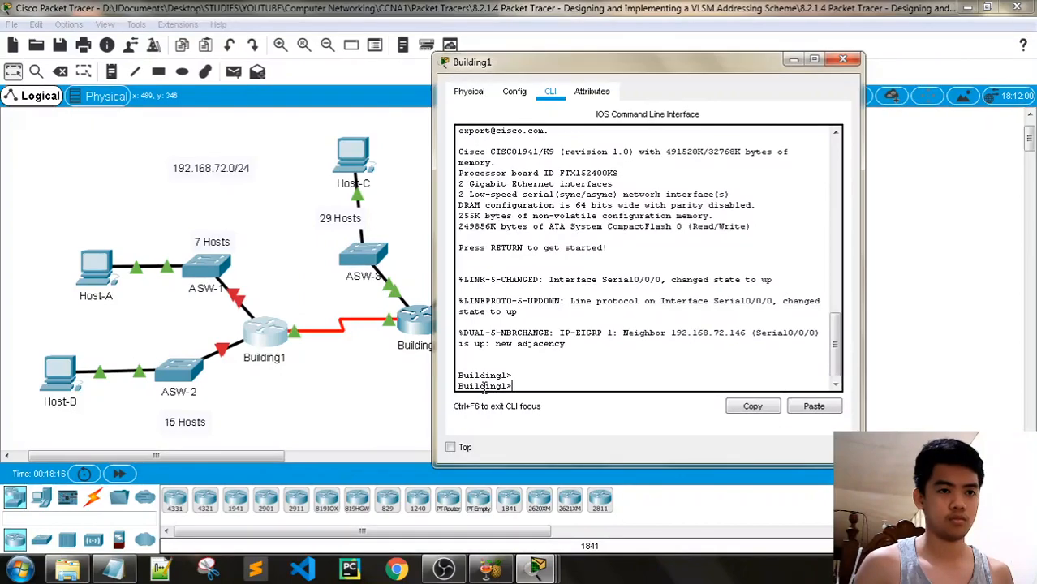
{"action": "key", "text": "Return"}
{"action": "key", "text": "Return"}
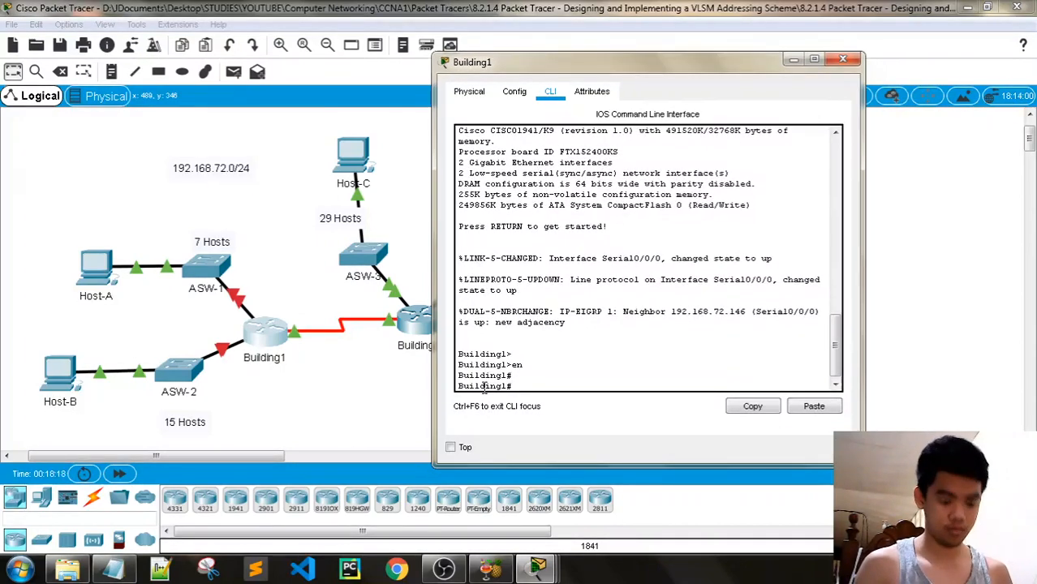
{"action": "type", "text": "cdp n"}
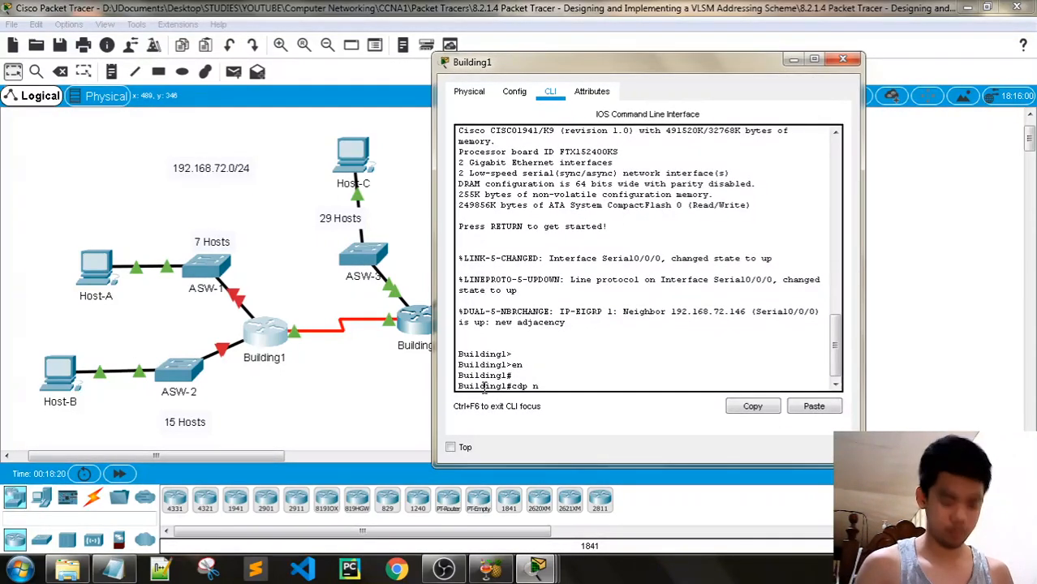
{"action": "key", "text": "BackSpace"}
{"action": "key", "text": "BackSpace"}
{"action": "key", "text": "BackSpace"}
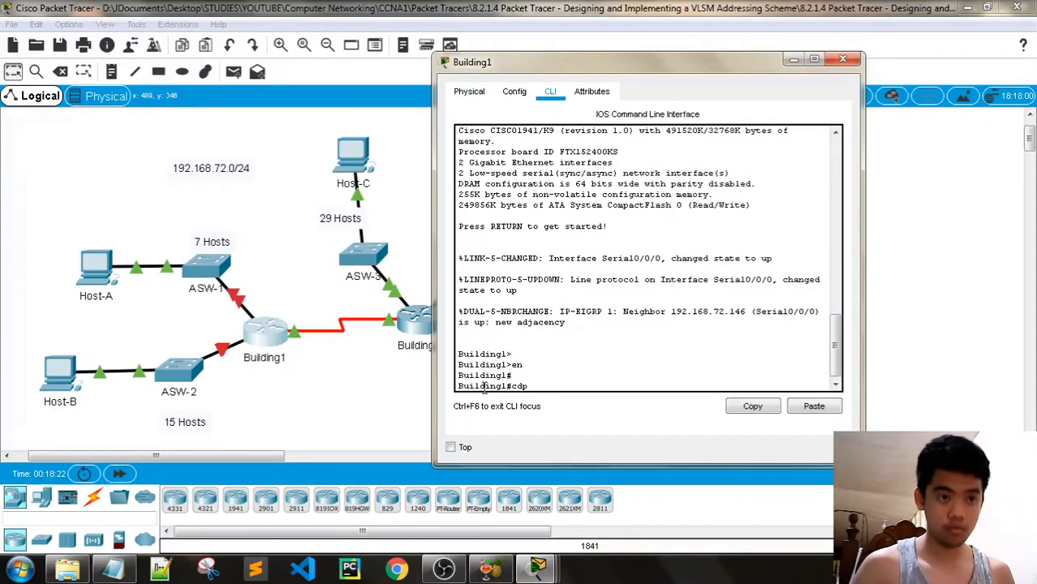
{"action": "type", "text": "show"}
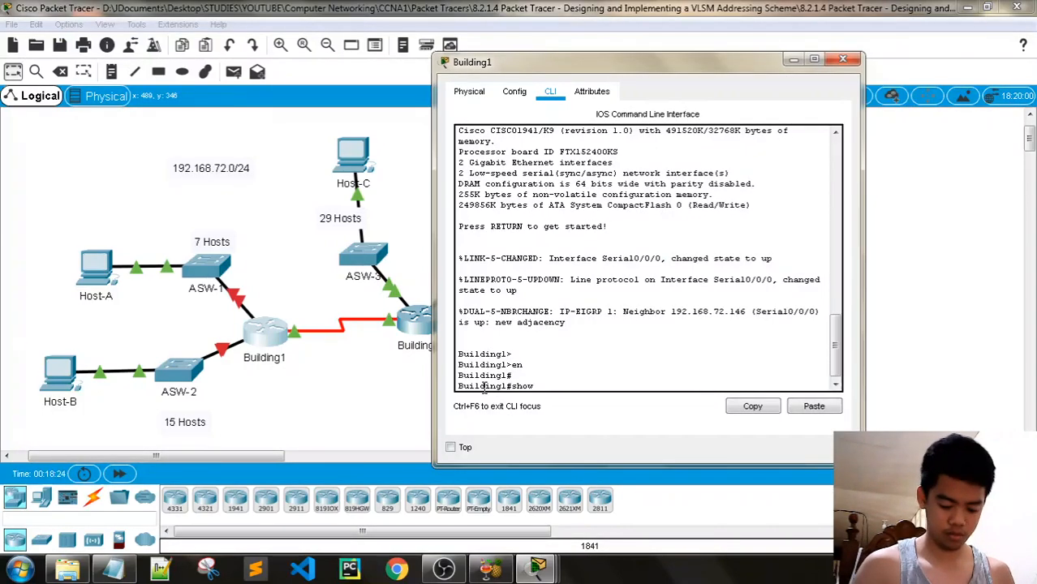
{"action": "type", "text": " ?"}
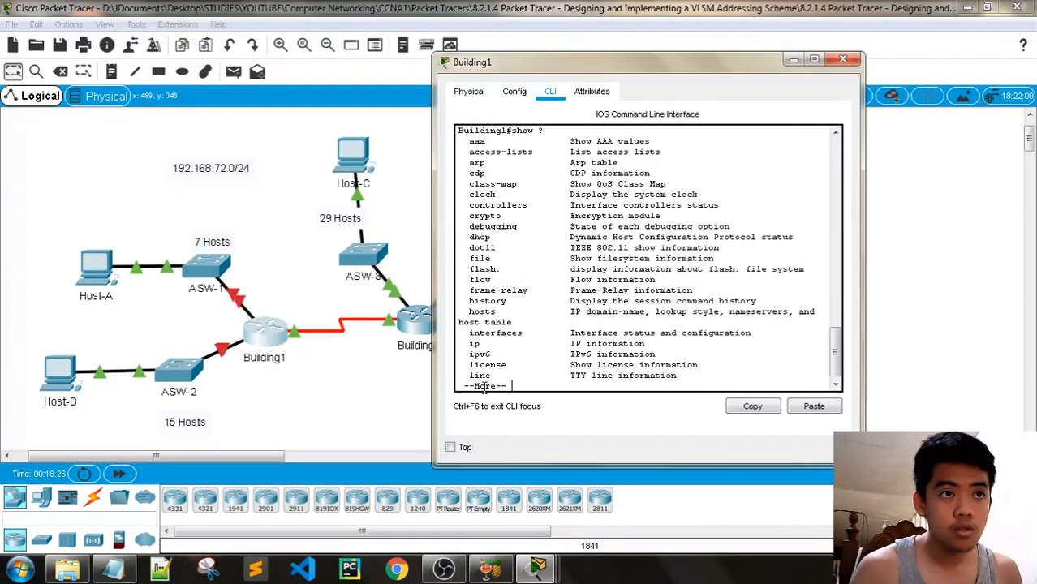
{"action": "key", "text": "space"}
{"action": "key", "text": "space"}
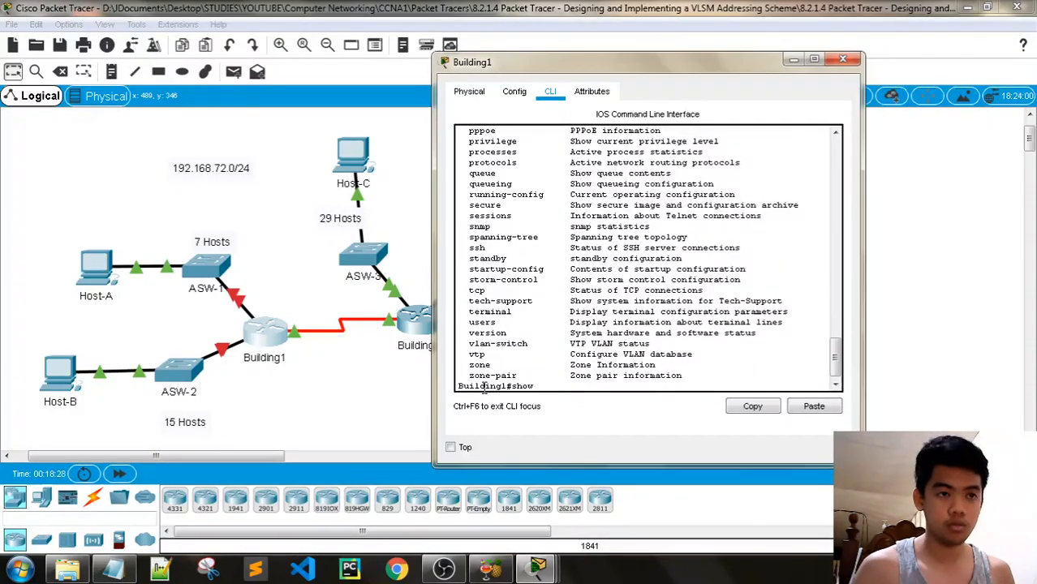
{"action": "type", "text": "cdp ?"}
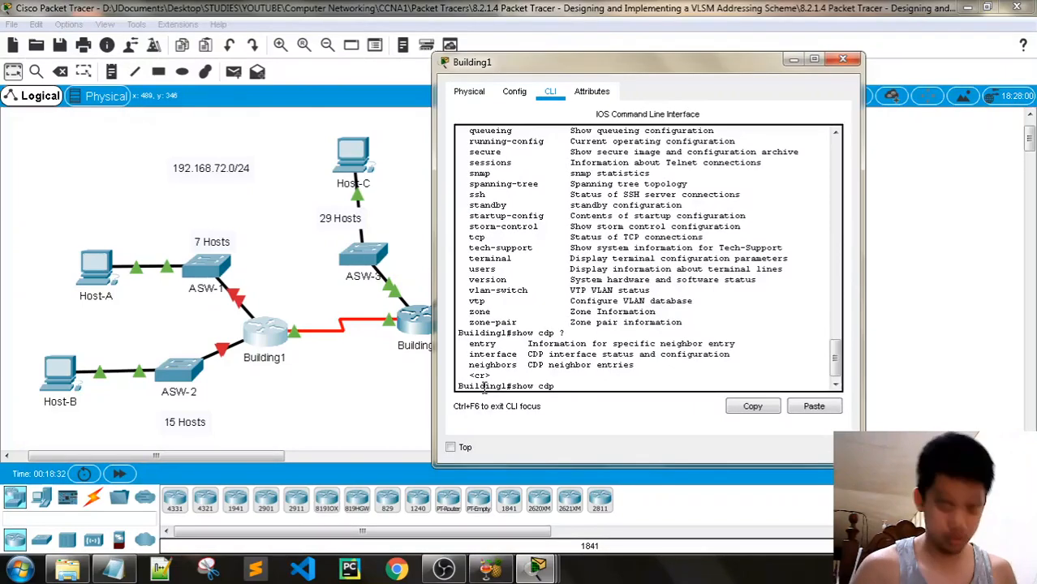
{"action": "type", "text": "neigh"}
{"action": "key", "text": "Tab"}
{"action": "key", "text": "Return"}
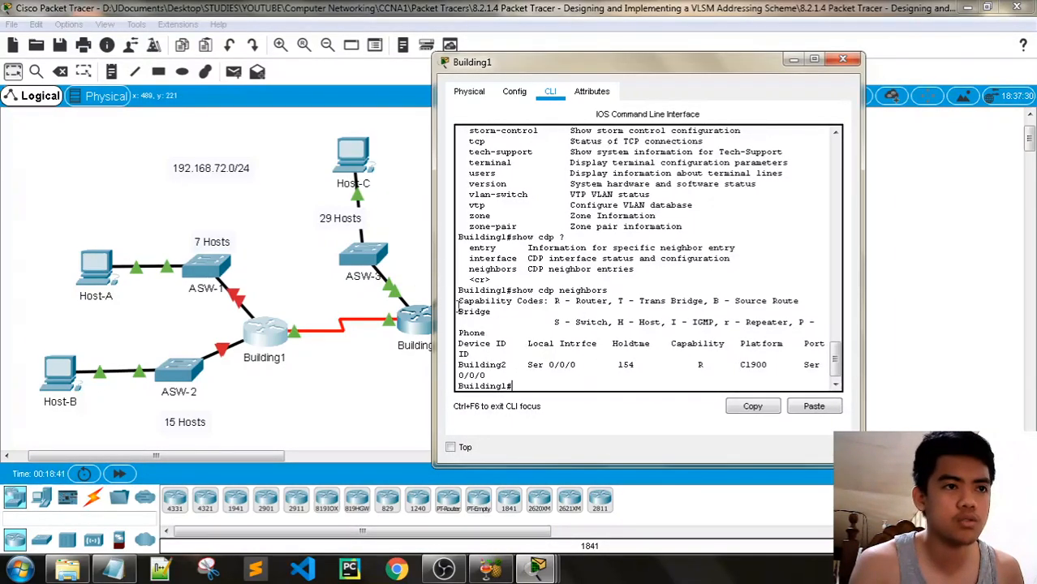
Enter config t and interface g0/0, then bring the subnet notes to the front
{"action": "type", "text": "conf"}
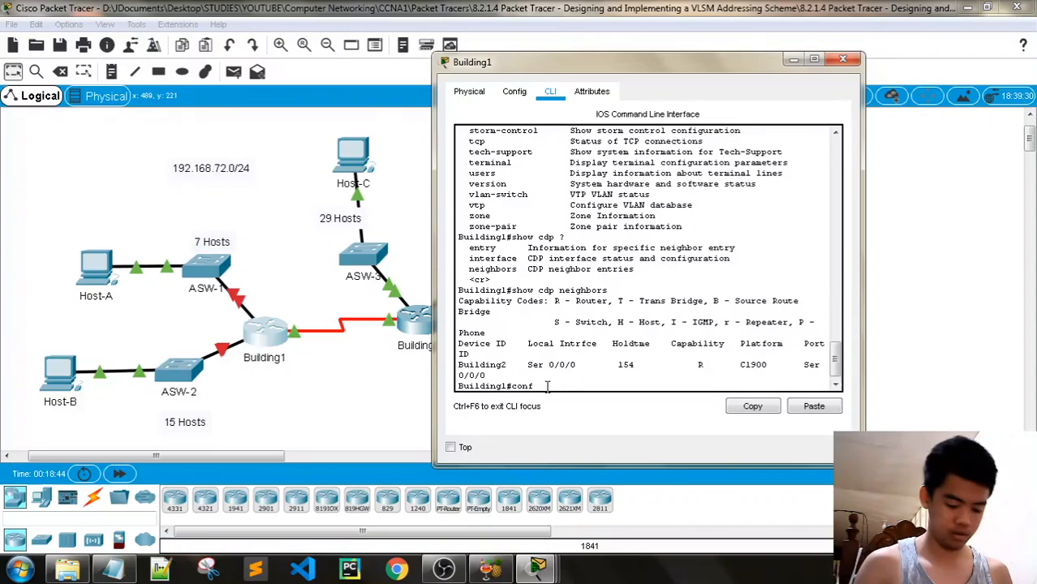
{"action": "type", "text": "ig t"}
{"action": "key", "text": "Return"}
{"action": "key", "text": "Return"}
{"action": "type", "text": "inter"}
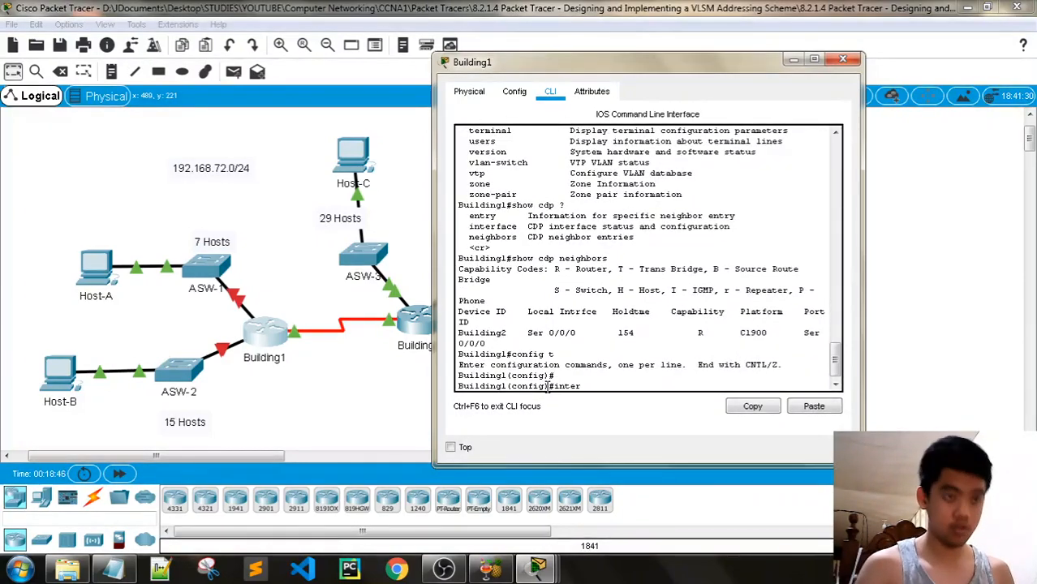
{"action": "type", "text": "face g0/"}
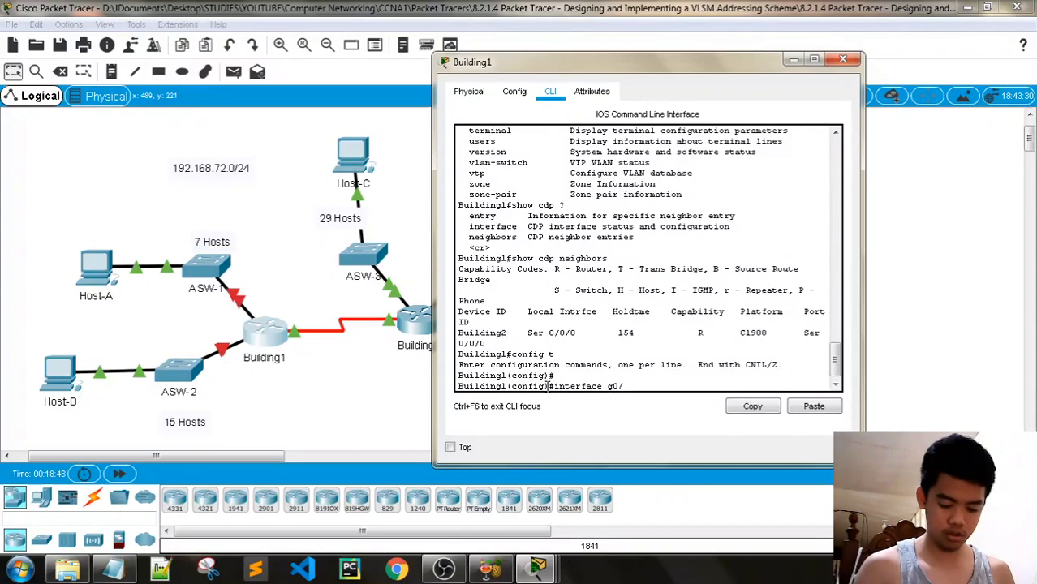
{"action": "type", "text": "0"}
{"action": "key", "text": "Return"}
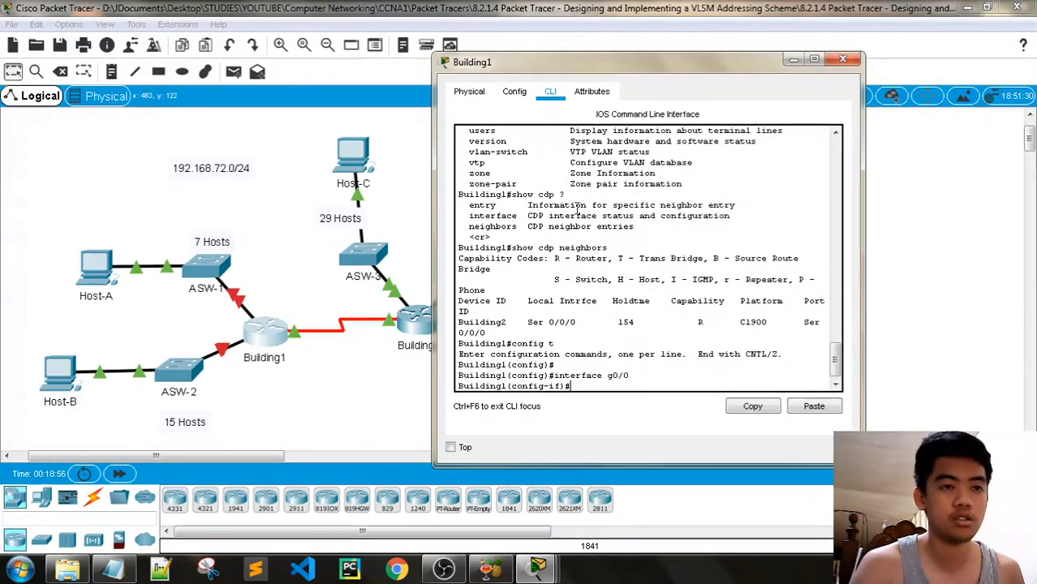
{"action": "key", "text": "alt+Tab"}
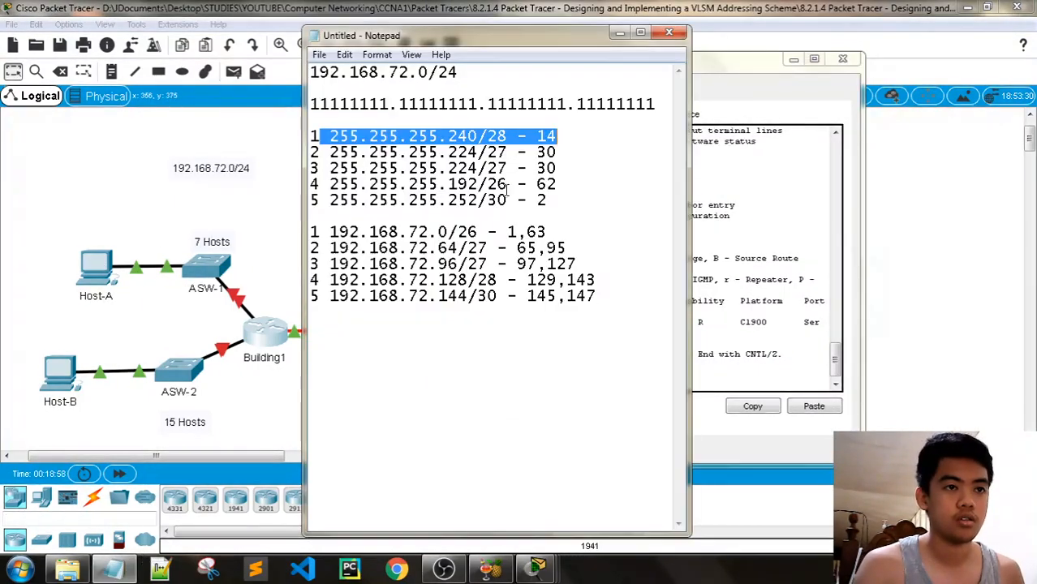
Place the console beside the notes and assign G0/0 192.168.72.129 255.255.255.240
{"action": "left_click", "coordinate": [697, 61]}
{"action": "left_click_drag", "start_coordinate": [696, 62], "coordinate": [841, 32]}
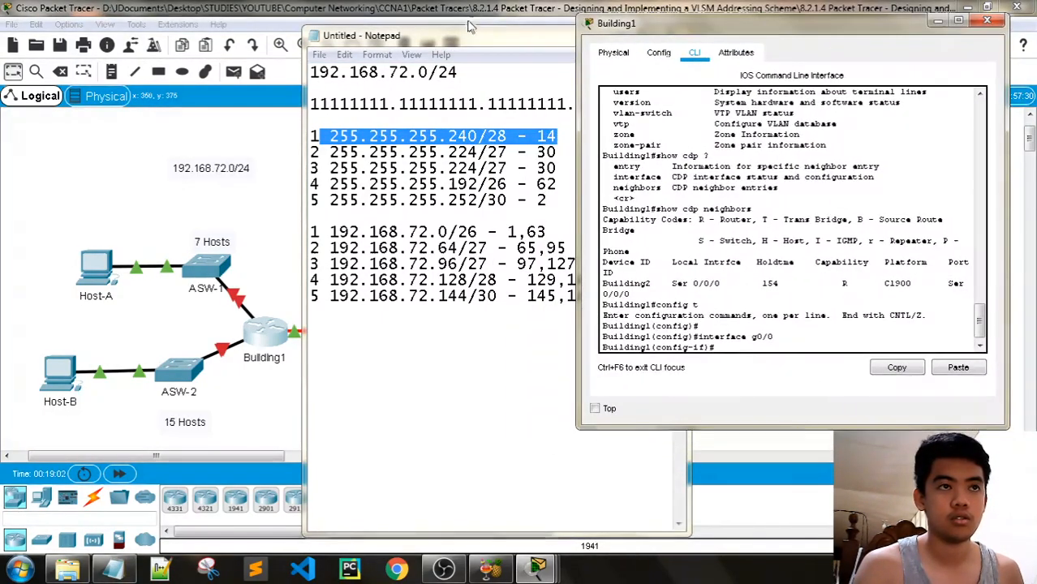
{"action": "left_click_drag", "start_coordinate": [464, 37], "coordinate": [268, 32]}
{"action": "left_click_drag", "start_coordinate": [725, 30], "coordinate": [661, 23]}
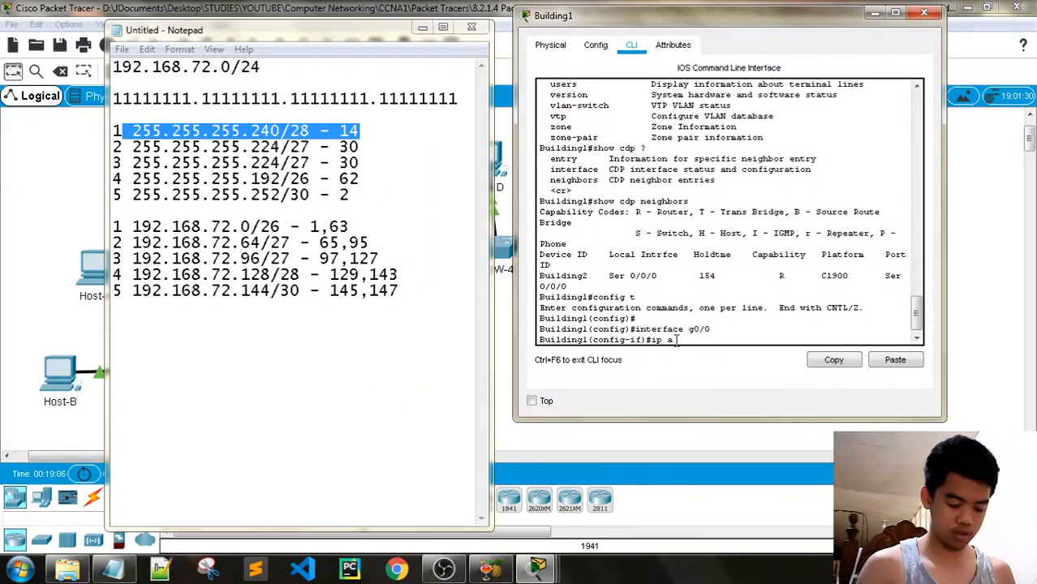
{"action": "type", "text": "ddress"}
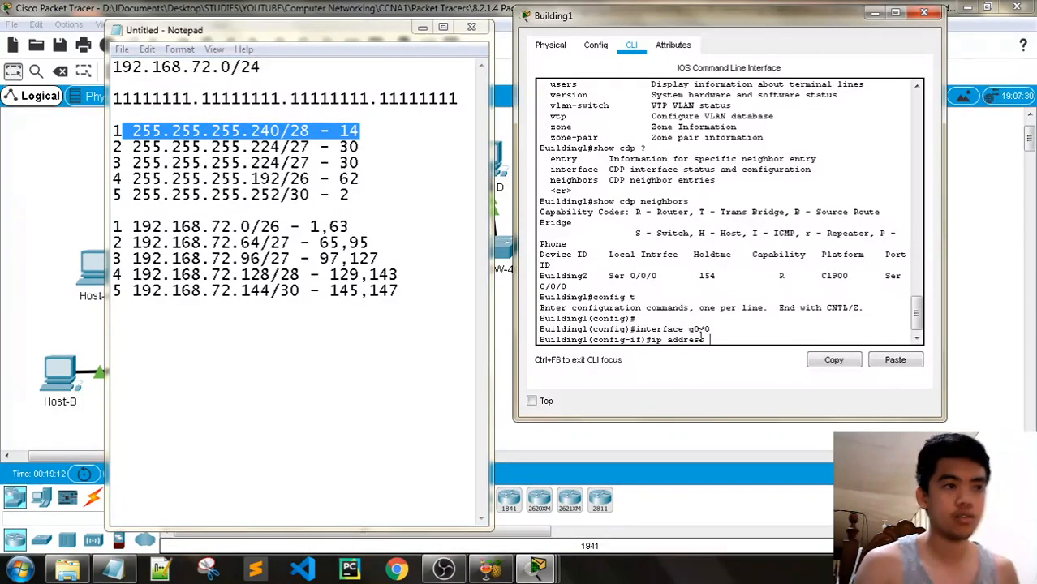
{"action": "type", "text": "192.168"}
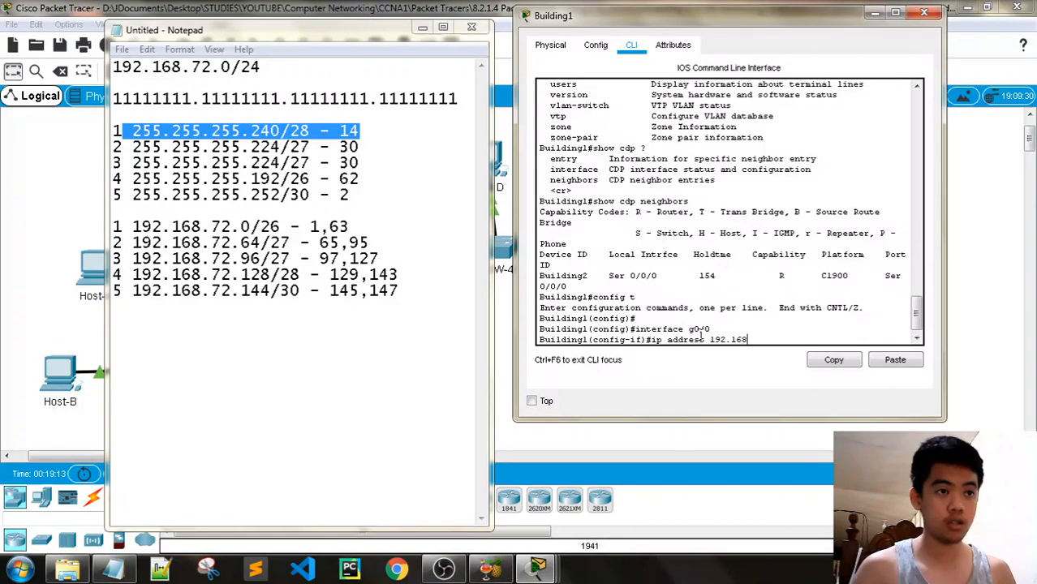
{"action": "type", "text": ".72.129"}
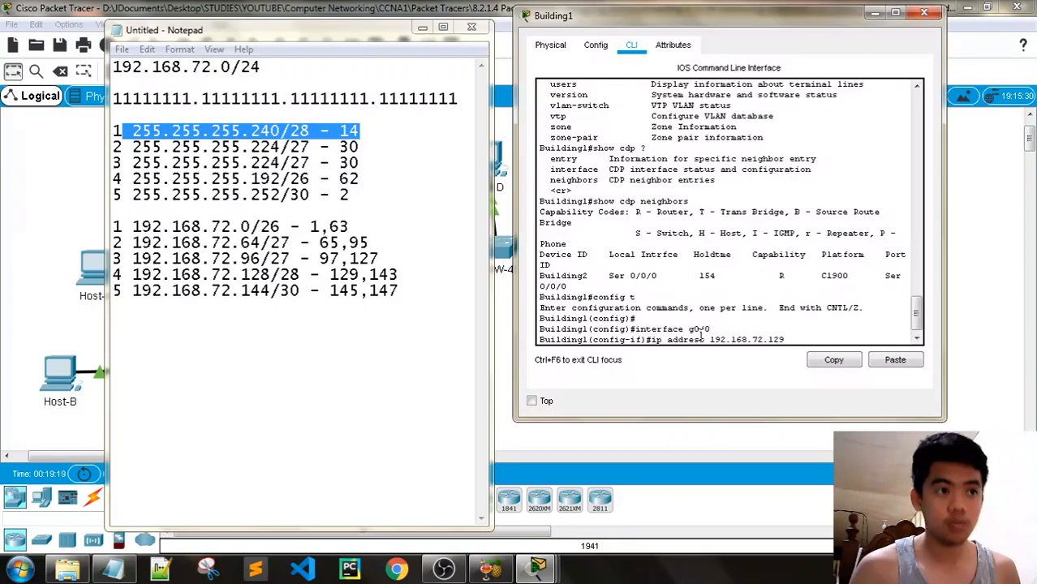
{"action": "type", "text": " 2"}
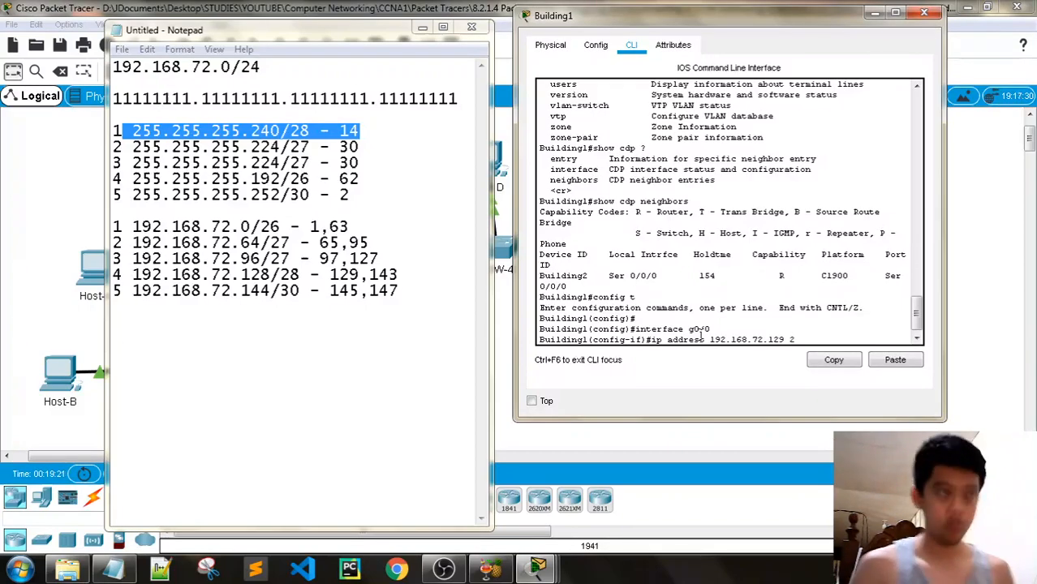
{"action": "type", "text": "55.255"}
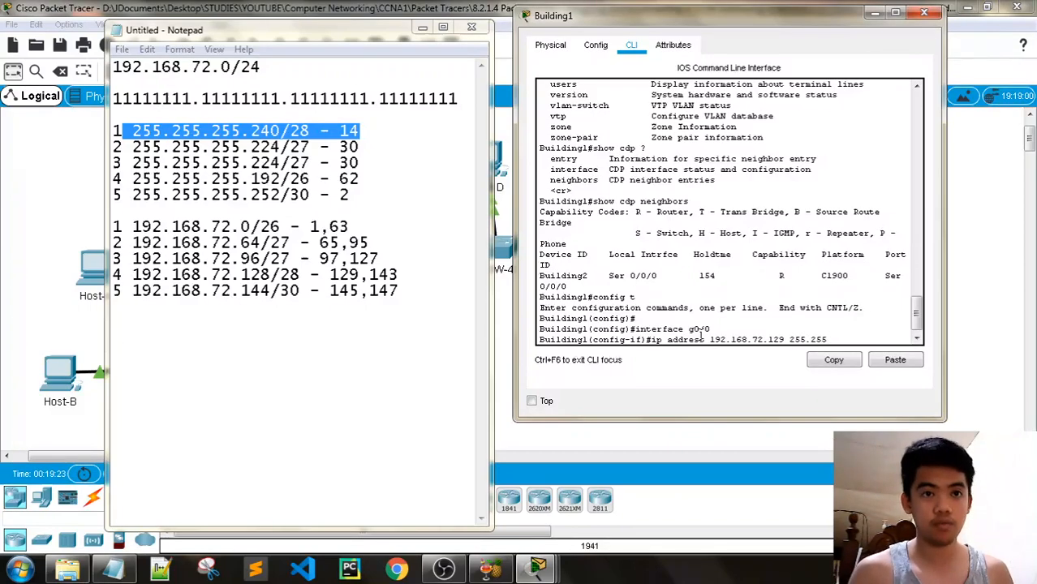
{"action": "type", "text": ".255."}
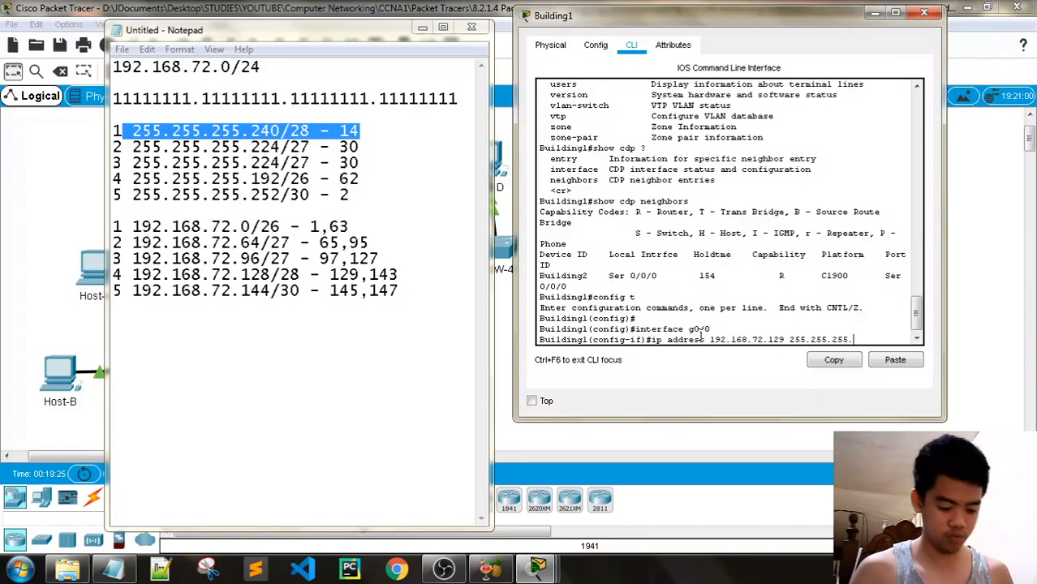
{"action": "type", "text": "240"}
{"action": "key", "text": "Return"}
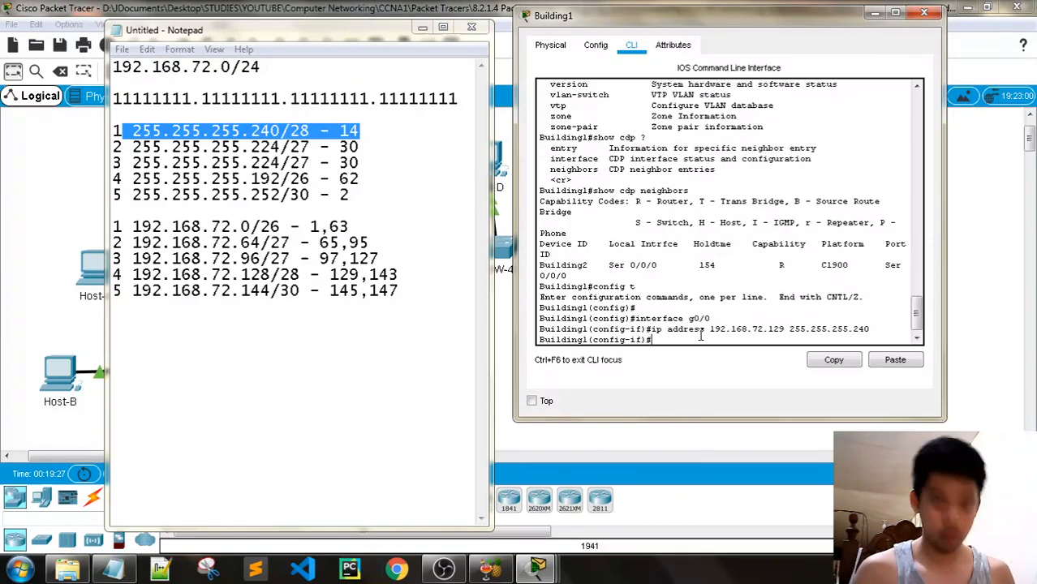
Enable G0/0 with no shutdown, then exit its interface configuration
{"action": "type", "text": "no shutd"}
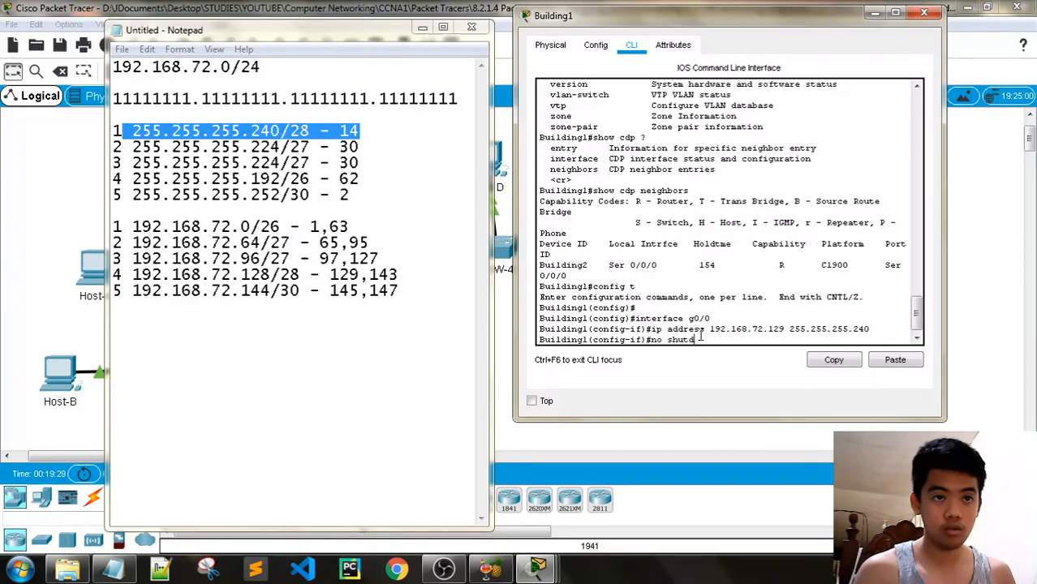
{"action": "type", "text": "own"}
{"action": "key", "text": "Return"}
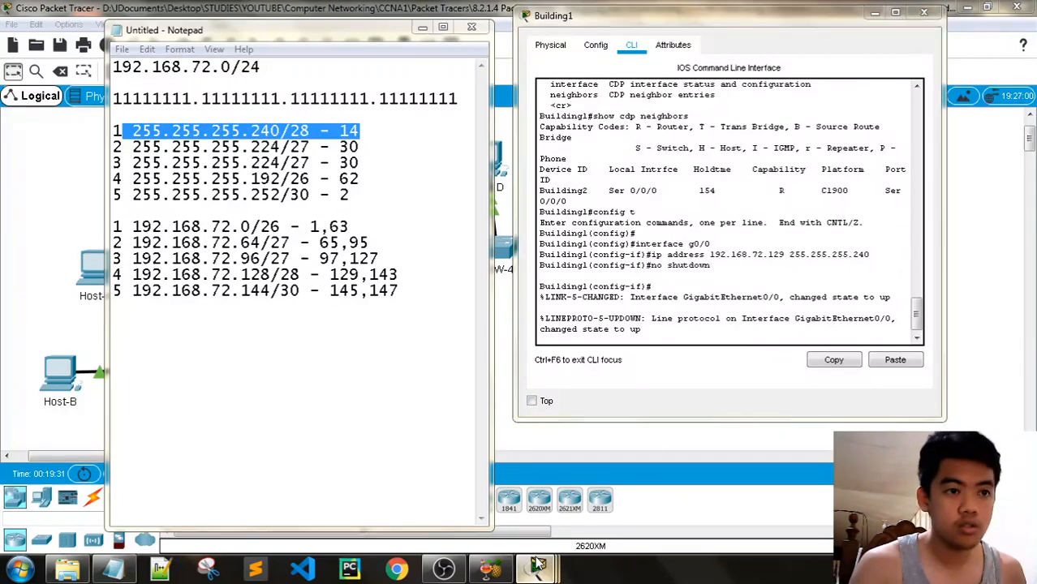
{"action": "mouse_move", "coordinate": [537, 565]}
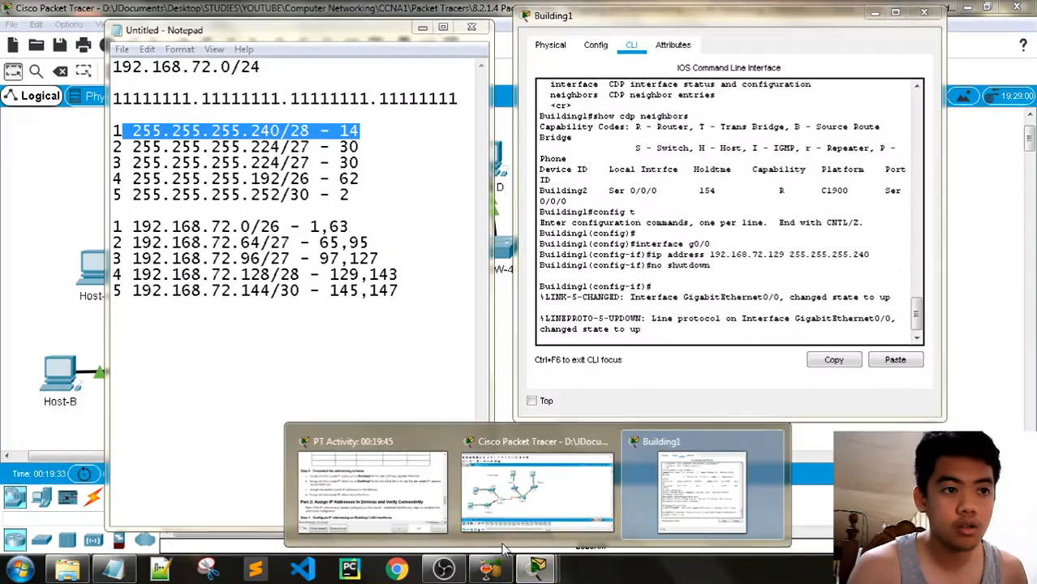
{"action": "left_click", "coordinate": [438, 507]}
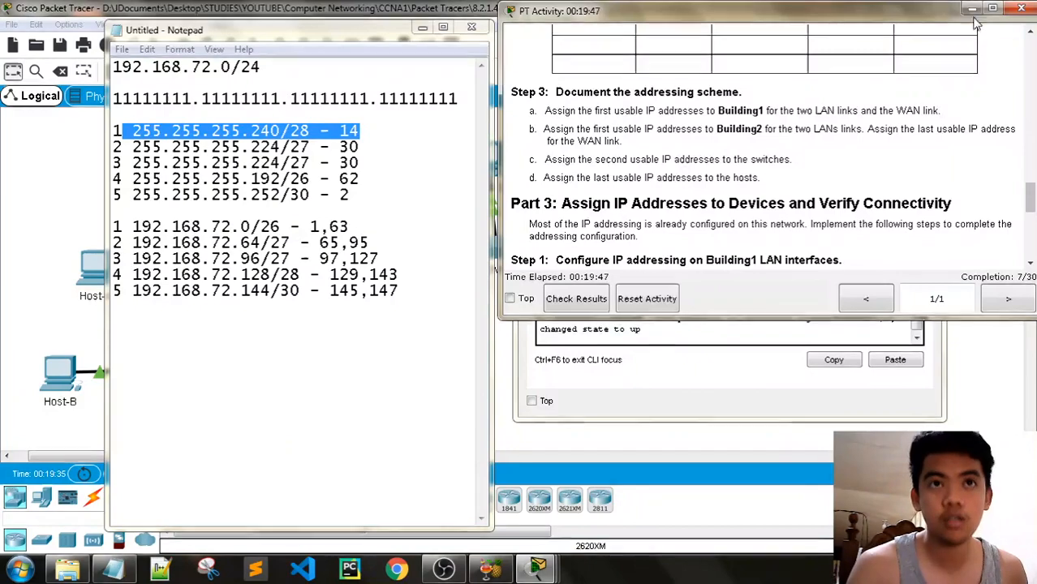
{"action": "left_click", "coordinate": [762, 355]}
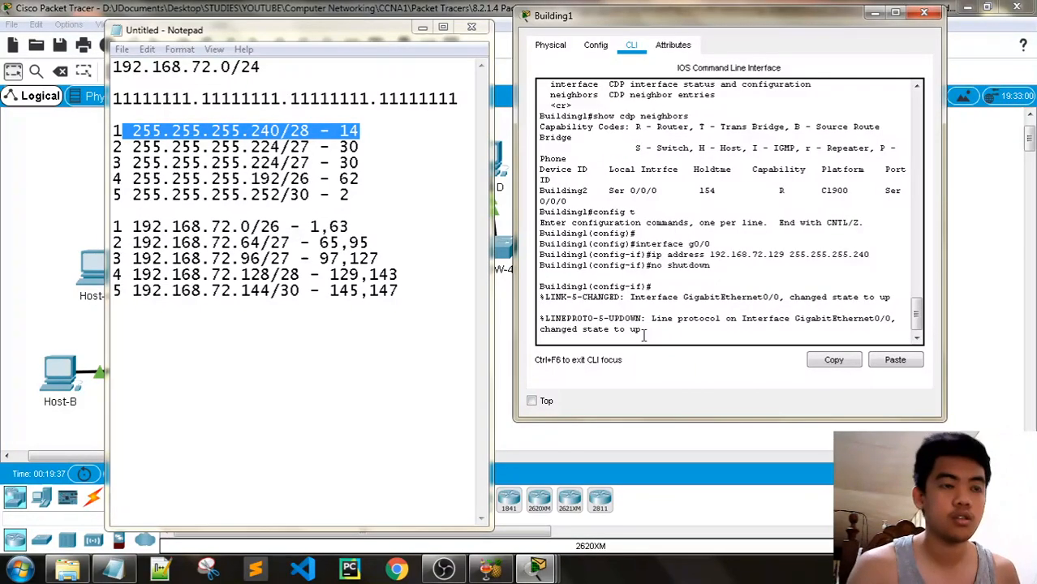
{"action": "key", "text": "Return"}
{"action": "key", "text": "Return"}
{"action": "type", "text": "exit"}
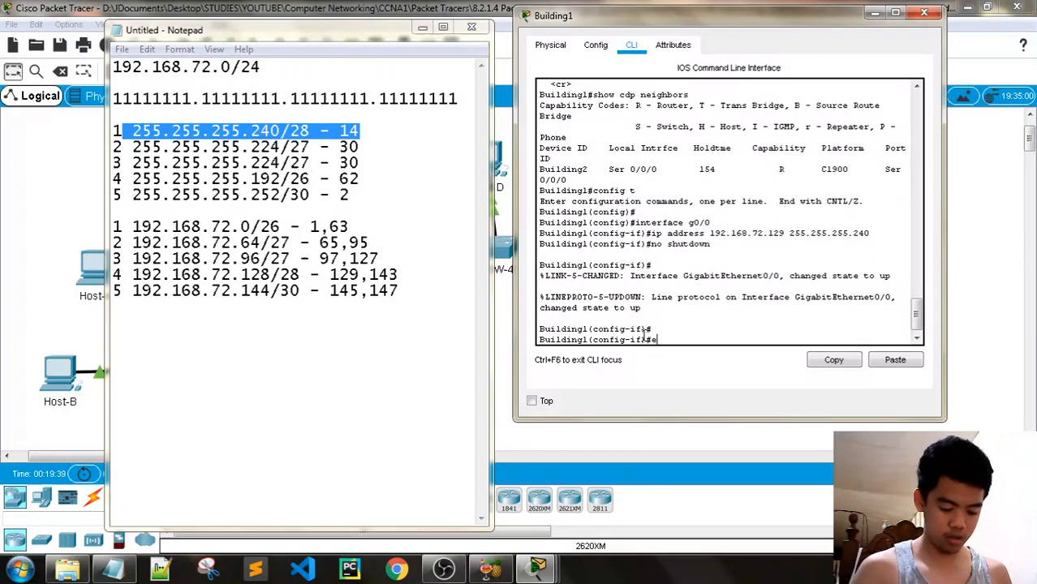
{"action": "key", "text": "Return"}
{"action": "key", "text": "Return"}
Configure interface g0/1 with 192.168.72.65 255.255.255.224 and enable it with no shutdown
{"action": "type", "text": "interfa"}
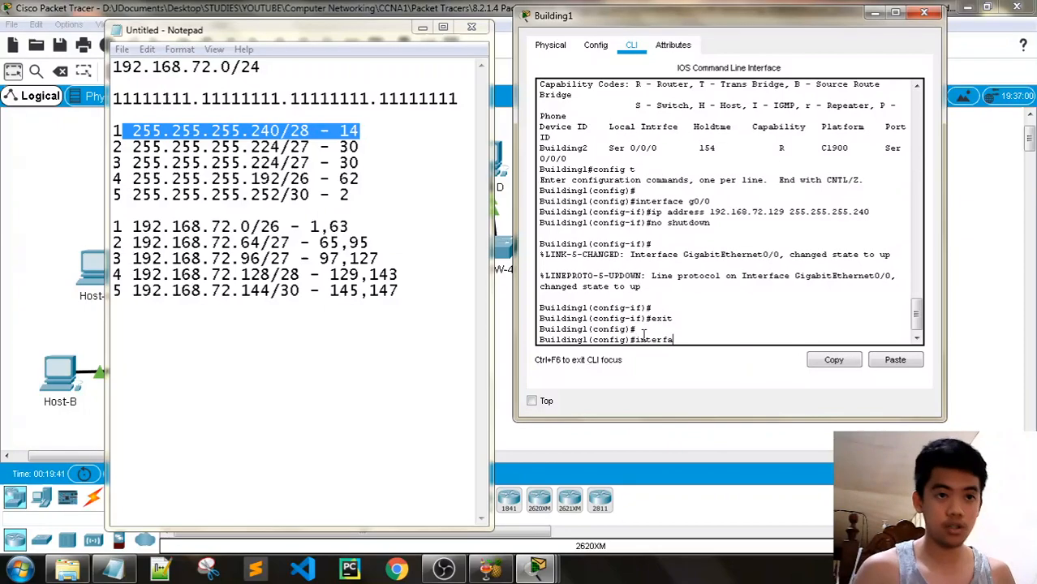
{"action": "type", "text": "ce g0/1"}
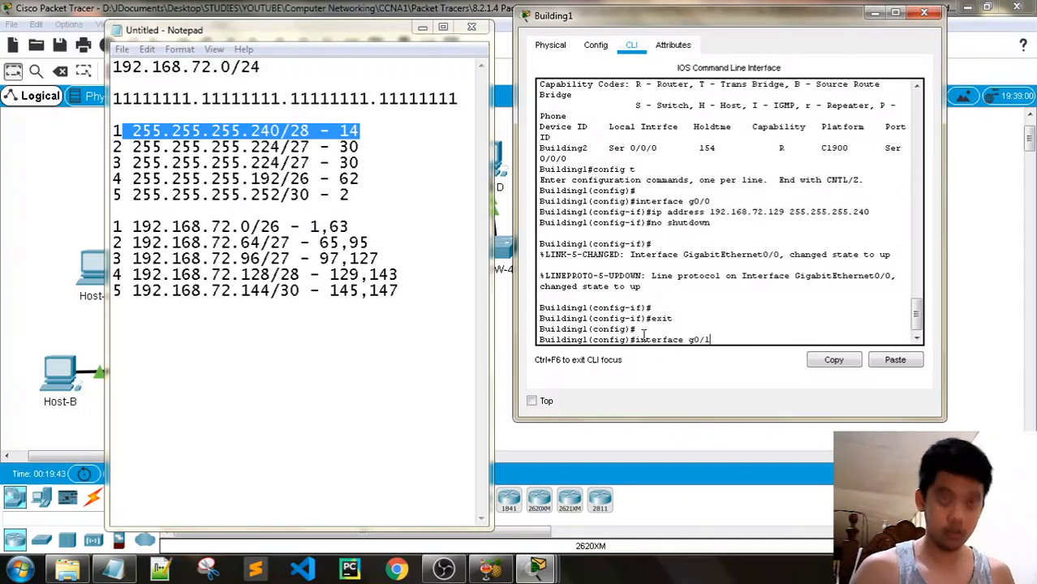
{"action": "key", "text": "Return"}
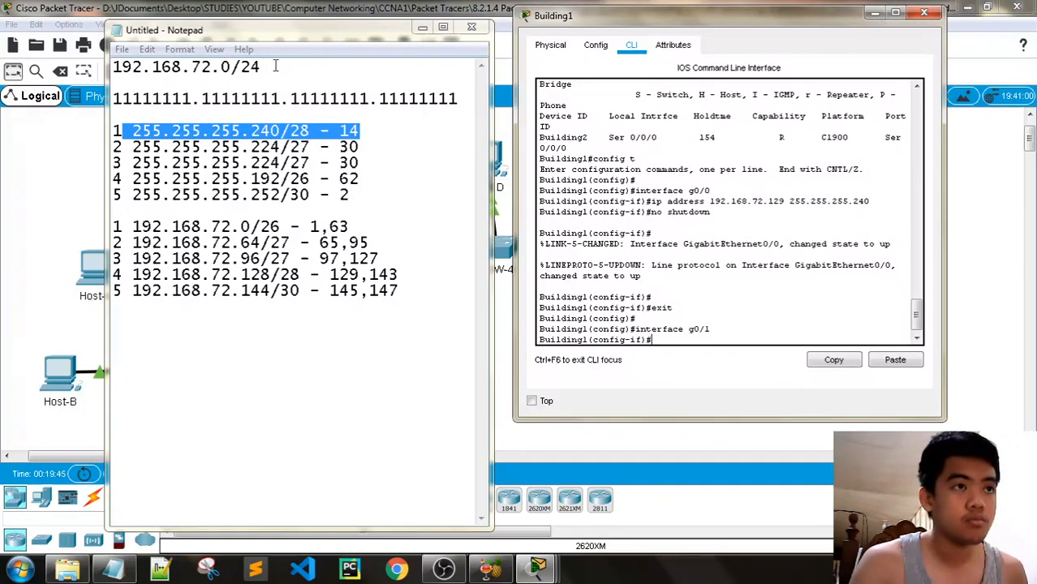
{"action": "left_click_drag", "start_coordinate": [276, 30], "coordinate": [546, 22]}
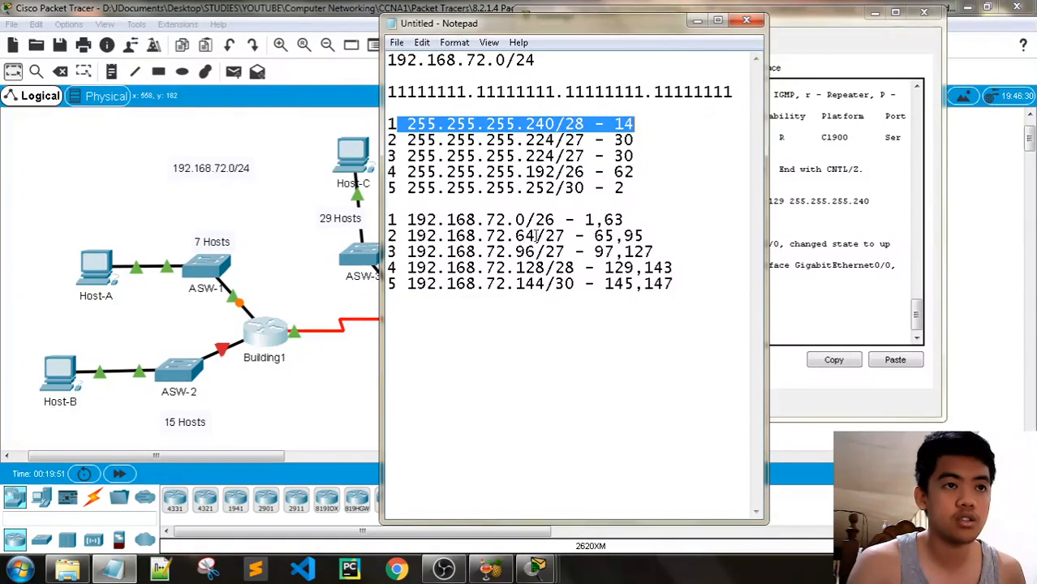
{"action": "left_click_drag", "start_coordinate": [544, 24], "coordinate": [235, 15]}
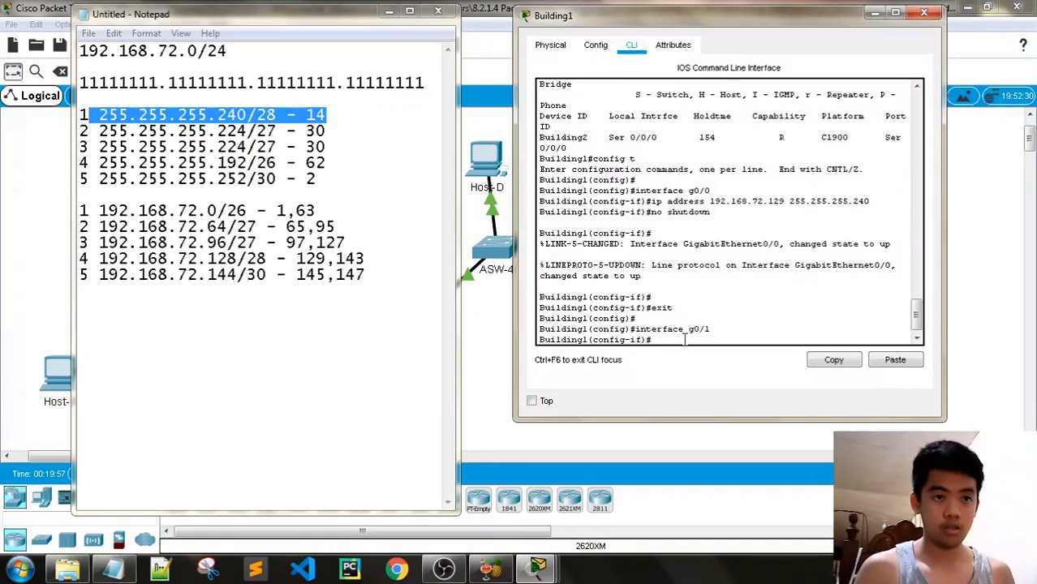
{"action": "type", "text": "ip address"}
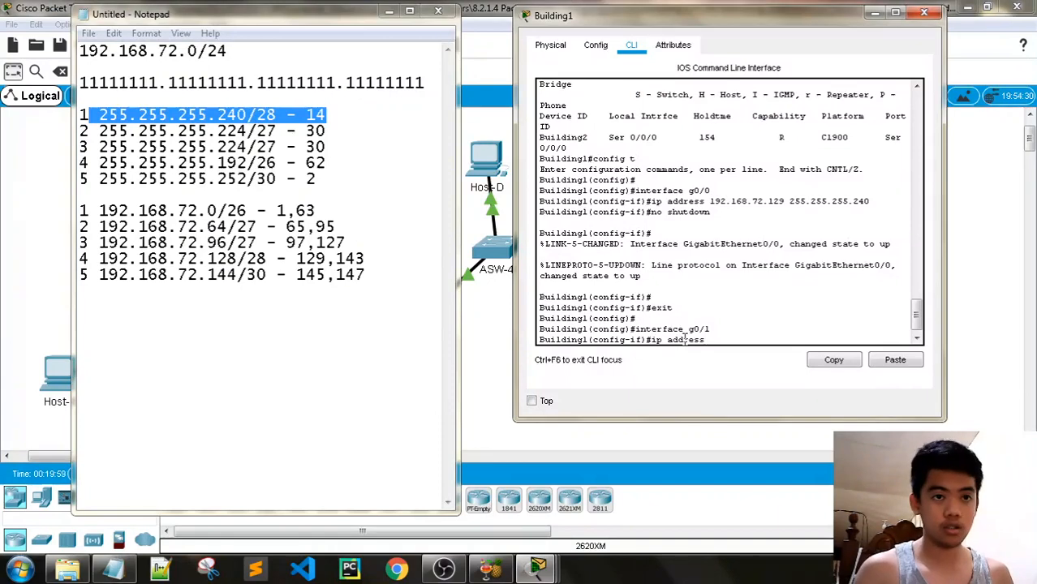
{"action": "type", "text": " 192.168"}
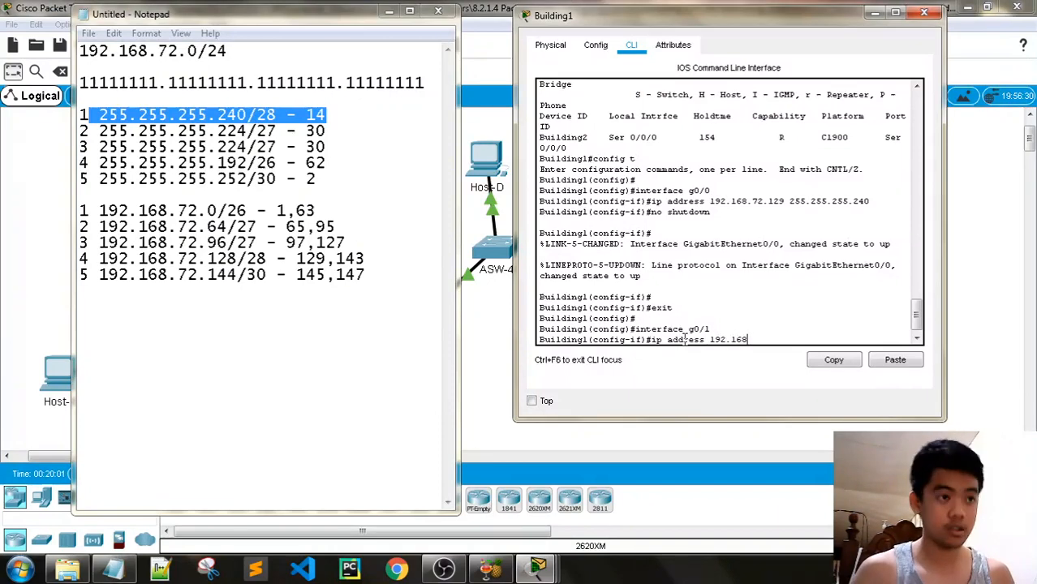
{"action": "type", "text": "."}
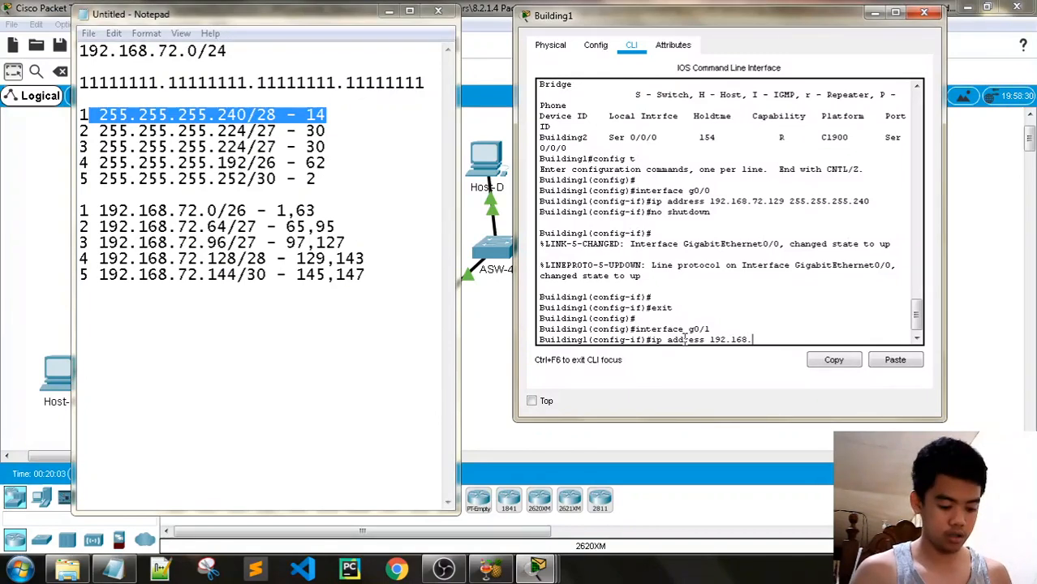
{"action": "type", "text": "72."}
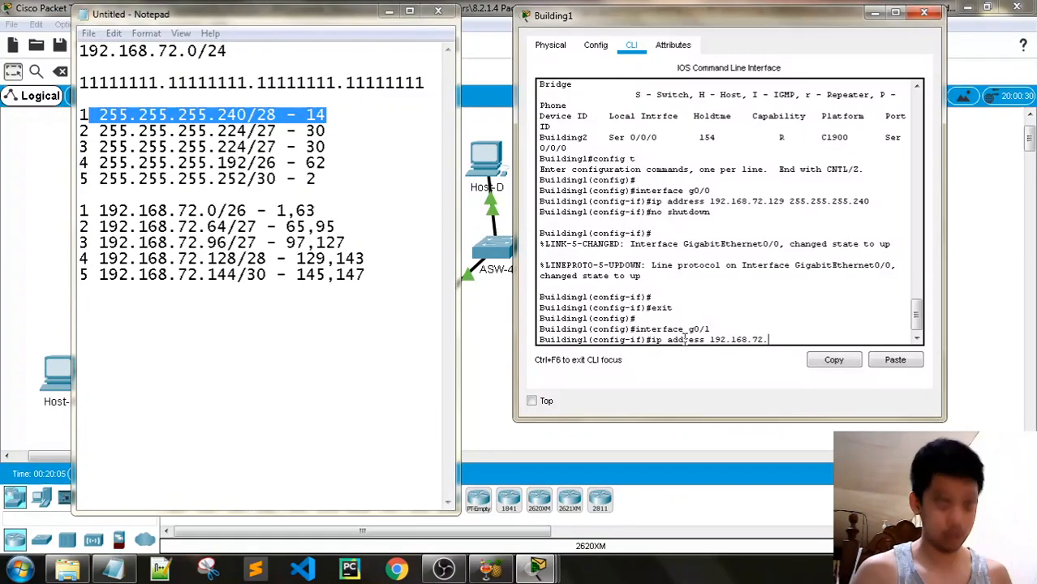
{"action": "type", "text": "65"}
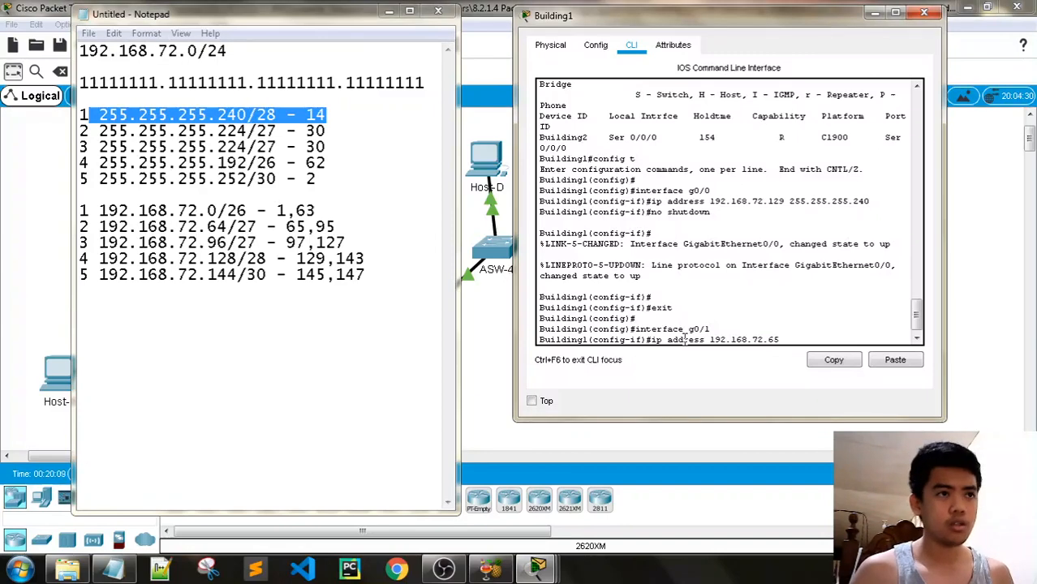
{"action": "type", "text": " 255.25"}
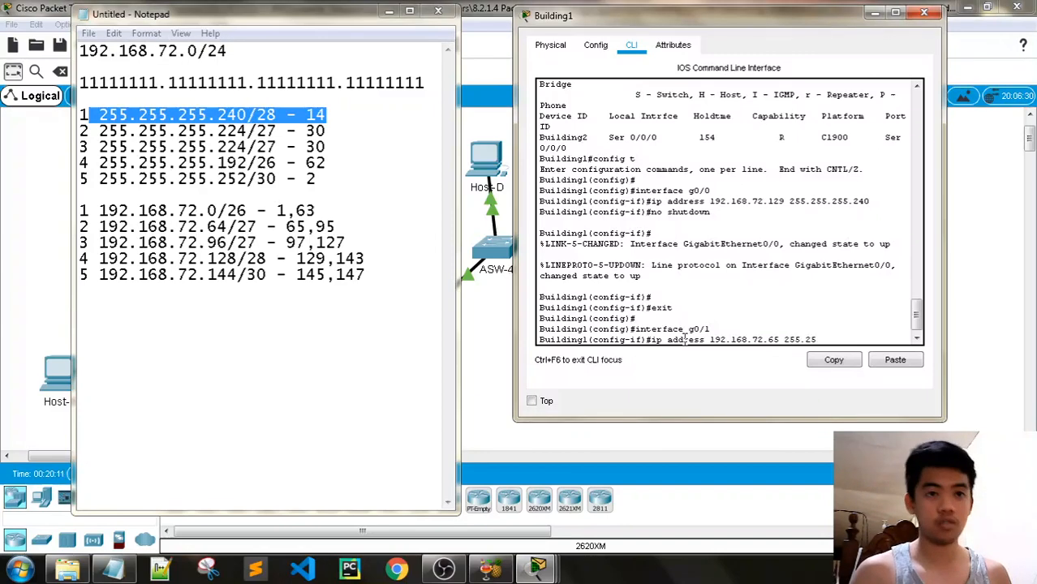
{"action": "type", "text": "5.255.2"}
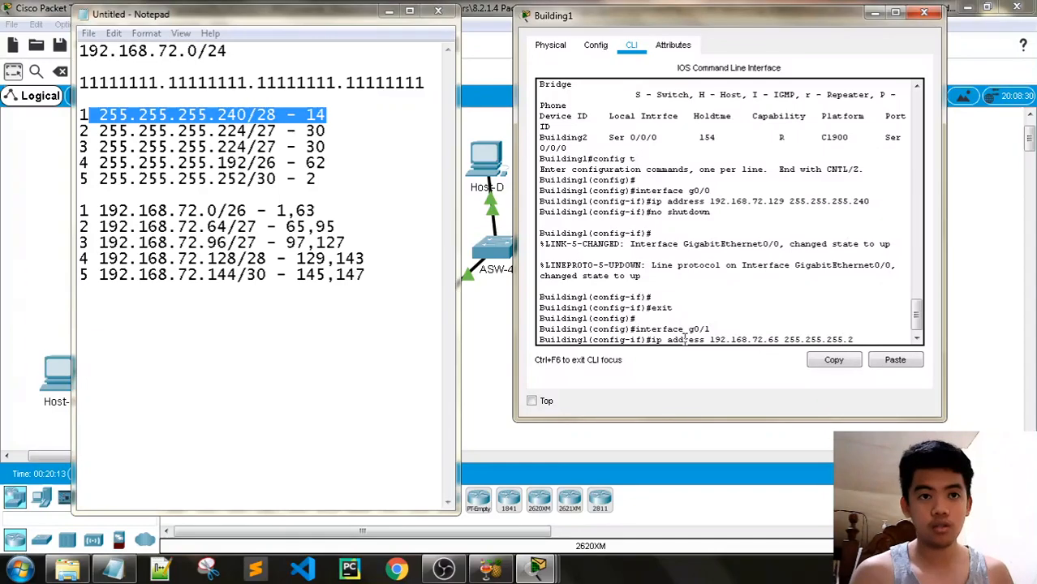
{"action": "type", "text": "24"}
{"action": "key", "text": "Return"}
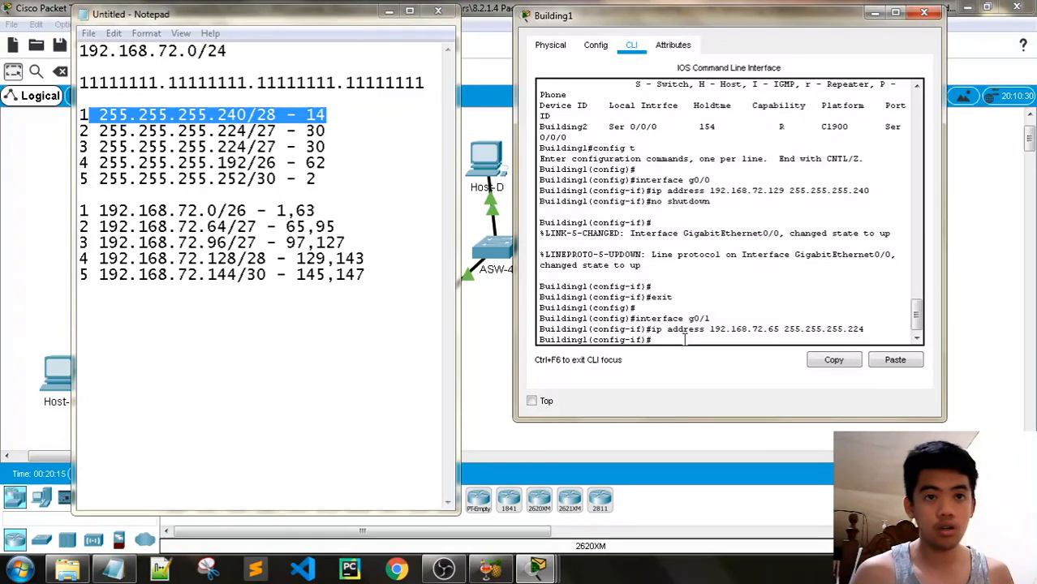
{"action": "type", "text": "no shutdown"}
{"action": "key", "text": "Return"}
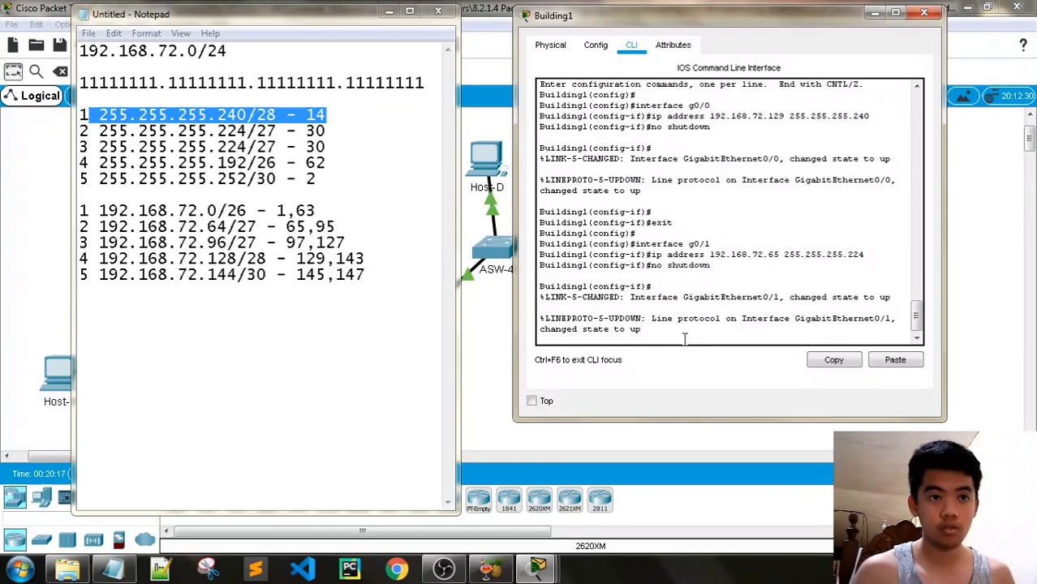
Check the activity instructions, then exit the G0/1 interface configuration
{"action": "mouse_move", "coordinate": [534, 566]}
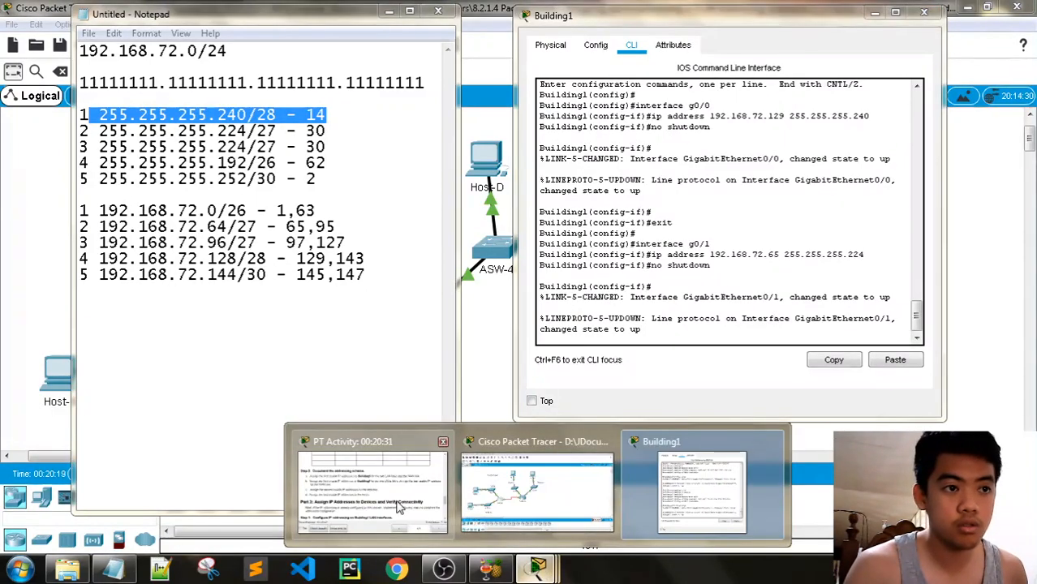
{"action": "left_click", "coordinate": [372, 487]}
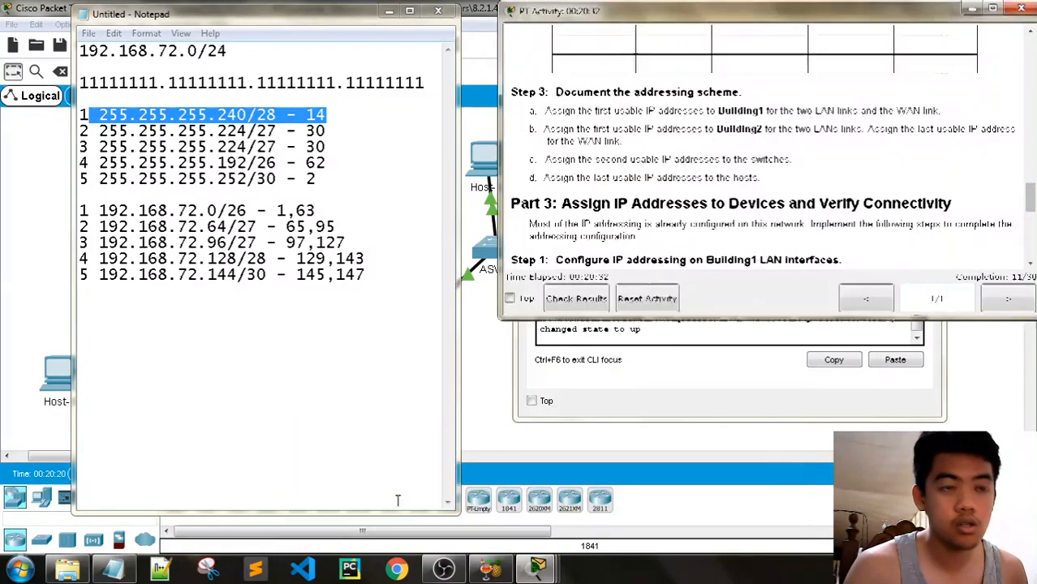
{"action": "left_click", "coordinate": [972, 9]}
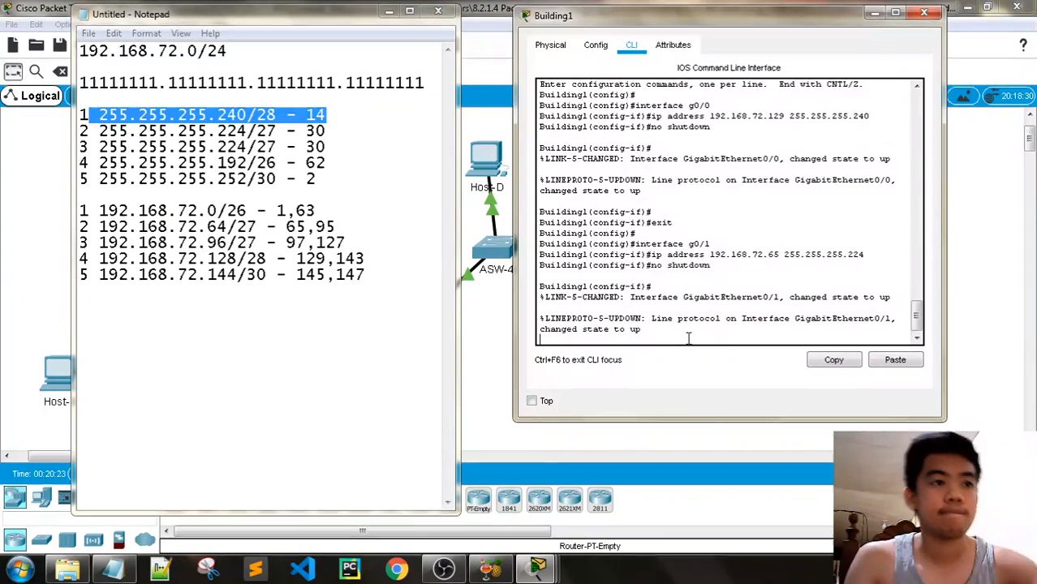
{"action": "key", "text": "Return"}
{"action": "type", "text": "exit"}
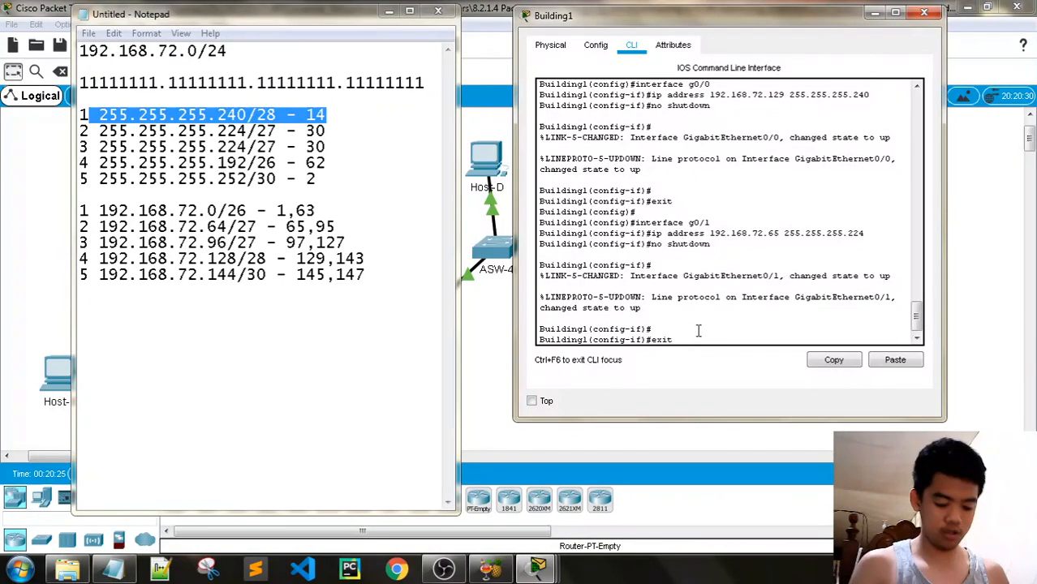
{"action": "key", "text": "Return"}
{"action": "key", "text": "Return"}
Configure interface s0/0/0 with 192.168.72.145 255.255.255.252 and enable it with no shutdown
{"action": "type", "text": "interface s0/0/0"}
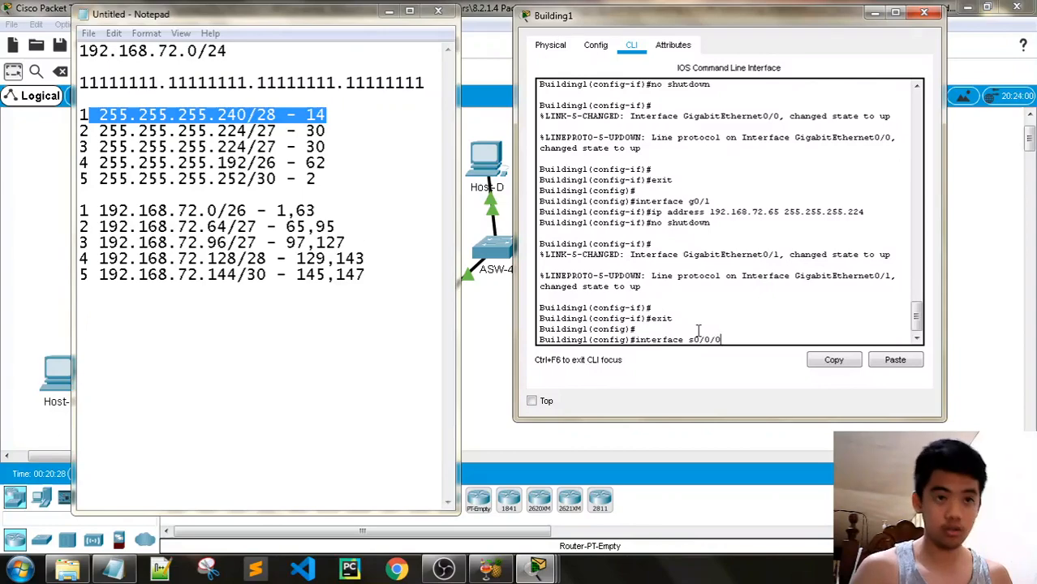
{"action": "key", "text": "Return"}
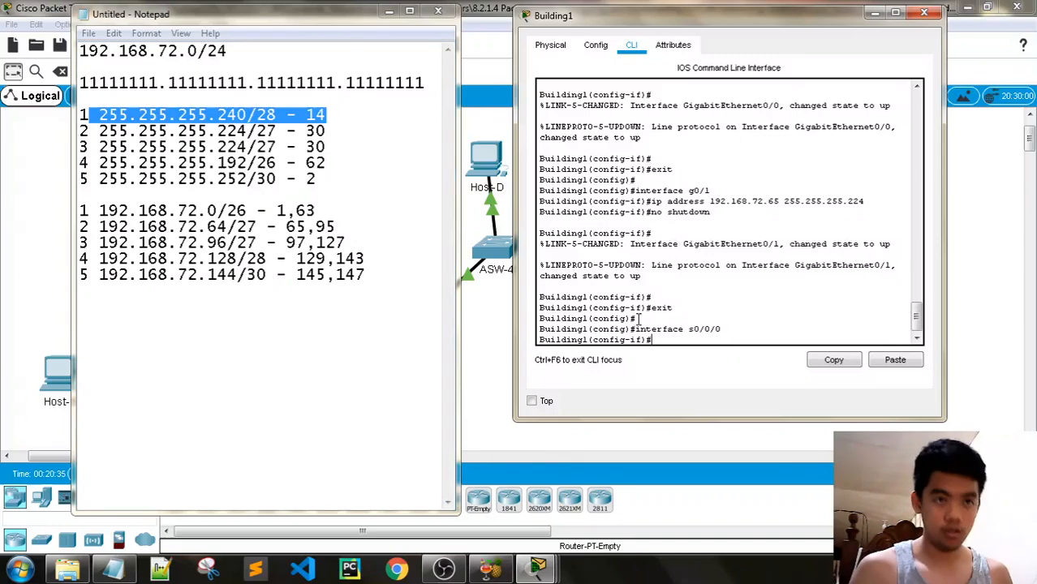
{"action": "type", "text": "192.168"}
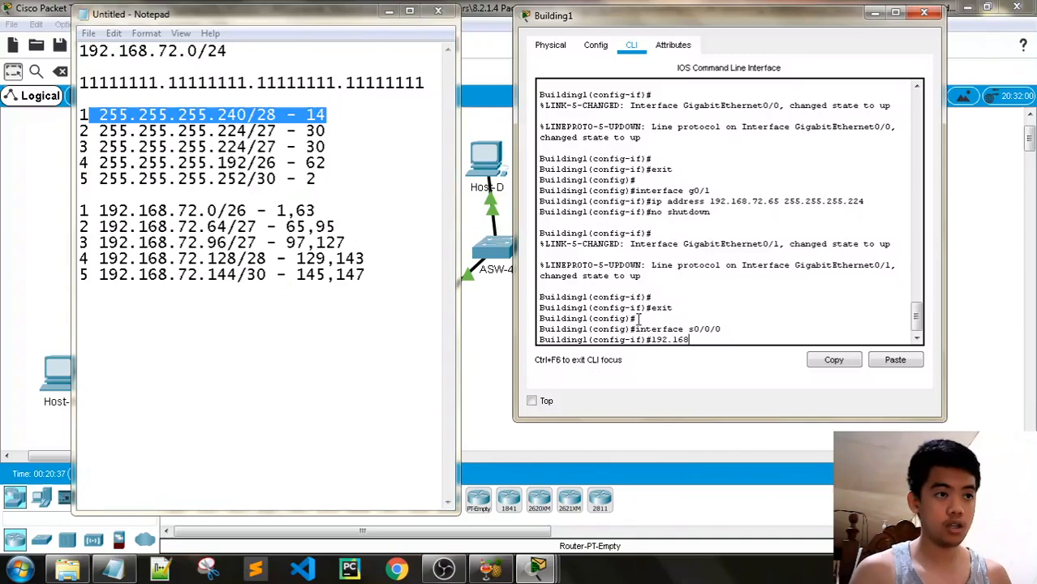
{"action": "type", "text": ".72.1"}
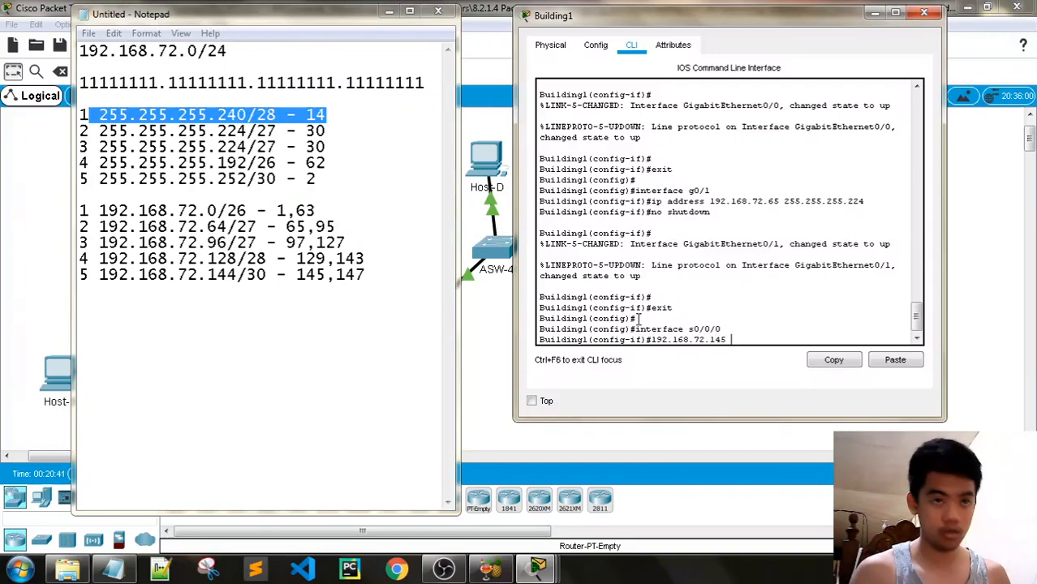
{"action": "type", "text": "45"}
{"action": "key", "text": "Left"}
{"action": "key", "text": "Left"}
{"action": "key", "text": "Left"}
{"action": "key", "text": "Left"}
{"action": "key", "text": "Left"}
{"action": "key", "text": "Left"}
{"action": "key", "text": "Left"}
{"action": "key", "text": "Left"}
{"action": "key", "text": "Left"}
{"action": "key", "text": "Left"}
{"action": "key", "text": "Left"}
{"action": "key", "text": "Left"}
{"action": "key", "text": "Left"}
{"action": "key", "text": "Left"}
{"action": "key", "text": "Left"}
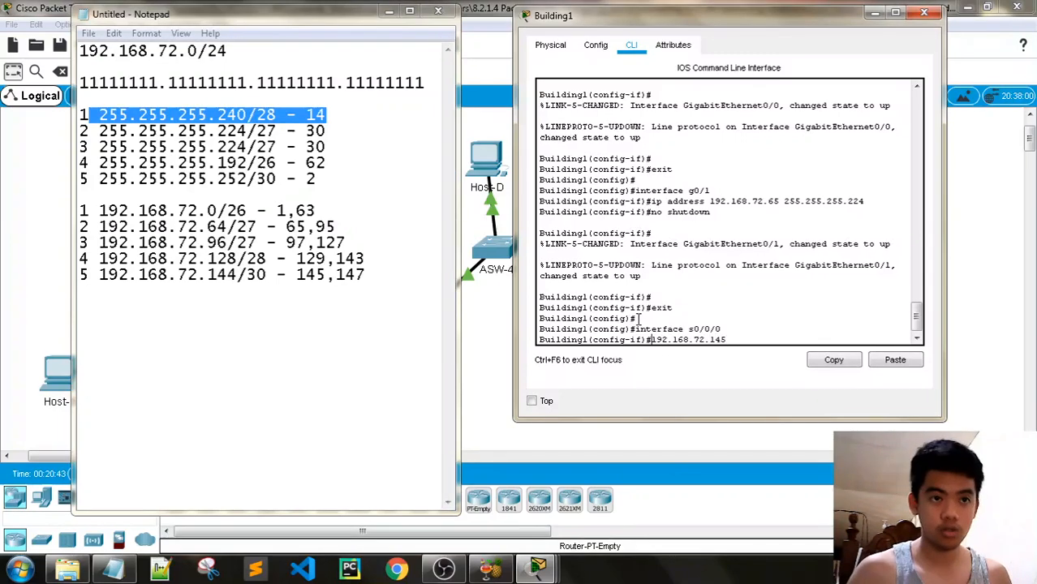
{"action": "type", "text": "ip address"}
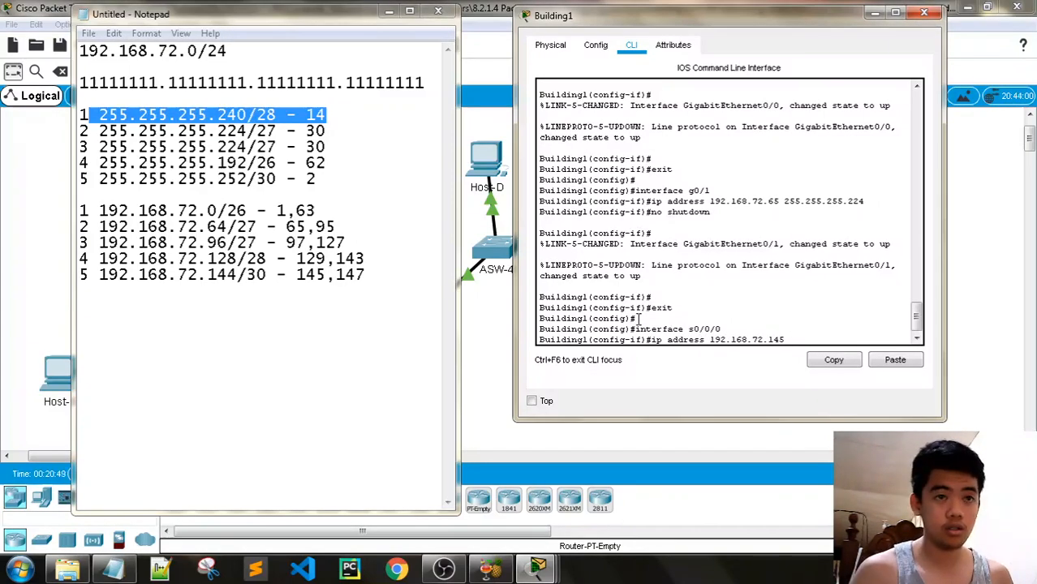
{"action": "type", "text": "255.255."}
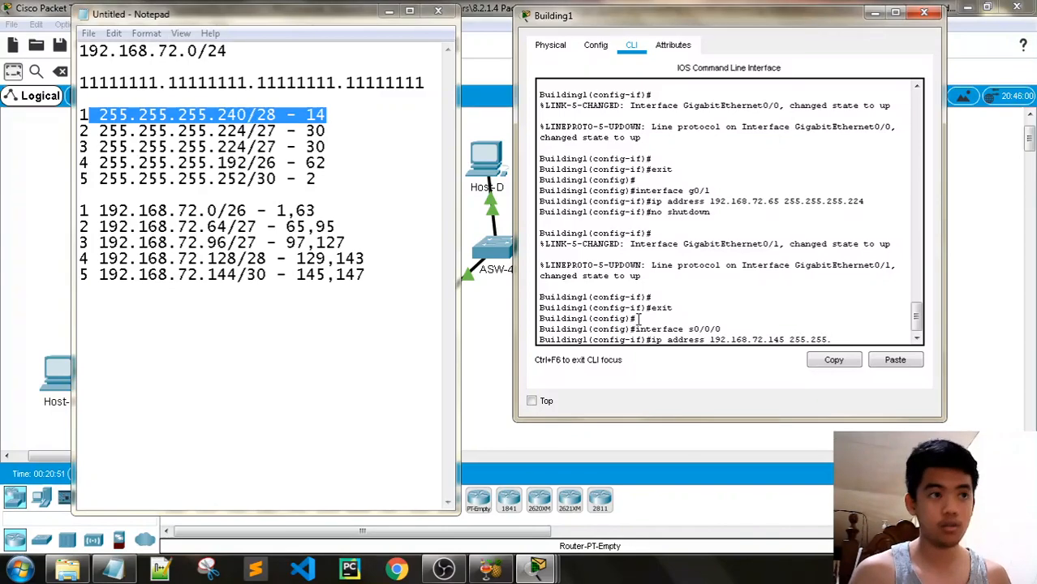
{"action": "type", "text": "255.252"}
{"action": "key", "text": "Return"}
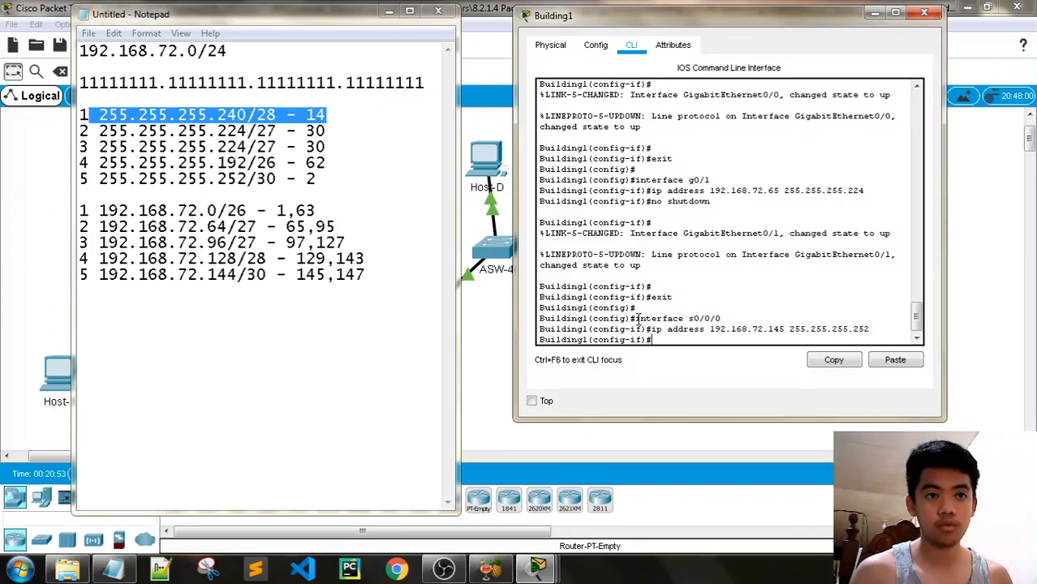
{"action": "type", "text": "no shutdonw"}
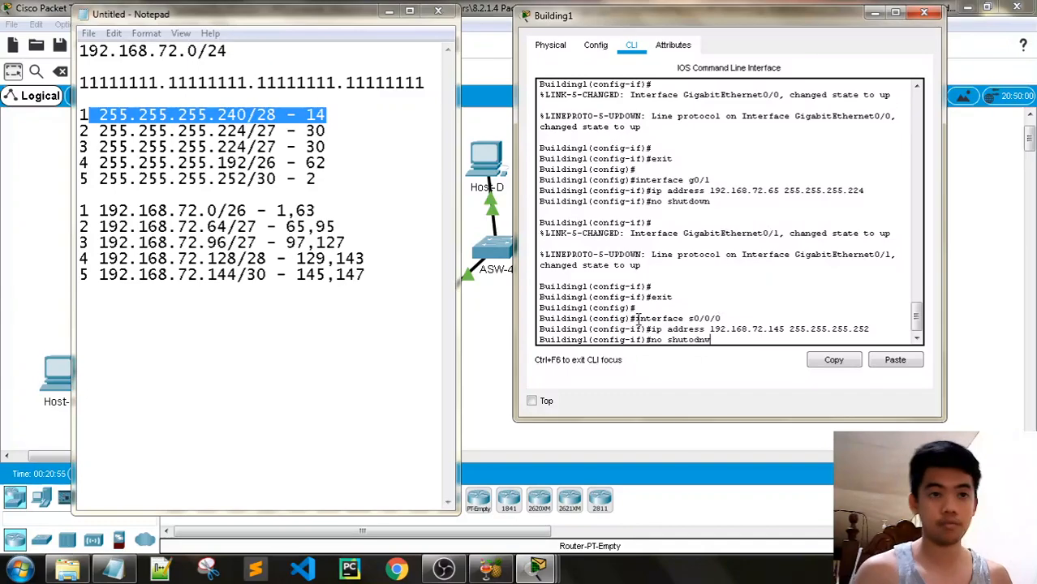
{"action": "key", "text": "BackSpace"}
{"action": "key", "text": "BackSpace"}
{"action": "type", "text": "wn"}
{"action": "key", "text": "Return"}
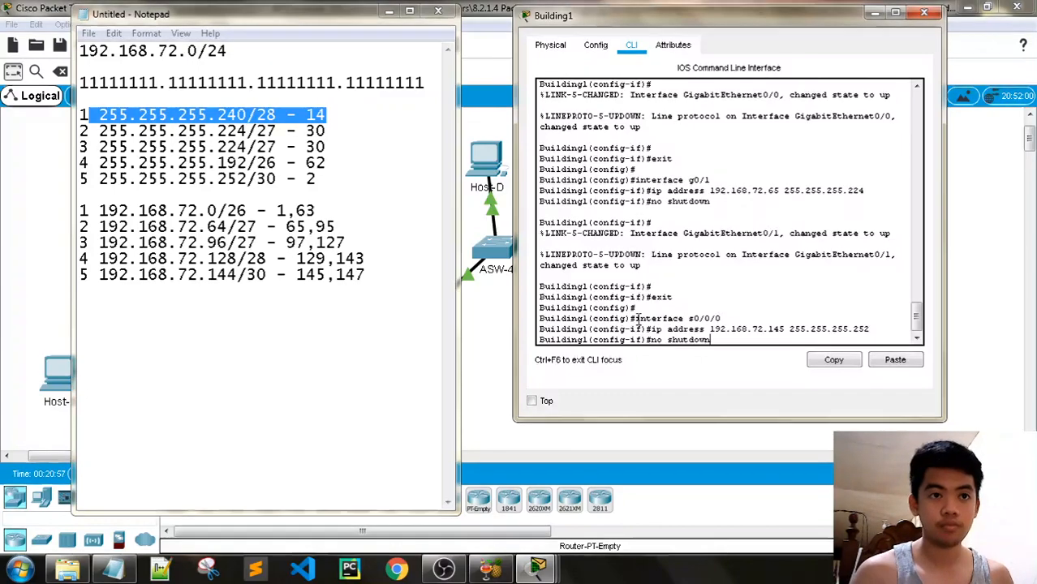
Scroll the activity instructions to Part 3's steps and minimize Notepad to reveal the topology
{"action": "mouse_move", "coordinate": [538, 567]}
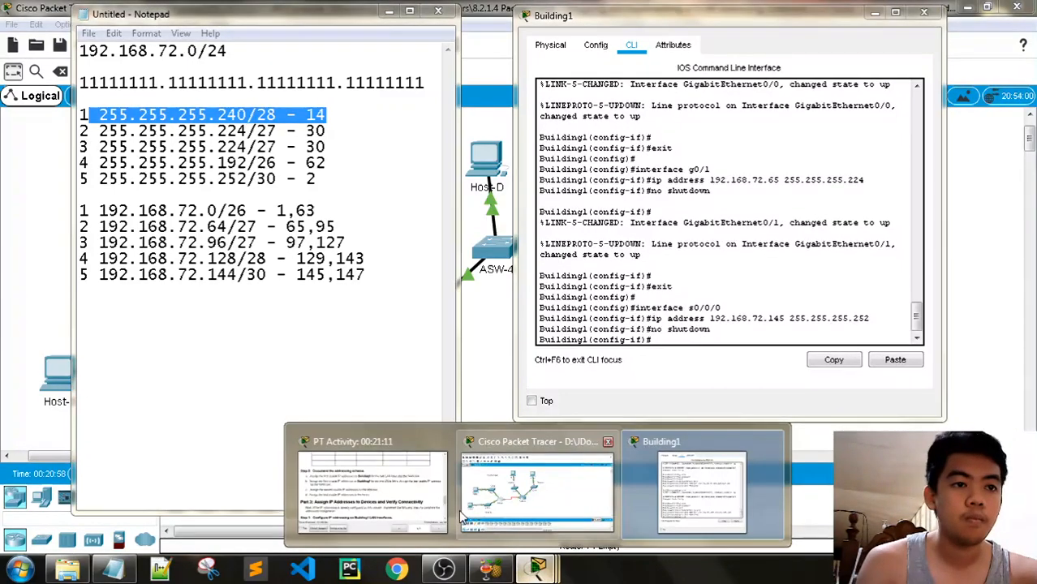
{"action": "left_click", "coordinate": [372, 487]}
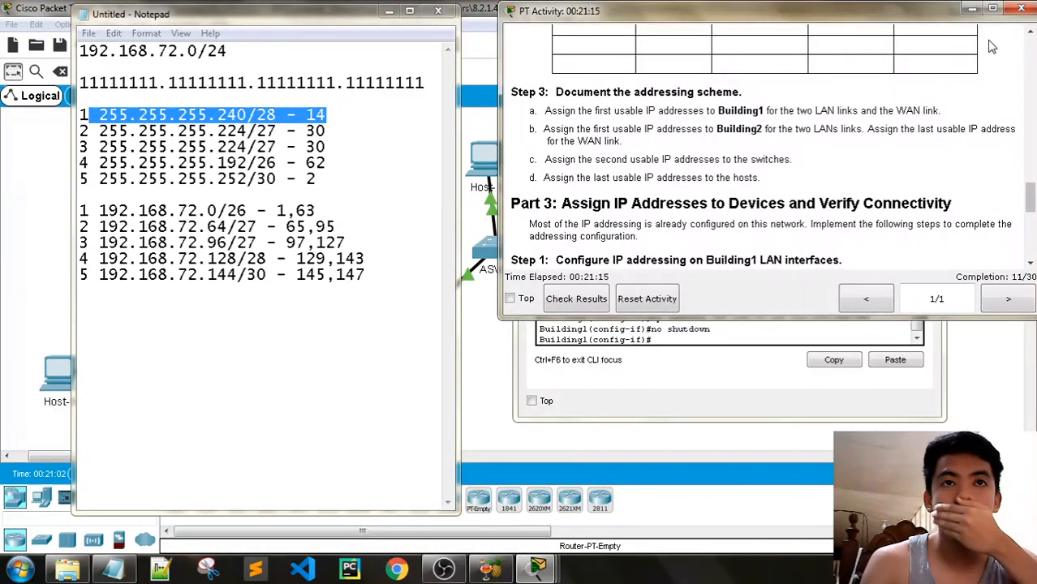
{"action": "scroll", "coordinate": [1020, 182], "scroll_direction": "down", "scroll_amount": 5}
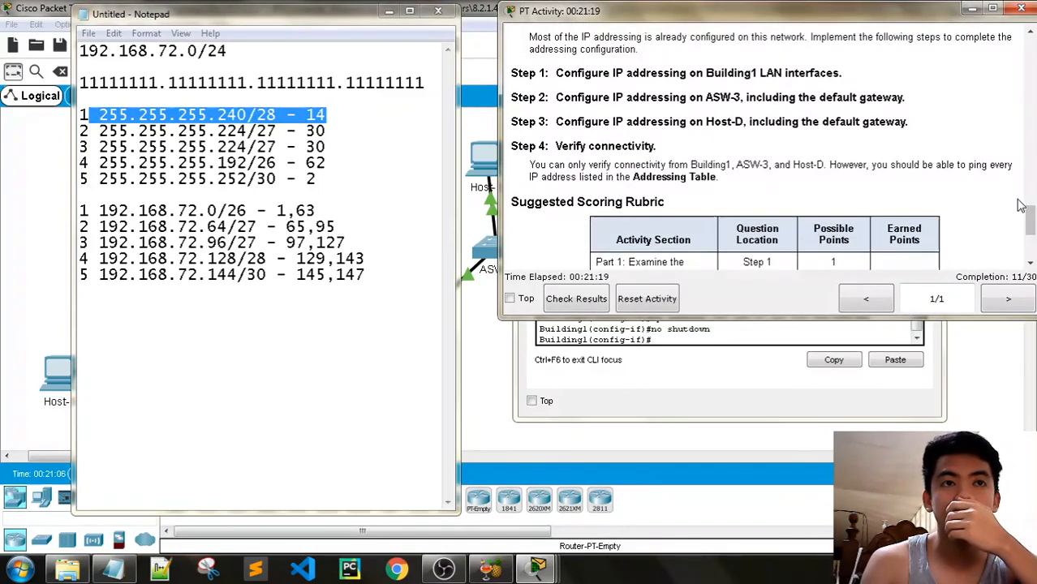
{"action": "left_click_drag", "start_coordinate": [1030, 219], "coordinate": [1031, 207]}
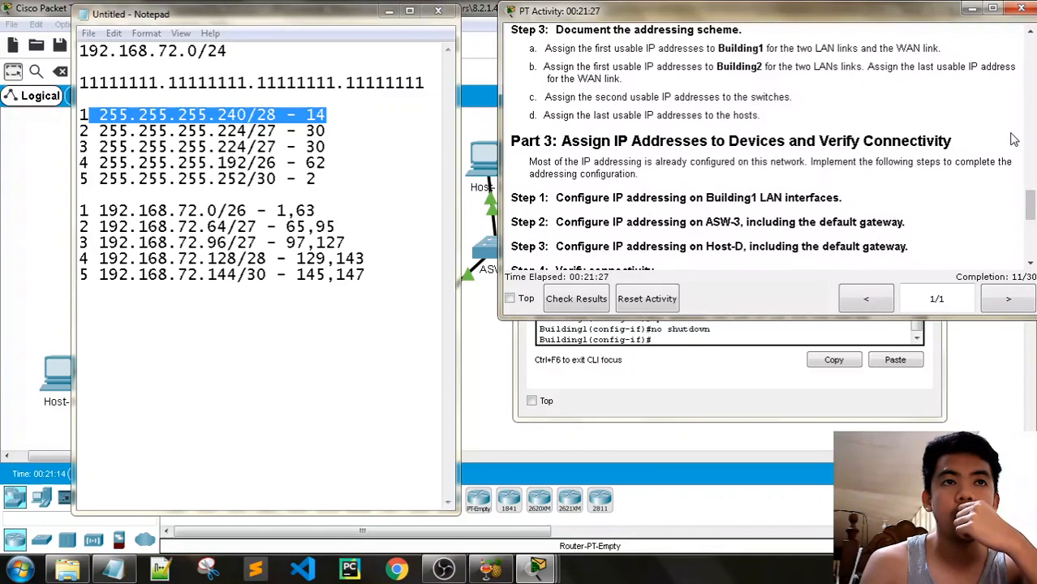
{"action": "scroll", "coordinate": [1020, 210], "scroll_direction": "down", "scroll_amount": 2}
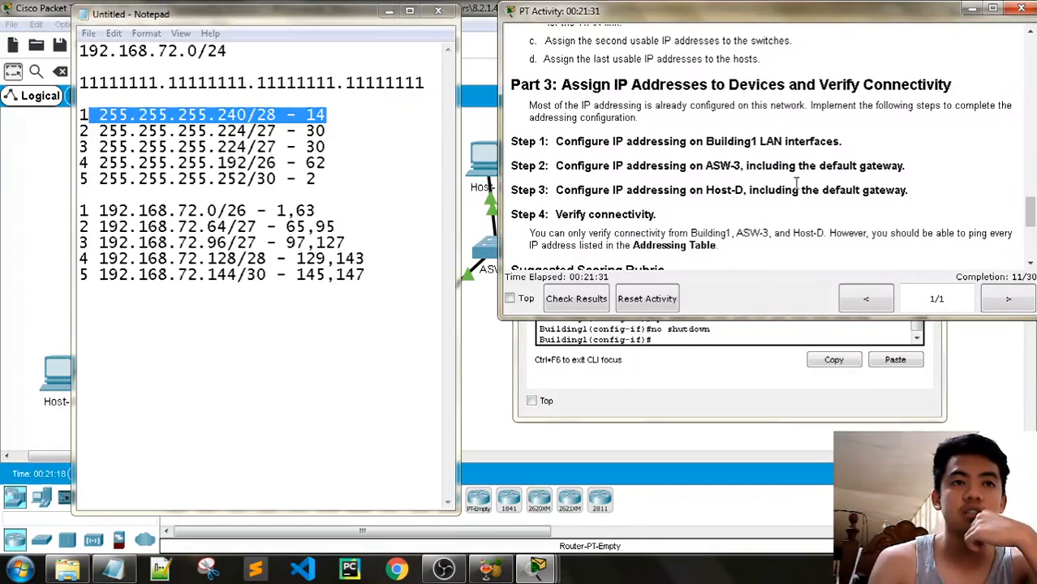
{"action": "left_click", "coordinate": [390, 13]}
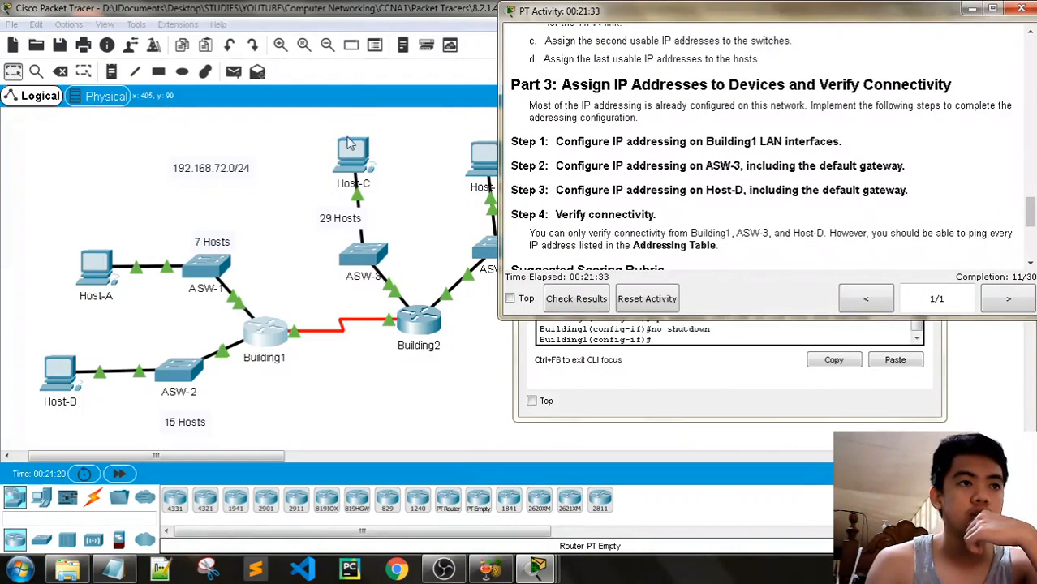
Close Building1's window, then open ASW-3's CLI and enter enable and config t
{"action": "left_click", "coordinate": [671, 373]}
{"action": "left_click", "coordinate": [931, 14]}
{"action": "left_click", "coordinate": [375, 266]}
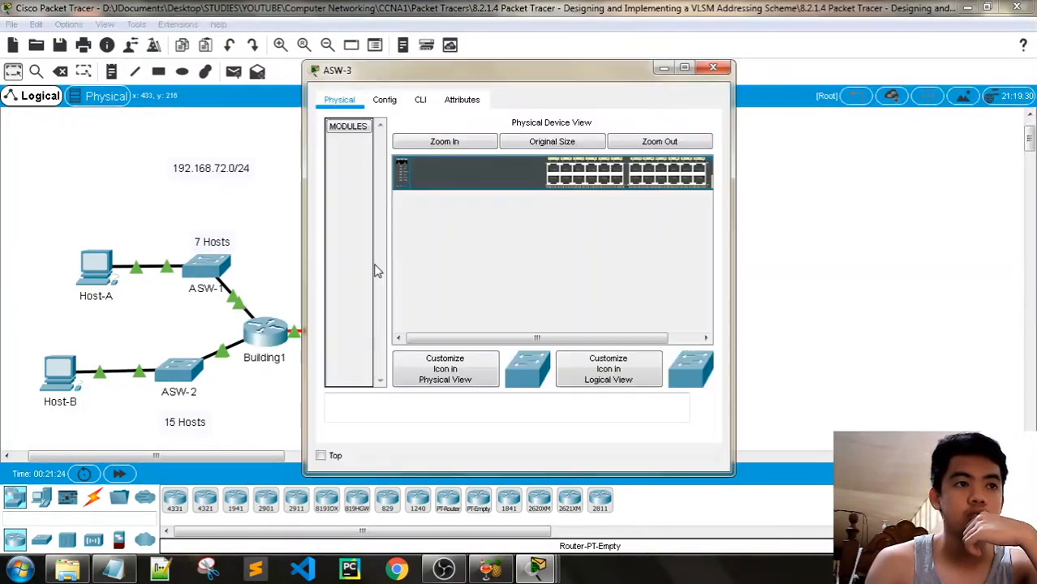
{"action": "left_click", "coordinate": [421, 99]}
{"action": "left_click_drag", "start_coordinate": [515, 71], "coordinate": [297, 72]}
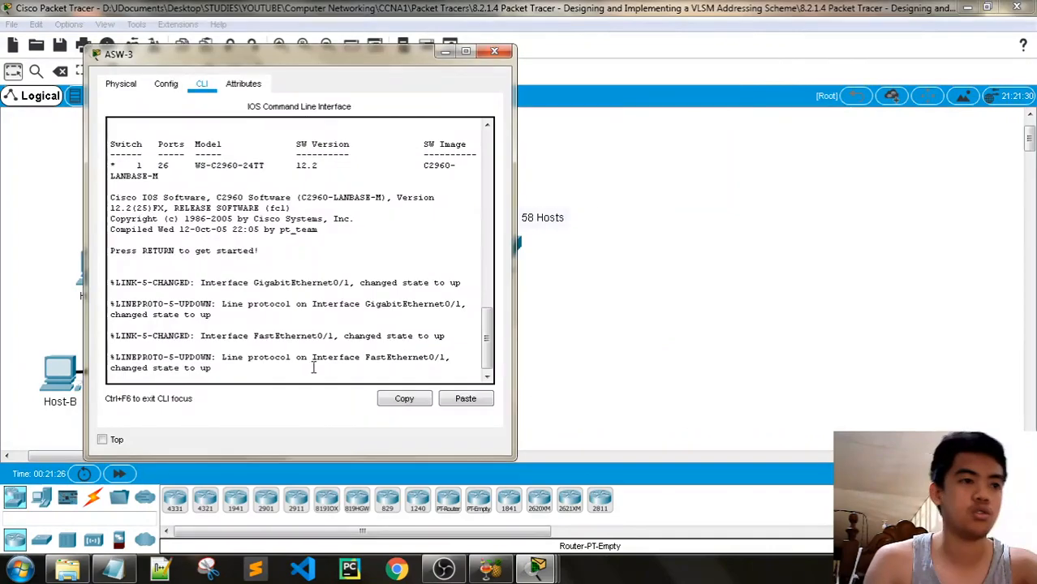
{"action": "key", "text": "Return"}
{"action": "key", "text": "Return"}
{"action": "key", "text": "Return"}
{"action": "type", "text": "en"}
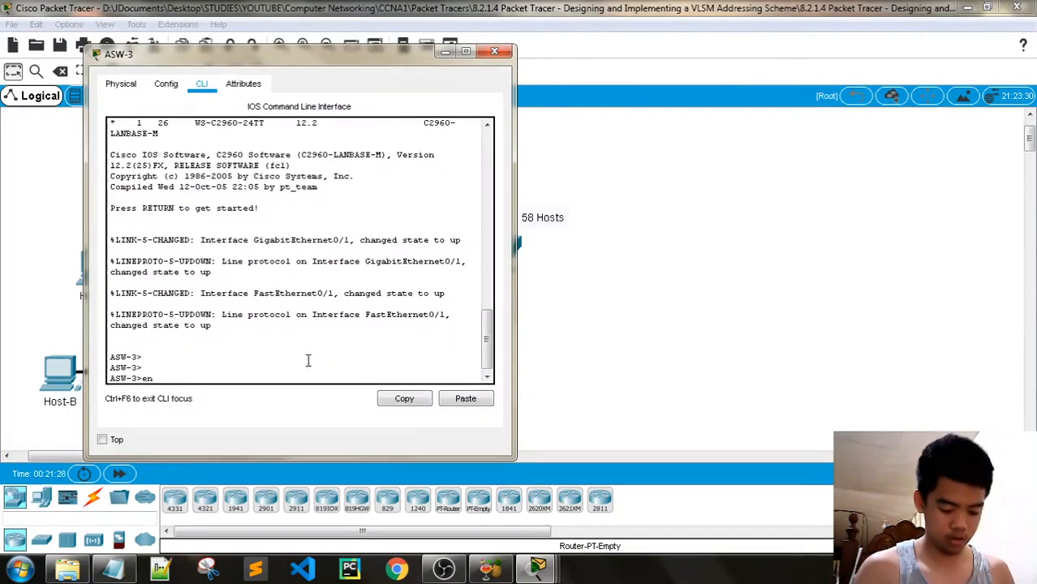
{"action": "key", "text": "Return"}
{"action": "type", "text": "con"}
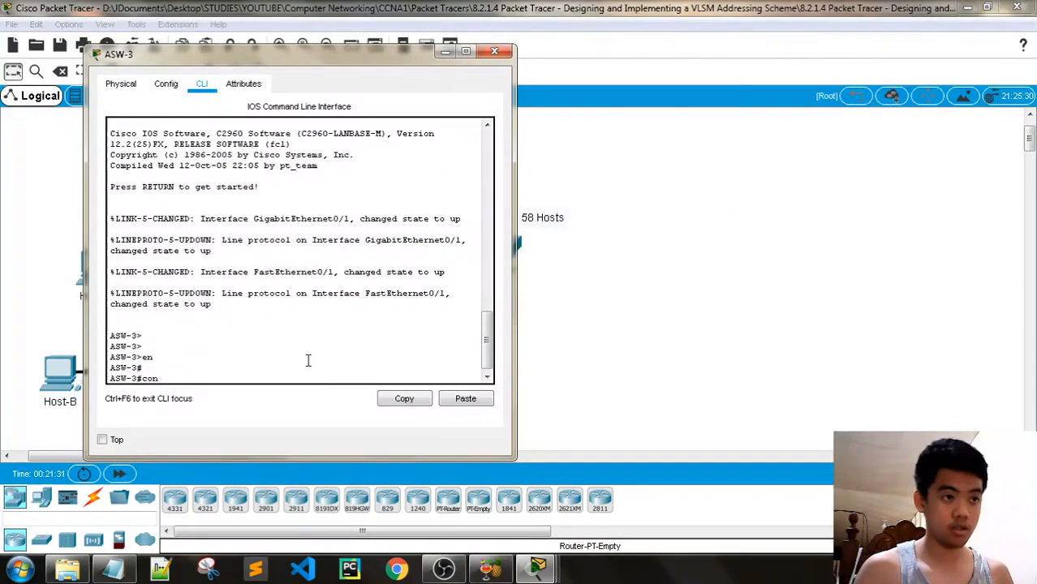
{"action": "type", "text": "fig t"}
{"action": "key", "text": "Return"}
{"action": "key", "text": "Return"}
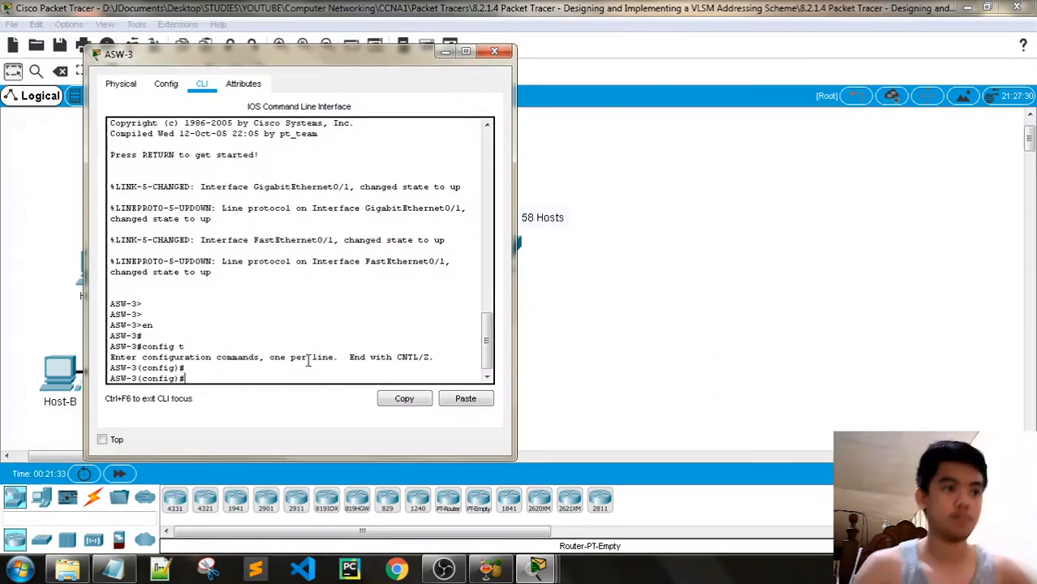
{"action": "left_click_drag", "start_coordinate": [285, 72], "coordinate": [239, 57]}
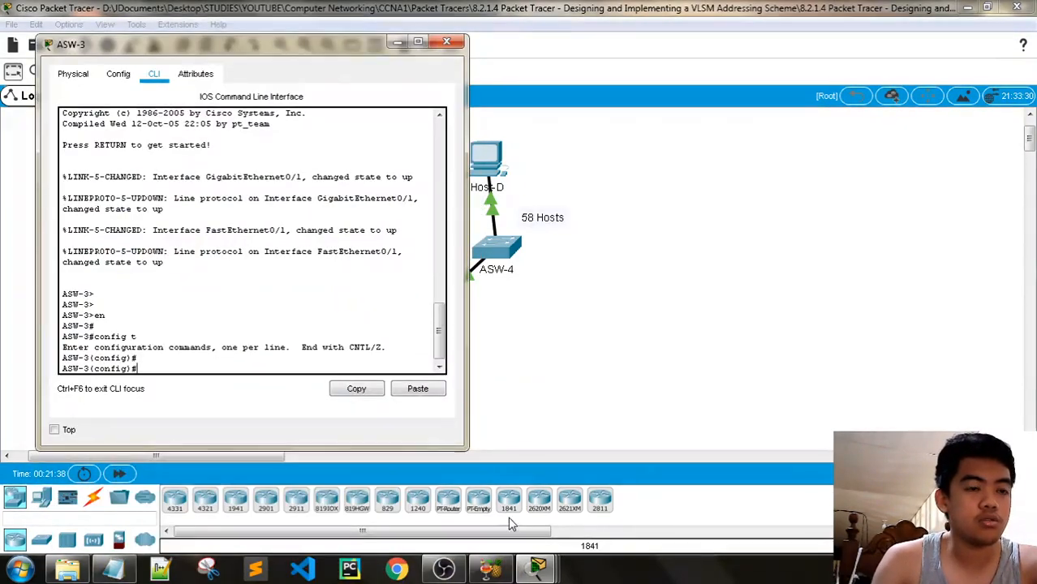
Bring the PT Activity instructions and then the Notepad subnet plan in front of the ASW-3 console
{"action": "mouse_move", "coordinate": [537, 566]}
{"action": "left_click", "coordinate": [435, 500]}
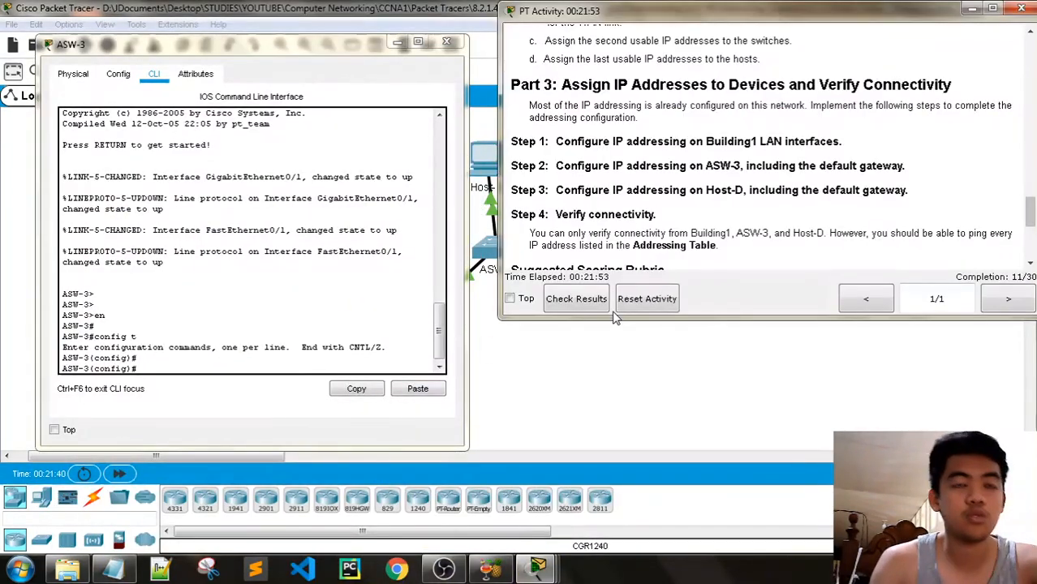
{"action": "left_click", "coordinate": [114, 569]}
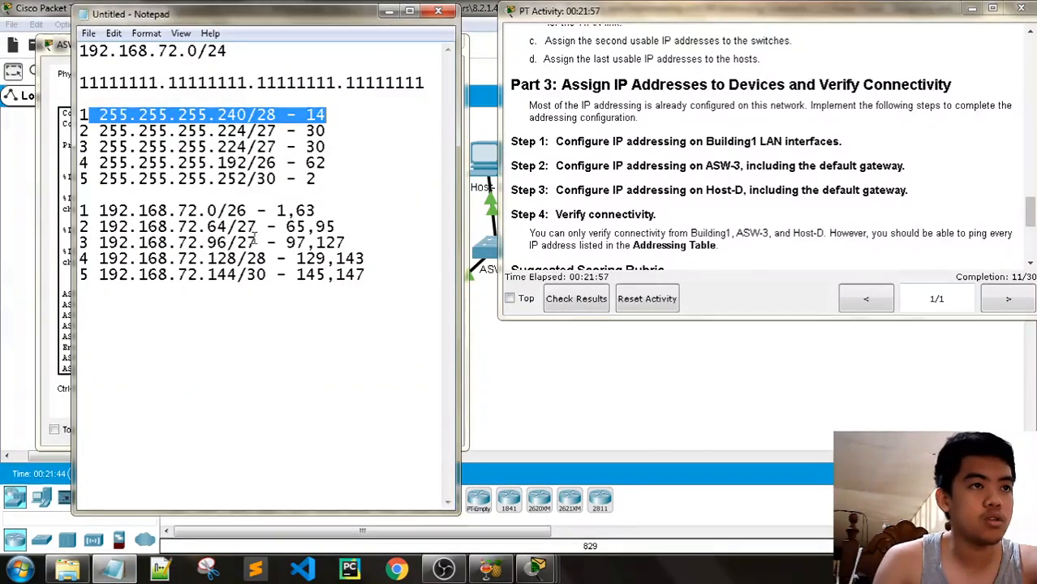
Check the /27 prefix on the 192.168.72.96 line of the subnet notes, then clear the selection
{"action": "left_click_drag", "start_coordinate": [258, 242], "coordinate": [236, 237]}
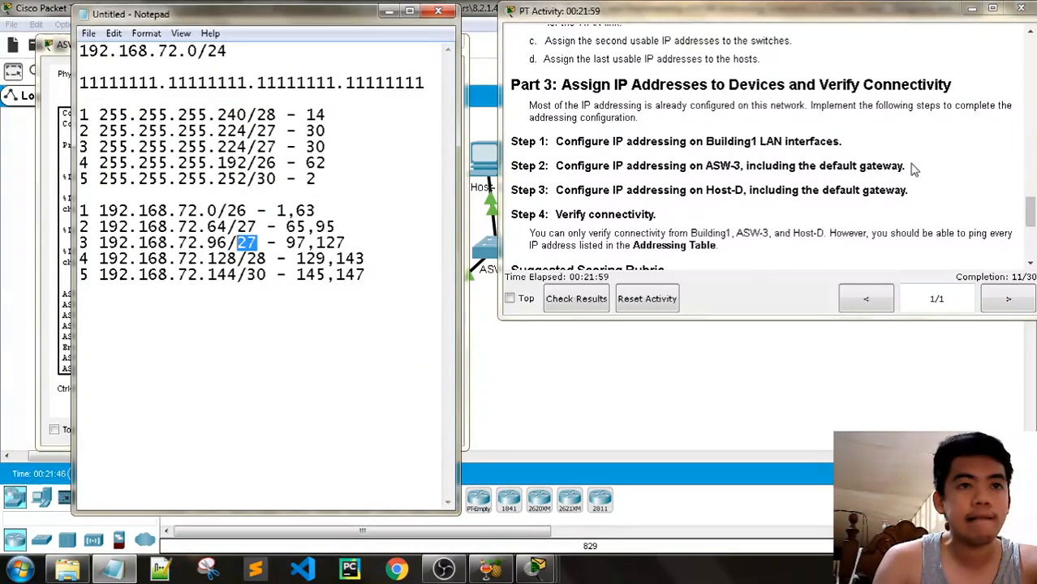
{"action": "left_click_drag", "start_coordinate": [1029, 219], "coordinate": [1033, 214]}
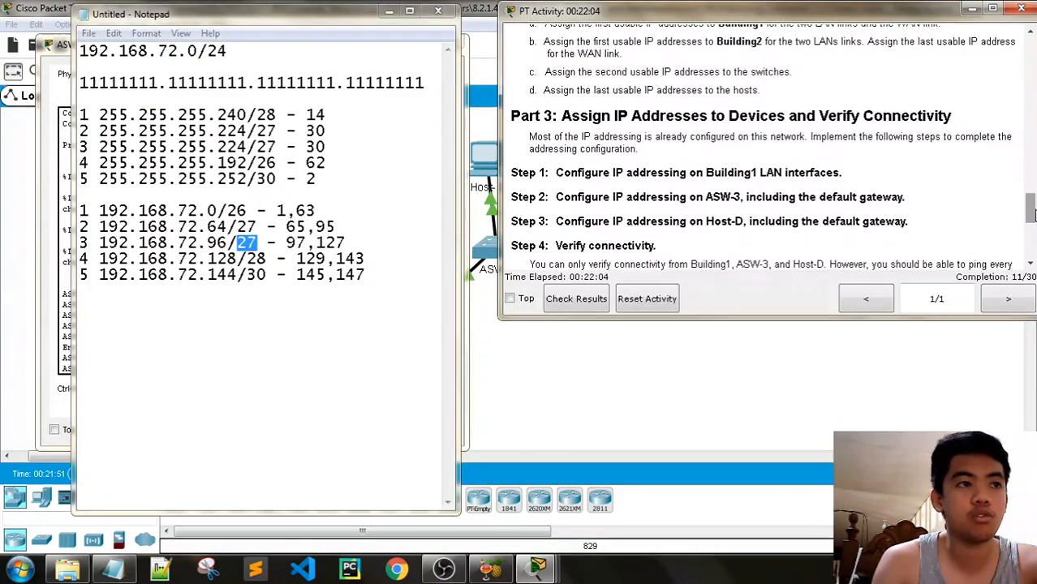
{"action": "left_click", "coordinate": [308, 242]}
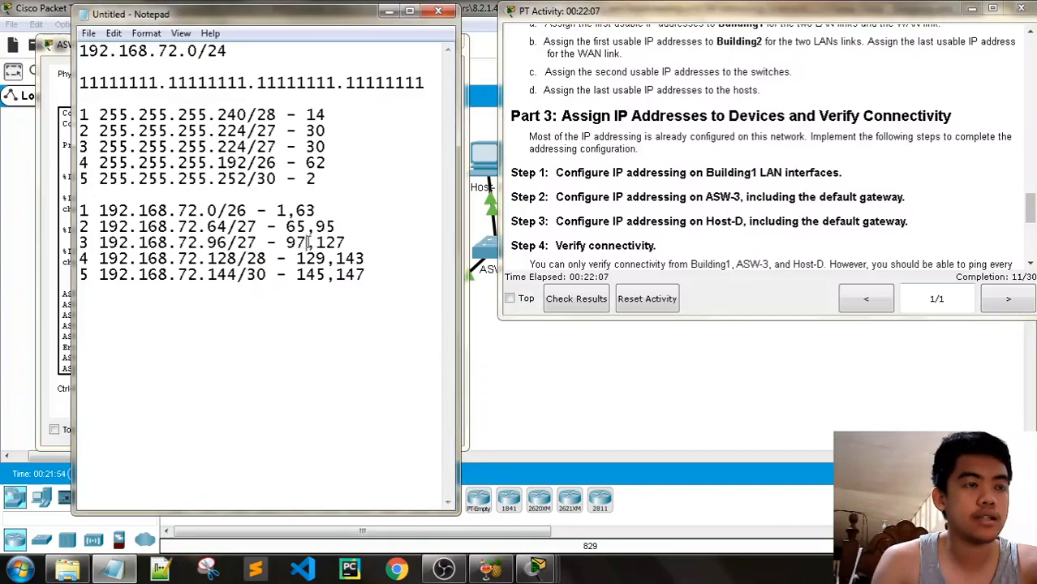
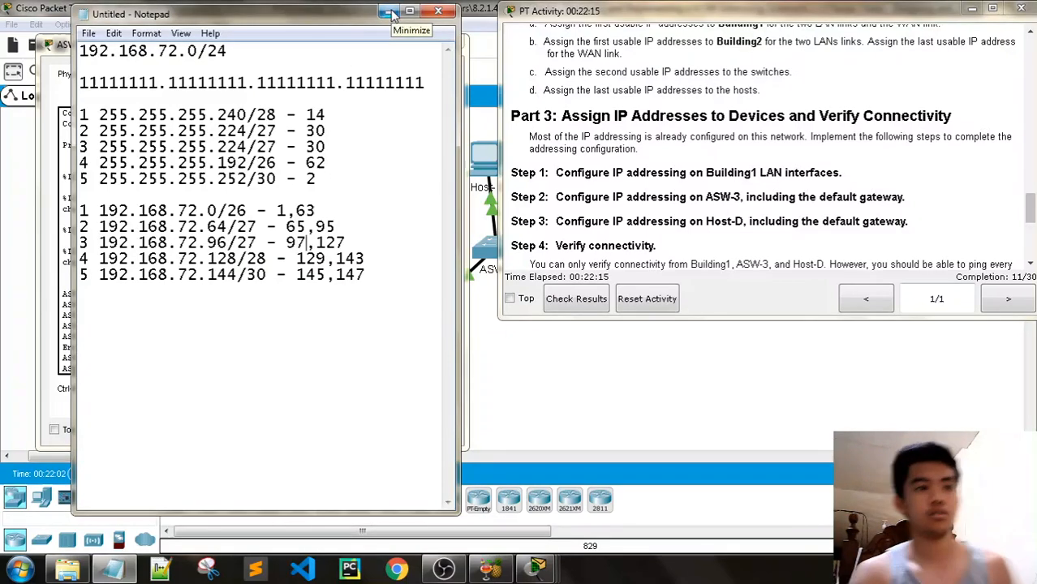
Address ASW-3's VLAN 1 as 192.168.72.98 255.255.255.224 and bring it up with no shutdown
{"action": "left_click_drag", "start_coordinate": [304, 16], "coordinate": [685, 21]}
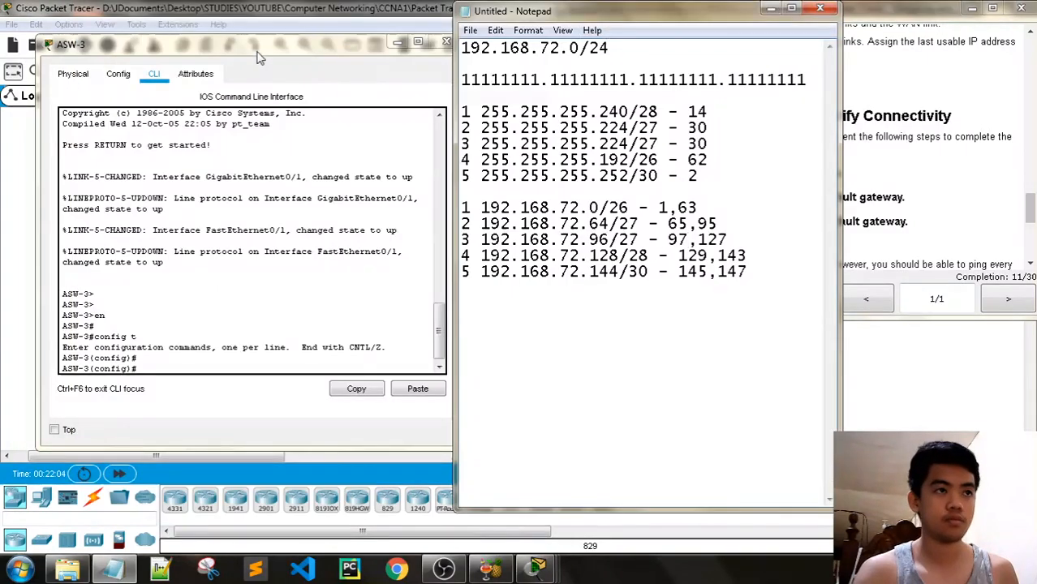
{"action": "left_click", "coordinate": [184, 376]}
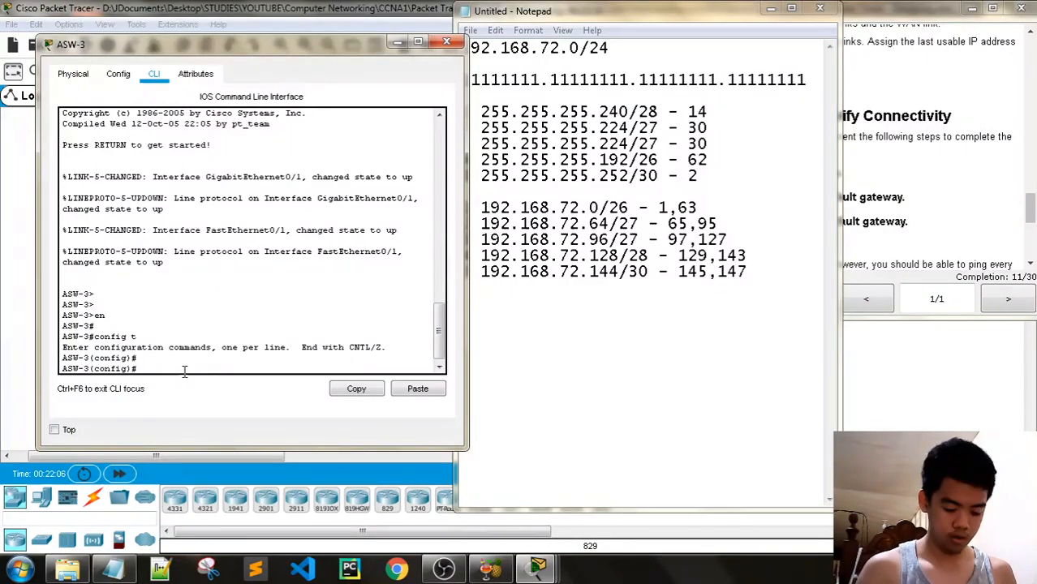
{"action": "type", "text": "interface vlan 1"}
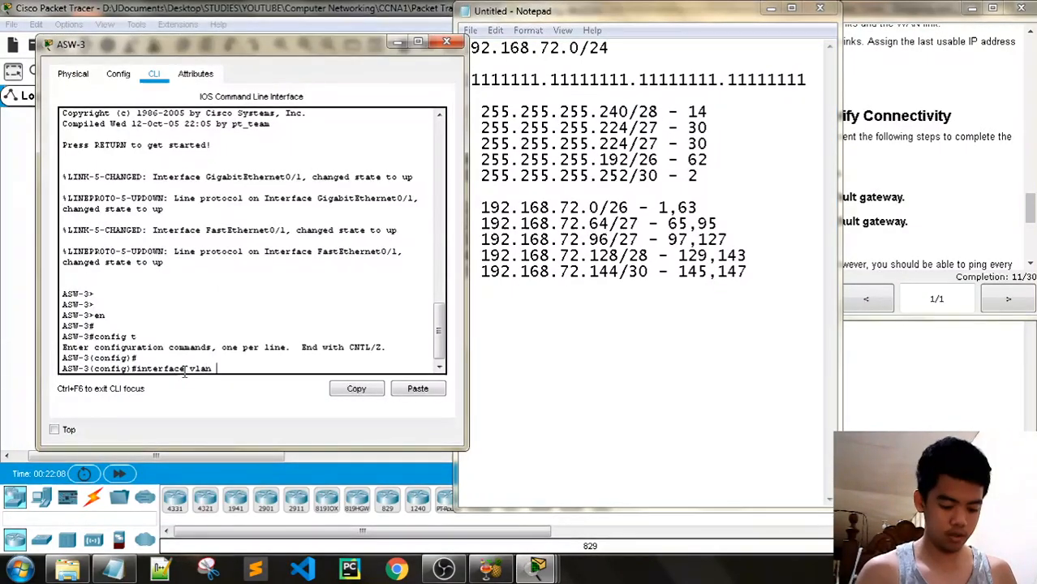
{"action": "key", "text": "Return"}
{"action": "key", "text": "Return"}
{"action": "type", "text": "ip a"}
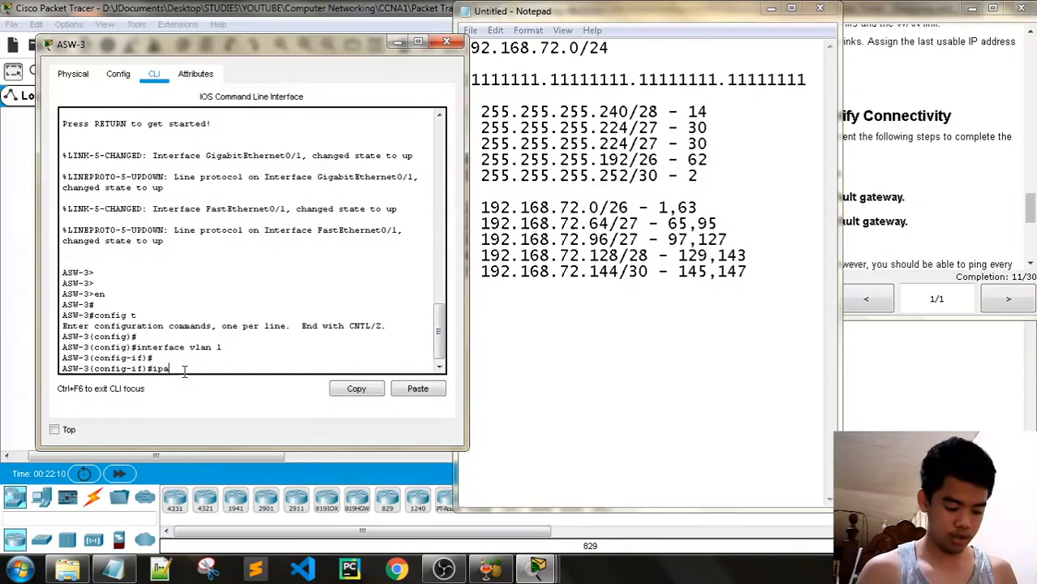
{"action": "type", "text": "ddress 1"}
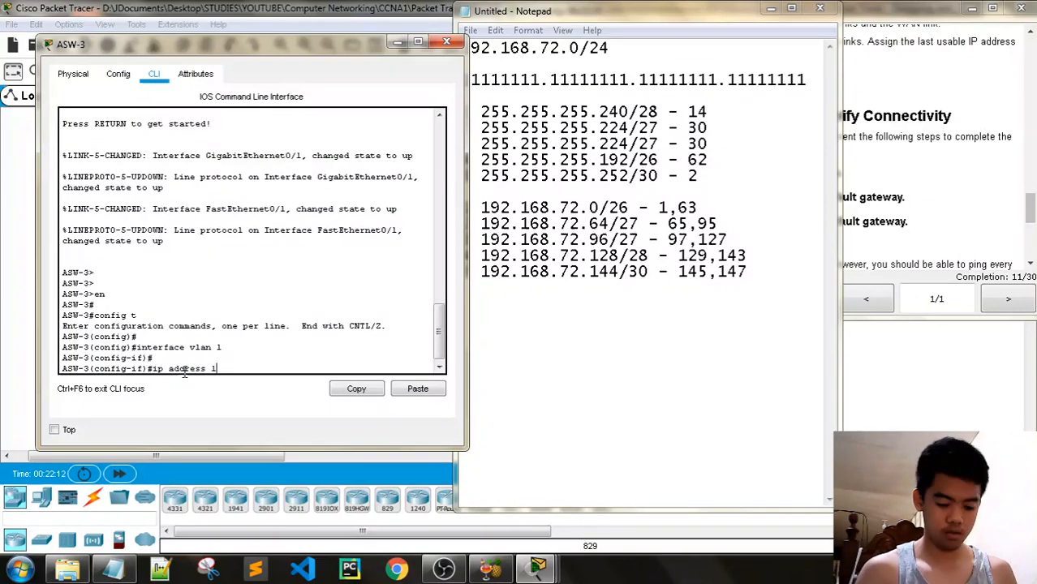
{"action": "type", "text": "92.168."}
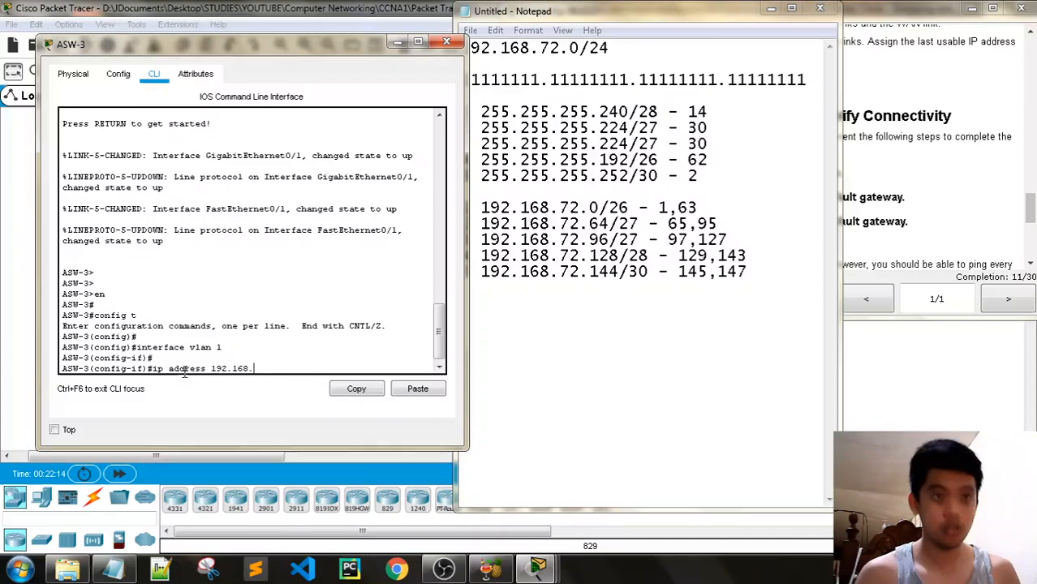
{"action": "type", "text": "72."}
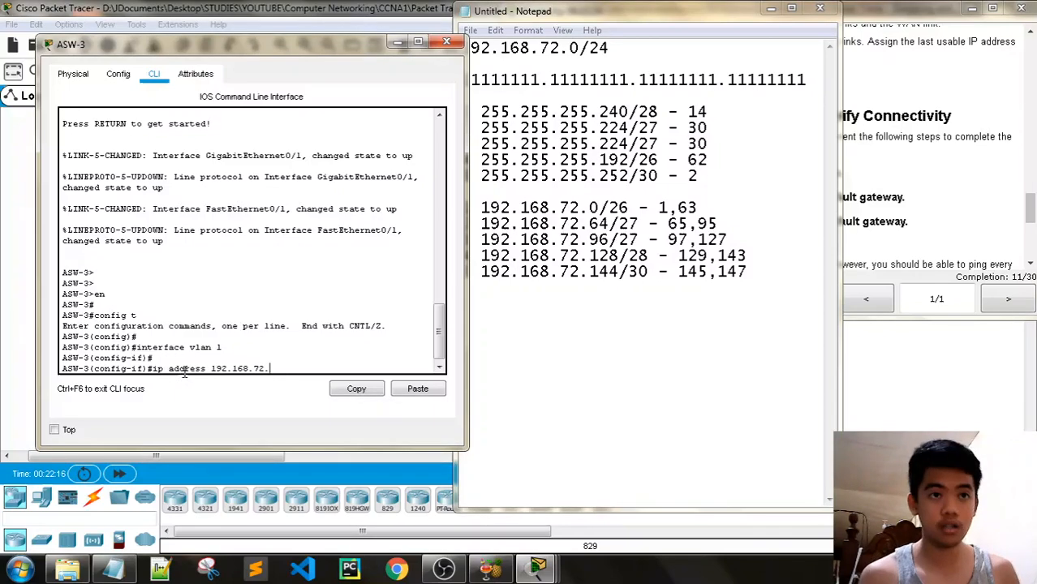
{"action": "type", "text": "8"}
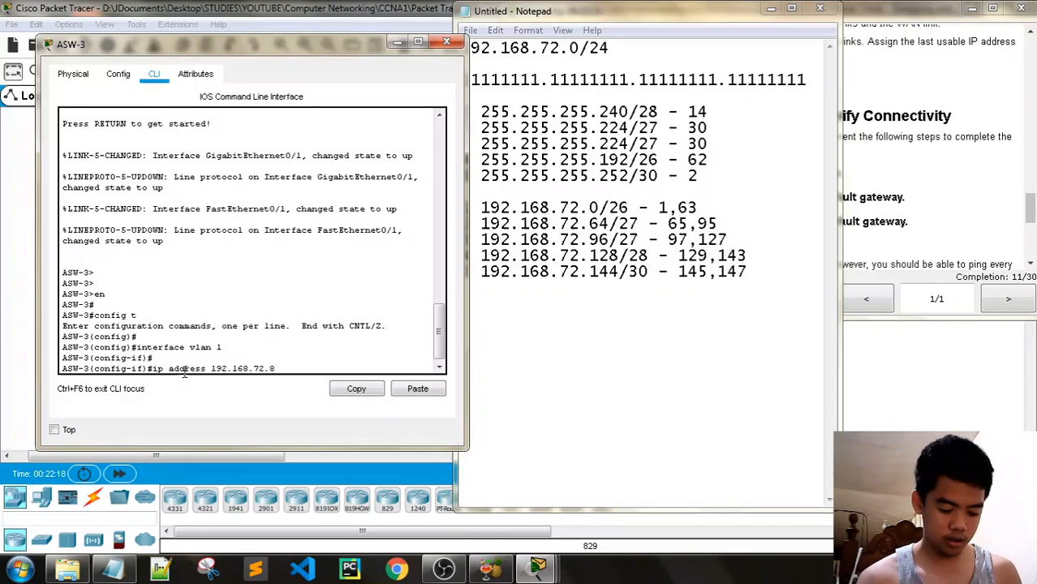
{"action": "key", "text": "BackSpace"}
{"action": "type", "text": "98"}
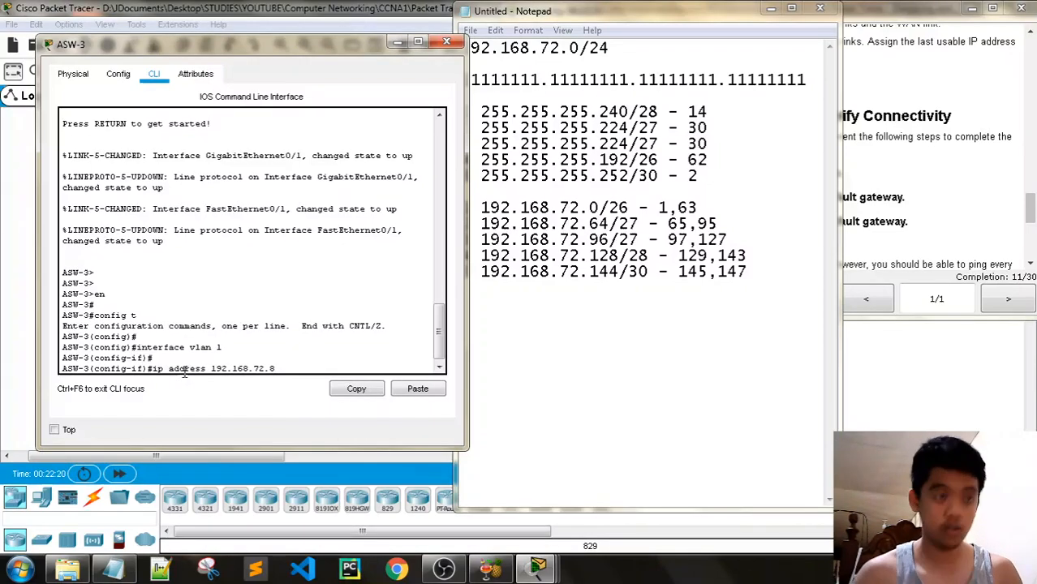
{"action": "type", "text": " 255."}
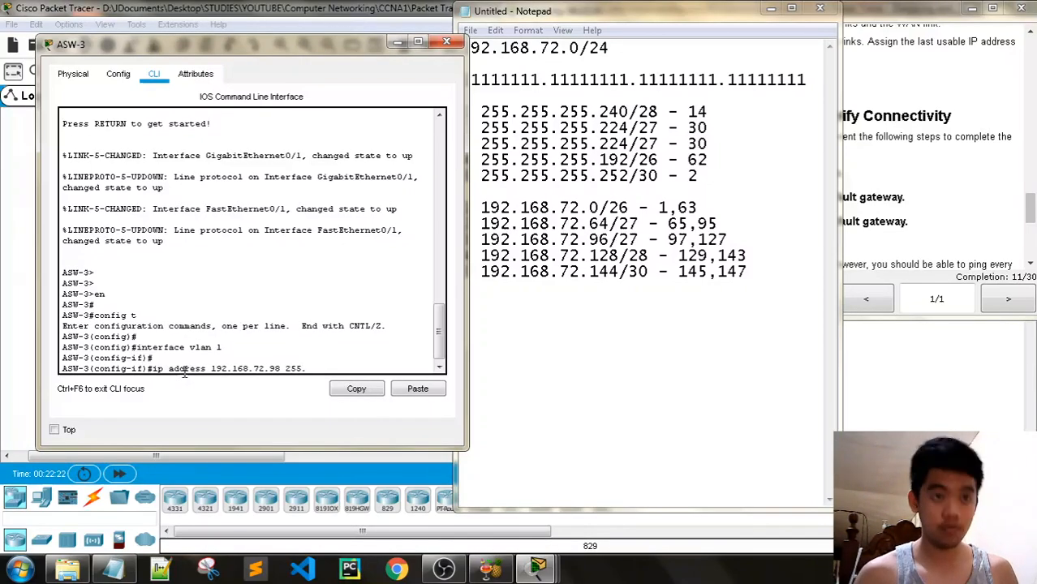
{"action": "type", "text": "255"}
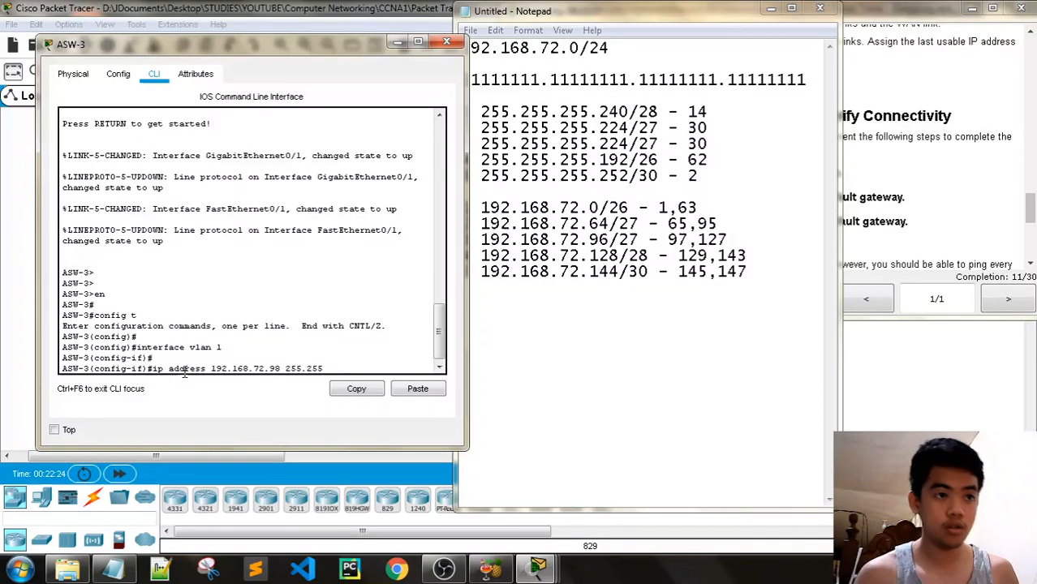
{"action": "type", "text": ".255.22"}
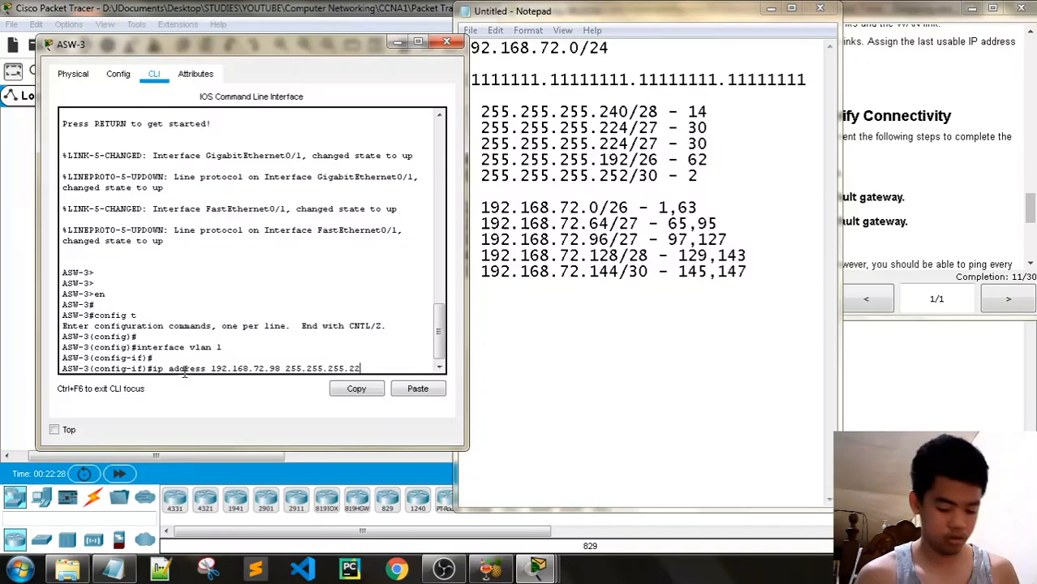
{"action": "type", "text": "4"}
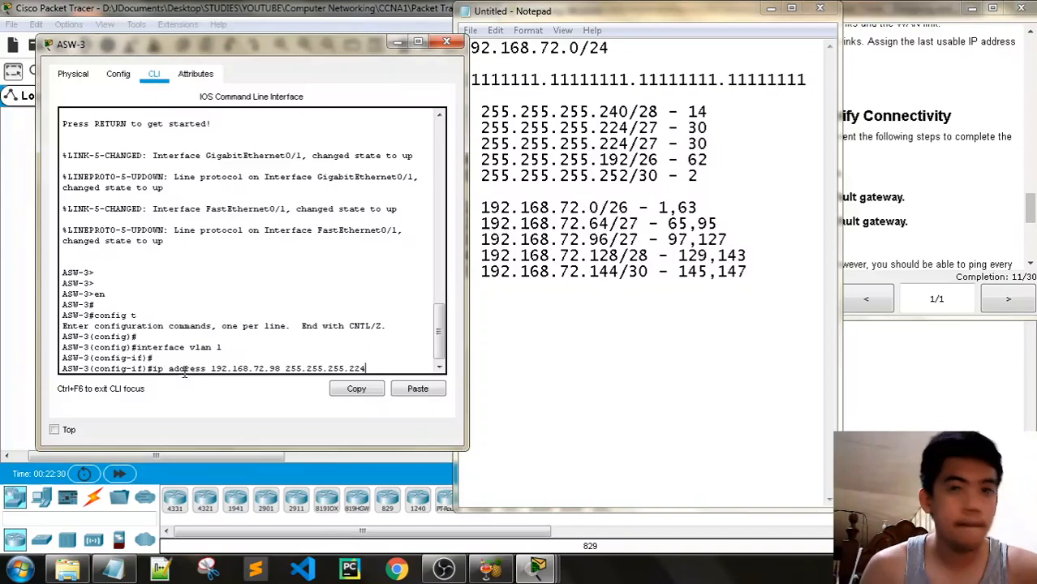
{"action": "key", "text": "Return"}
{"action": "type", "text": "no shutdown"}
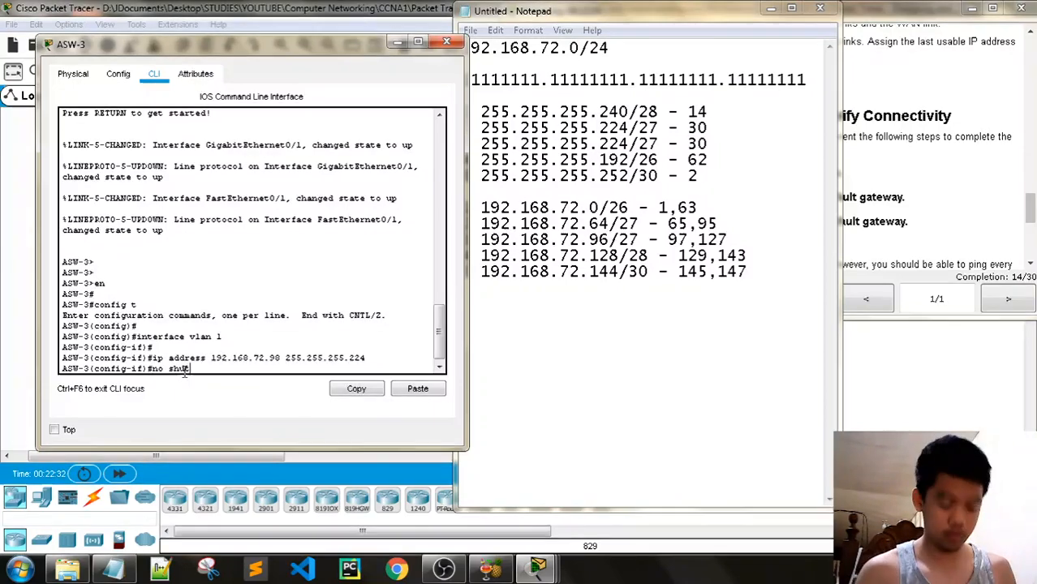
{"action": "key", "text": "Return"}
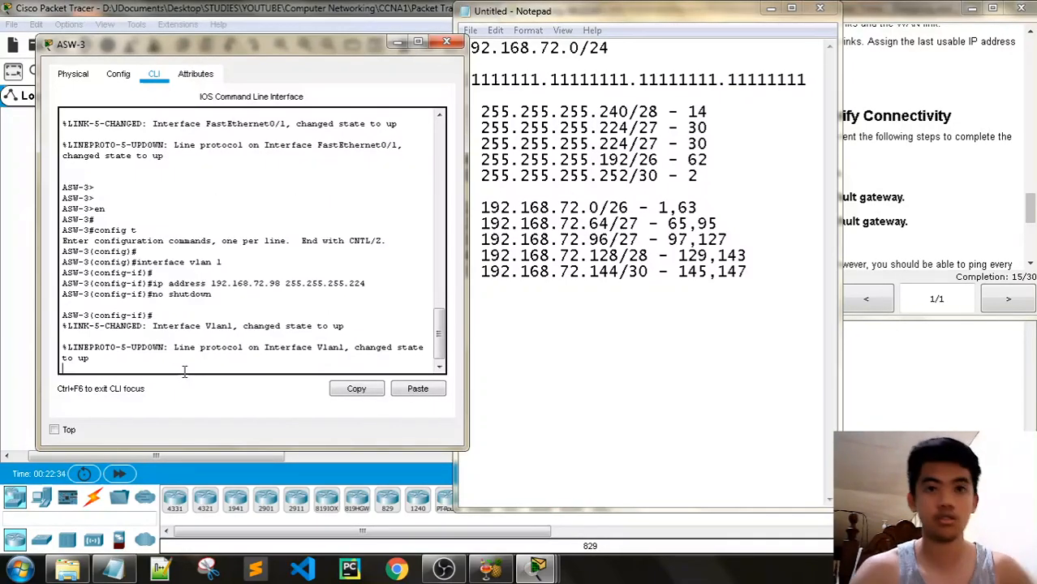
{"action": "key", "text": "Return"}
{"action": "key", "text": "Return"}
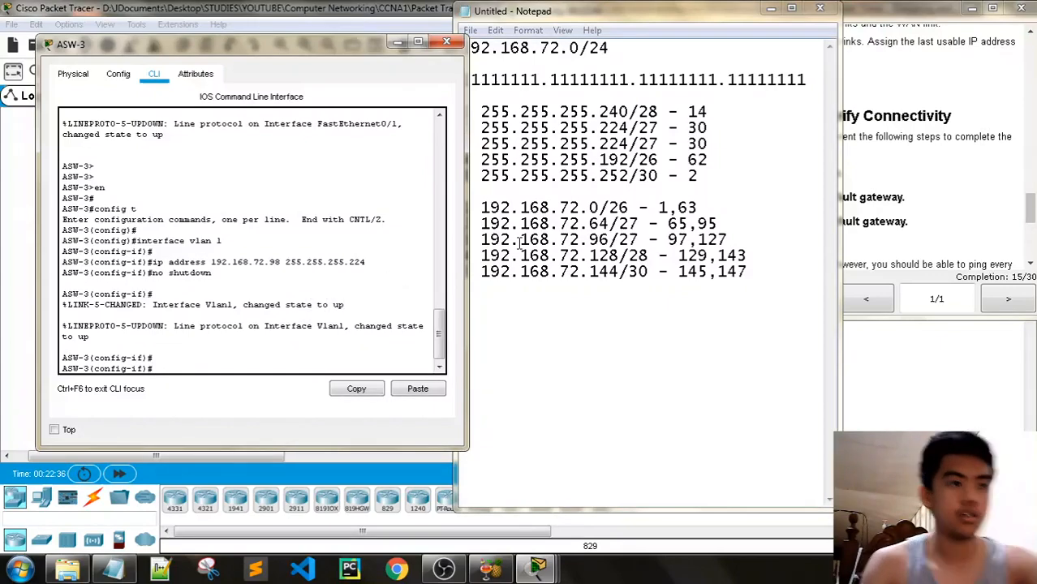
Set ASW-3's default gateway to 192.168.72.97 and close the switch window
{"action": "type", "text": "exit"}
{"action": "key", "text": "Return"}
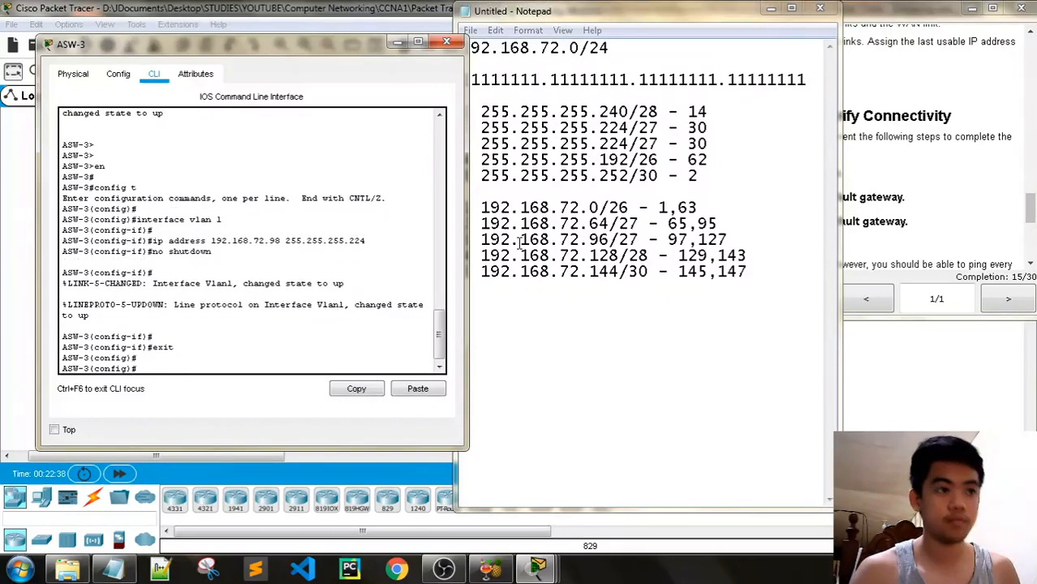
{"action": "type", "text": "ip def"}
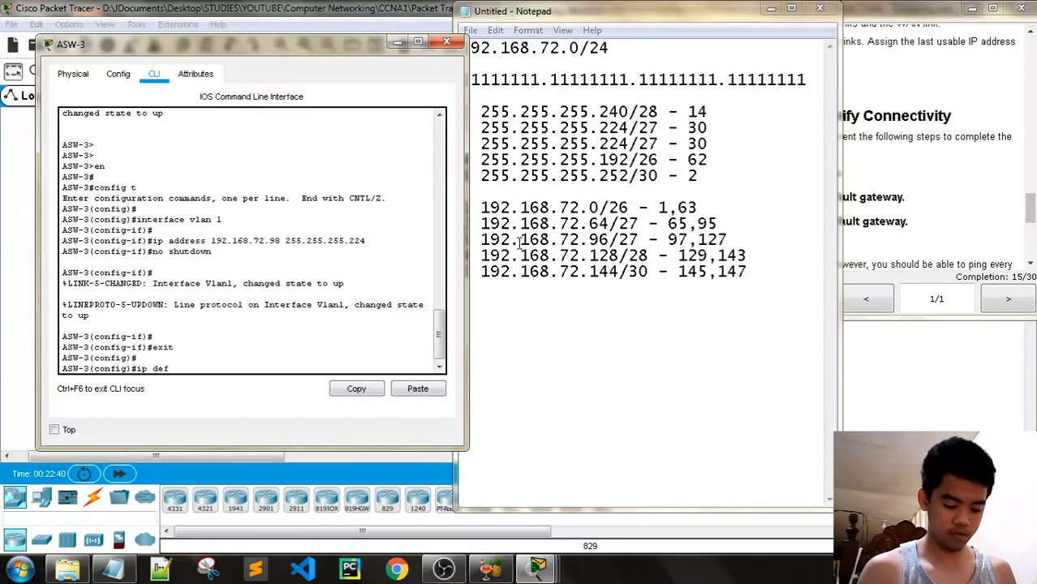
{"action": "type", "text": "ault-gateway"}
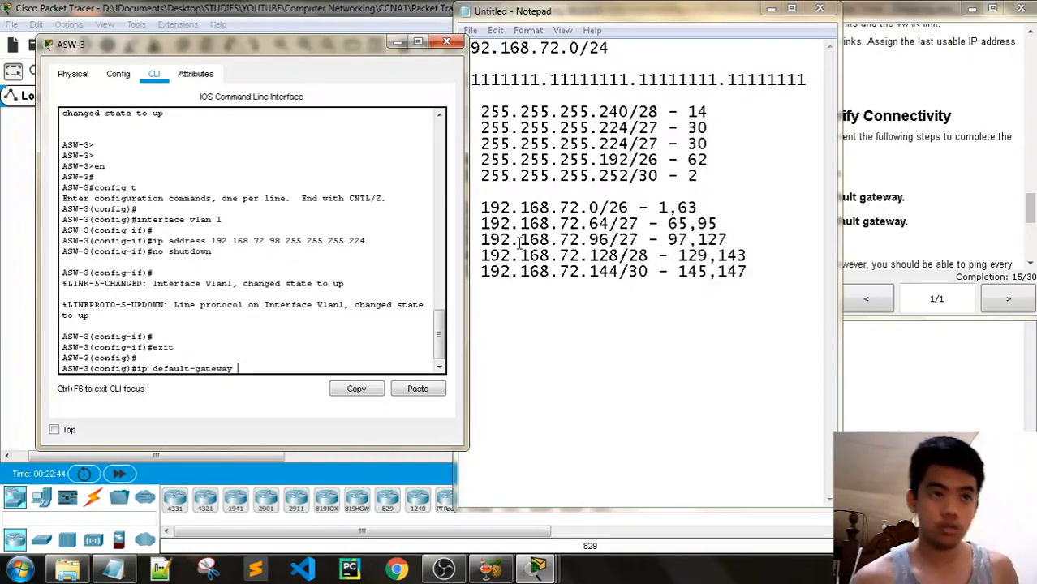
{"action": "type", "text": " 192.168"}
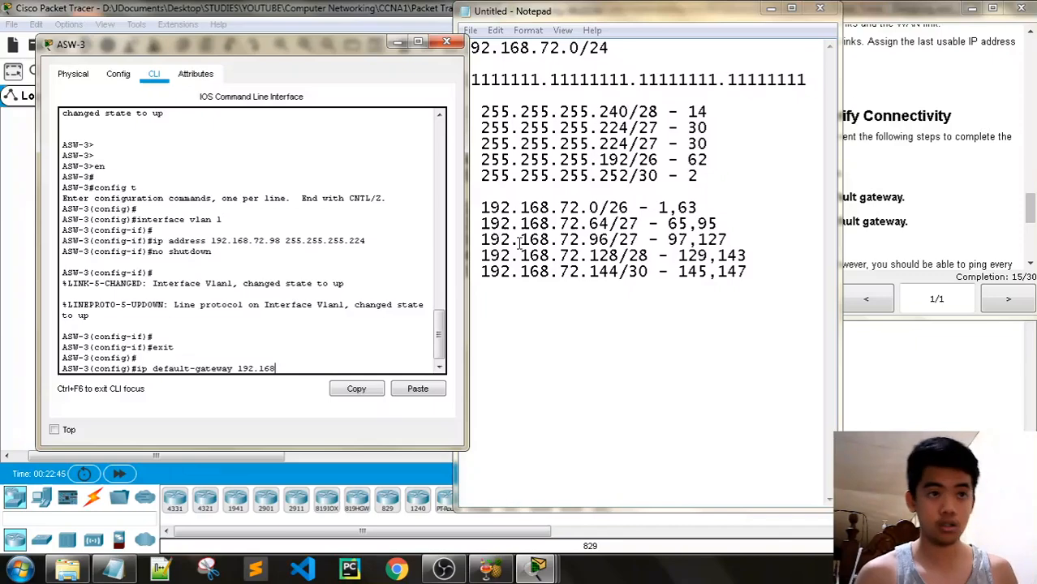
{"action": "type", "text": ".72."}
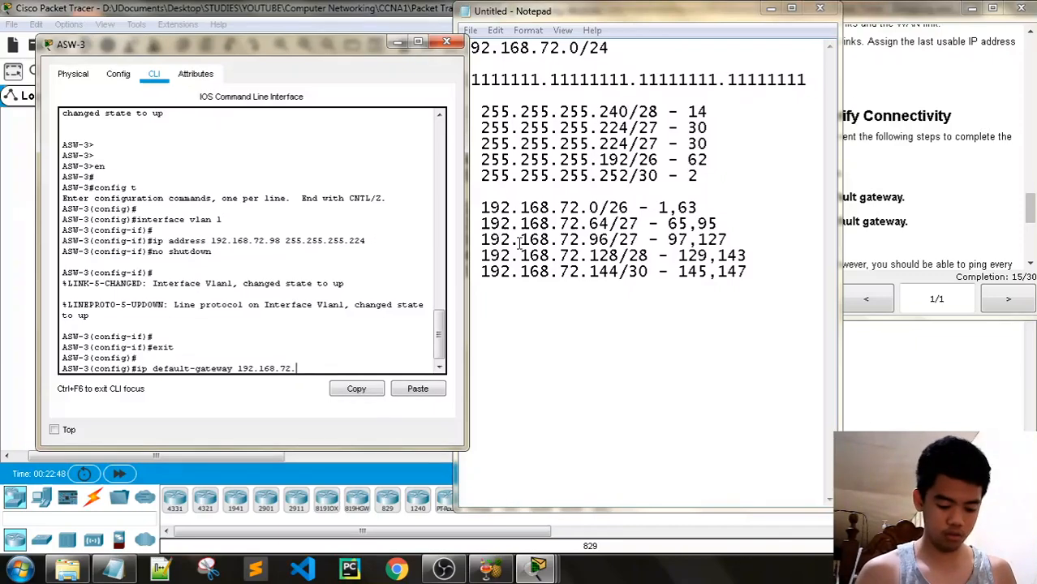
{"action": "type", "text": "96"}
{"action": "key", "text": "BackSpace"}
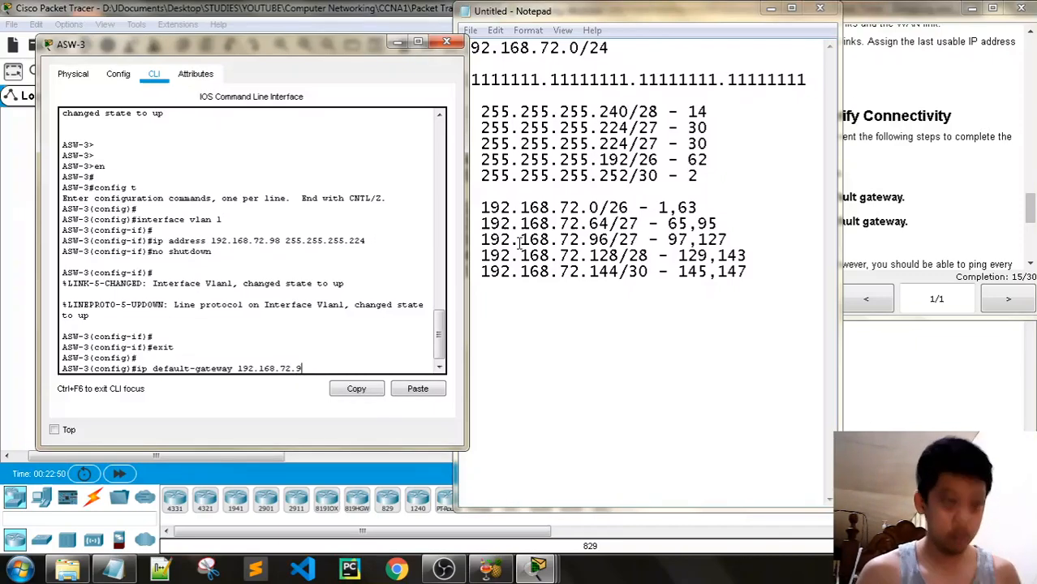
{"action": "type", "text": "7"}
{"action": "key", "text": "Return"}
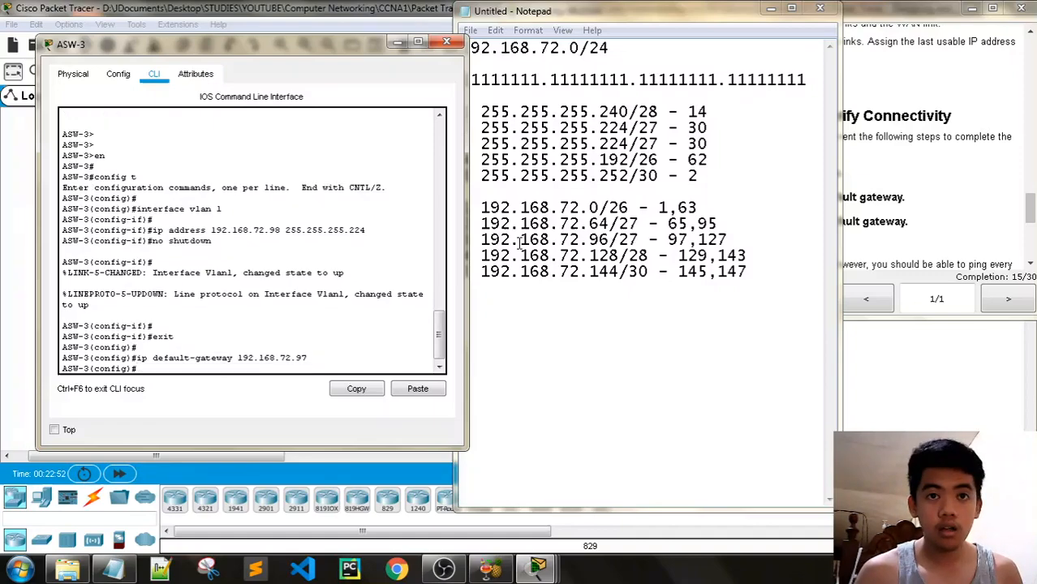
{"action": "left_click", "coordinate": [448, 41]}
Open Host-D's IP Configuration from its Desktop tools and move the window left
{"action": "left_click", "coordinate": [773, 8]}
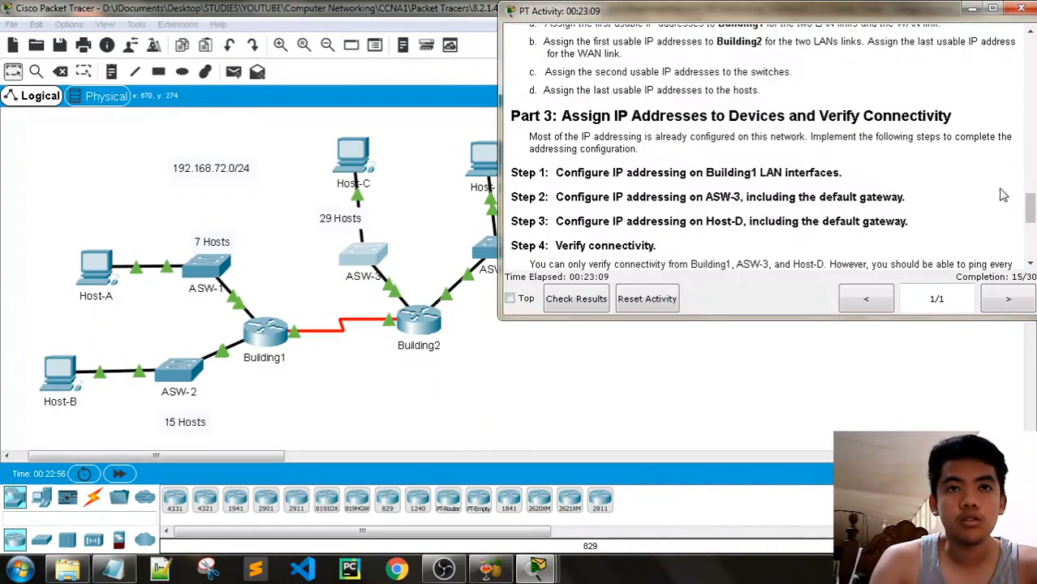
{"action": "left_click_drag", "start_coordinate": [1032, 208], "coordinate": [1033, 210]}
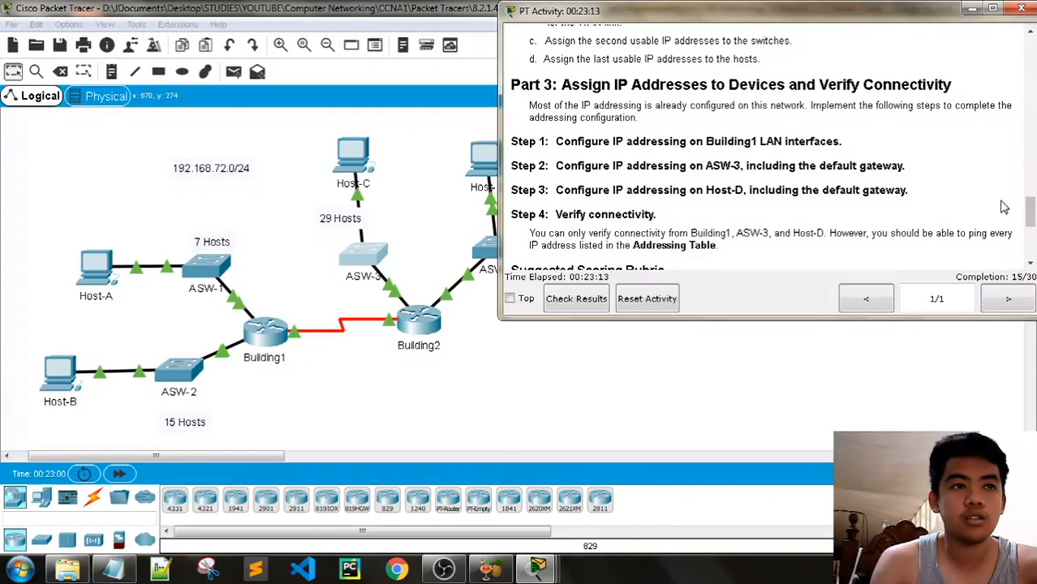
{"action": "left_click", "coordinate": [537, 569]}
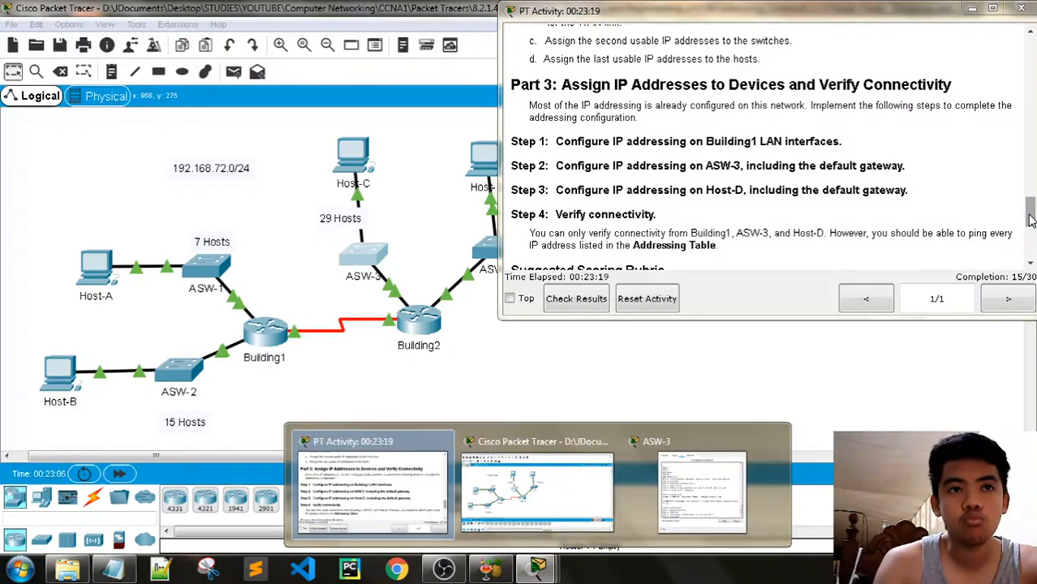
{"action": "left_click", "coordinate": [480, 158]}
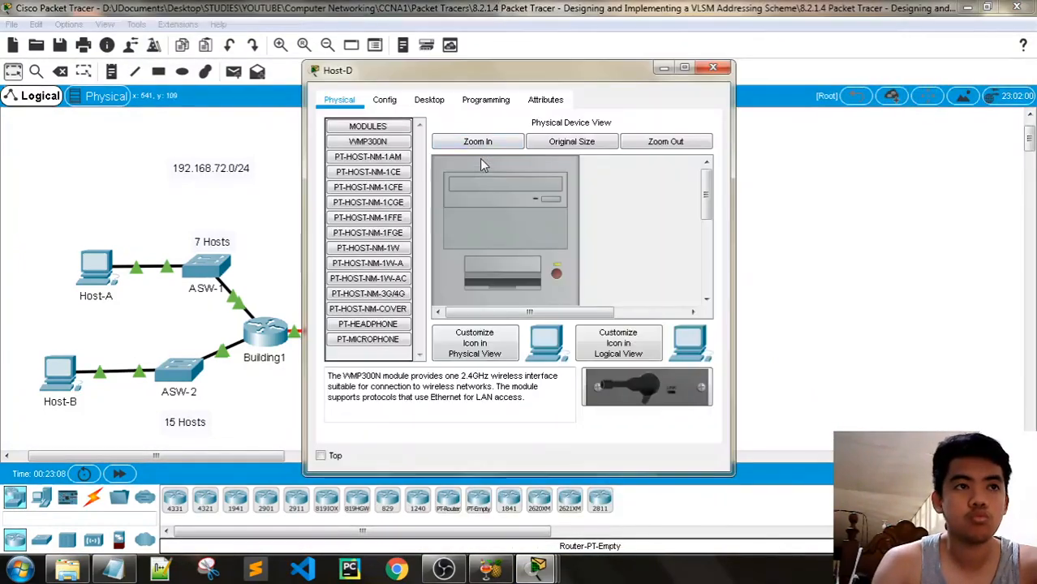
{"action": "left_click", "coordinate": [429, 99]}
{"action": "left_click", "coordinate": [369, 139]}
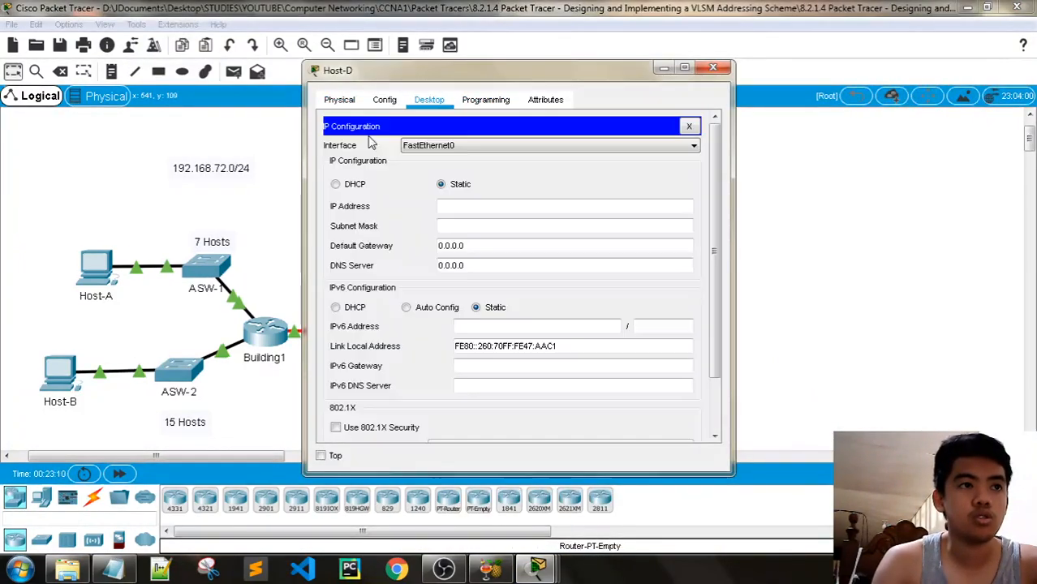
{"action": "left_click_drag", "start_coordinate": [414, 67], "coordinate": [177, 44]}
Restore the PT Activity instructions and scroll up to the Part 3 Host-D section
{"action": "mouse_move", "coordinate": [532, 576]}
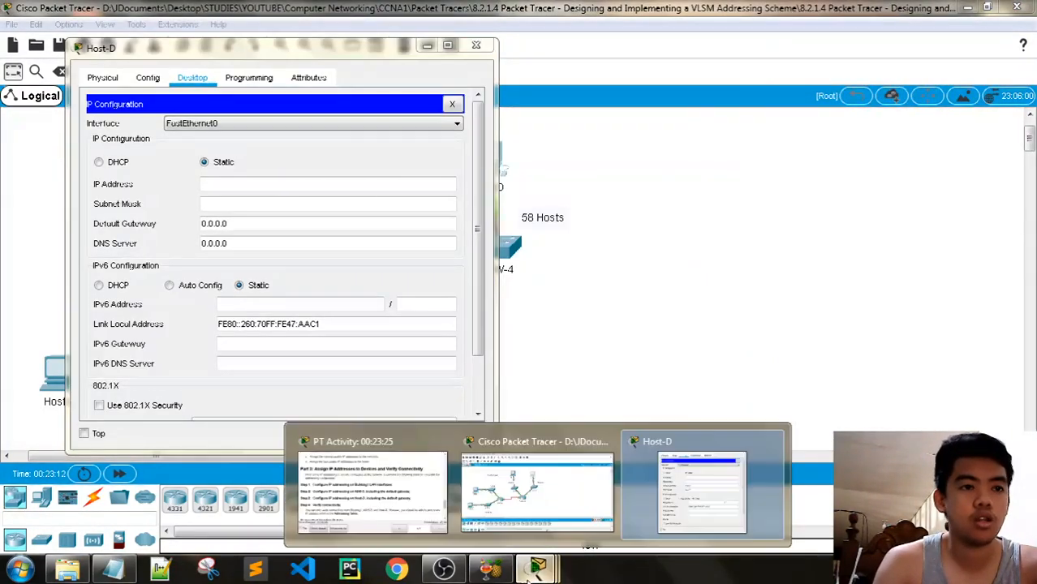
{"action": "left_click", "coordinate": [431, 477]}
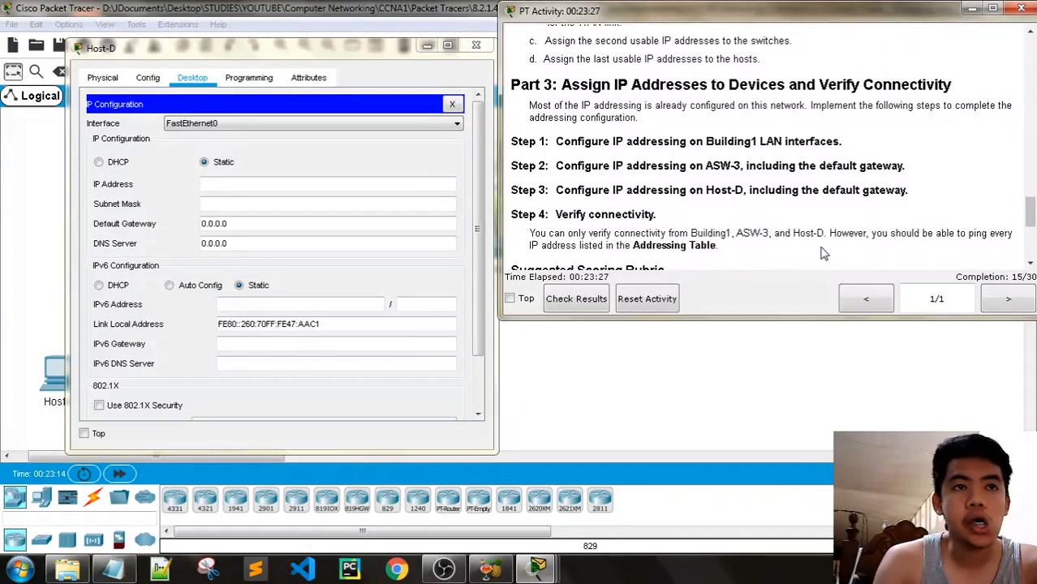
{"action": "left_click_drag", "start_coordinate": [319, 44], "coordinate": [280, 44]}
{"action": "left_click", "coordinate": [974, 9]}
{"action": "mouse_move", "coordinate": [537, 568]}
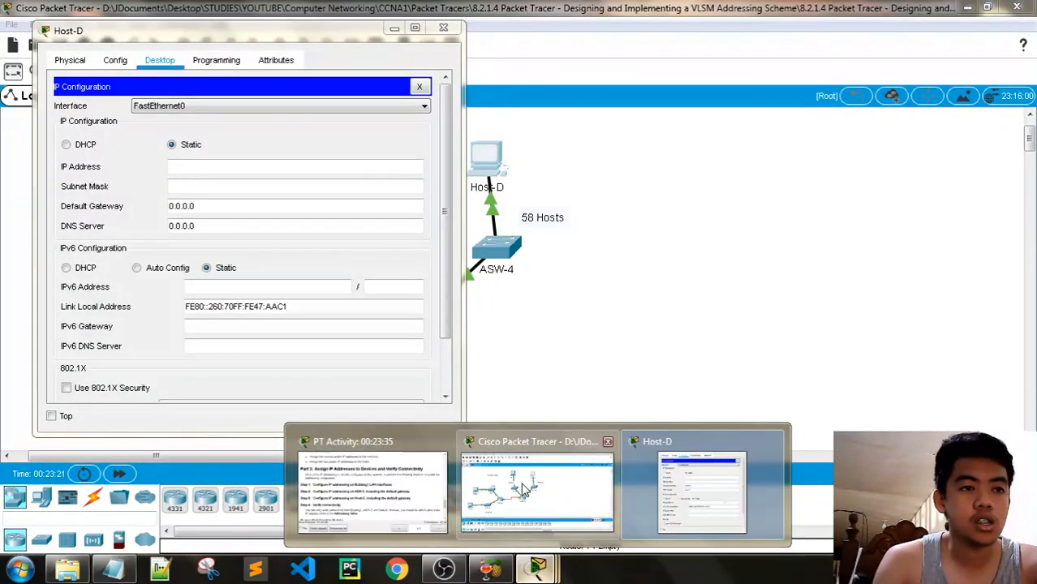
{"action": "left_click", "coordinate": [374, 488]}
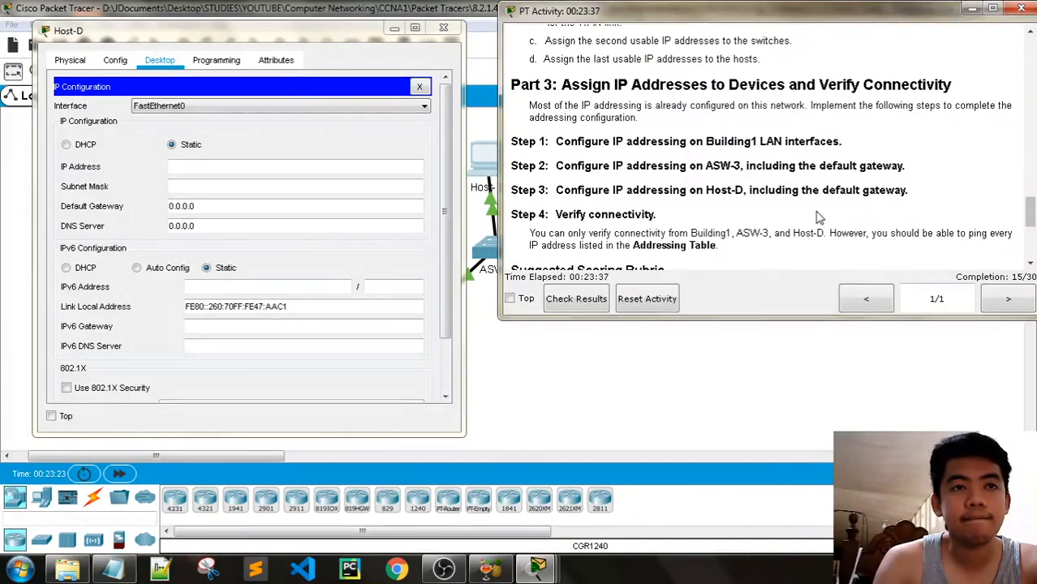
{"action": "scroll", "coordinate": [1024, 214], "scroll_direction": "up", "scroll_amount": 2}
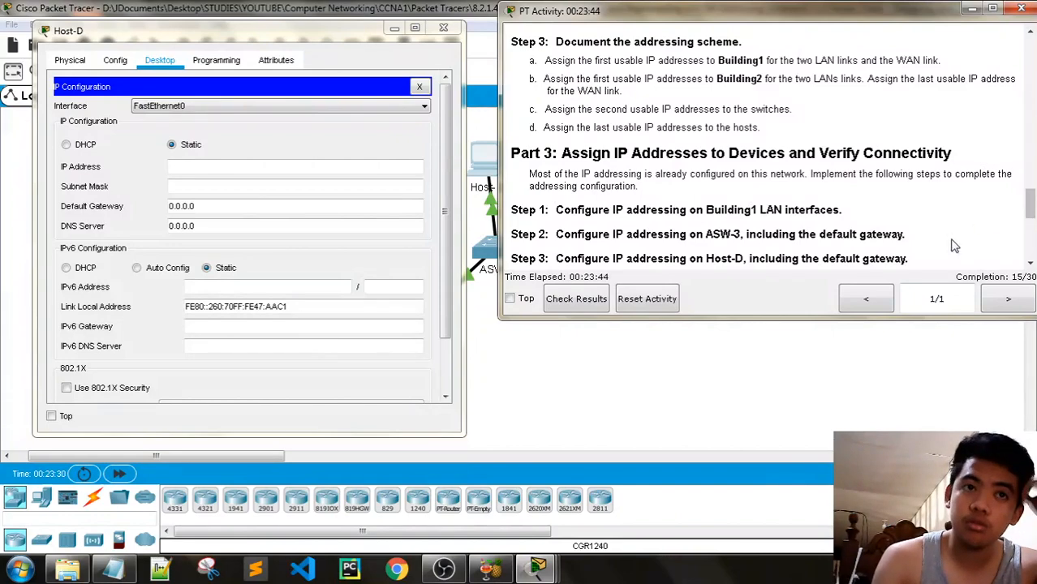
Give Host-D IP 192.168.72.62, mask 255.255.255.240 and gateway 192.168.72.1, then close its window
{"action": "left_click", "coordinate": [114, 568]}
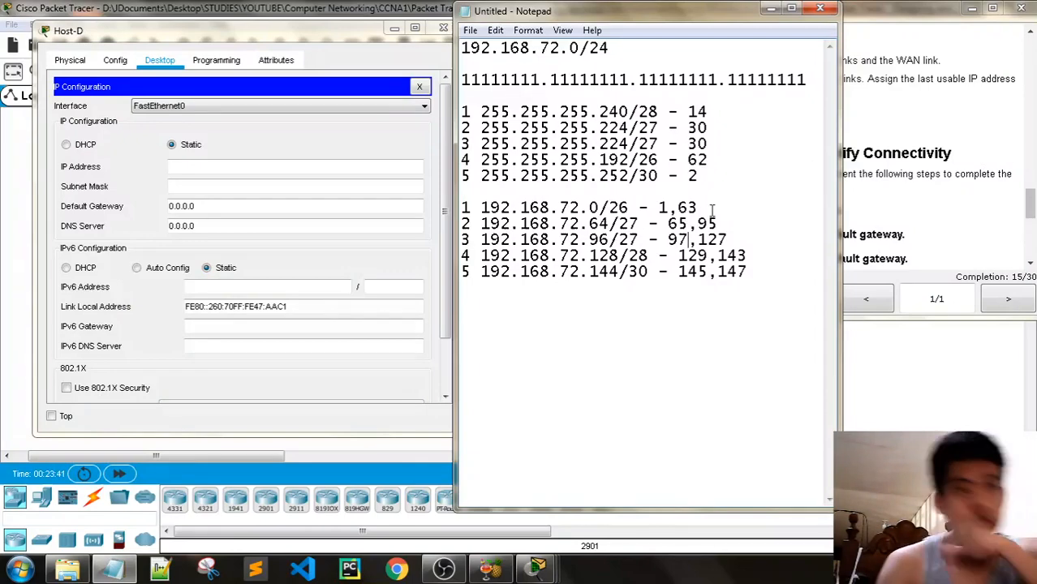
{"action": "left_click", "coordinate": [241, 166]}
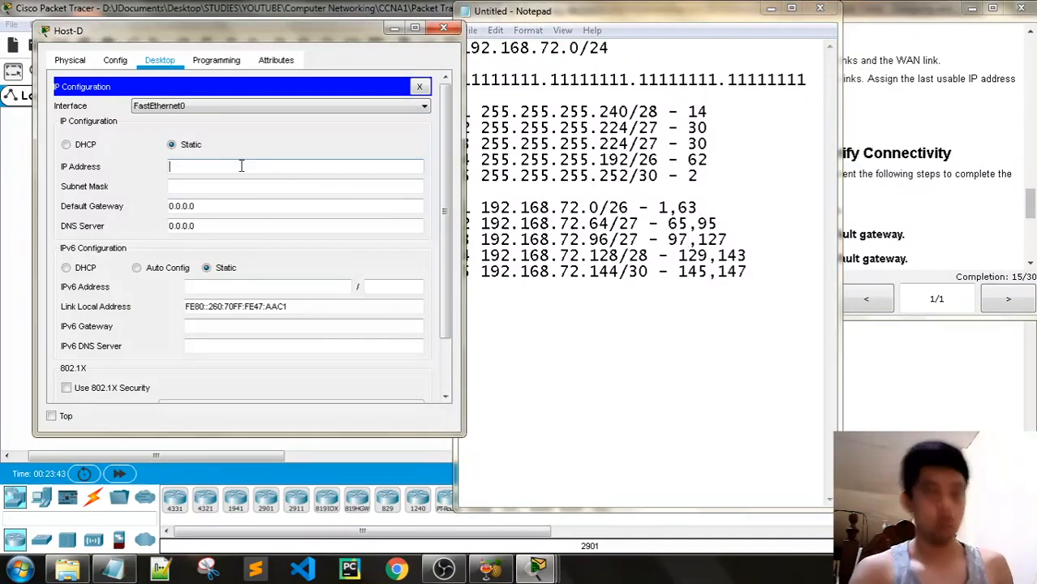
{"action": "type", "text": "192.168"}
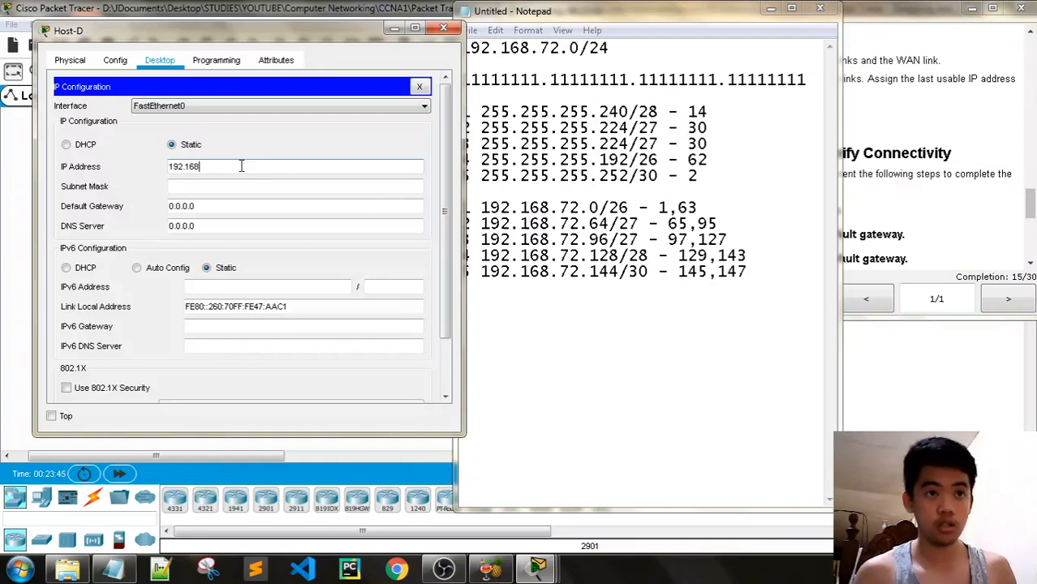
{"action": "type", "text": ".72.62"}
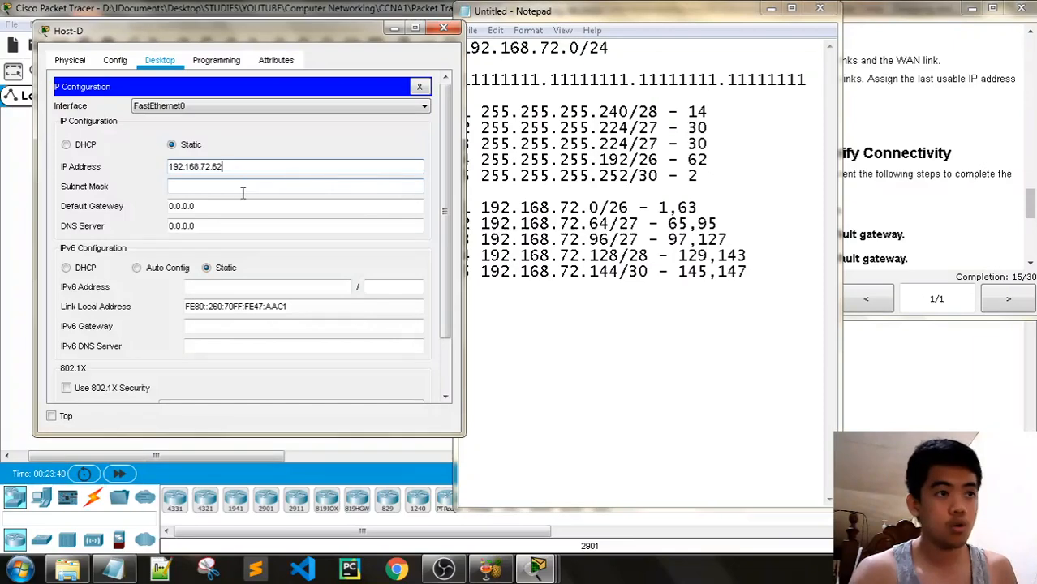
{"action": "left_click", "coordinate": [243, 188]}
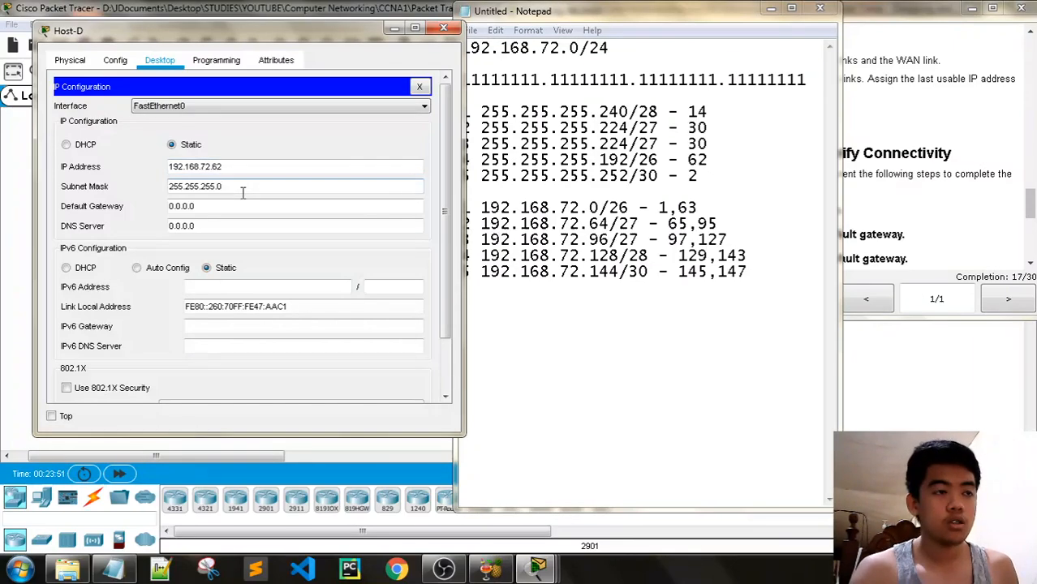
{"action": "key", "text": "BackSpace"}
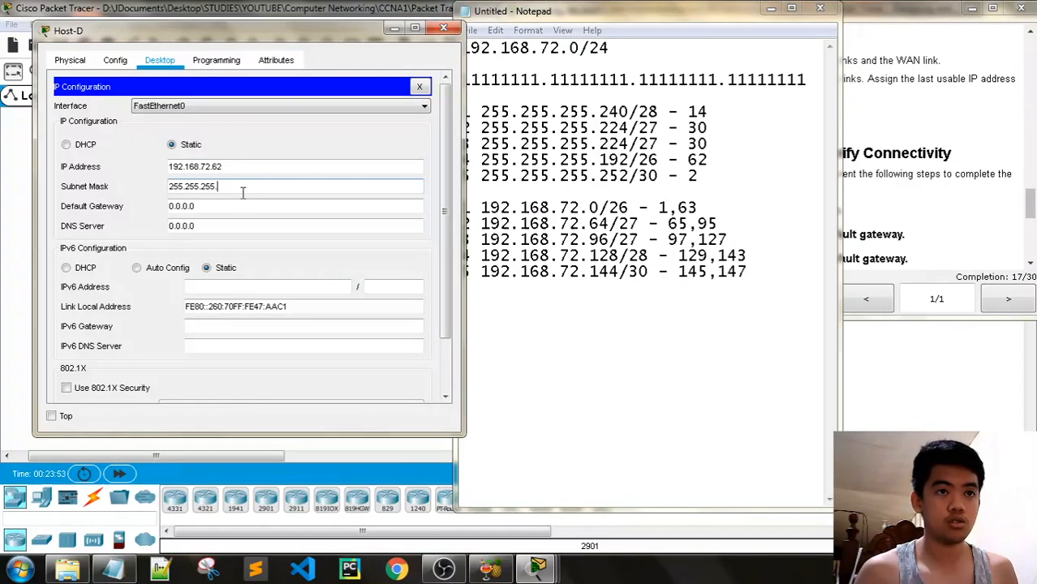
{"action": "type", "text": "240"}
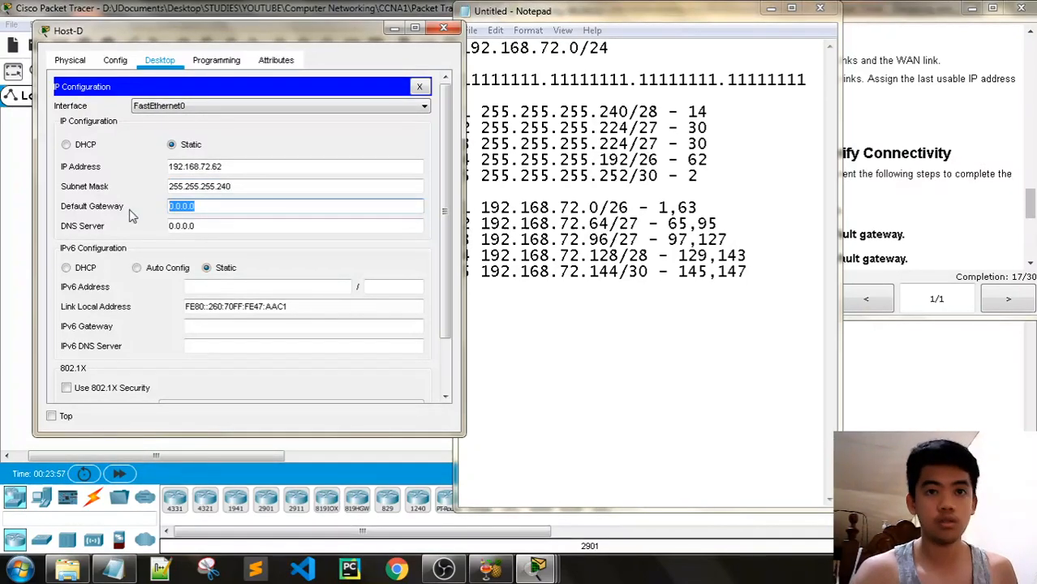
{"action": "key", "text": "BackSpace"}
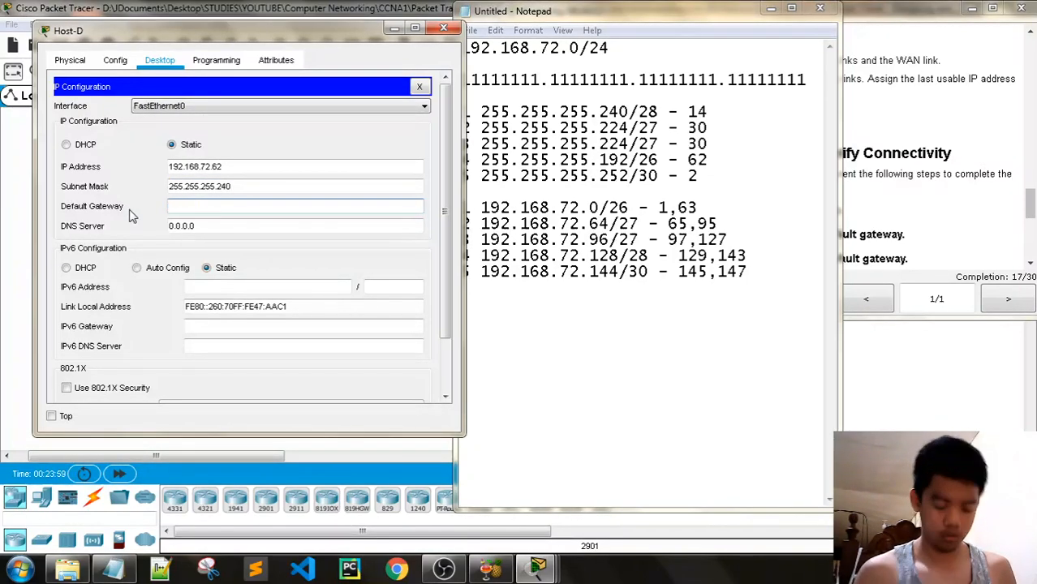
{"action": "type", "text": "192.168"}
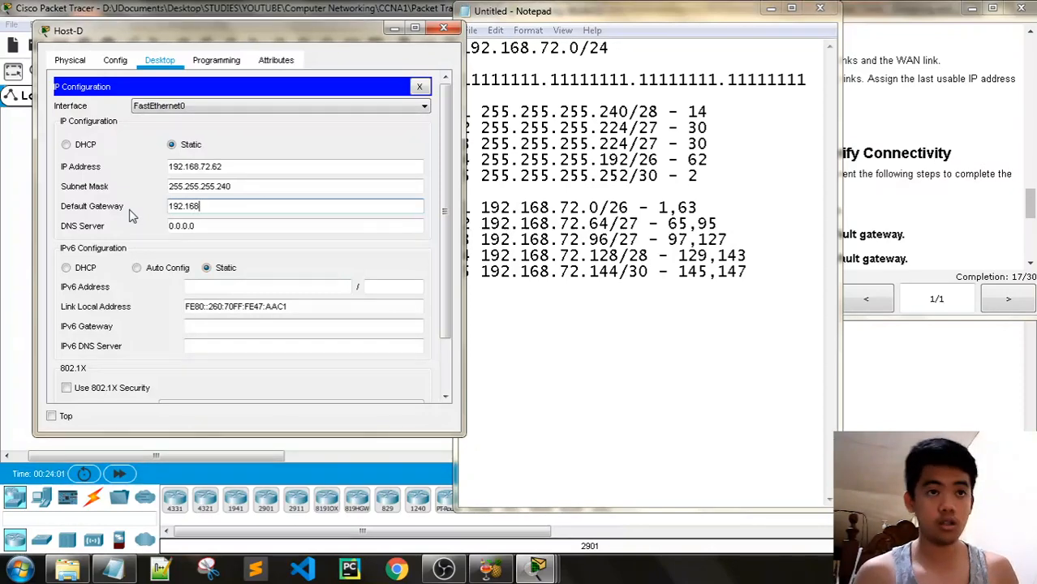
{"action": "type", "text": "."}
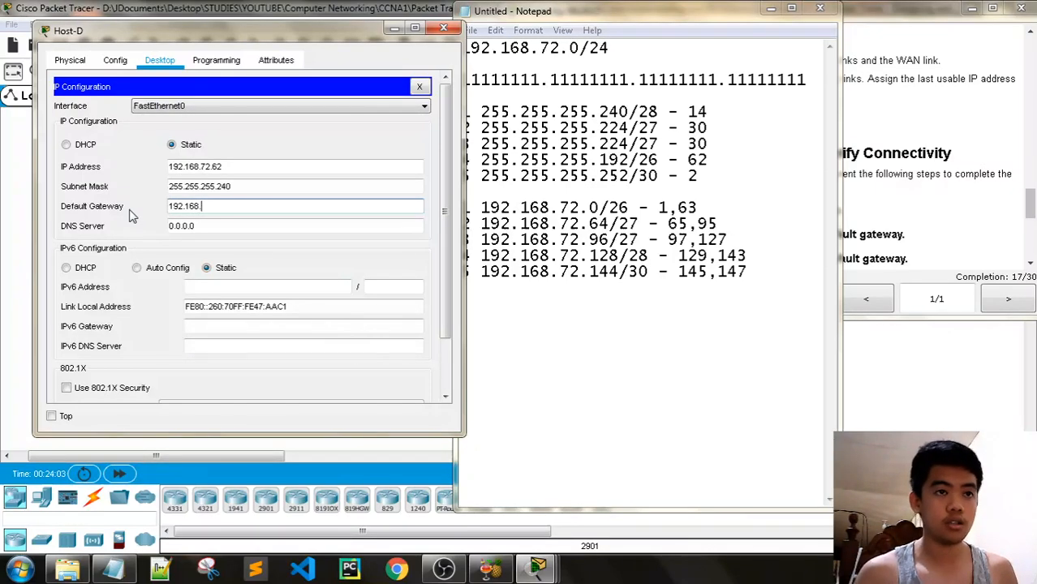
{"action": "type", "text": "72.1"}
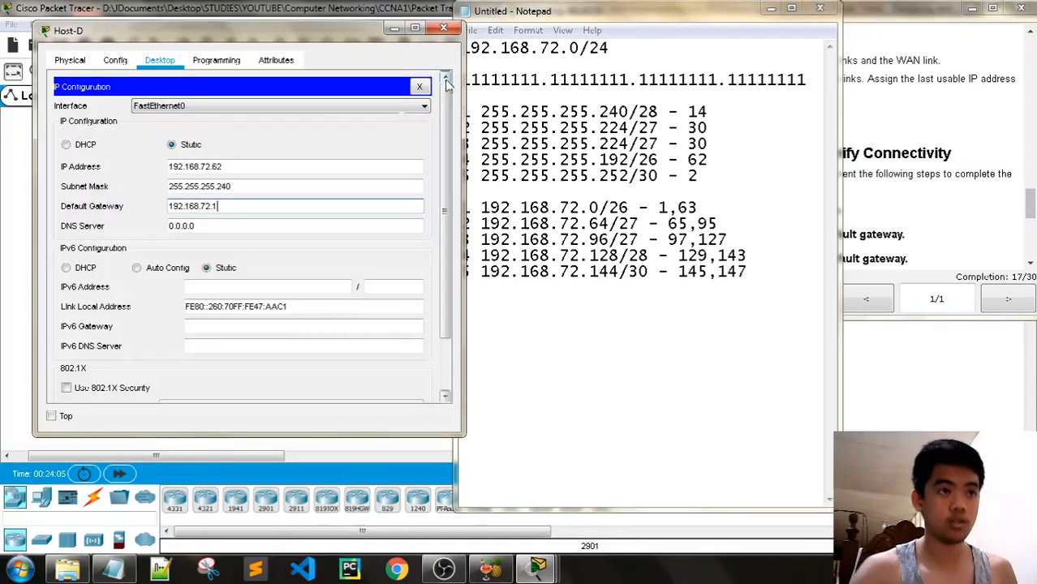
{"action": "left_click", "coordinate": [444, 29]}
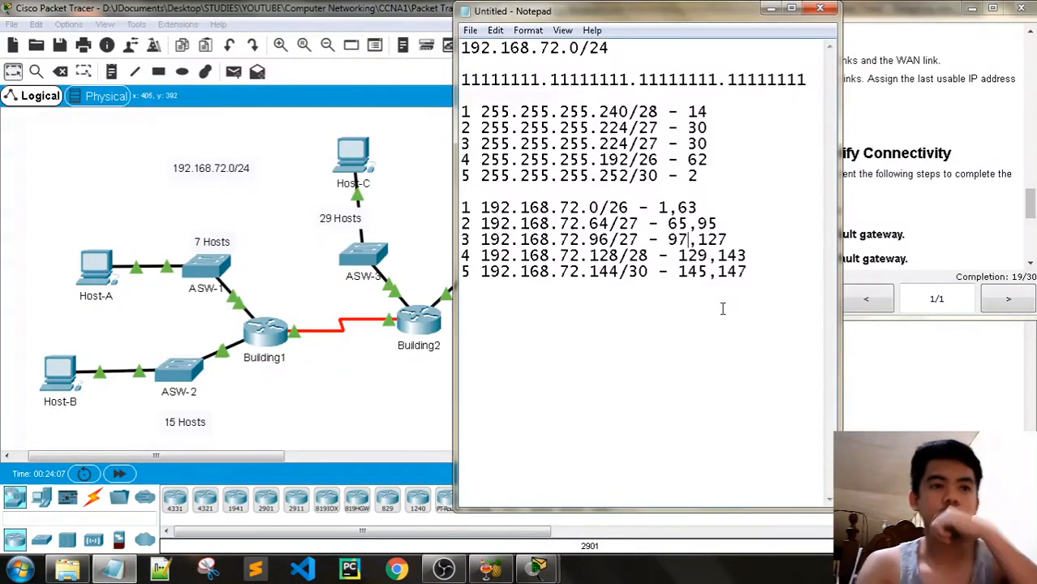
Minimize the subnet notes without closing the unsaved Notepad file
{"action": "left_click", "coordinate": [820, 10]}
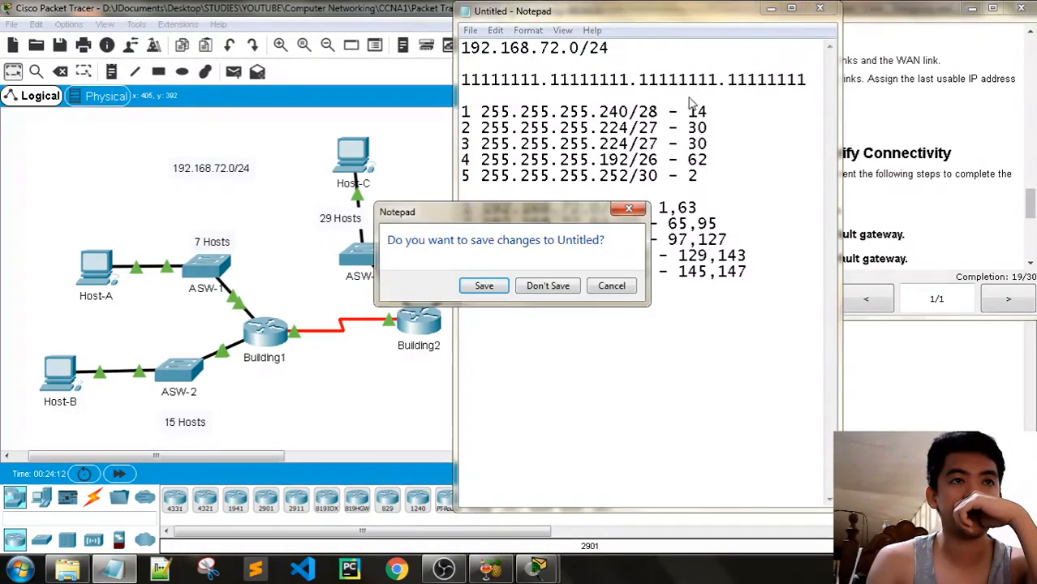
{"action": "left_click", "coordinate": [612, 285]}
{"action": "left_click", "coordinate": [770, 10]}
Open Host-D's Command Prompt and arrange it beside the activity instructions and subnet notes
{"action": "left_click", "coordinate": [475, 162]}
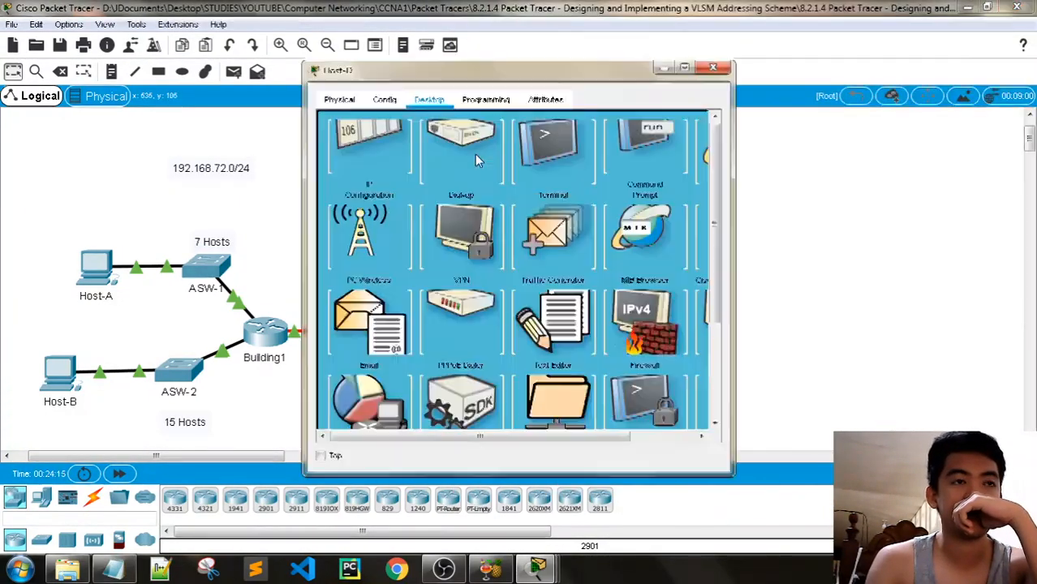
{"action": "left_click", "coordinate": [628, 171]}
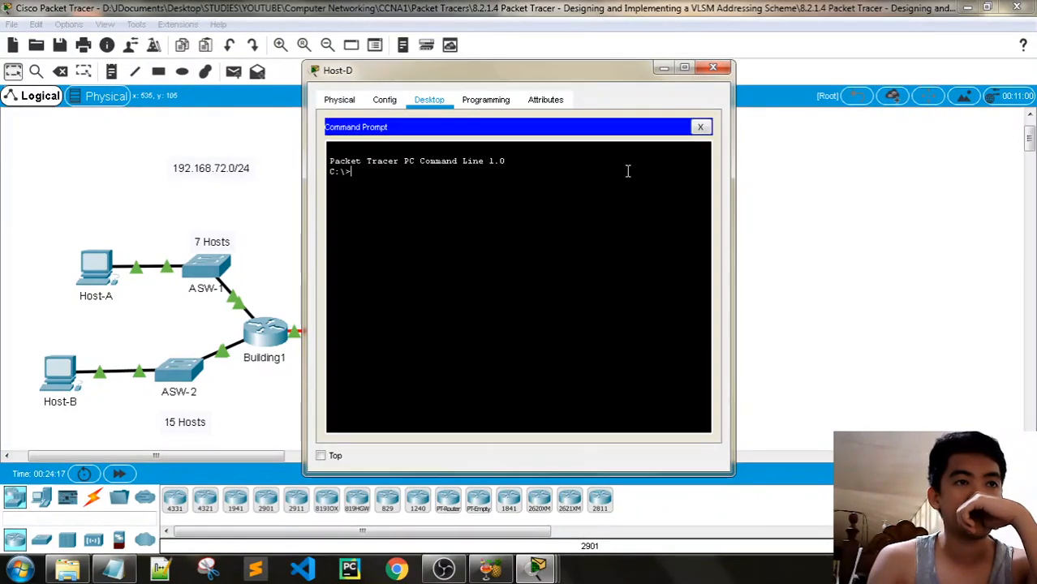
{"action": "type", "text": "ping"}
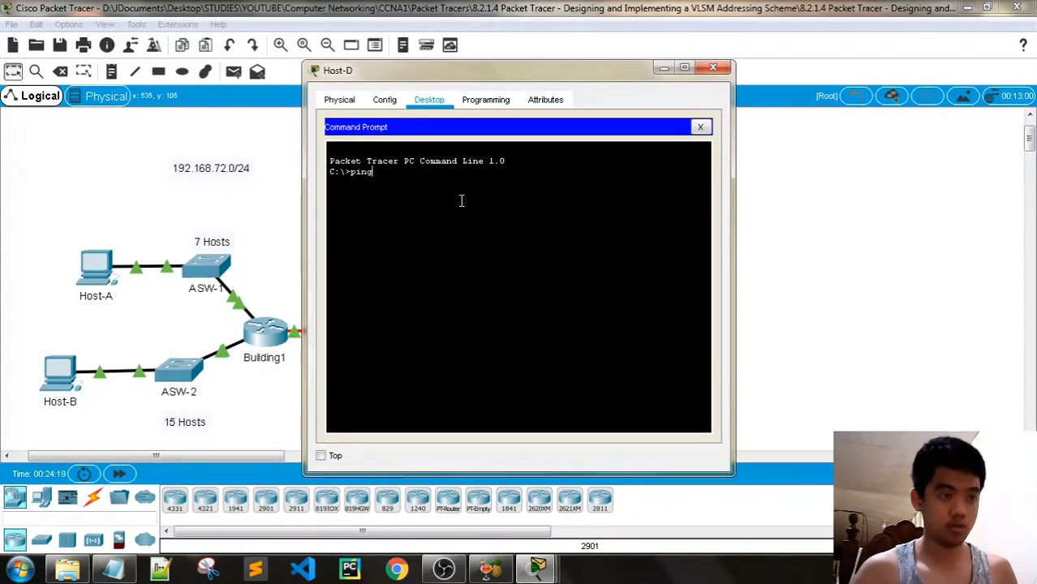
{"action": "left_click", "coordinate": [535, 570]}
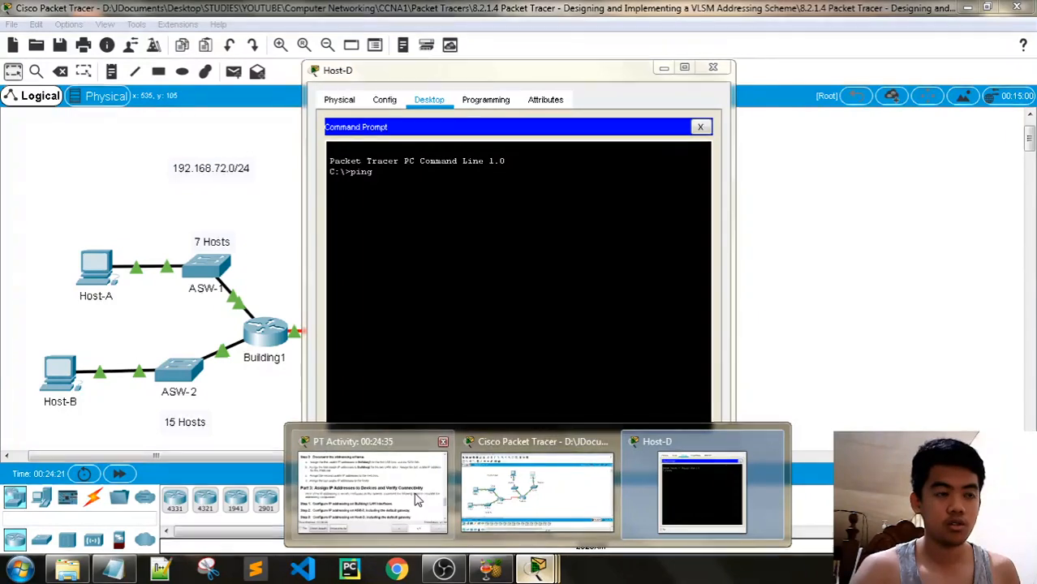
{"action": "left_click", "coordinate": [373, 487]}
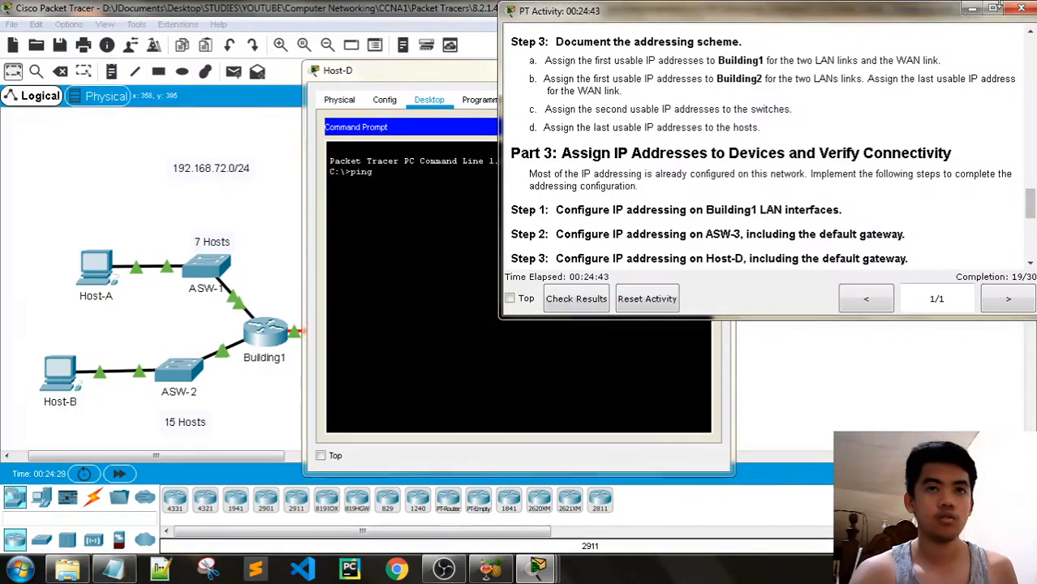
{"action": "left_click", "coordinate": [973, 8]}
{"action": "left_click", "coordinate": [112, 571]}
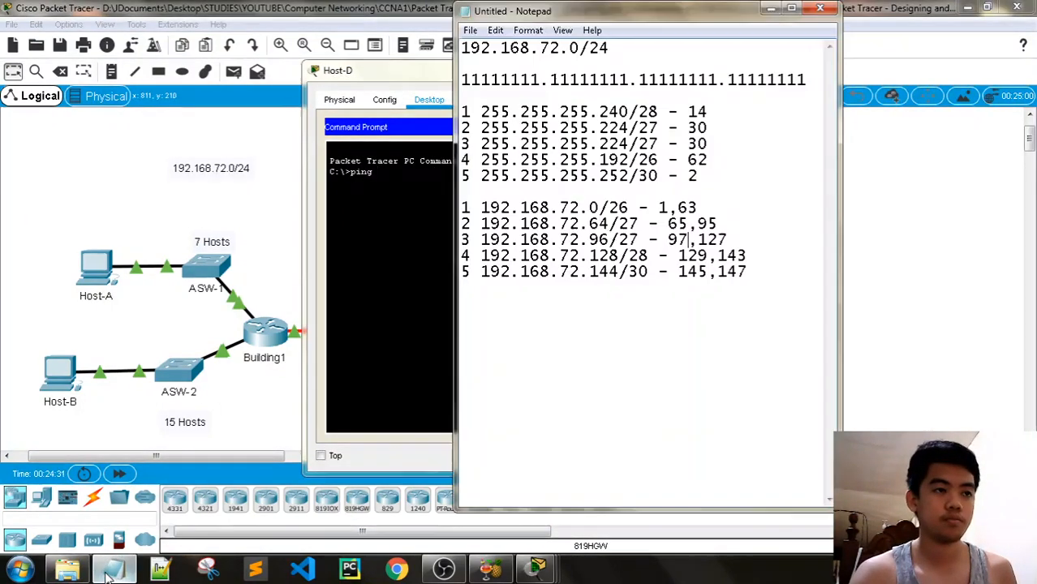
{"action": "left_click_drag", "start_coordinate": [653, 11], "coordinate": [789, 12]}
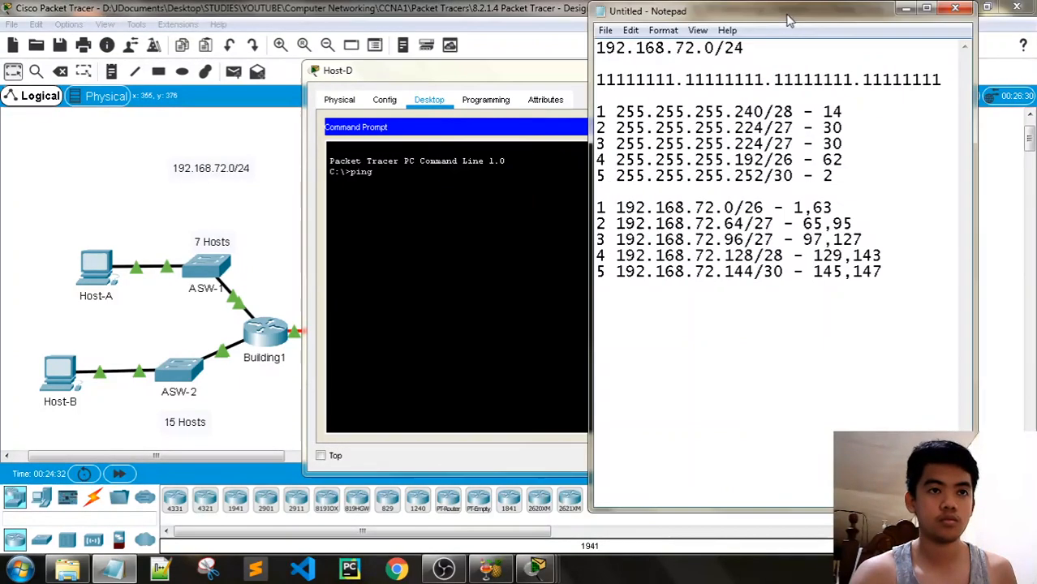
{"action": "left_click", "coordinate": [462, 139]}
{"action": "left_click_drag", "start_coordinate": [495, 78], "coordinate": [308, 51]}
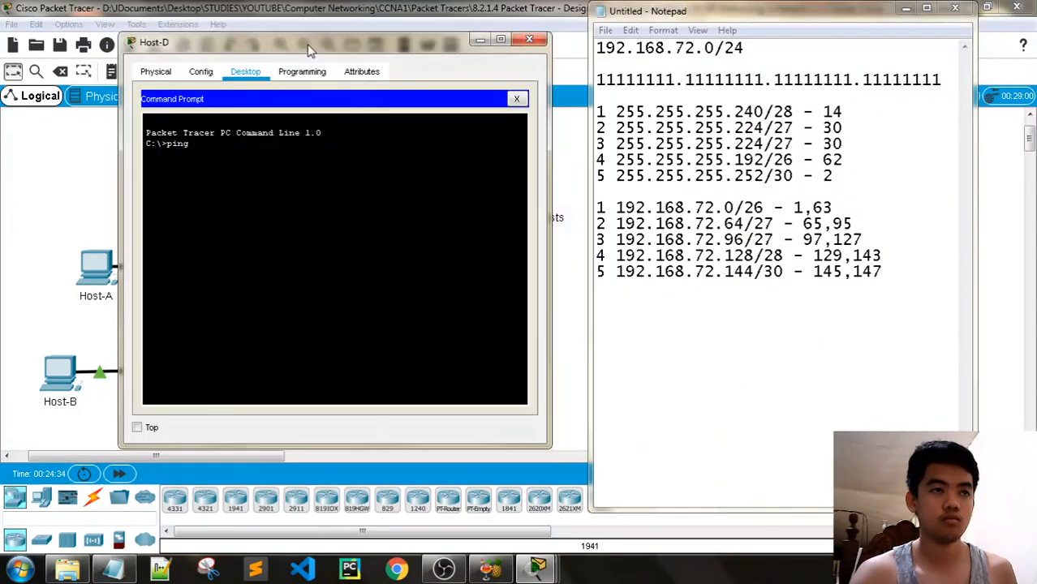
Ping 192.168.72.145 from Host-D and receive four of four replies
{"action": "type", "text": "ping 192.168."}
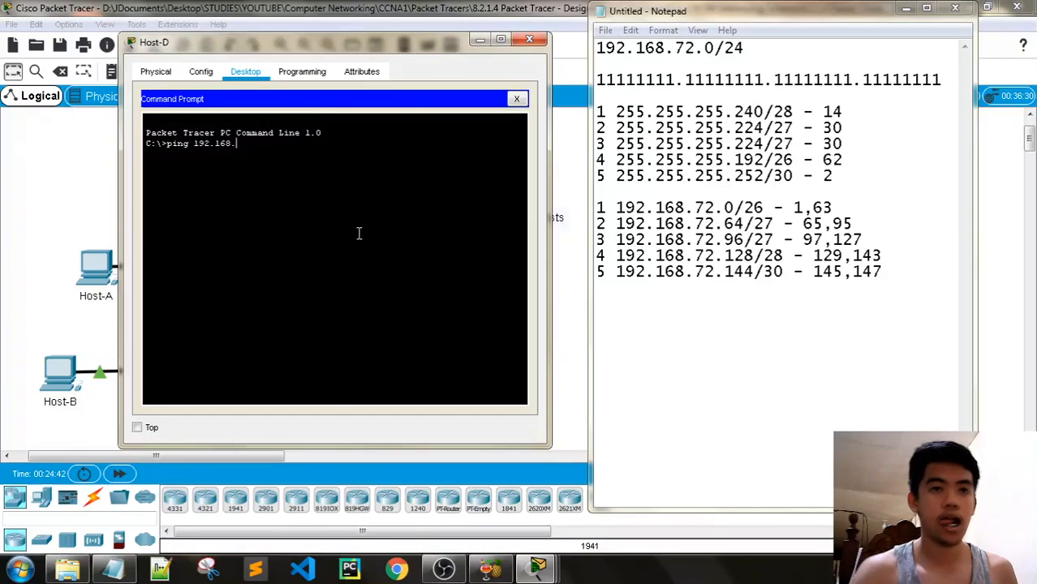
{"action": "left_click_drag", "start_coordinate": [299, 45], "coordinate": [366, 49]}
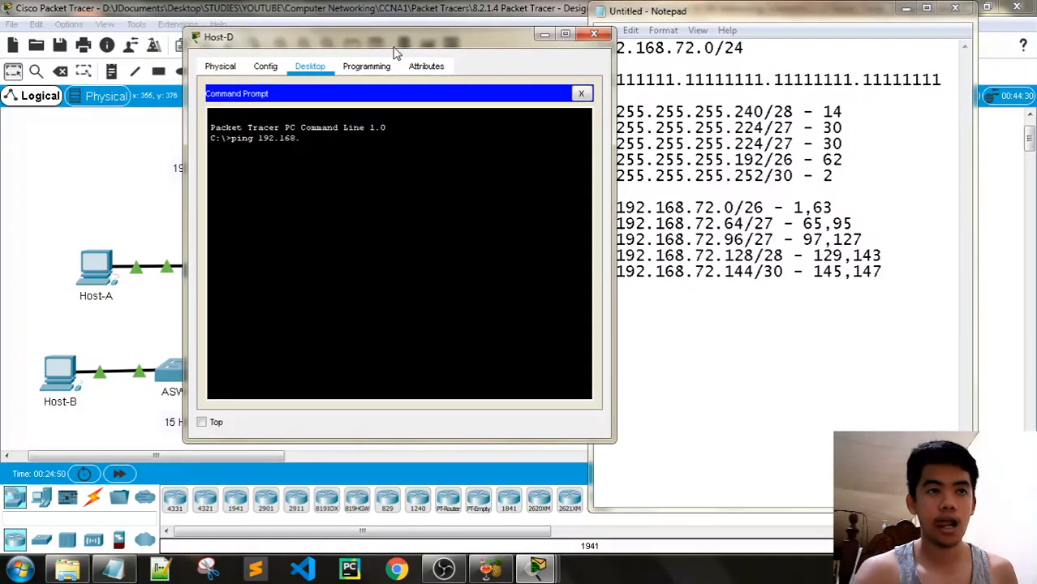
{"action": "type", "text": "72.145"}
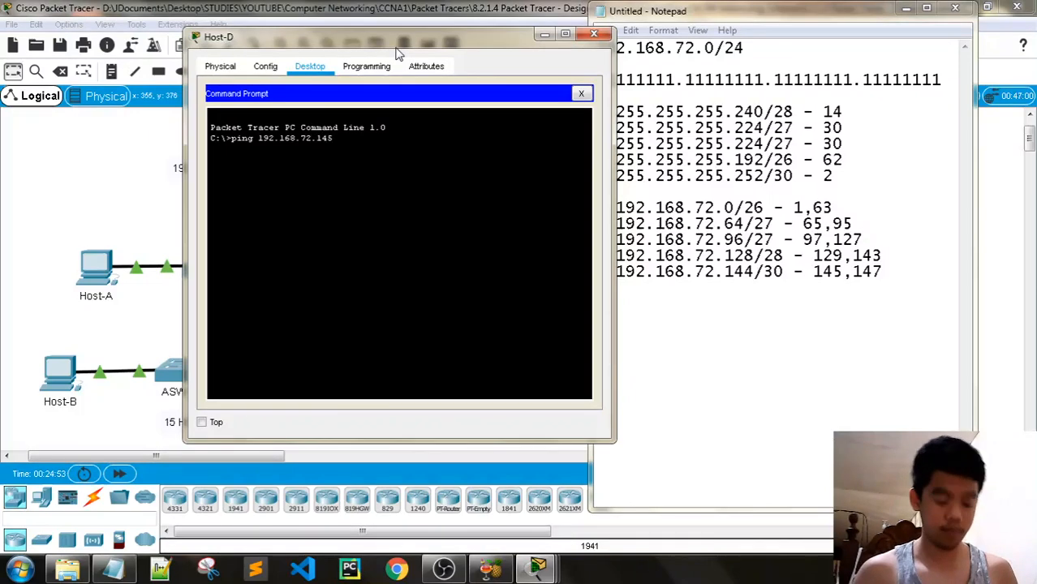
{"action": "key", "text": "Return"}
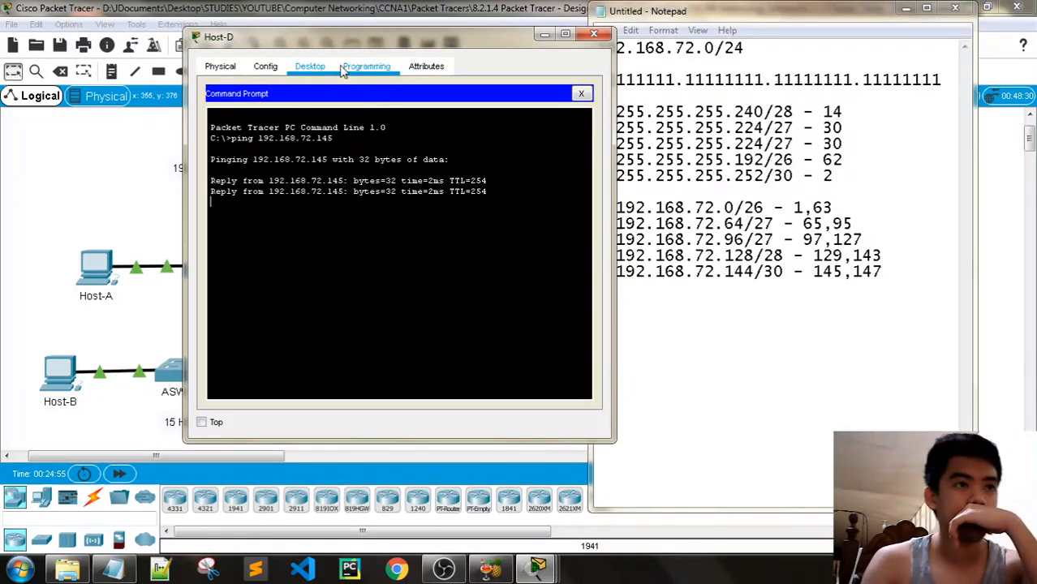
{"action": "left_click_drag", "start_coordinate": [398, 51], "coordinate": [522, 50]}
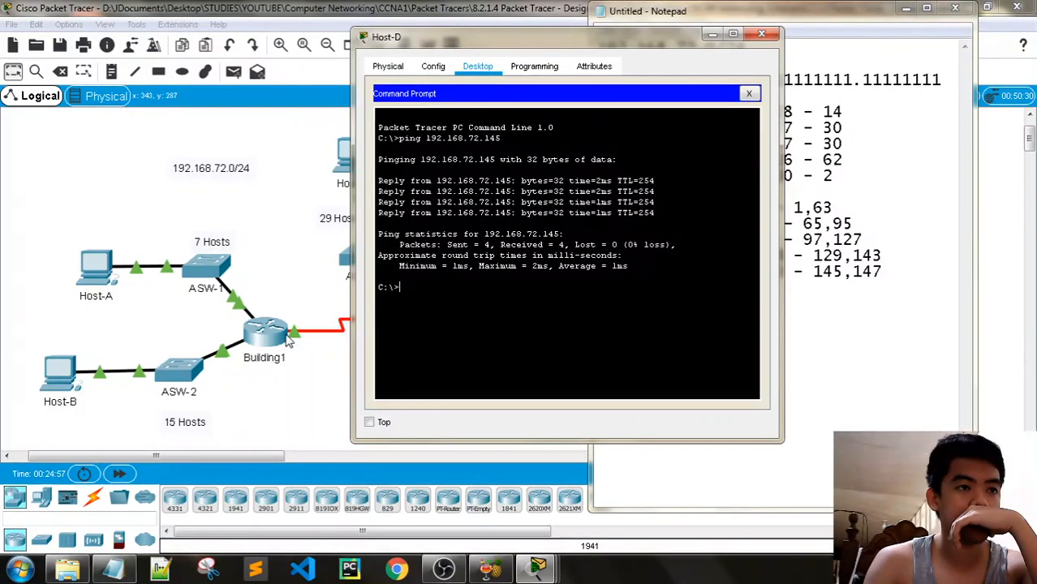
Ping 192.168.72.94 and 192.168.72.142 from Host-D by editing recalled commands
{"action": "left_click_drag", "start_coordinate": [532, 51], "coordinate": [362, 47]}
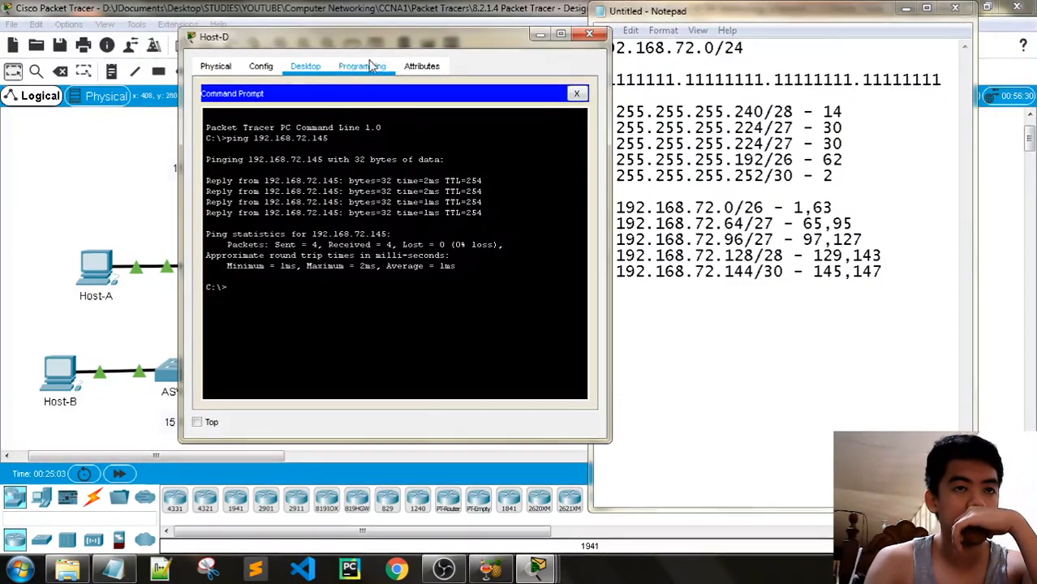
{"action": "key", "text": "Up"}
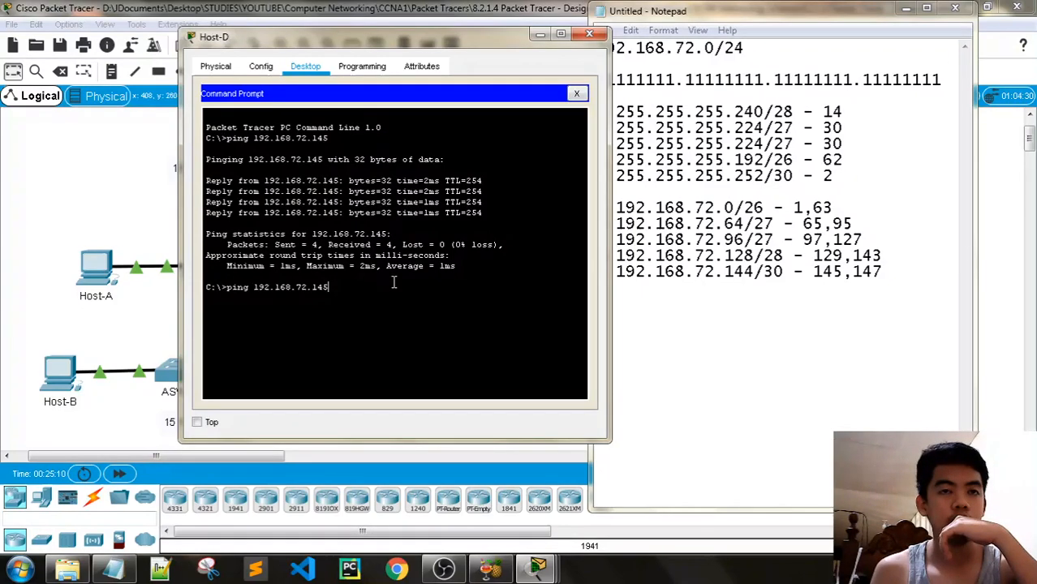
{"action": "key", "text": "BackSpace"}
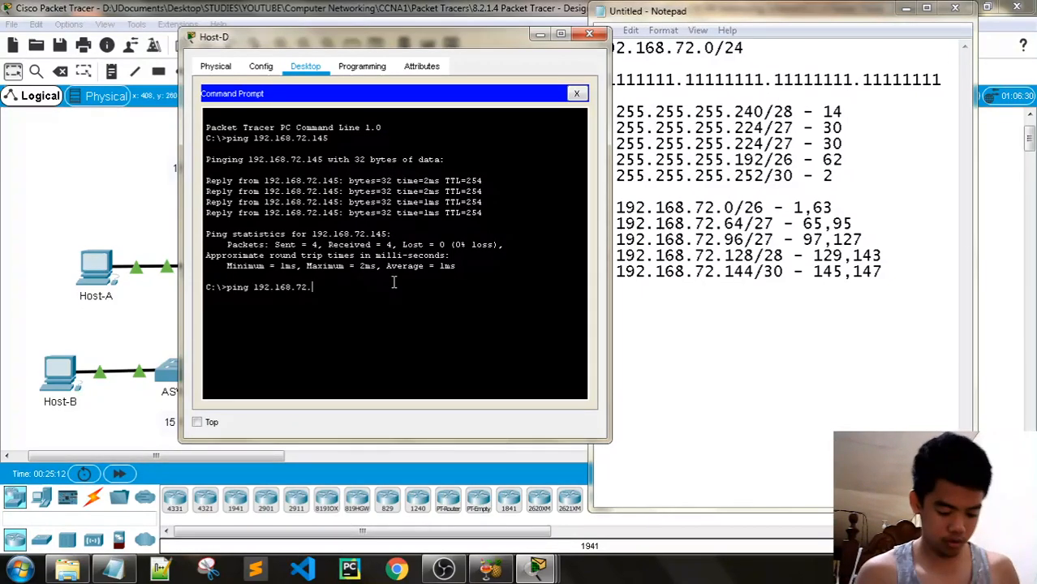
{"action": "type", "text": "94"}
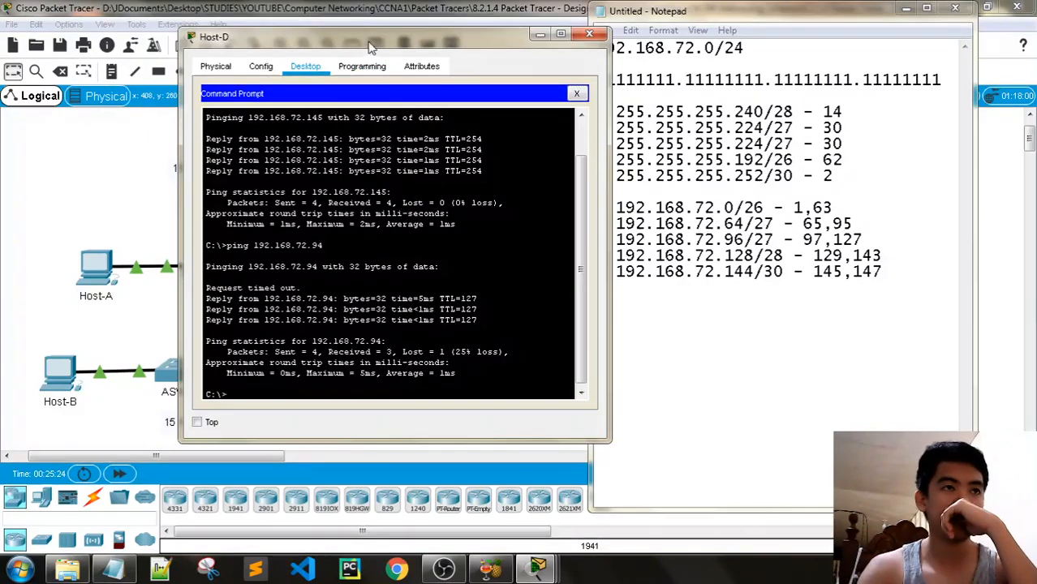
{"action": "mouse_move", "coordinate": [369, 35]}
{"action": "left_mouse_down"}
{"action": "mouse_move", "coordinate": [435, 40]}
{"action": "mouse_move", "coordinate": [351, 43]}
{"action": "left_mouse_up"}
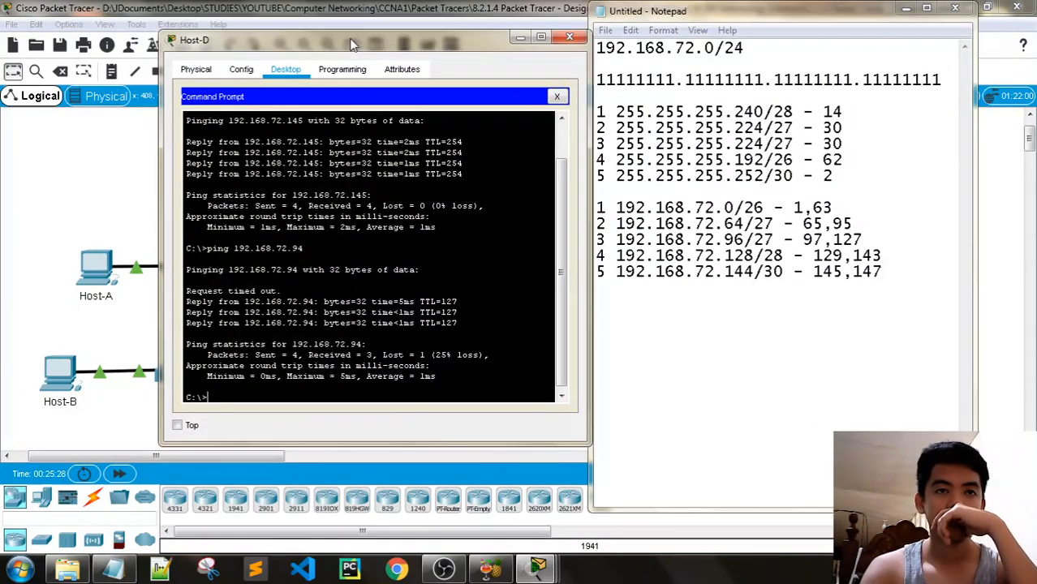
{"action": "key", "text": "Up"}
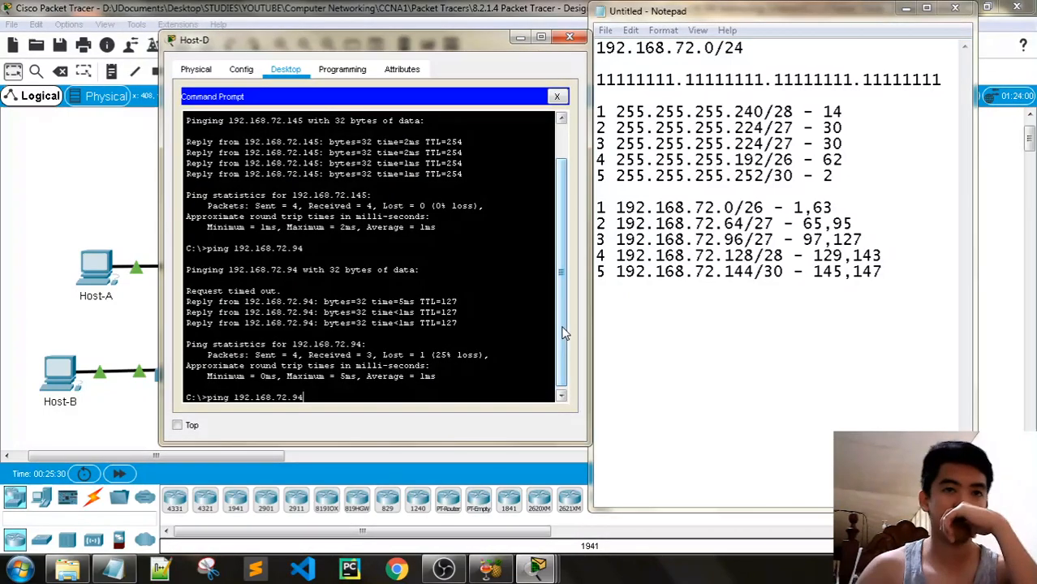
{"action": "key", "text": "BackSpace"}
{"action": "key", "text": "BackSpace"}
{"action": "type", "text": "142"}
{"action": "key", "text": "Return"}
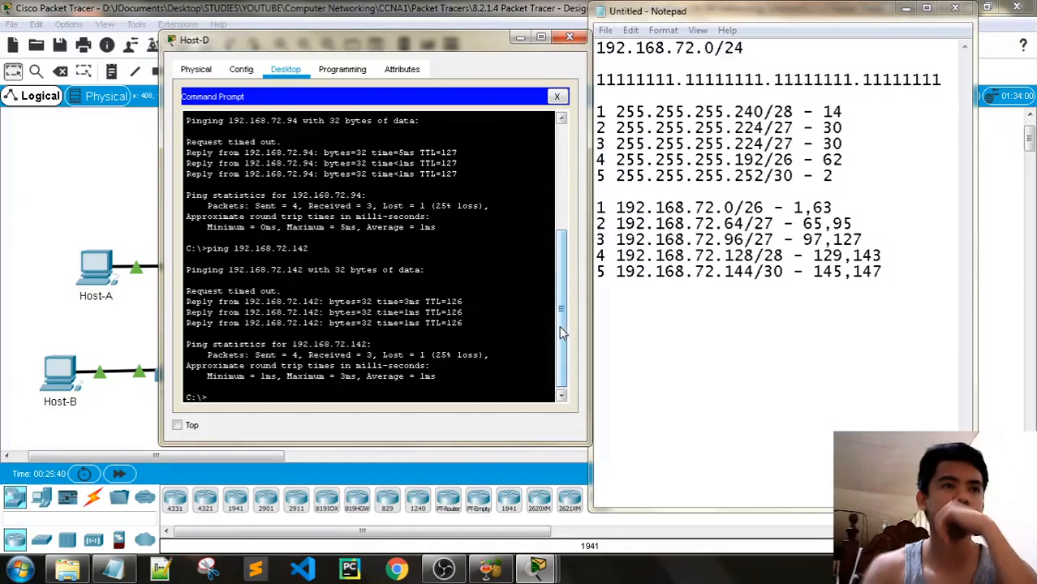
Ping 192.168.72.126 from Host-D, which turns out unreachable
{"action": "left_click_drag", "start_coordinate": [437, 55], "coordinate": [416, 348]}
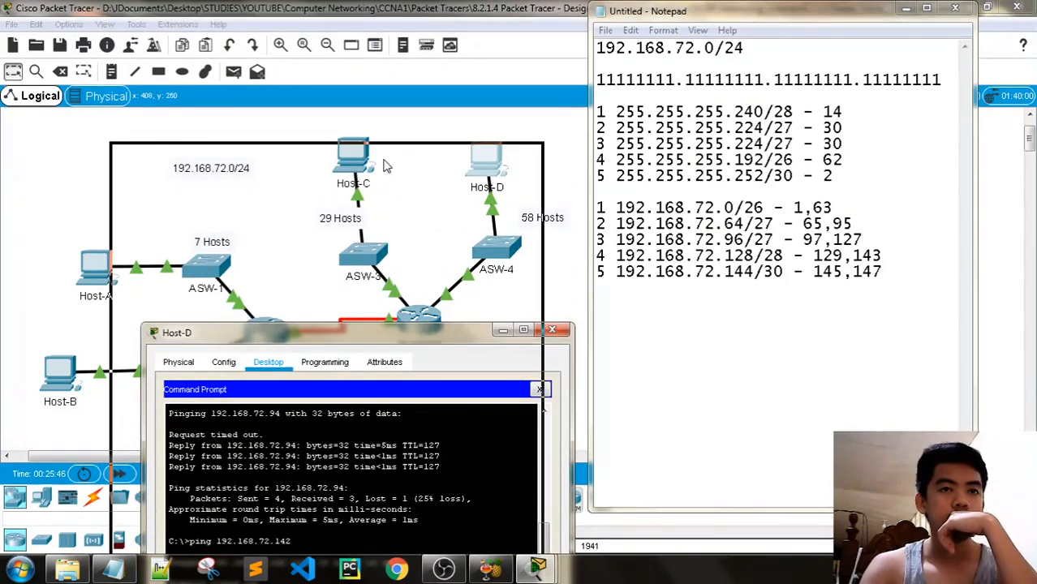
{"action": "left_click_drag", "start_coordinate": [387, 165], "coordinate": [365, 89]}
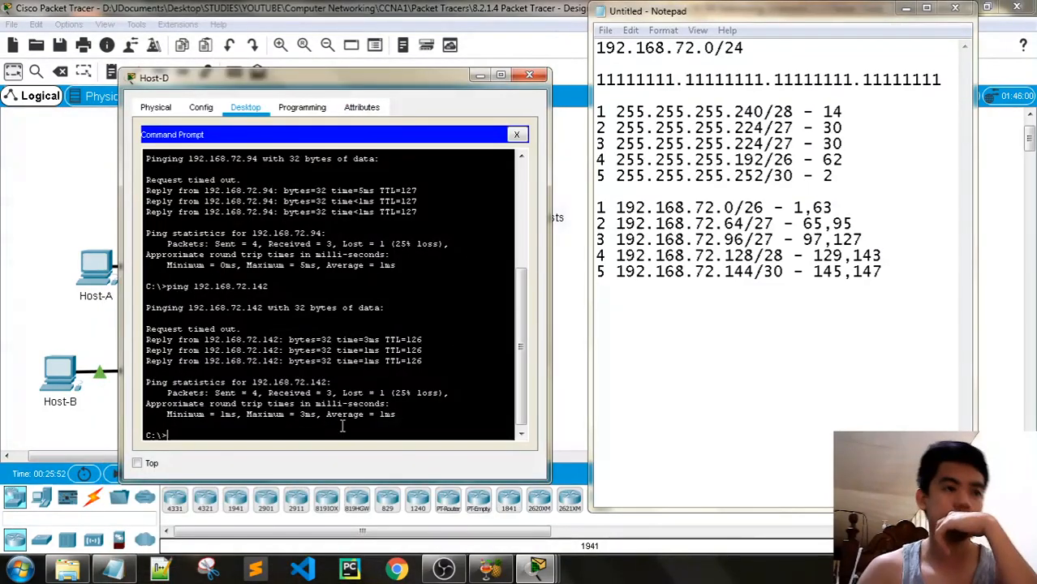
{"action": "type", "text": "26"}
{"action": "key", "text": "Return"}
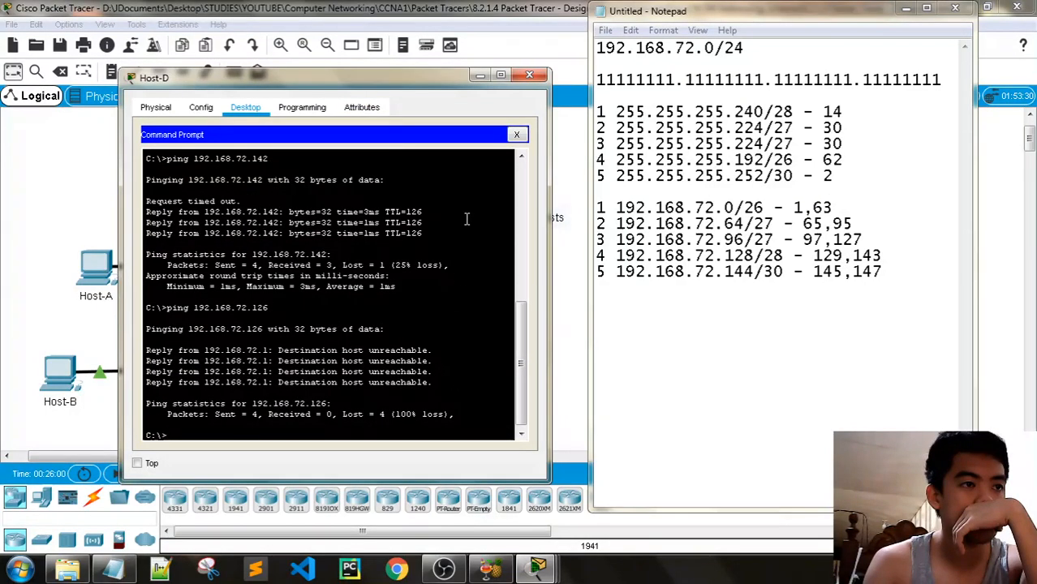
{"action": "left_click_drag", "start_coordinate": [399, 214], "coordinate": [445, 358]}
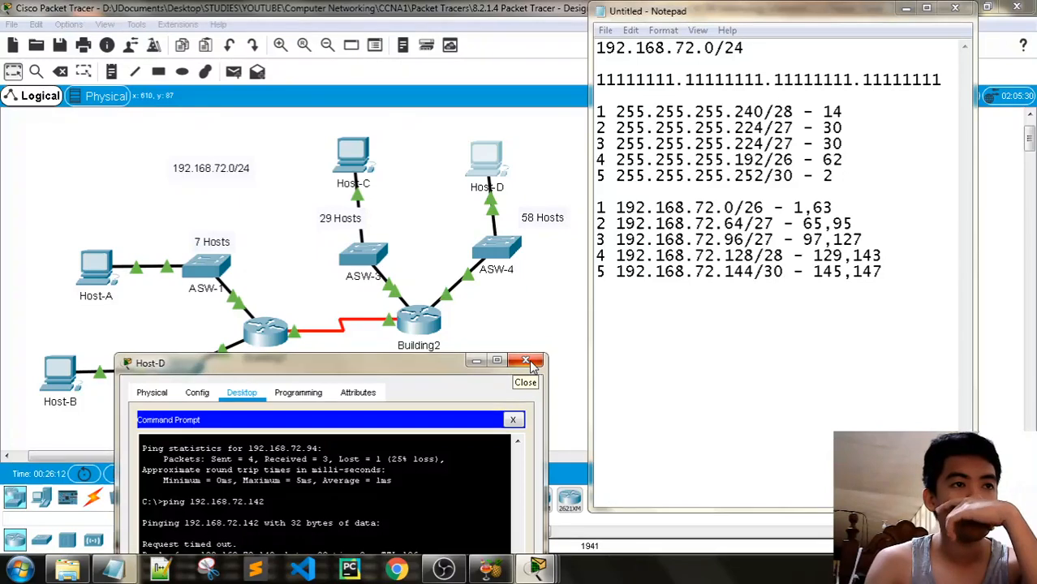
Close Host-D's window and open ASW-3's command line
{"action": "left_click", "coordinate": [526, 362]}
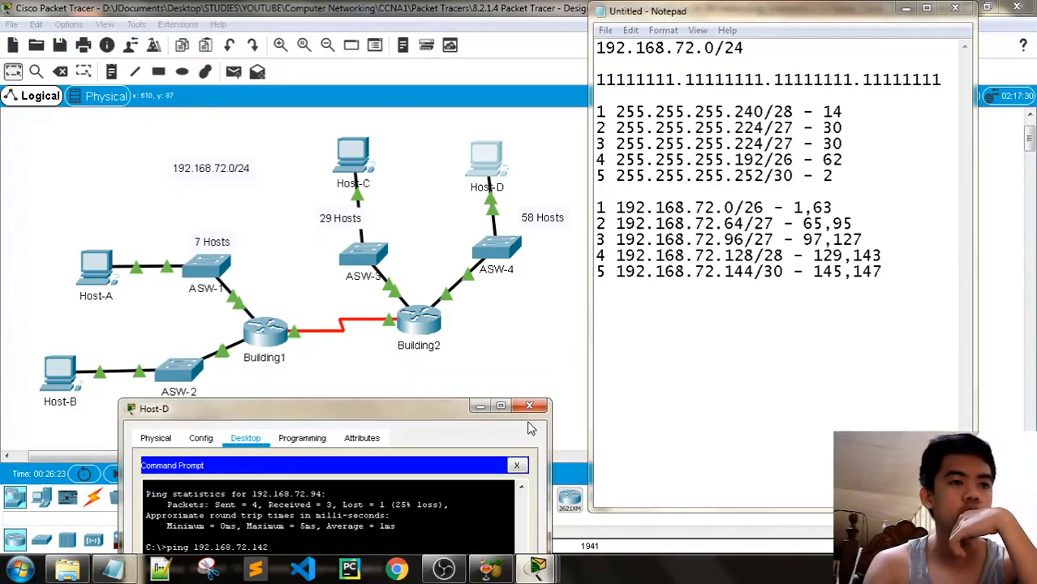
{"action": "left_click", "coordinate": [529, 409]}
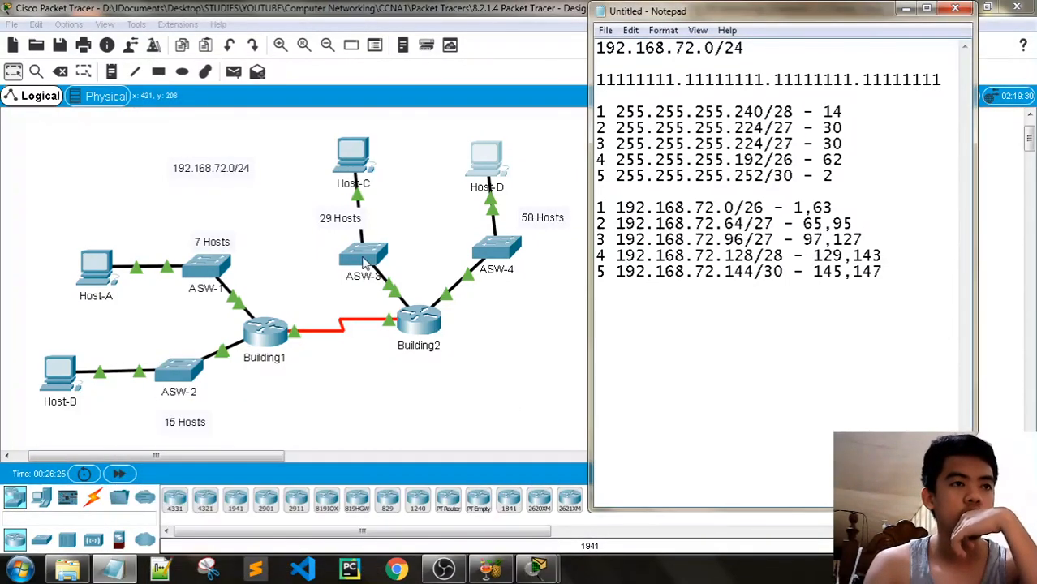
{"action": "left_click", "coordinate": [364, 263]}
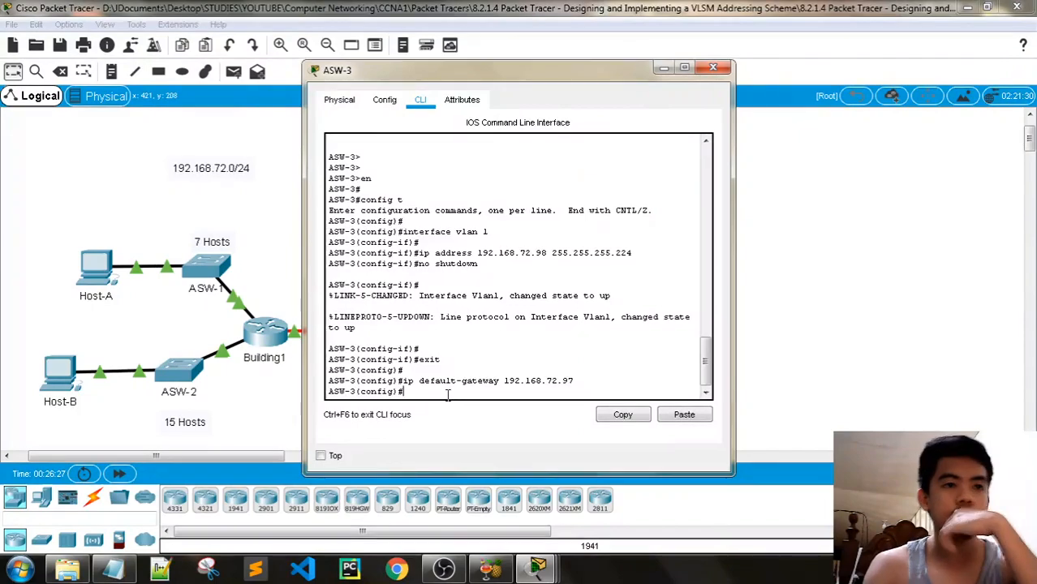
Arrange the activity instructions and subnet notes beside the ASW-3 console to review its settings
{"action": "mouse_move", "coordinate": [537, 568]}
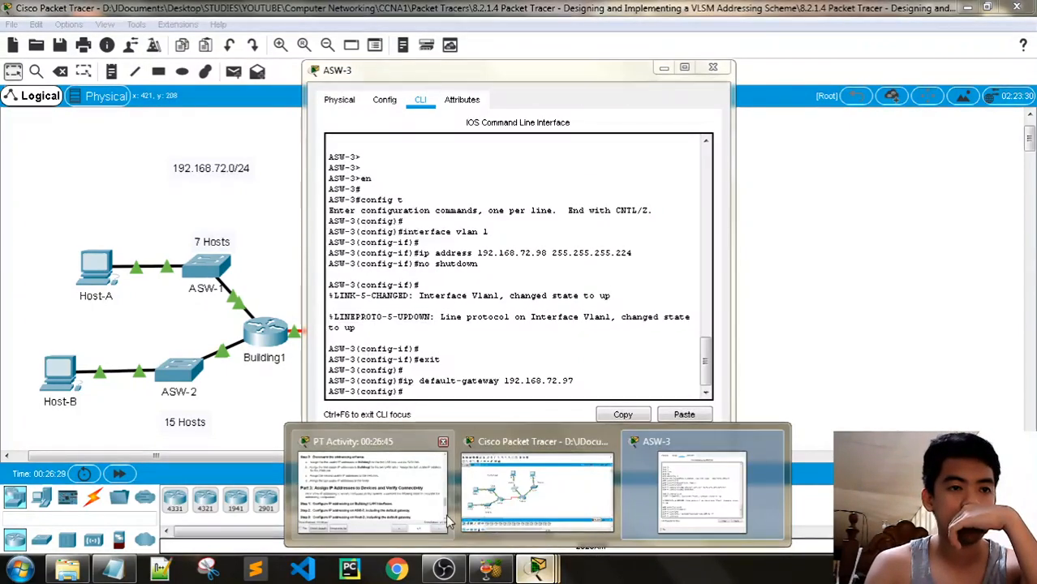
{"action": "left_click", "coordinate": [446, 520]}
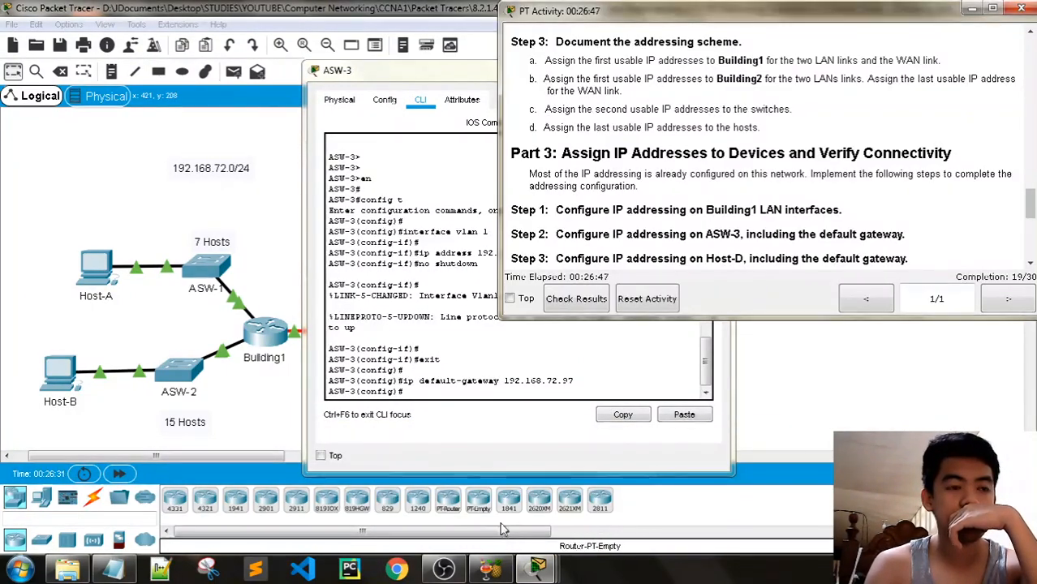
{"action": "left_click", "coordinate": [114, 568]}
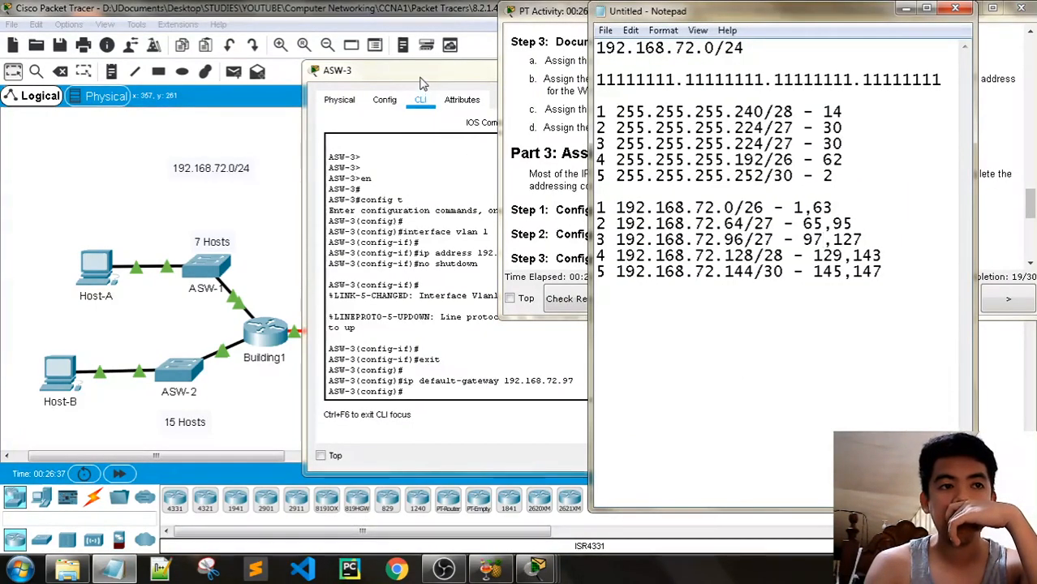
{"action": "left_click_drag", "start_coordinate": [419, 74], "coordinate": [276, 70]}
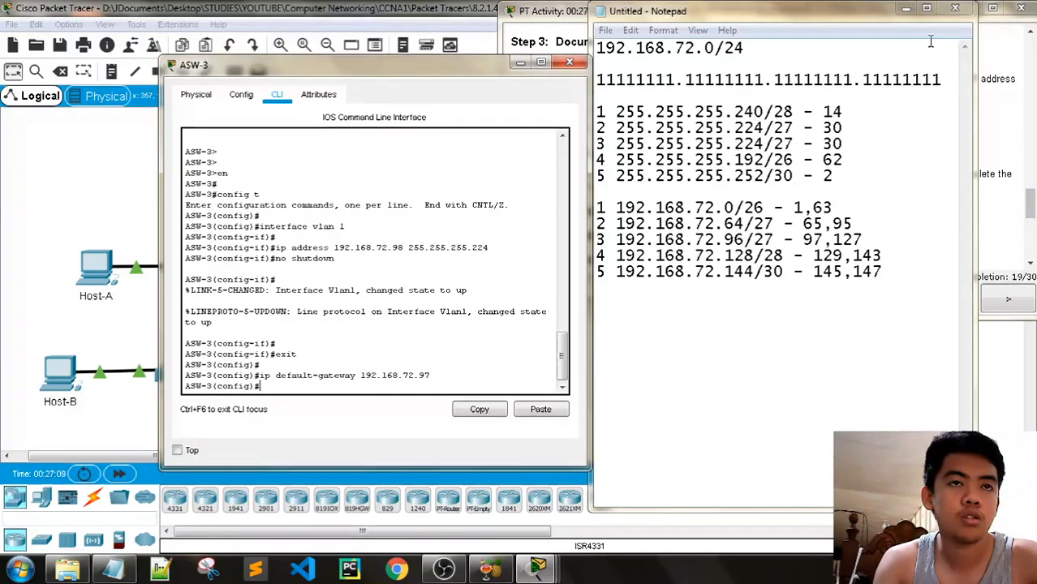
{"action": "left_click_drag", "start_coordinate": [377, 61], "coordinate": [317, 55]}
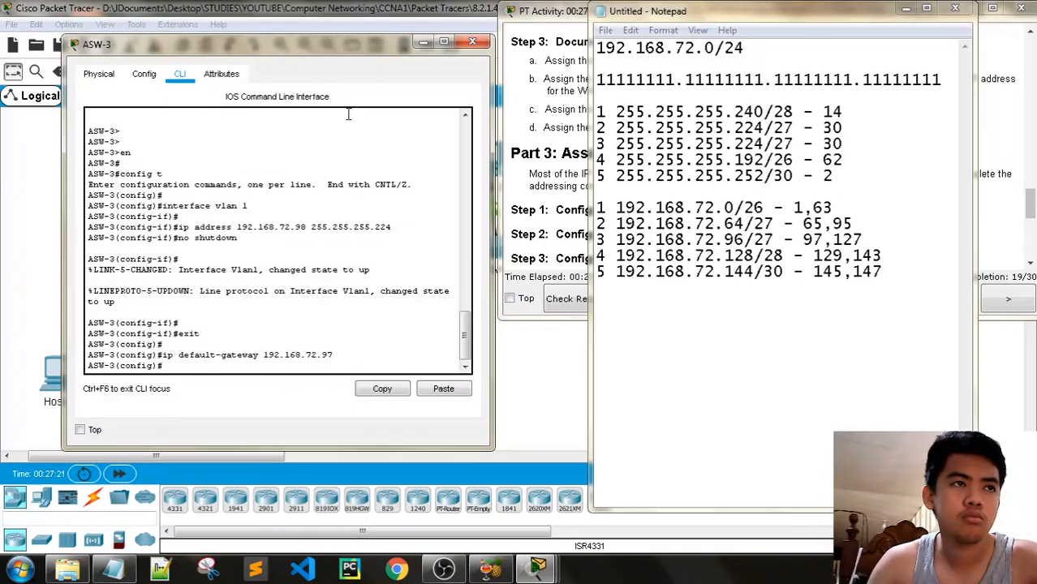
{"action": "left_click", "coordinate": [569, 299]}
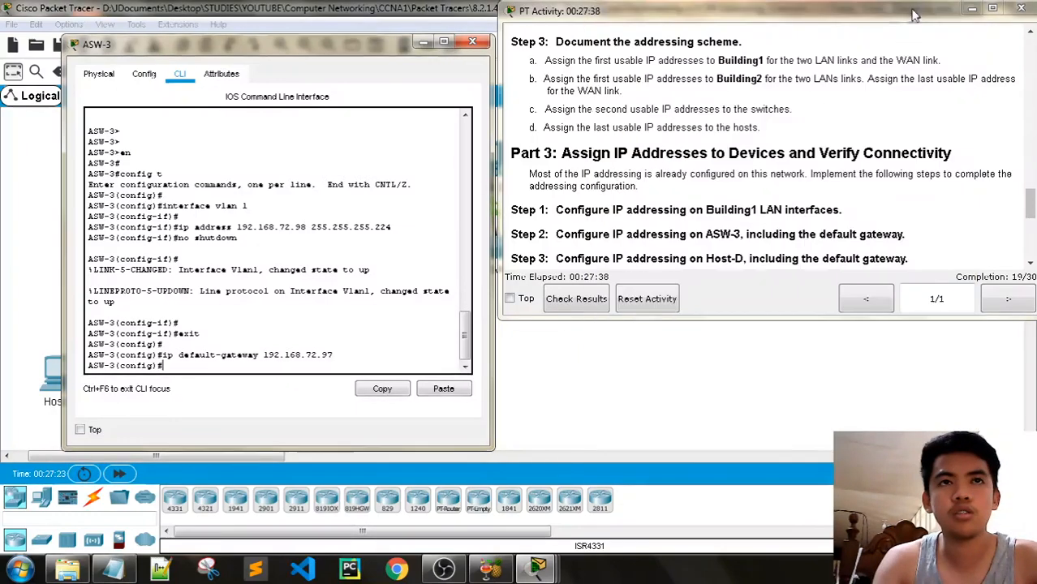
Check results at 19/30 and review the incorrect ASW-3, Building1 G0/1 and Host-D assessment items
{"action": "left_click", "coordinate": [592, 302]}
{"action": "left_click", "coordinate": [423, 43]}
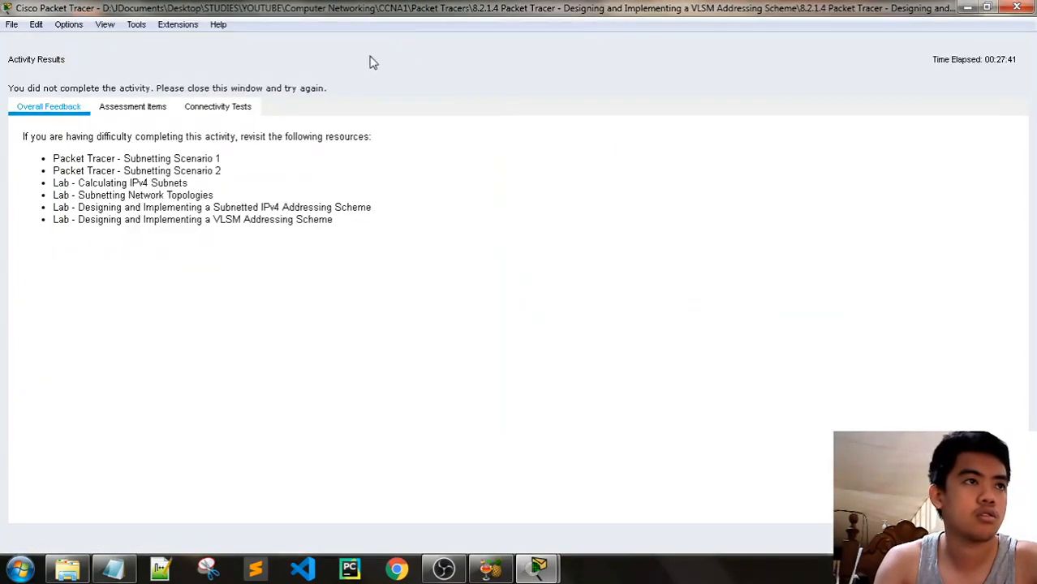
{"action": "left_click", "coordinate": [132, 107]}
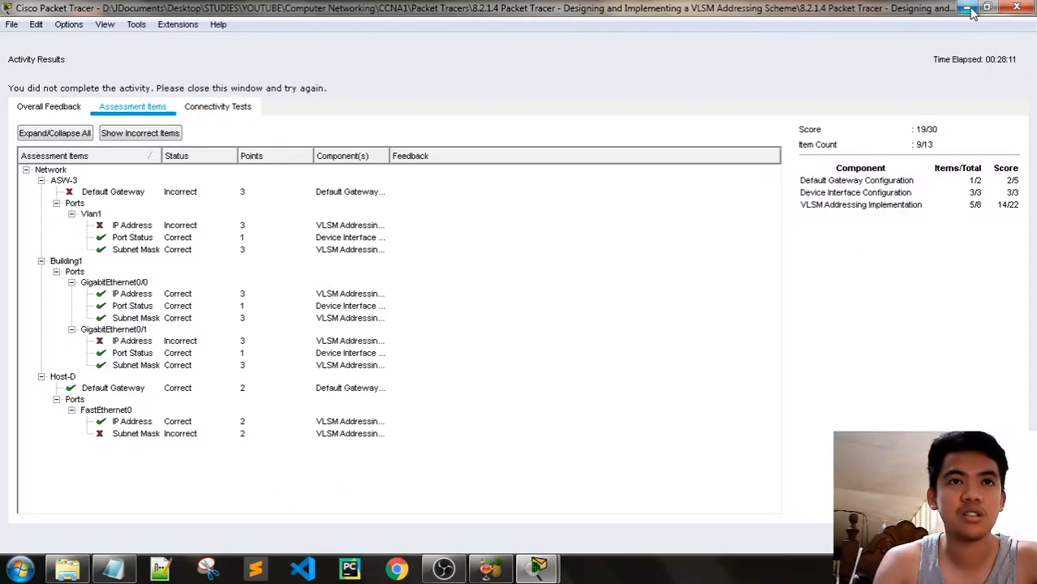
{"action": "left_click", "coordinate": [123, 571]}
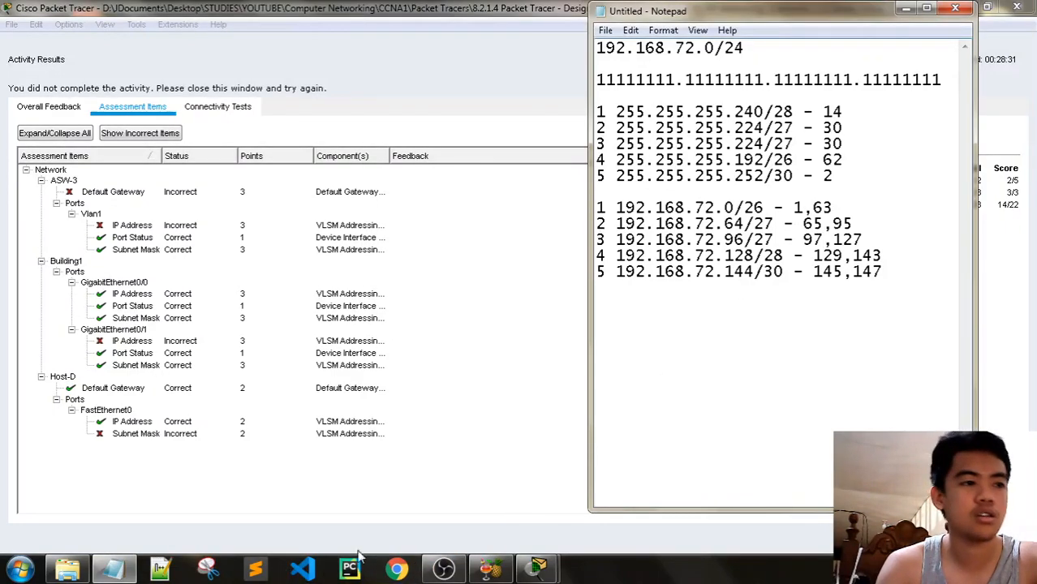
Reposition the activity instructions to reveal the topology and completion score
{"action": "left_click", "coordinate": [536, 568]}
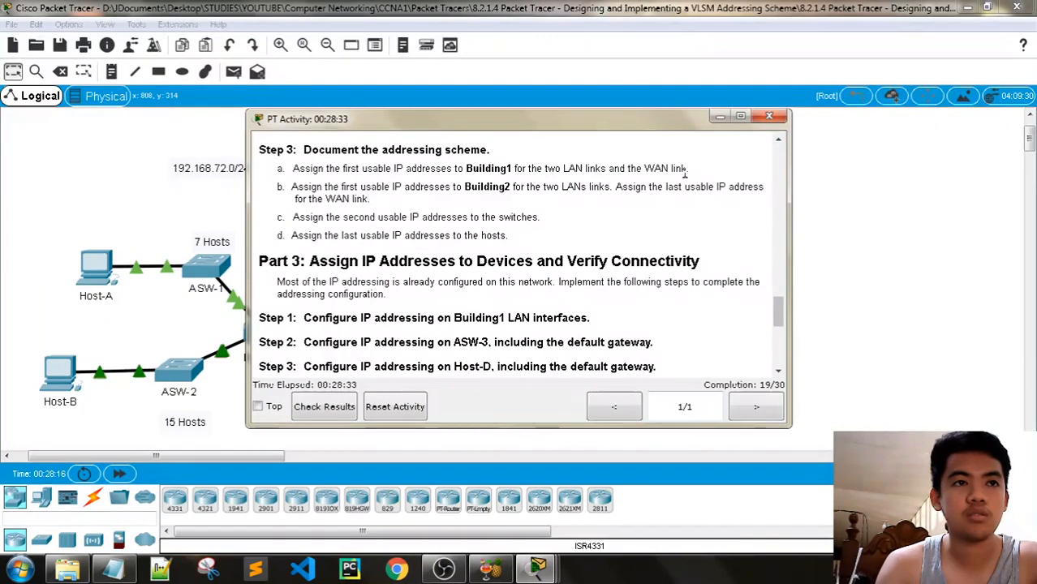
{"action": "left_click_drag", "start_coordinate": [608, 123], "coordinate": [821, 287]}
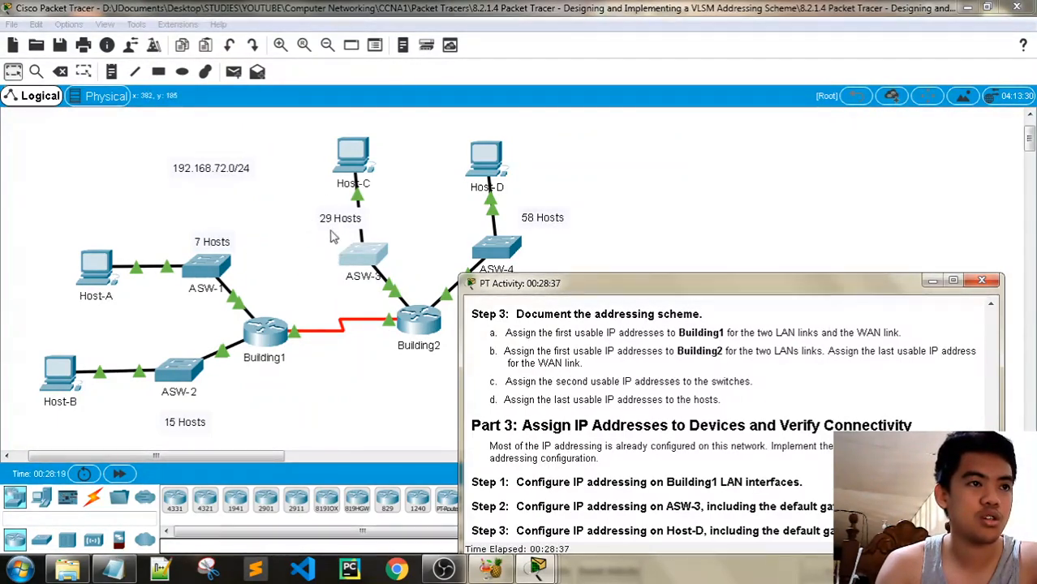
{"action": "left_click_drag", "start_coordinate": [622, 291], "coordinate": [641, 127]}
Select the 192.168.72.64/27 subnet line in the notes, then open Building1's command line
{"action": "key", "text": "alt+Tab"}
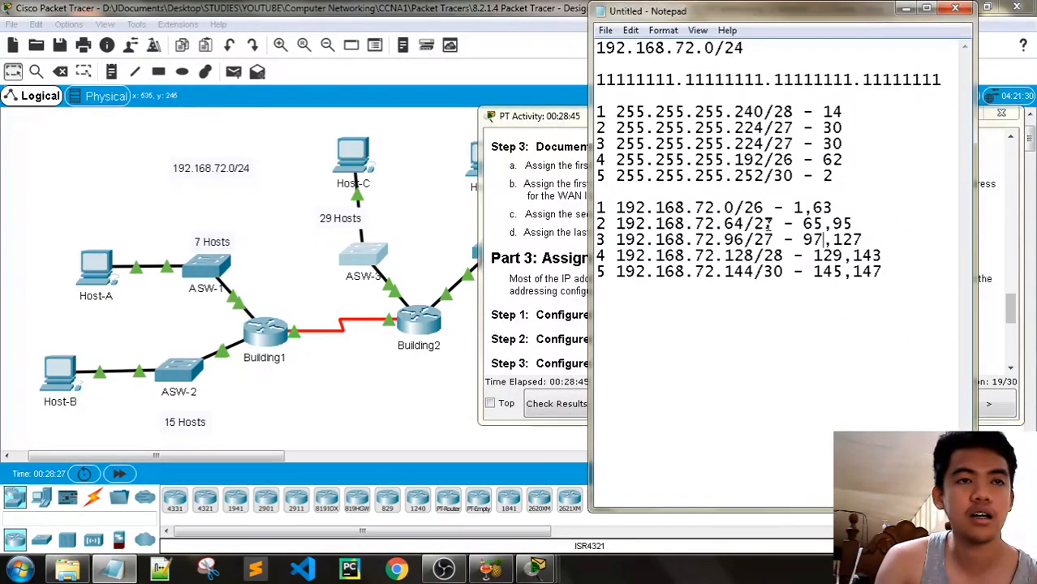
{"action": "left_click_drag", "start_coordinate": [775, 224], "coordinate": [734, 208]}
{"action": "left_click", "coordinate": [876, 222]}
{"action": "left_click_drag", "start_coordinate": [877, 222], "coordinate": [617, 224]}
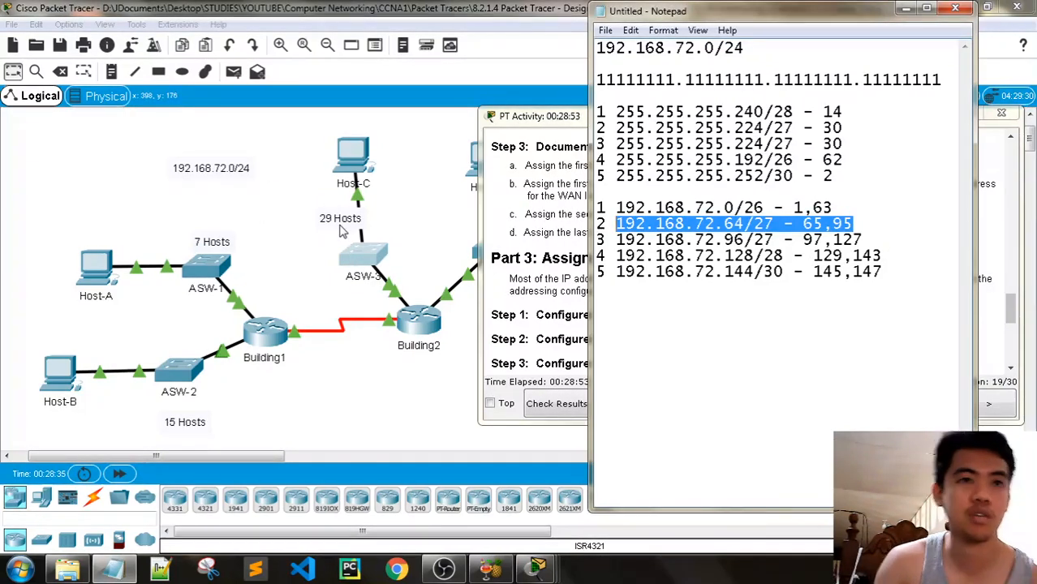
{"action": "left_click", "coordinate": [906, 8]}
{"action": "left_click", "coordinate": [270, 341]}
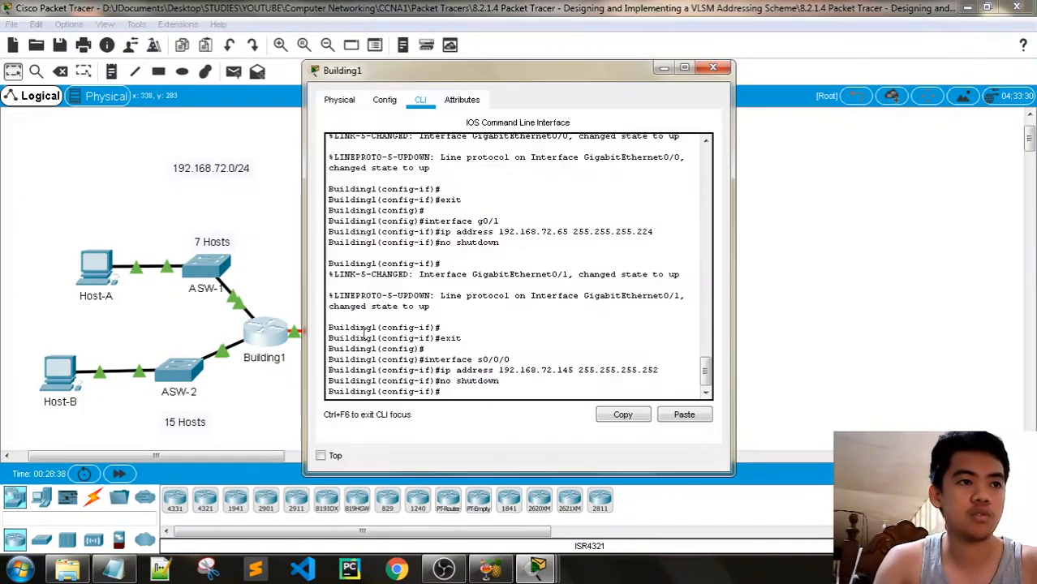
On Building1, enter interface g0/1 and remove its 192.168.72.65 255.255.255.224 address
{"action": "key", "text": "Return"}
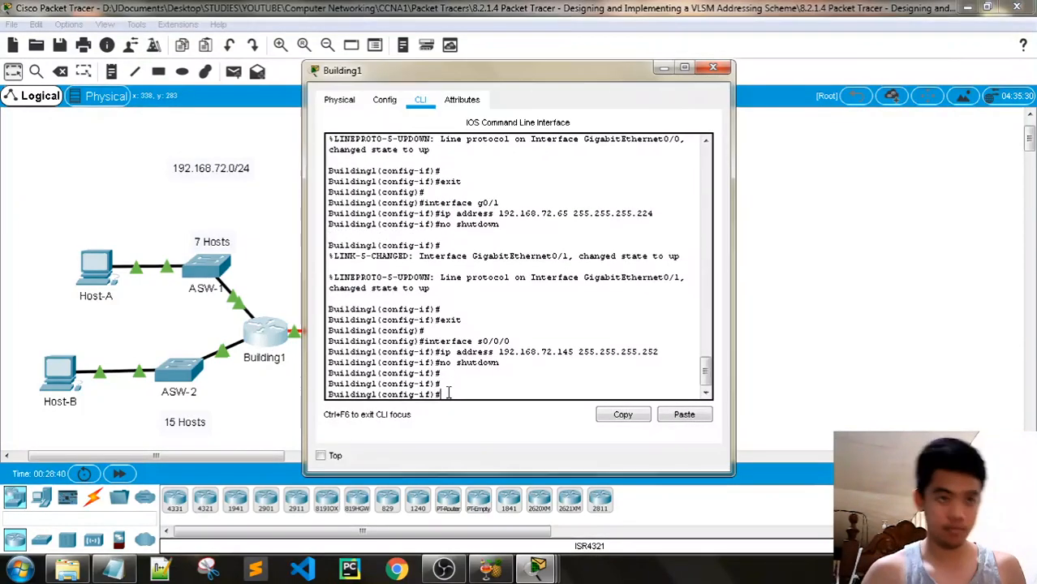
{"action": "type", "text": "exit"}
{"action": "key", "text": "Return"}
{"action": "key", "text": "Return"}
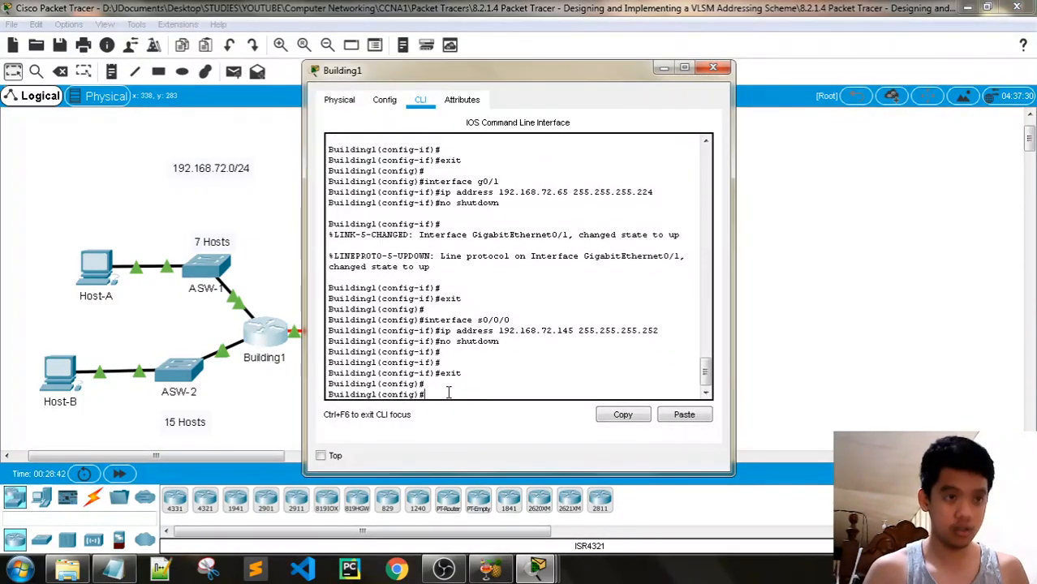
{"action": "type", "text": "interface g0/1"}
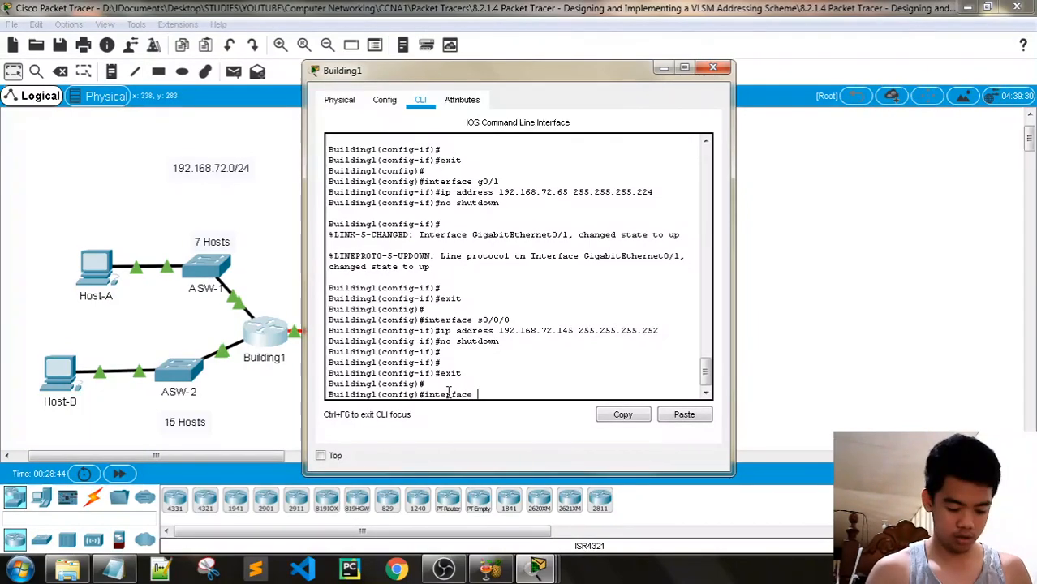
{"action": "key", "text": "Return"}
{"action": "type", "text": "no"}
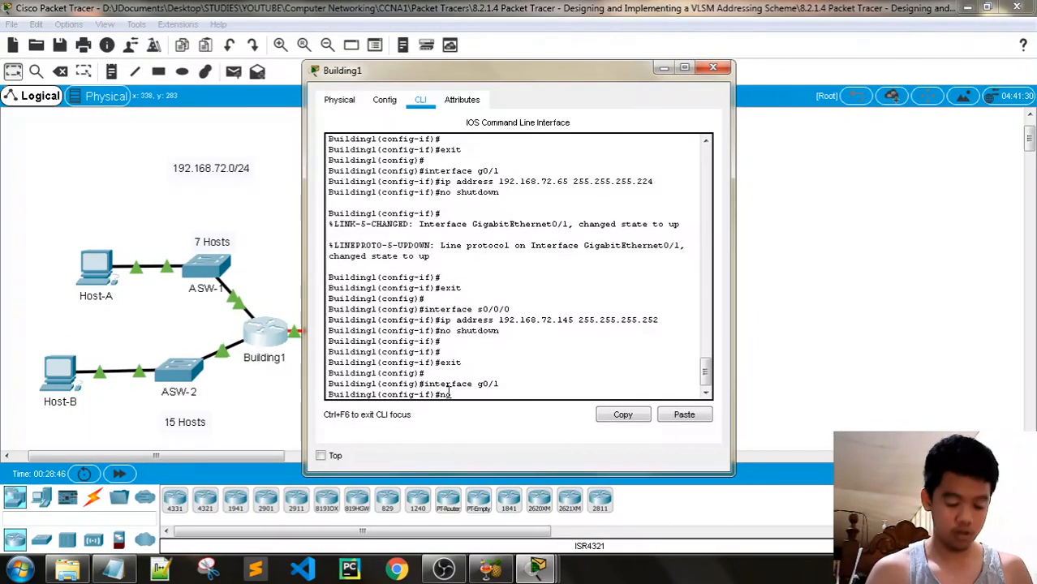
{"action": "type", "text": " ip"}
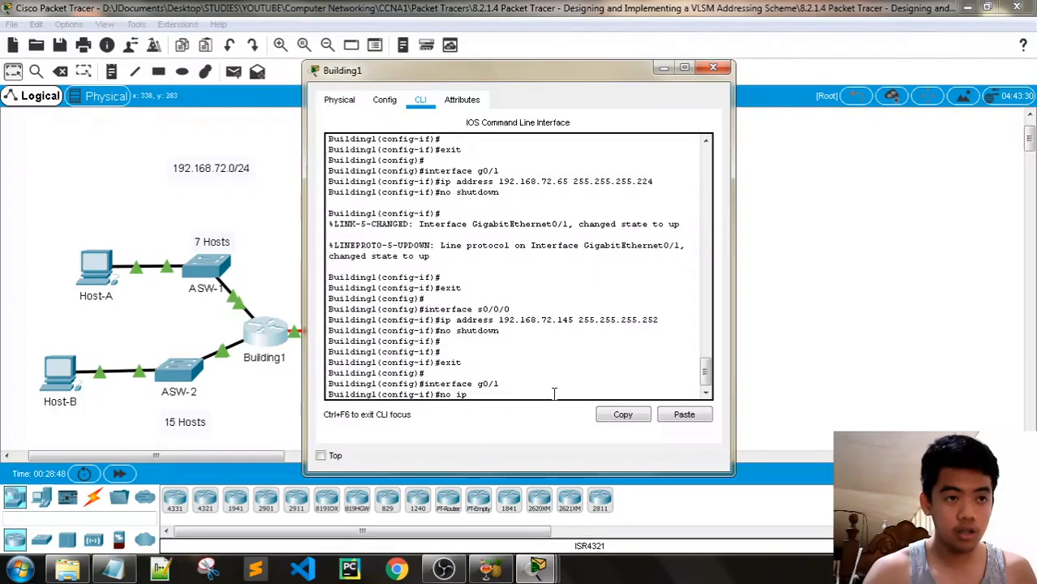
{"action": "type", "text": " address"}
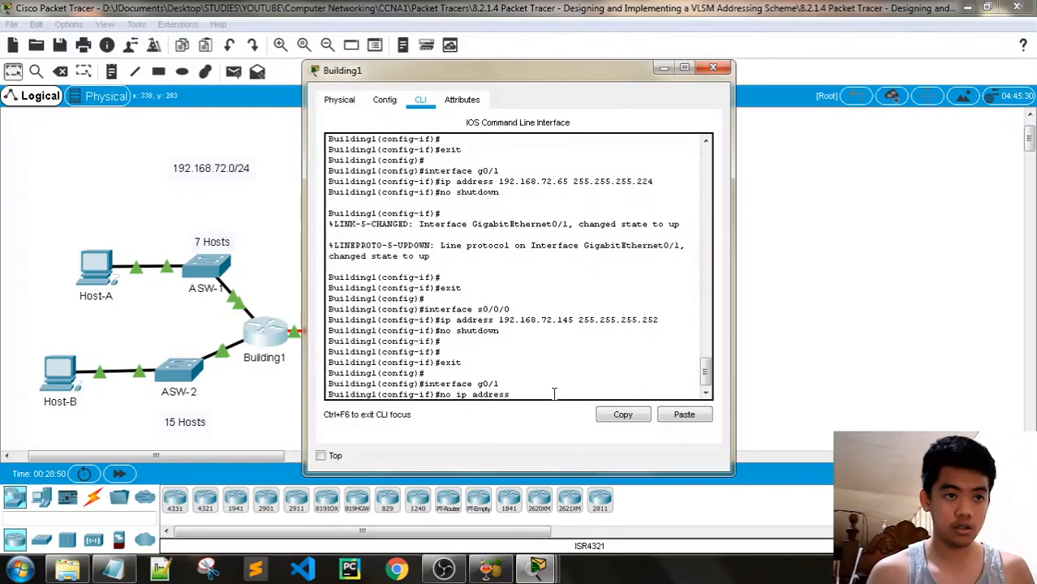
{"action": "type", "text": " 192.168"}
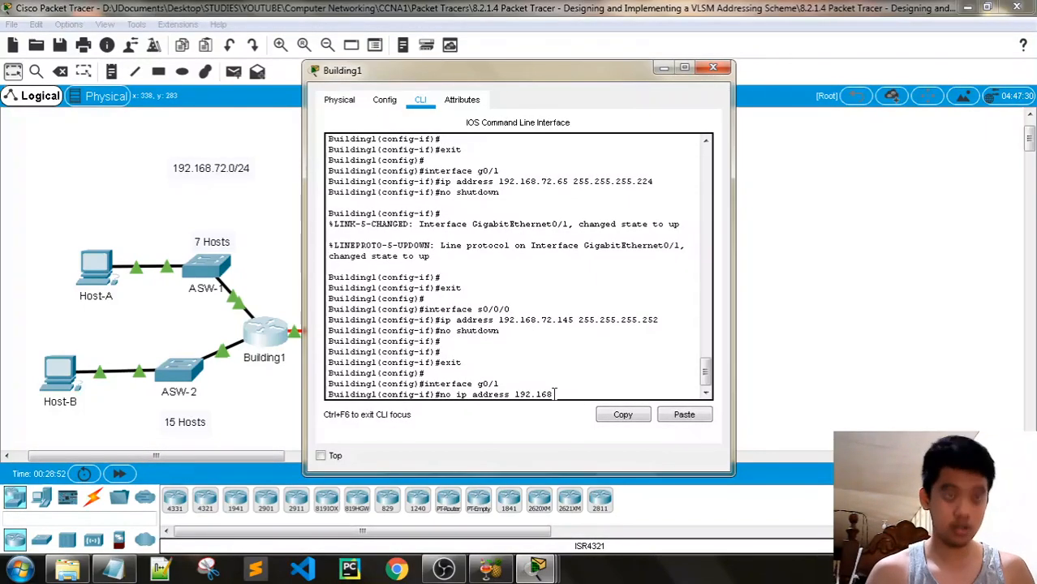
{"action": "type", "text": ".72"}
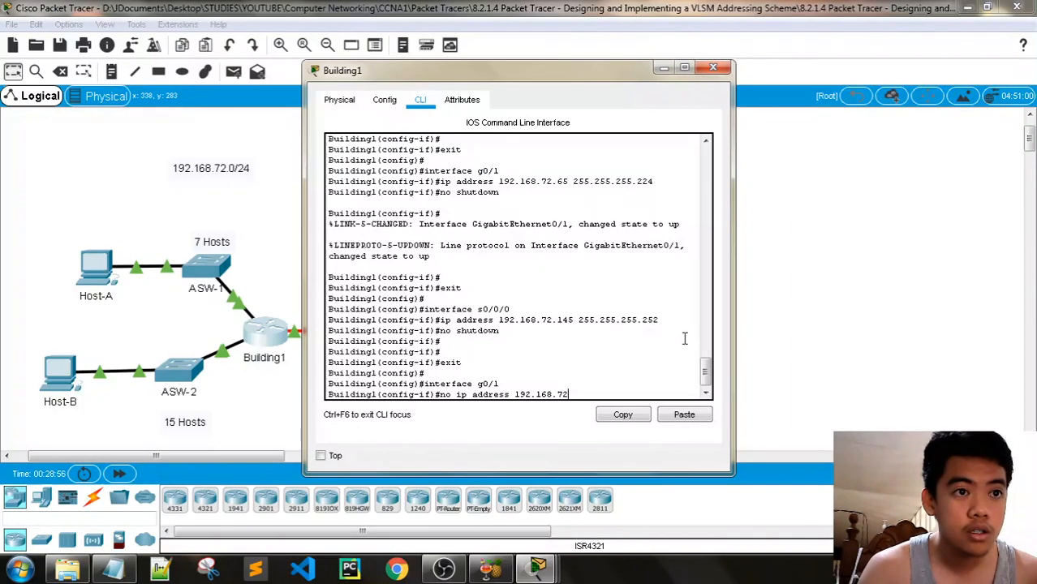
{"action": "type", "text": ".65"}
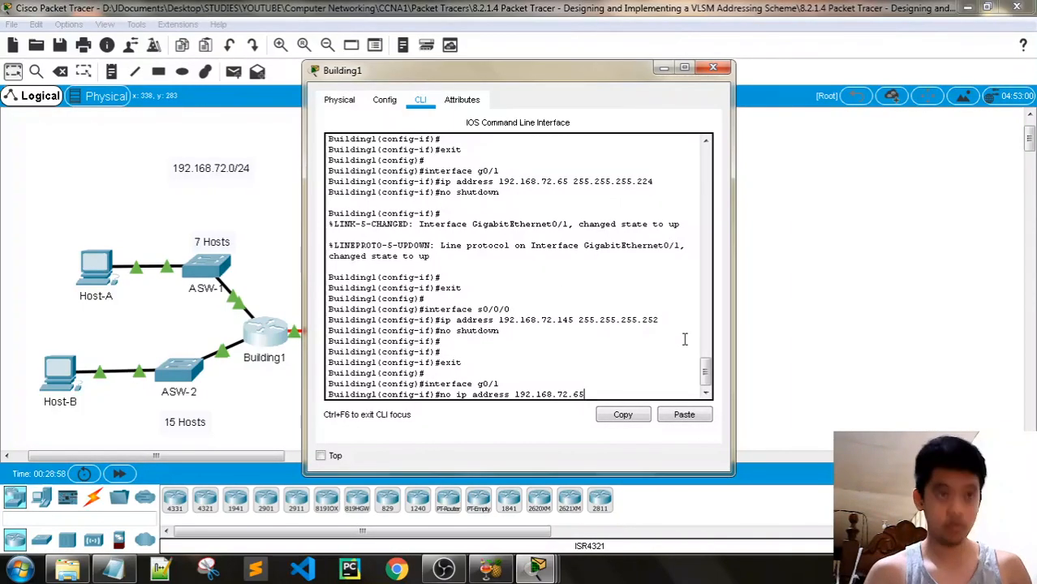
{"action": "type", "text": " 255.255"}
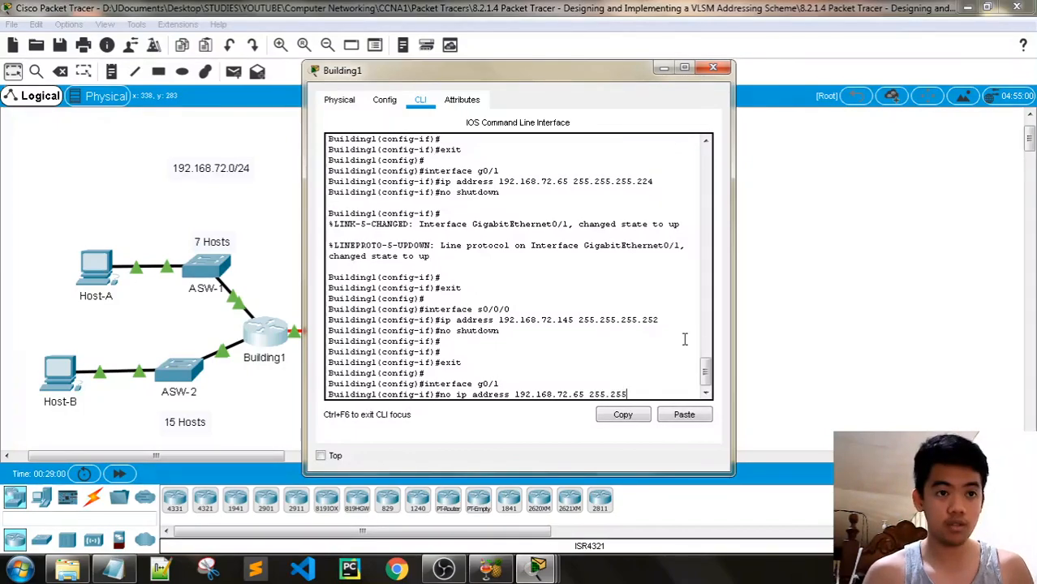
{"action": "type", "text": ".255.224"}
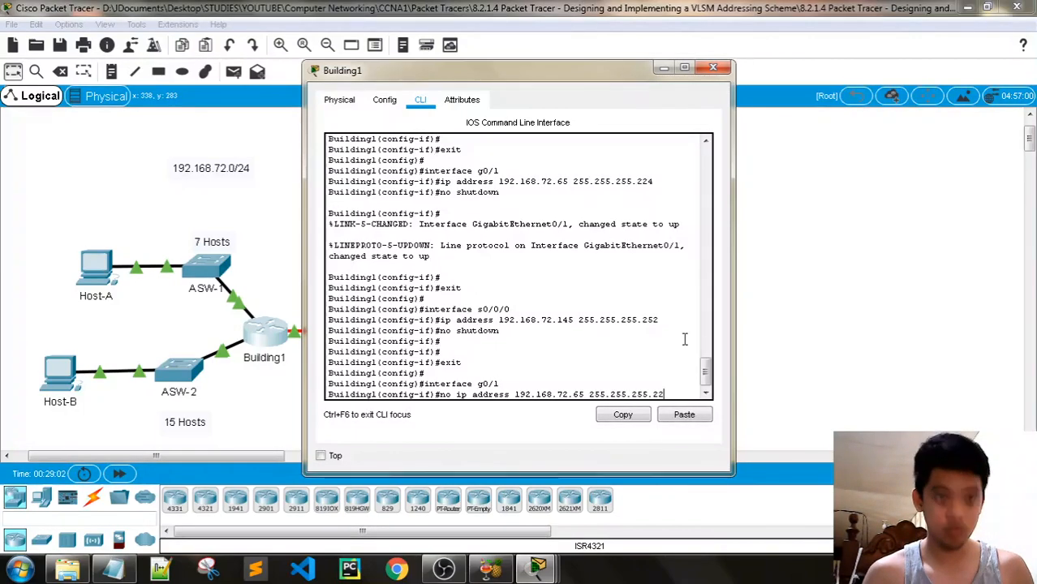
{"action": "key", "text": "Return"}
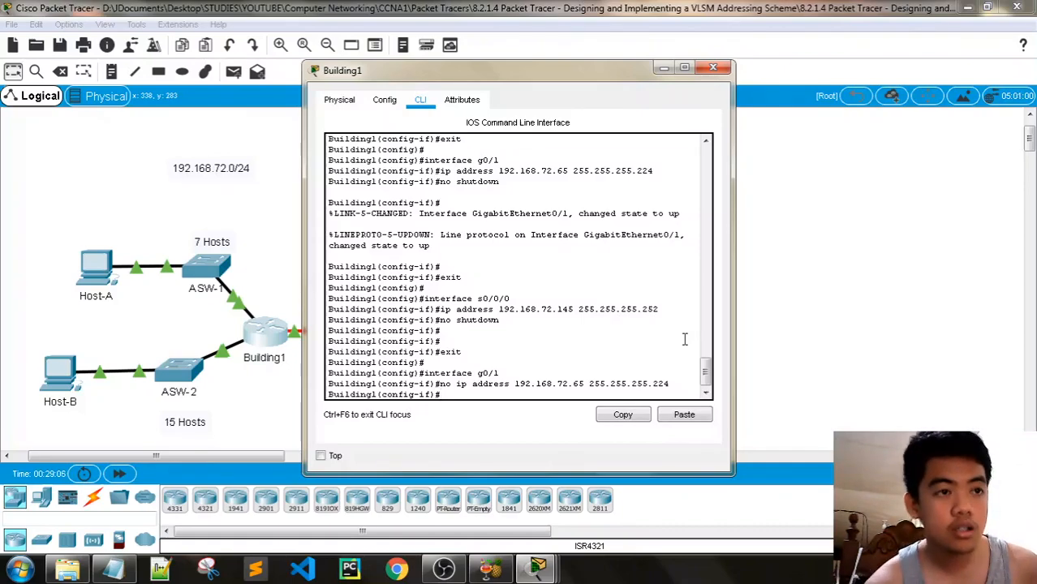
Assign g0/1 the address 192.168.72.97 255.255.255.224 and close the router window
{"action": "key", "text": "Up"}
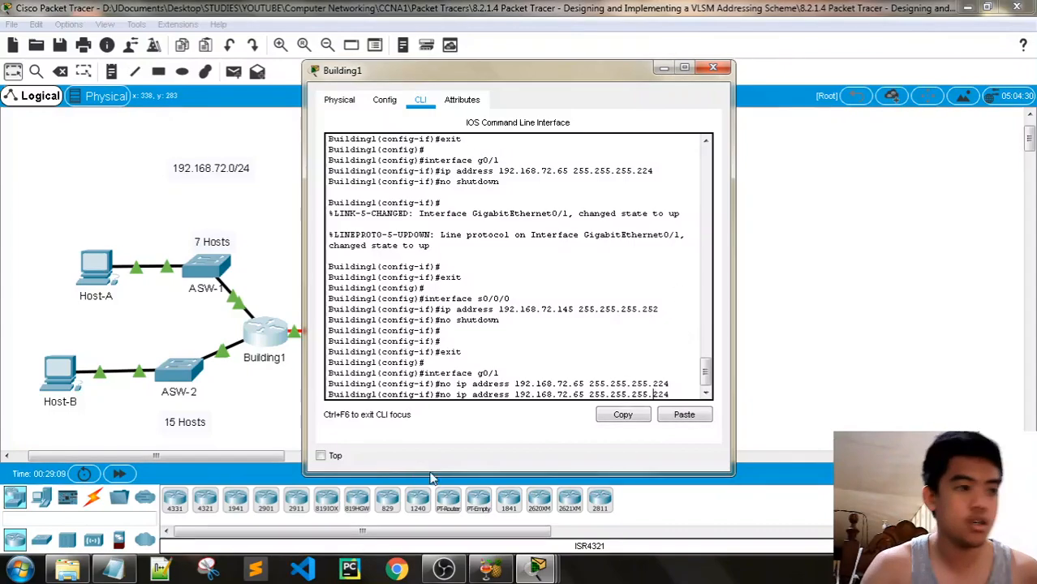
{"action": "left_click", "coordinate": [117, 570]}
{"action": "left_click", "coordinate": [121, 570]}
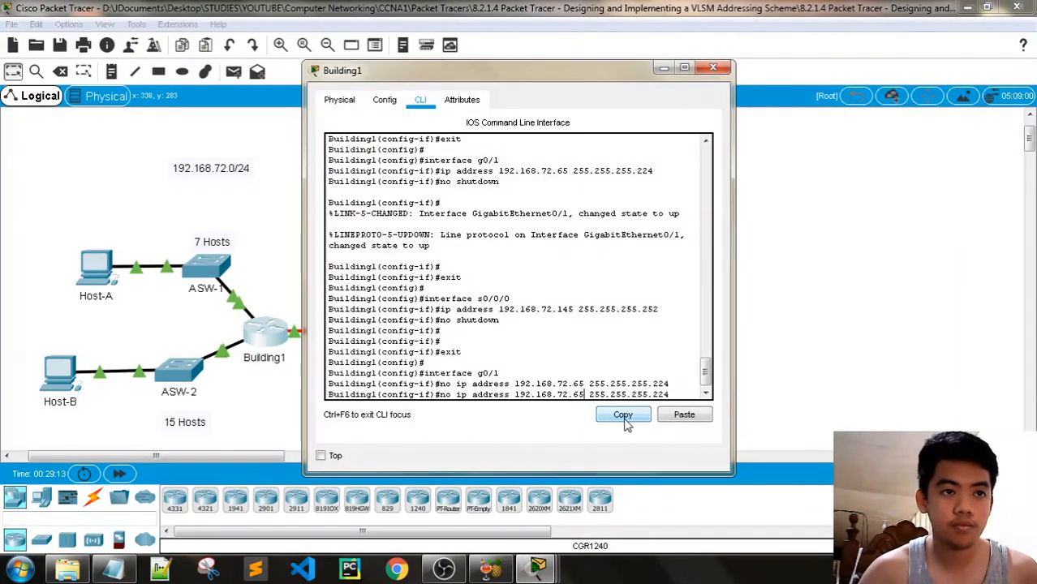
{"action": "key", "text": "BackSpace"}
{"action": "key", "text": "BackSpace"}
{"action": "type", "text": "96"}
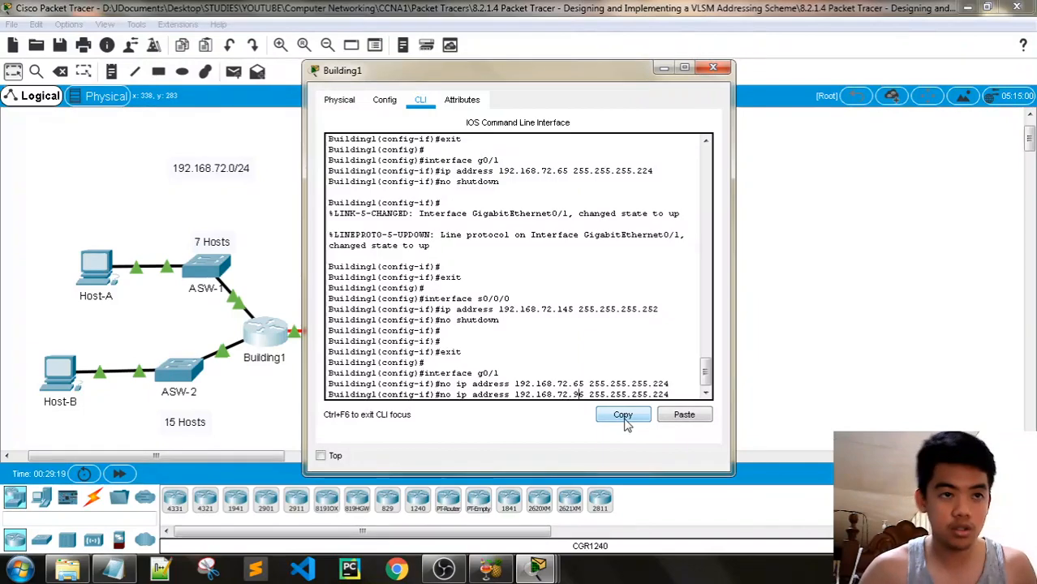
{"action": "key", "text": "BackSpace"}
{"action": "type", "text": "7"}
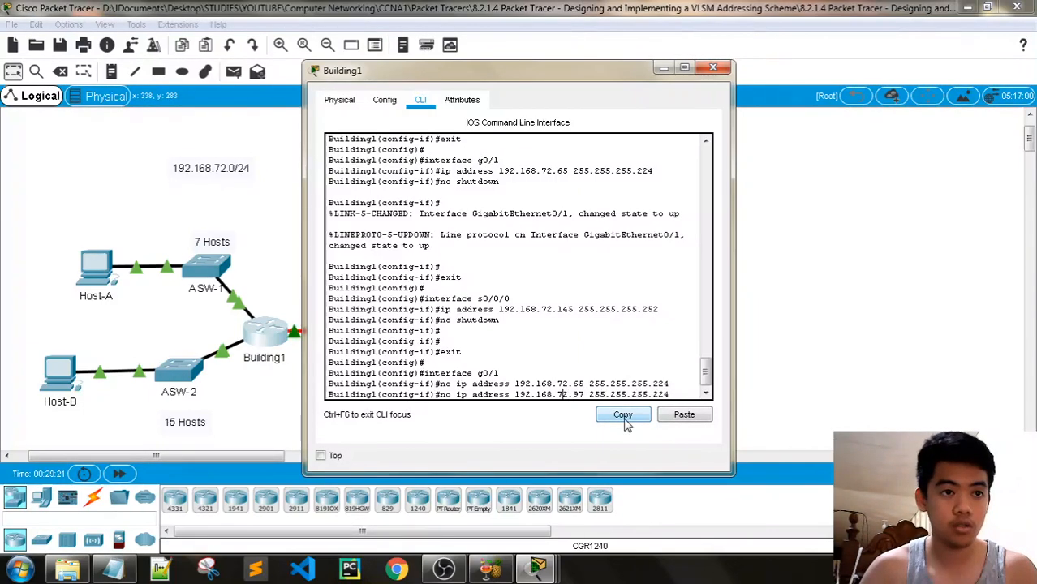
{"action": "key", "text": "Left"}
{"action": "key", "text": "Left"}
{"action": "key", "text": "Left"}
{"action": "key", "text": "Left"}
{"action": "key", "text": "Left"}
{"action": "key", "text": "Left"}
{"action": "key", "text": "Left"}
{"action": "key", "text": "Left"}
{"action": "key", "text": "Left"}
{"action": "key", "text": "Left"}
{"action": "key", "text": "Left"}
{"action": "key", "text": "Left"}
{"action": "key", "text": "Left"}
{"action": "key", "text": "Left"}
{"action": "key", "text": "Left"}
{"action": "key", "text": "Left"}
{"action": "key", "text": "Left"}
{"action": "key", "text": "Left"}
{"action": "key", "text": "Left"}
{"action": "key", "text": "Left"}
{"action": "key", "text": "BackSpace"}
{"action": "key", "text": "BackSpace"}
{"action": "key", "text": "BackSpace"}
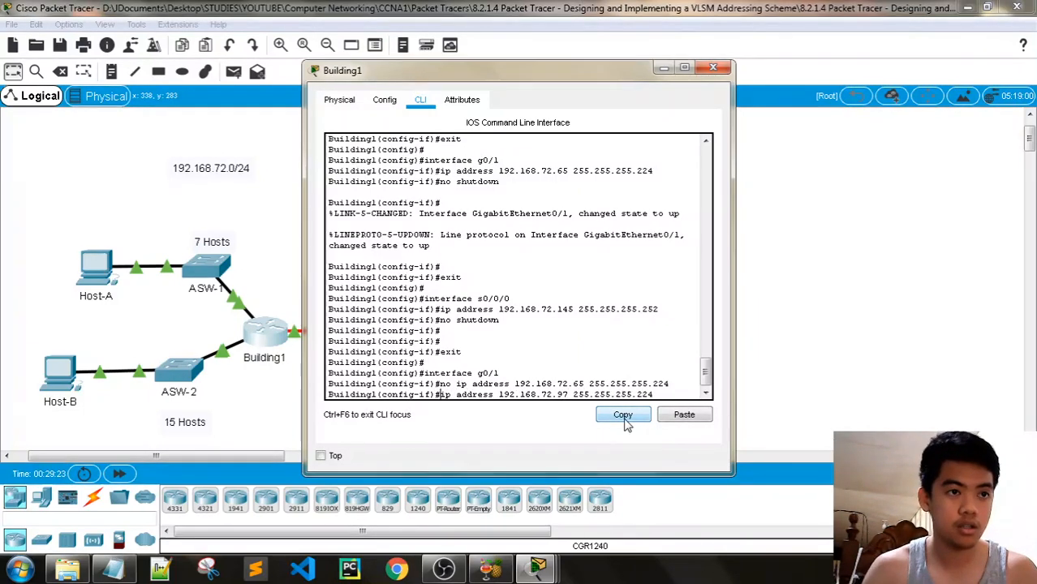
{"action": "left_click", "coordinate": [113, 569]}
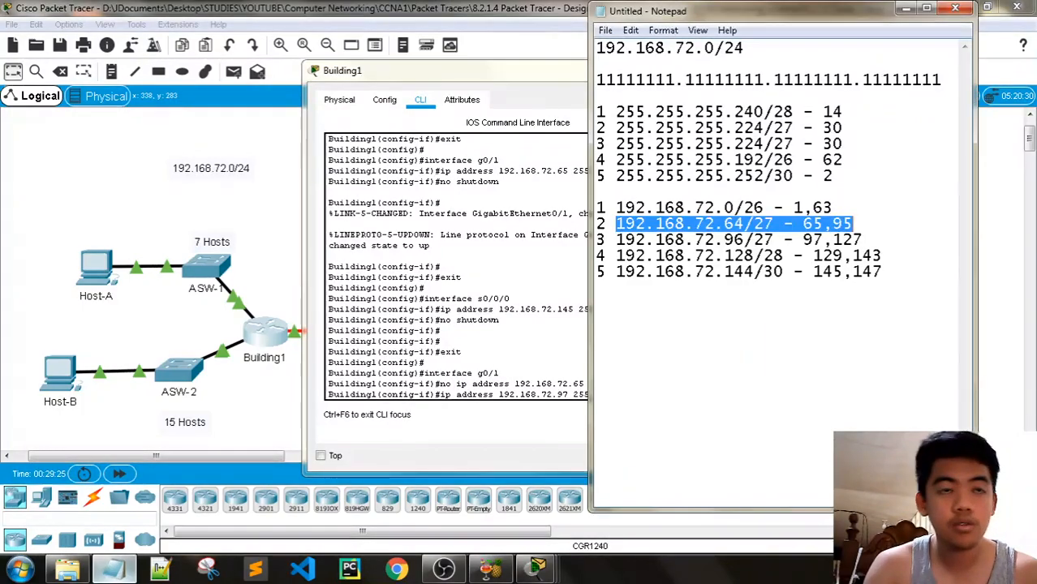
{"action": "left_click", "coordinate": [520, 399]}
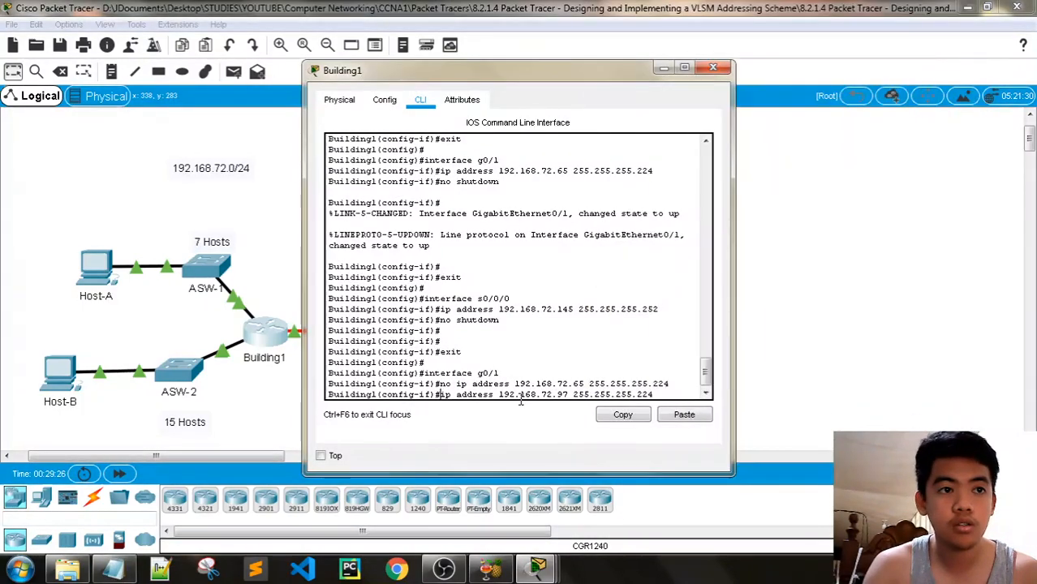
{"action": "left_click", "coordinate": [714, 67]}
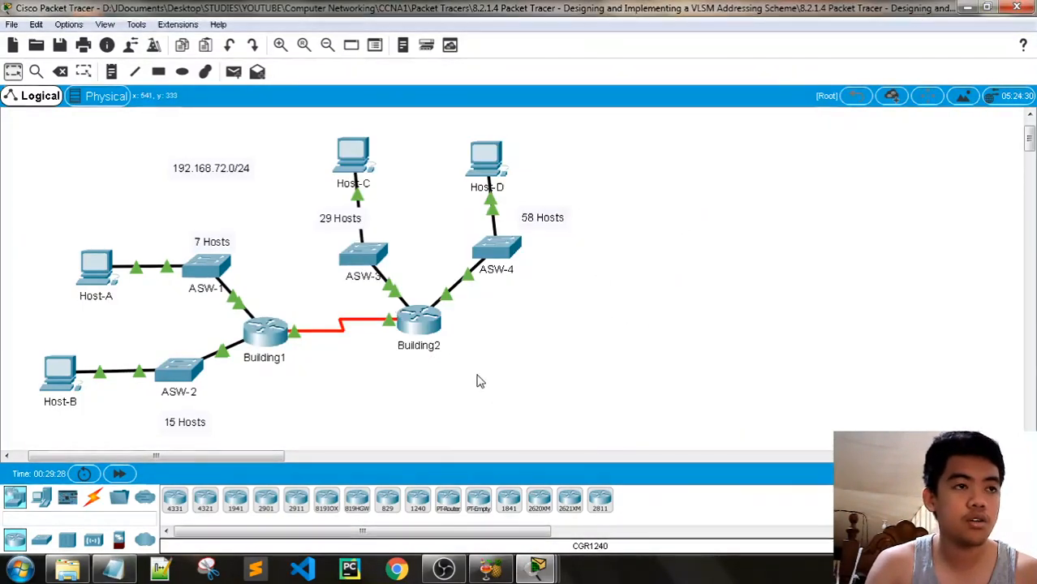
Open ASW-3's CLI and remove the old 192.168.72.98 address from VLAN 1
{"action": "left_click", "coordinate": [361, 258]}
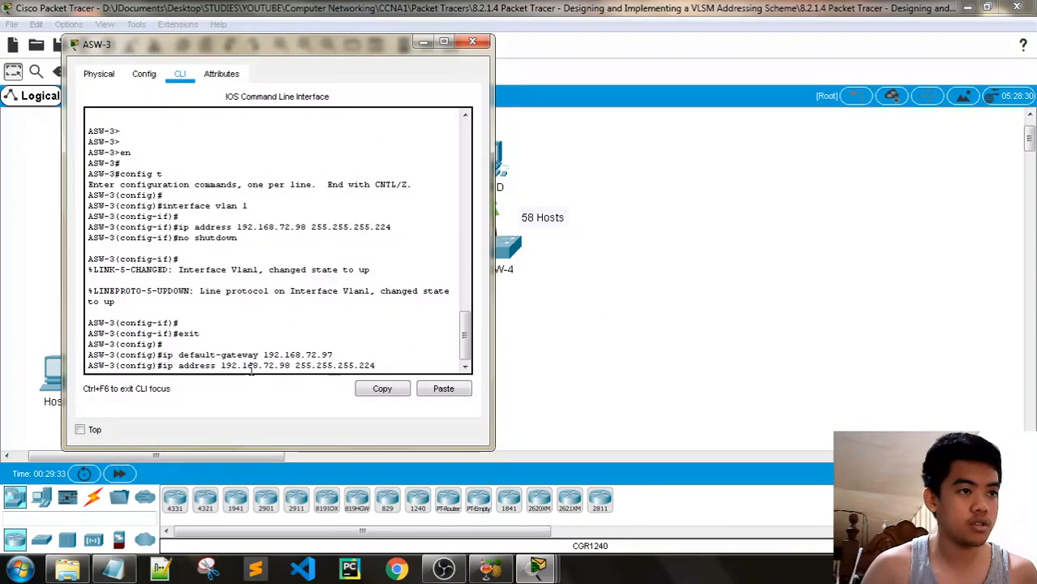
{"action": "key", "text": "Up"}
{"action": "key", "text": "Return"}
{"action": "key", "text": "Up"}
{"action": "key", "text": "Up"}
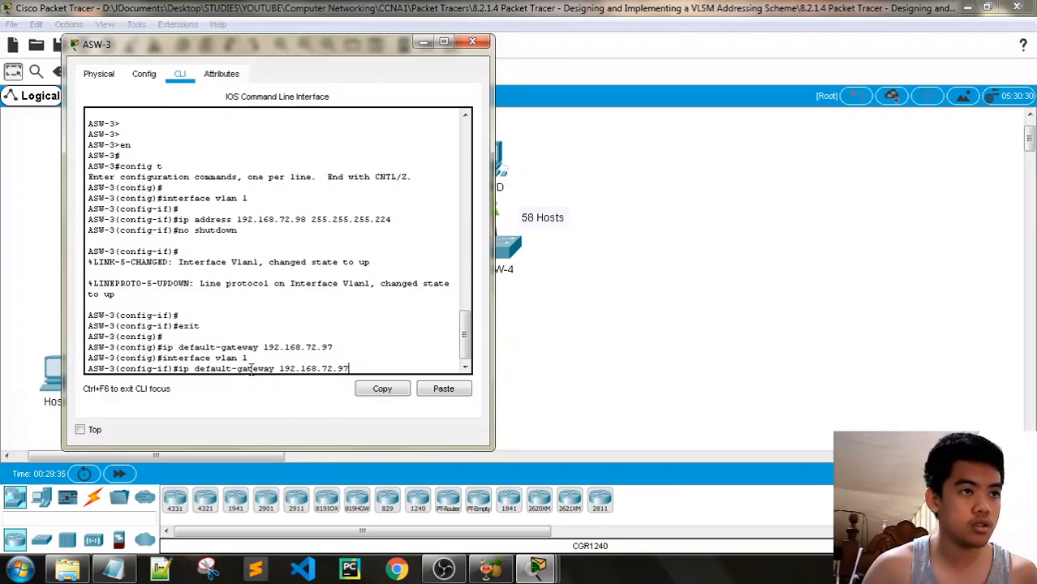
{"action": "key", "text": "Up"}
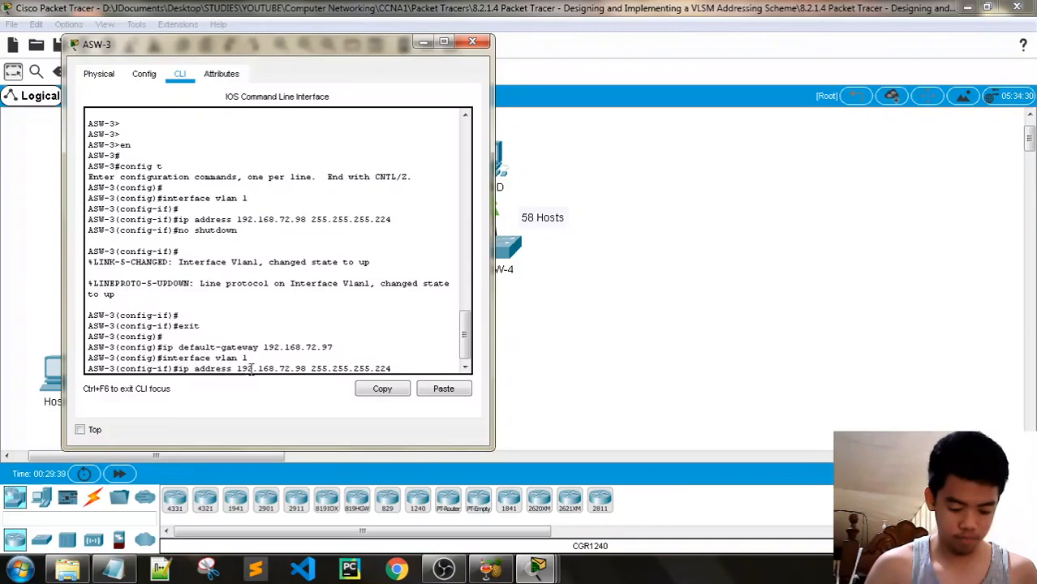
{"action": "key", "text": "Home"}
{"action": "type", "text": "no"}
{"action": "key", "text": "Return"}
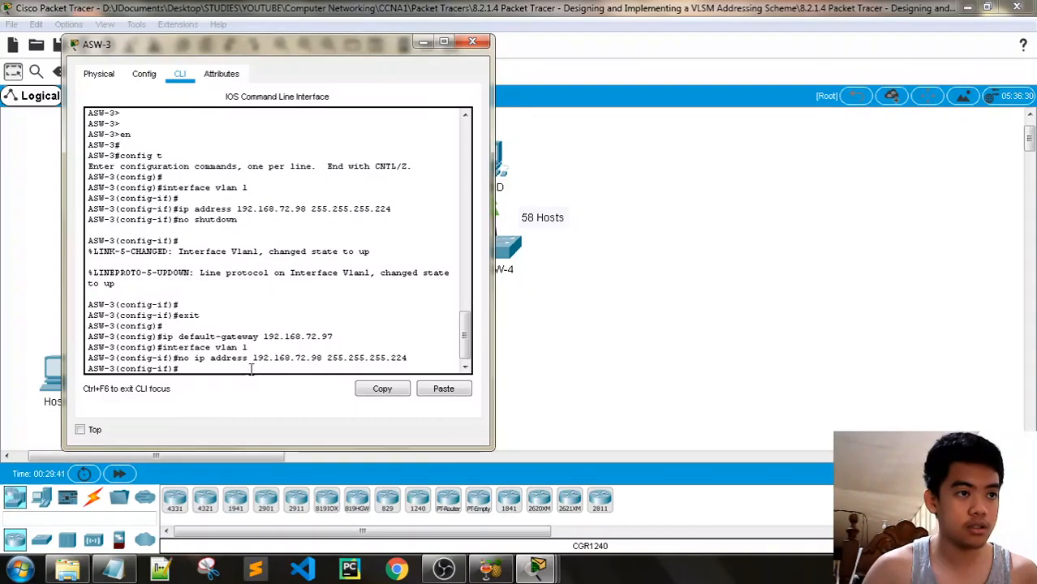
Give ASW-3's VLAN 1 the address 192.168.72.66 255.255.255.224
{"action": "key", "text": "alt+Tab"}
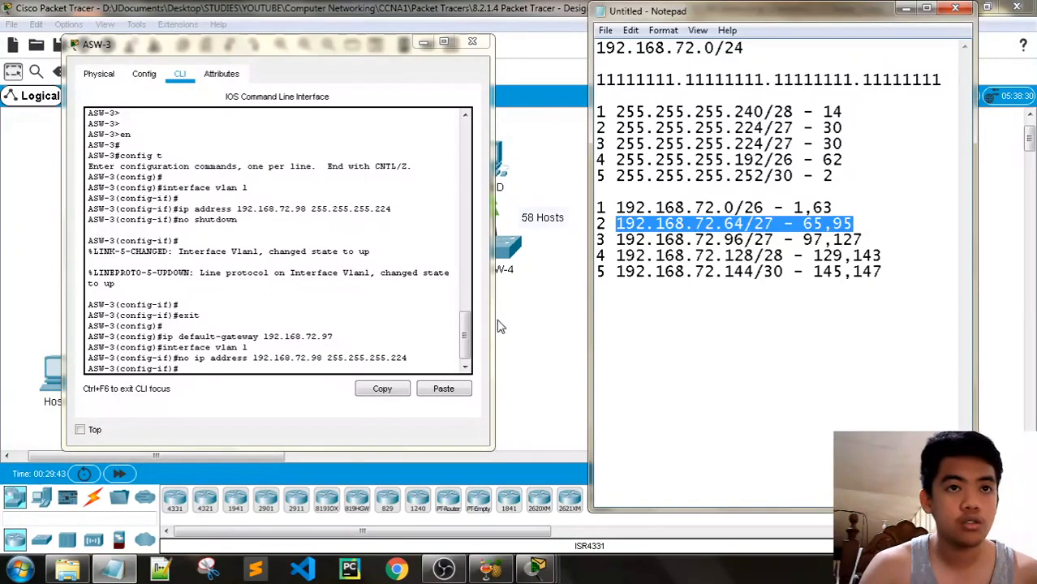
{"action": "left_click", "coordinate": [272, 366]}
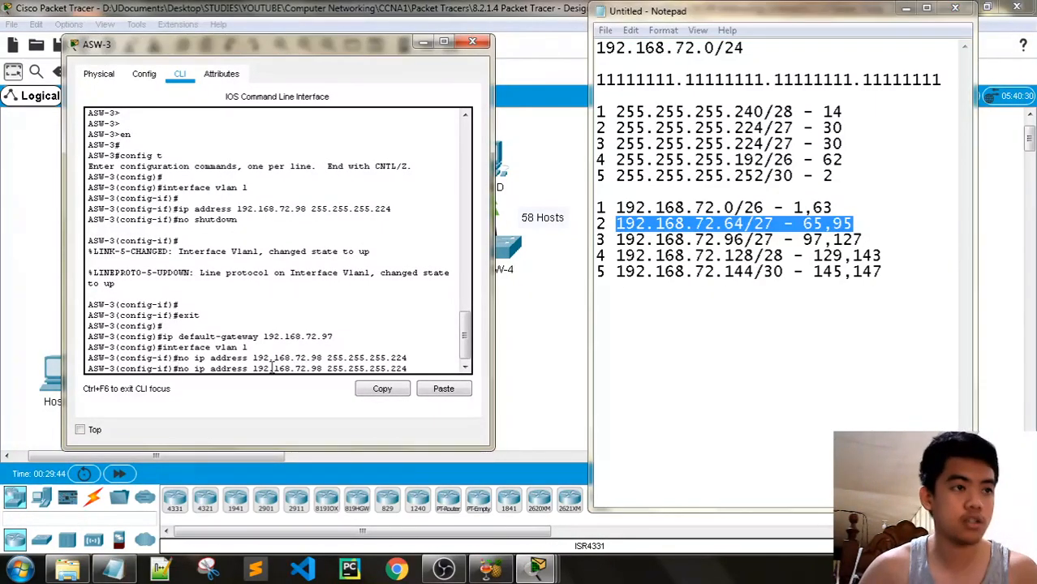
{"action": "key", "text": "Left"}
{"action": "key", "text": "Left"}
{"action": "key", "text": "Left"}
{"action": "key", "text": "Left"}
{"action": "key", "text": "Left"}
{"action": "key", "text": "Left"}
{"action": "key", "text": "Left"}
{"action": "key", "text": "Left"}
{"action": "key", "text": "Left"}
{"action": "key", "text": "Left"}
{"action": "key", "text": "Left"}
{"action": "key", "text": "Left"}
{"action": "key", "text": "Left"}
{"action": "key", "text": "Left"}
{"action": "key", "text": "Left"}
{"action": "key", "text": "Left"}
{"action": "key", "text": "Left"}
{"action": "key", "text": "Left"}
{"action": "key", "text": "Left"}
{"action": "key", "text": "Left"}
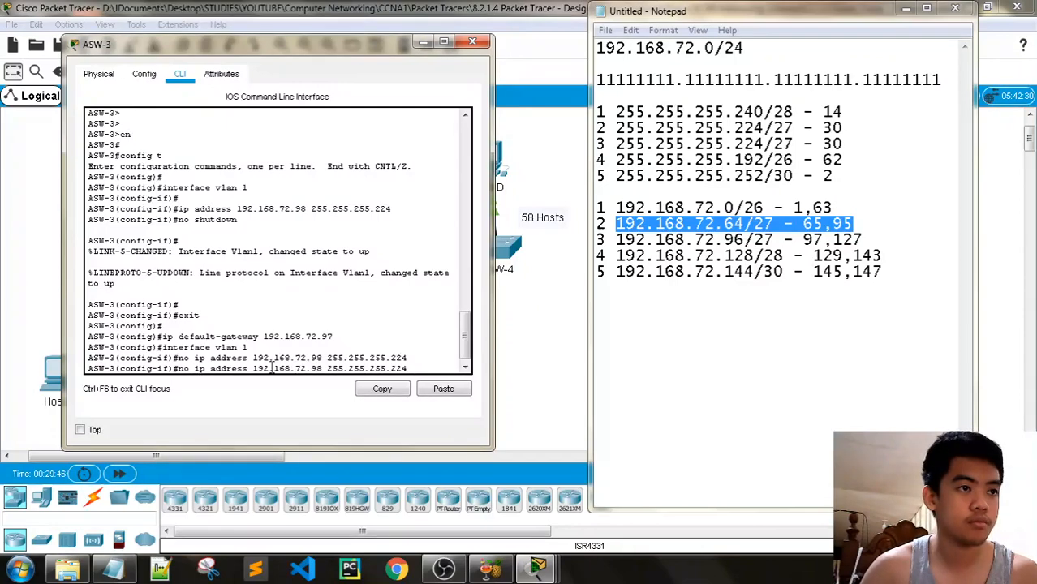
{"action": "key", "text": "Right"}
{"action": "key", "text": "Right"}
{"action": "key", "text": "Right"}
{"action": "key", "text": "Right"}
{"action": "key", "text": "Right"}
{"action": "key", "text": "Right"}
{"action": "key", "text": "Right"}
{"action": "key", "text": "Right"}
{"action": "key", "text": "Right"}
{"action": "key", "text": "Right"}
{"action": "key", "text": "Right"}
{"action": "key", "text": "Right"}
{"action": "key", "text": "Right"}
{"action": "key", "text": "Right"}
{"action": "key", "text": "Right"}
{"action": "key", "text": "Right"}
{"action": "key", "text": "Right"}
{"action": "key", "text": "Right"}
{"action": "key", "text": "Right"}
{"action": "key", "text": "Right"}
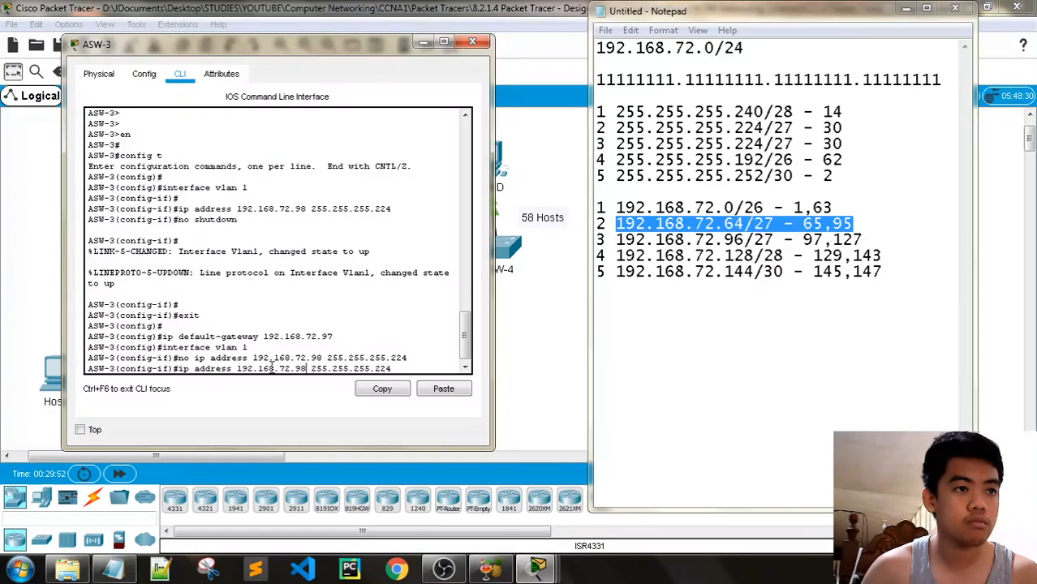
{"action": "type", "text": "66"}
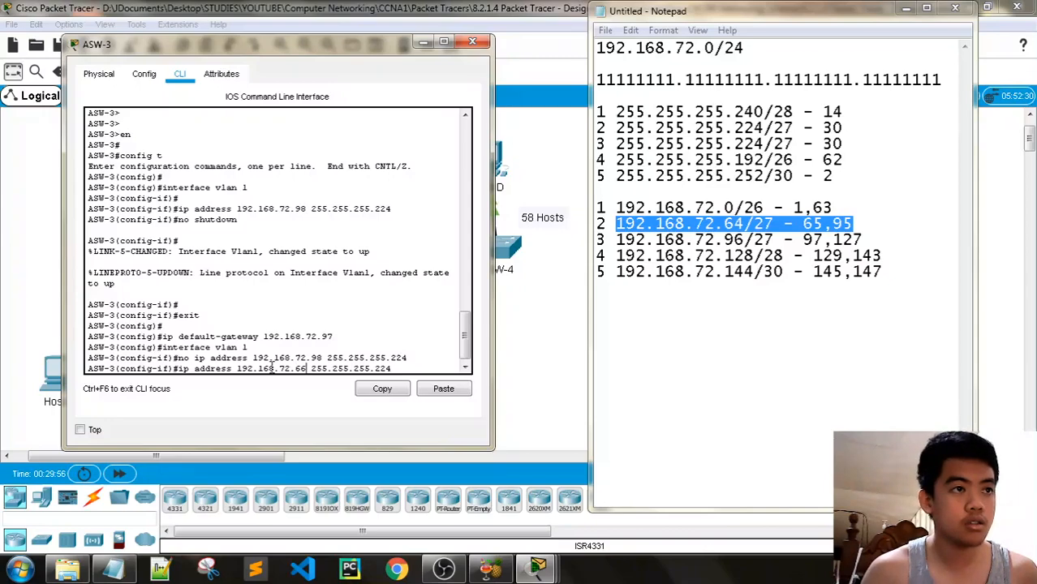
{"action": "key", "text": "Return"}
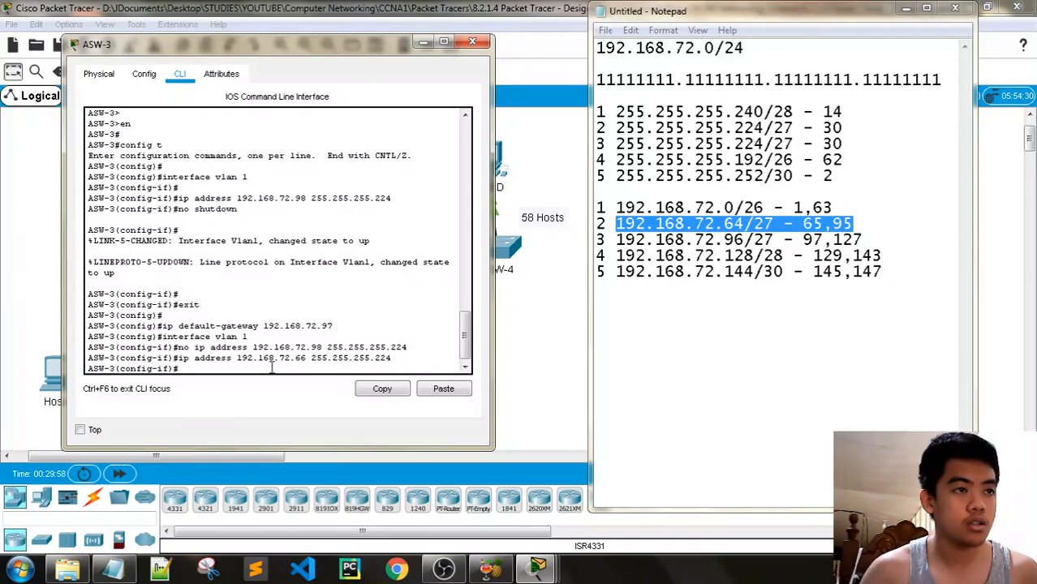
Set ASW-3's default gateway to 192.168.72.65 and close its window
{"action": "key", "text": "Up"}
{"action": "key", "text": "Up"}
{"action": "key", "text": "Up"}
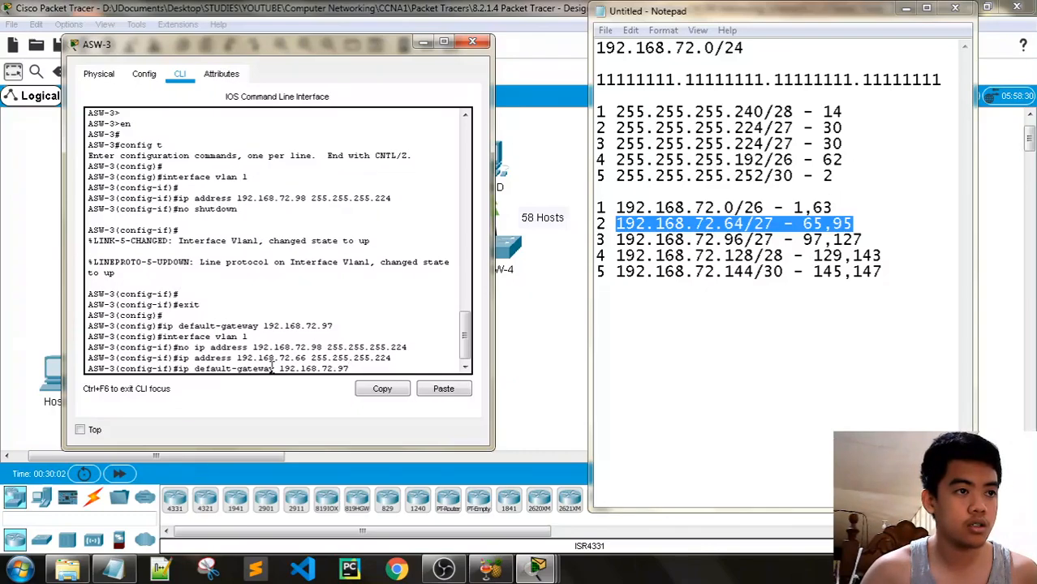
{"action": "key", "text": "Down"}
{"action": "key", "text": "Down"}
{"action": "type", "text": "ex"}
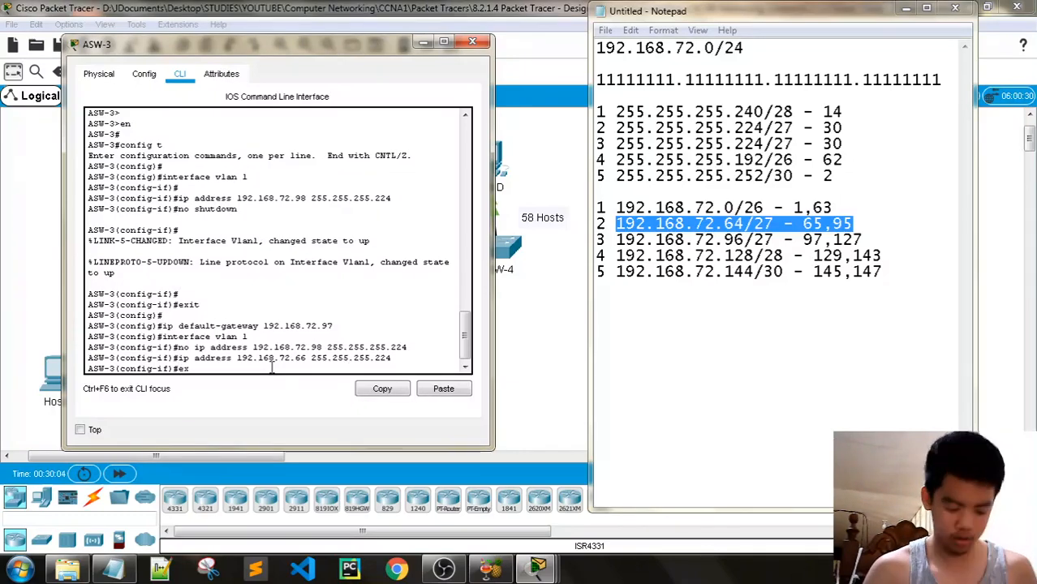
{"action": "type", "text": "it"}
{"action": "key", "text": "Return"}
{"action": "key", "text": "Up"}
{"action": "key", "text": "Up"}
{"action": "key", "text": "Up"}
{"action": "key", "text": "Up"}
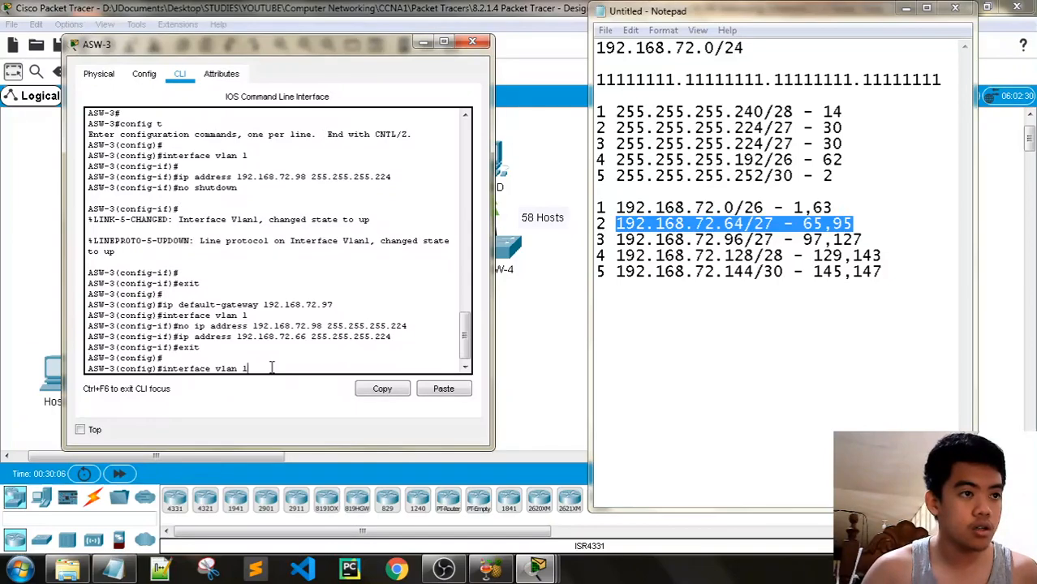
{"action": "key", "text": "Down"}
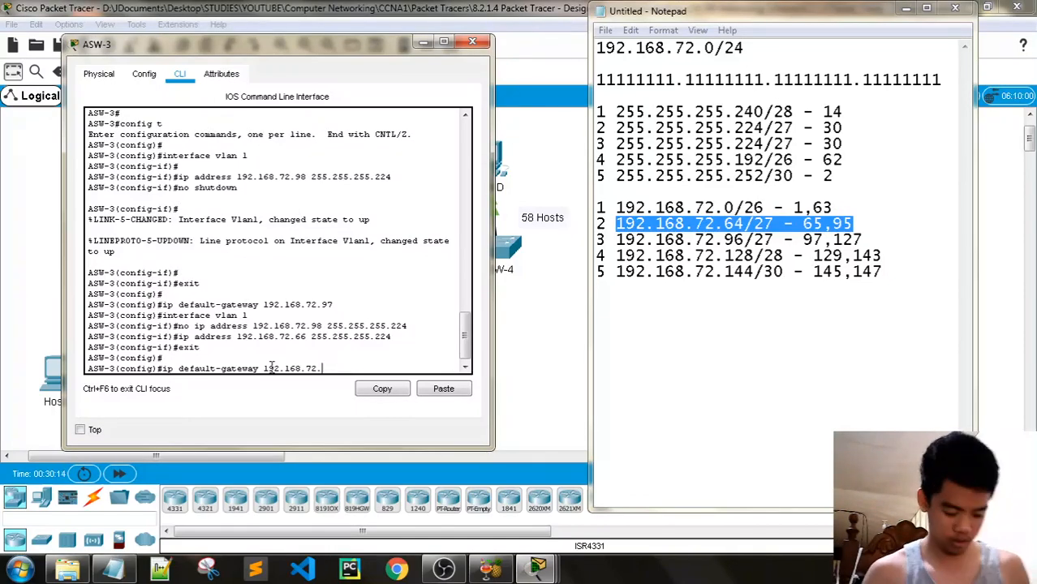
{"action": "type", "text": "65"}
{"action": "key", "text": "Return"}
{"action": "key", "text": "Return"}
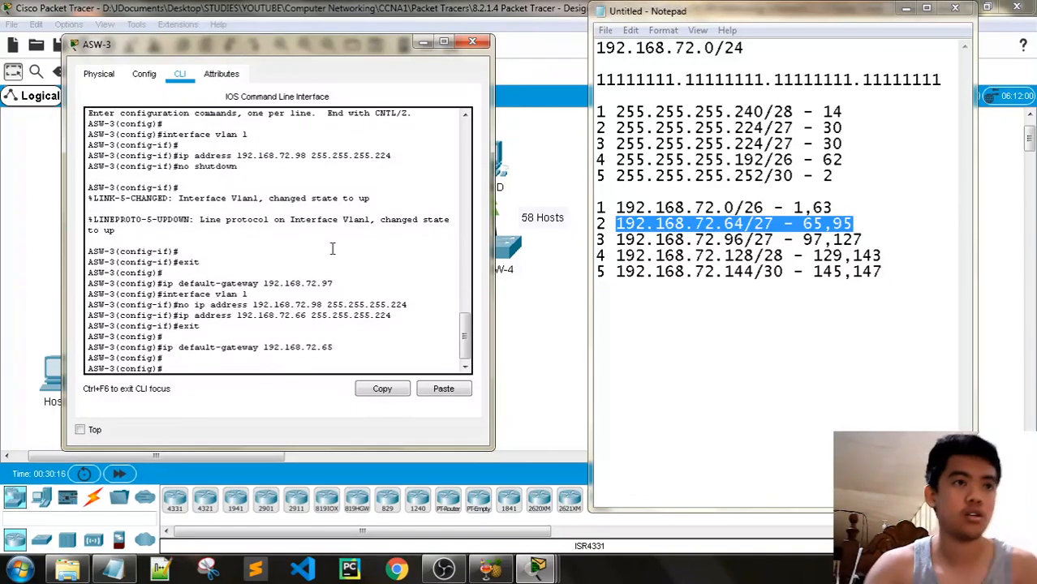
{"action": "left_click", "coordinate": [473, 42]}
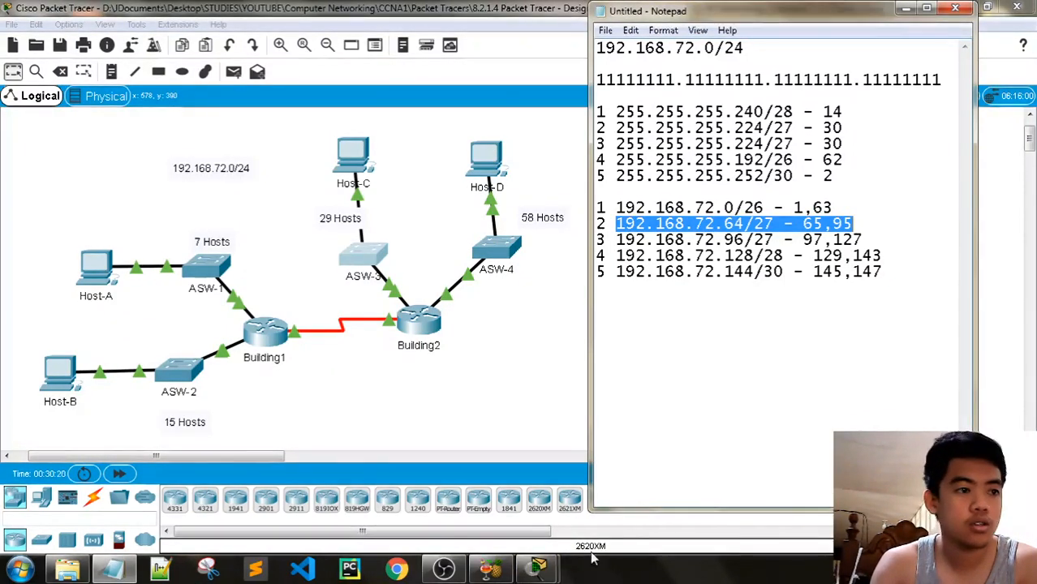
Check the activity results and review the assessment items, which flag Host-D's subnet mask
{"action": "mouse_move", "coordinate": [537, 570]}
{"action": "left_click", "coordinate": [618, 499]}
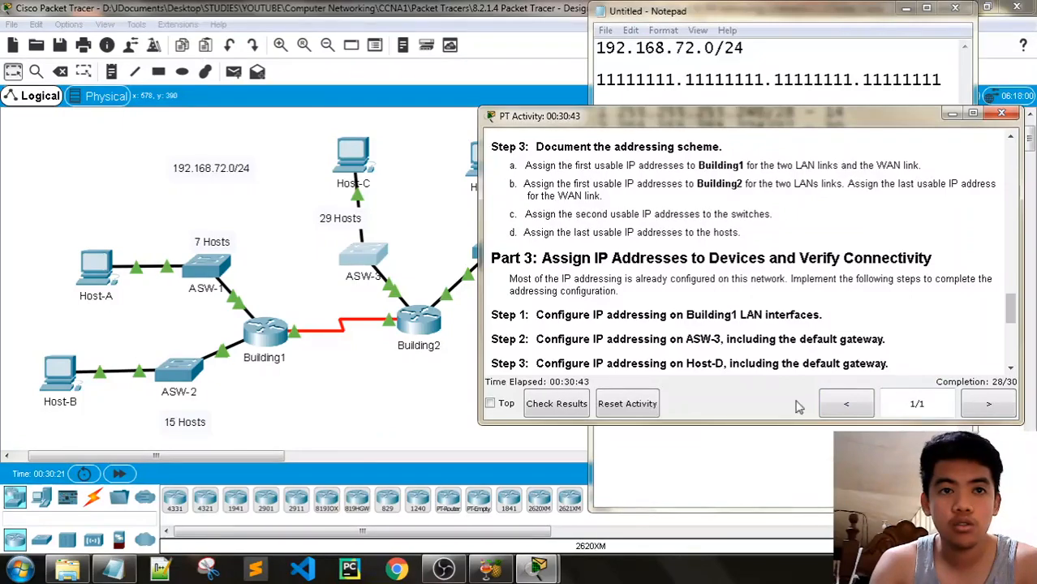
{"action": "left_click", "coordinate": [554, 403]}
{"action": "left_click", "coordinate": [143, 108]}
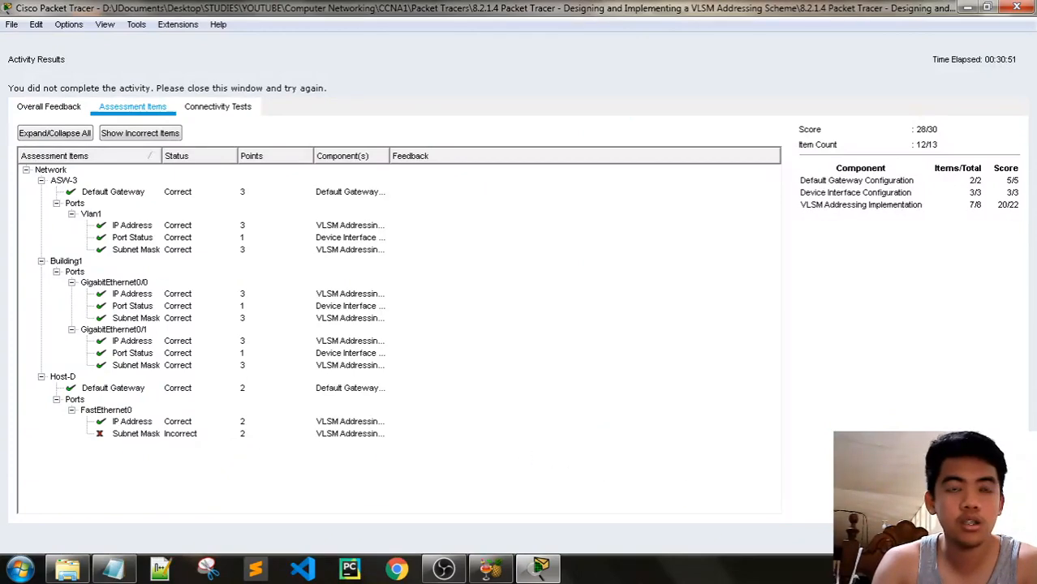
{"action": "left_click", "coordinate": [1000, 538]}
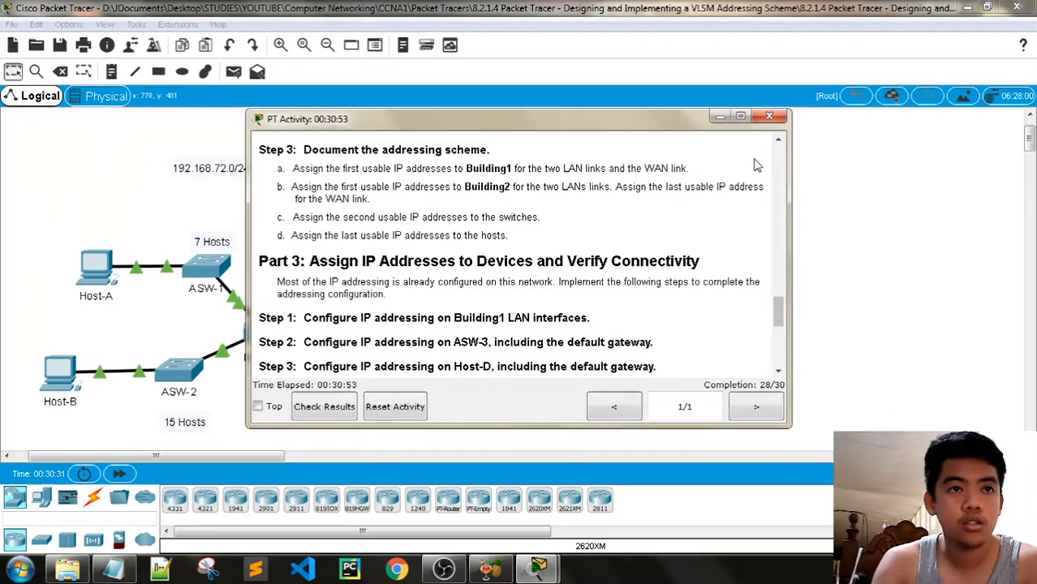
{"action": "left_click", "coordinate": [718, 119]}
Consult the subnet notes and change Host-D's subnet mask from 255.255.255.240 to 255.255.255.192
{"action": "left_click", "coordinate": [507, 153]}
{"action": "left_click", "coordinate": [361, 162]}
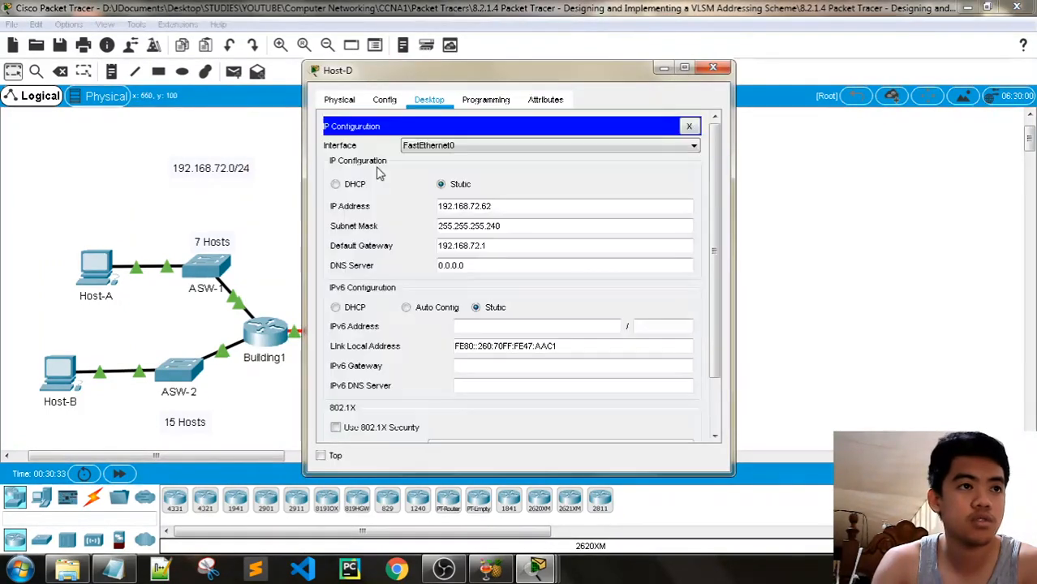
{"action": "left_click", "coordinate": [537, 568]}
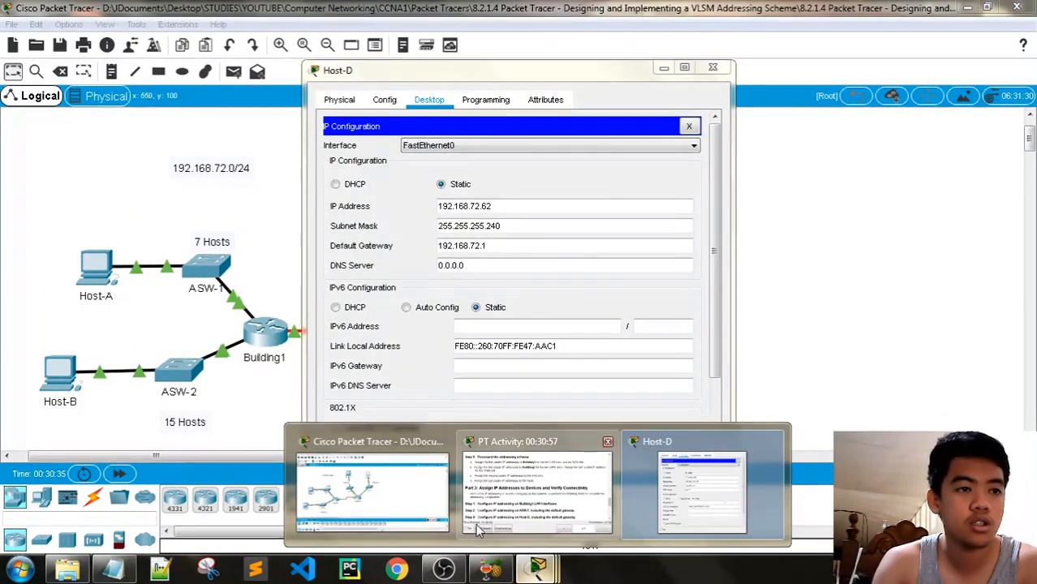
{"action": "left_click", "coordinate": [113, 569]}
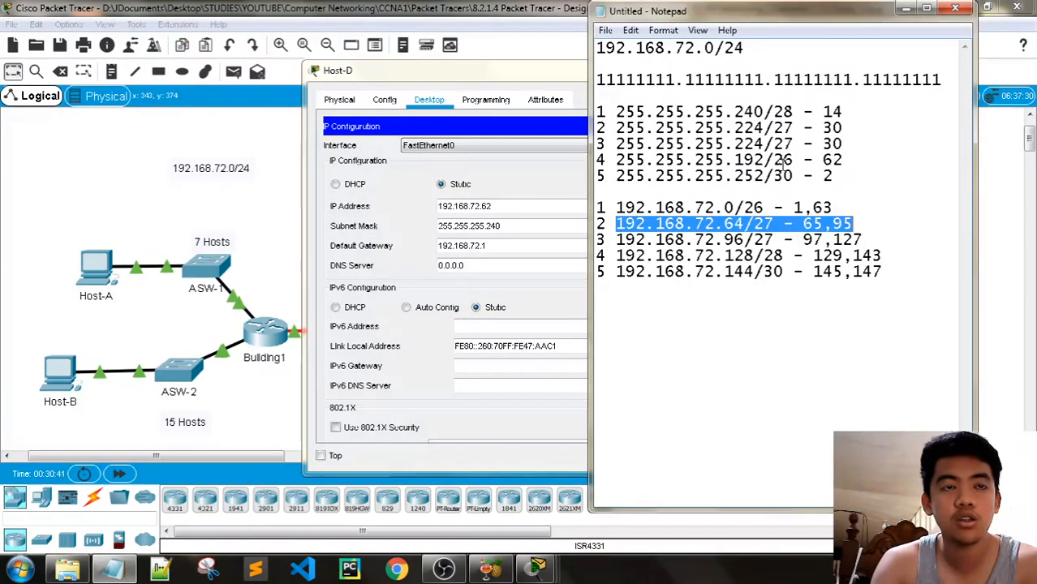
{"action": "left_click", "coordinate": [495, 63]}
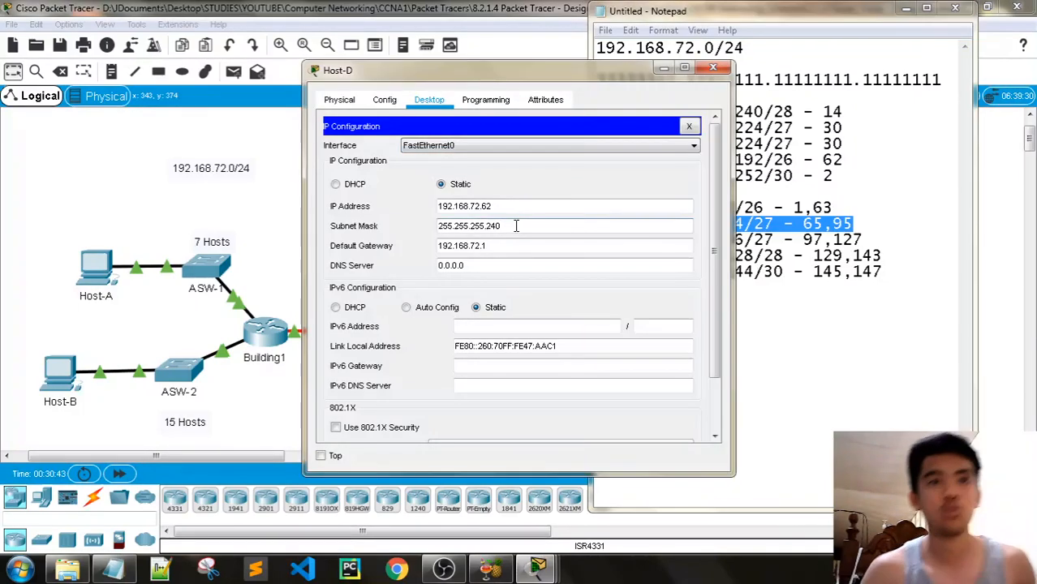
{"action": "left_click", "coordinate": [516, 225]}
{"action": "key", "text": "BackSpace"}
{"action": "key", "text": "BackSpace"}
{"action": "key", "text": "BackSpace"}
{"action": "left_click_drag", "start_coordinate": [498, 71], "coordinate": [283, 72]}
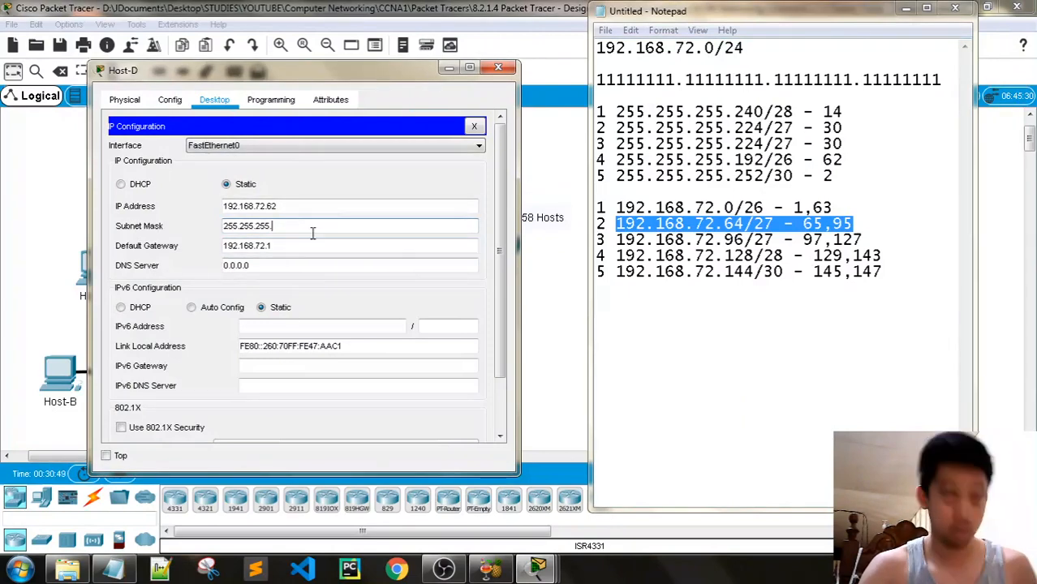
{"action": "type", "text": "192"}
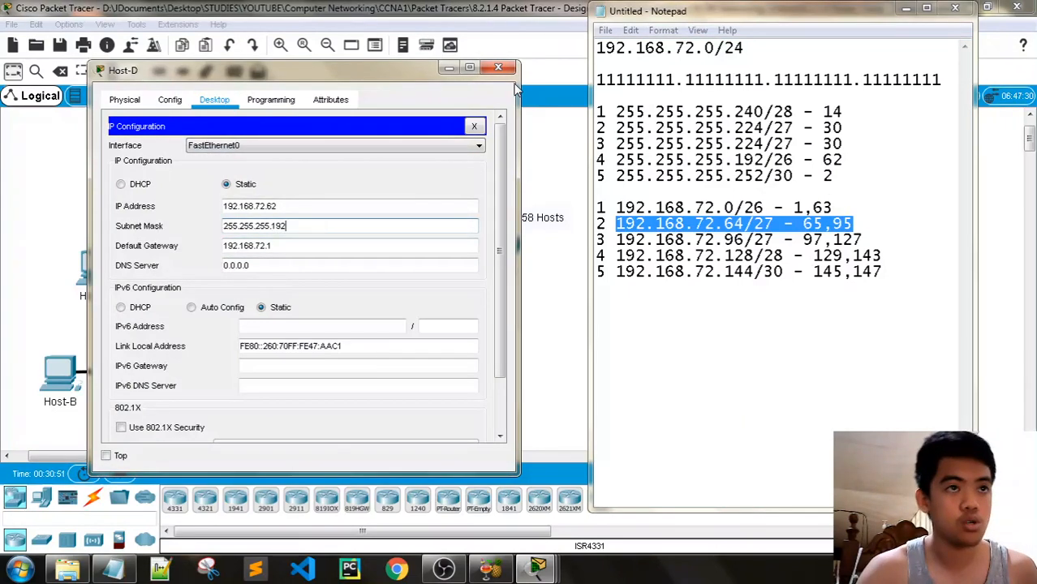
{"action": "left_click", "coordinate": [498, 67]}
Restore the activity instructions, hide the subnet notes, and scroll to the Suggested Scoring Rubric showing 30/30
{"action": "mouse_move", "coordinate": [503, 568]}
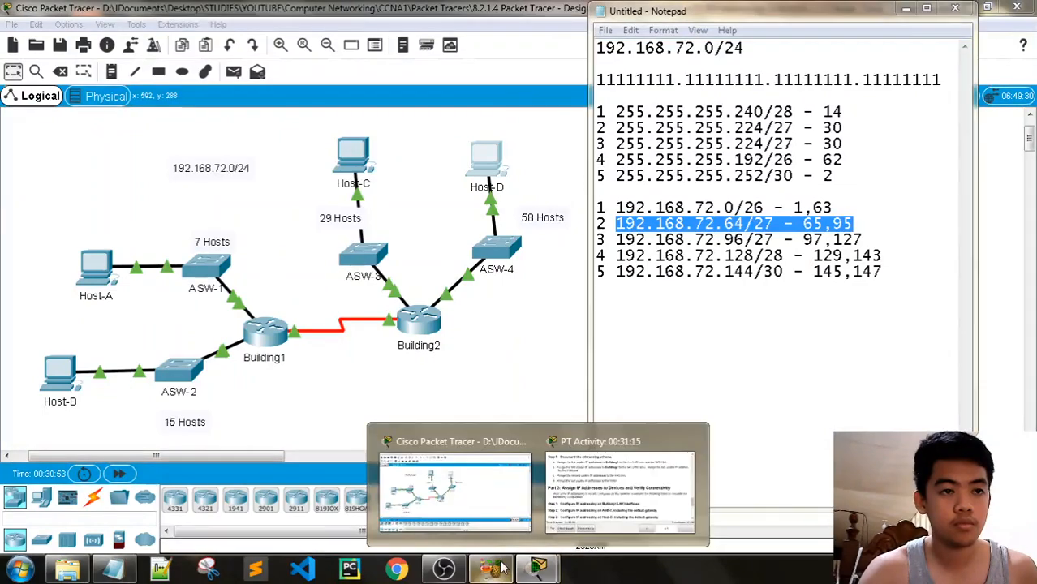
{"action": "left_click", "coordinate": [618, 487]}
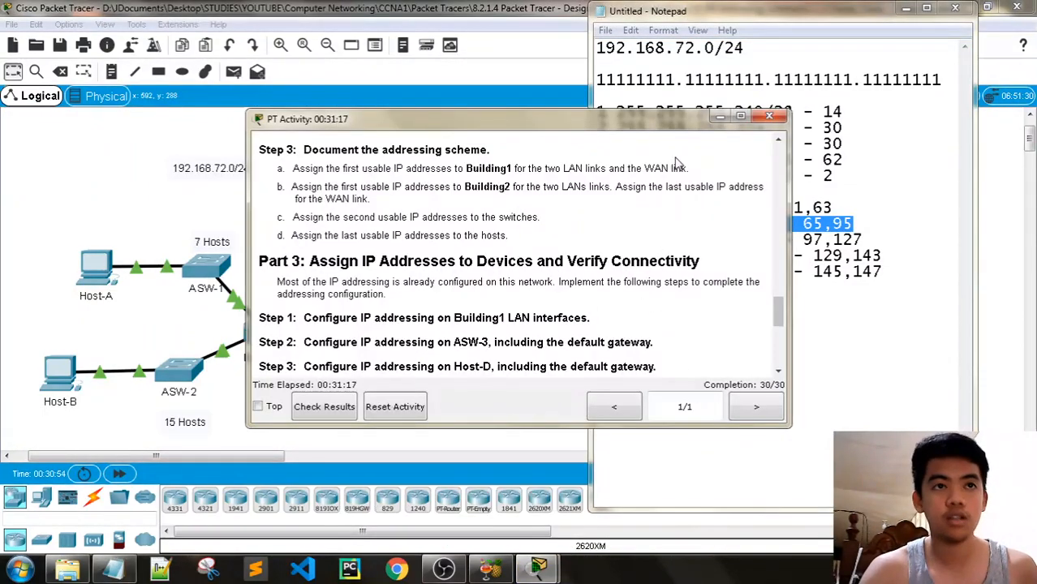
{"action": "left_click_drag", "start_coordinate": [649, 112], "coordinate": [891, 29]}
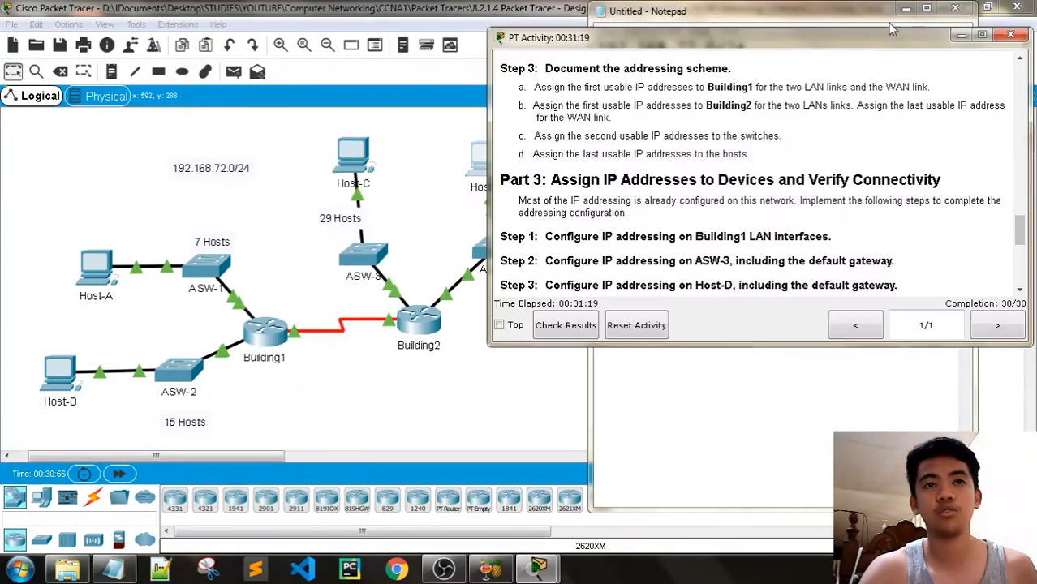
{"action": "left_click", "coordinate": [906, 9]}
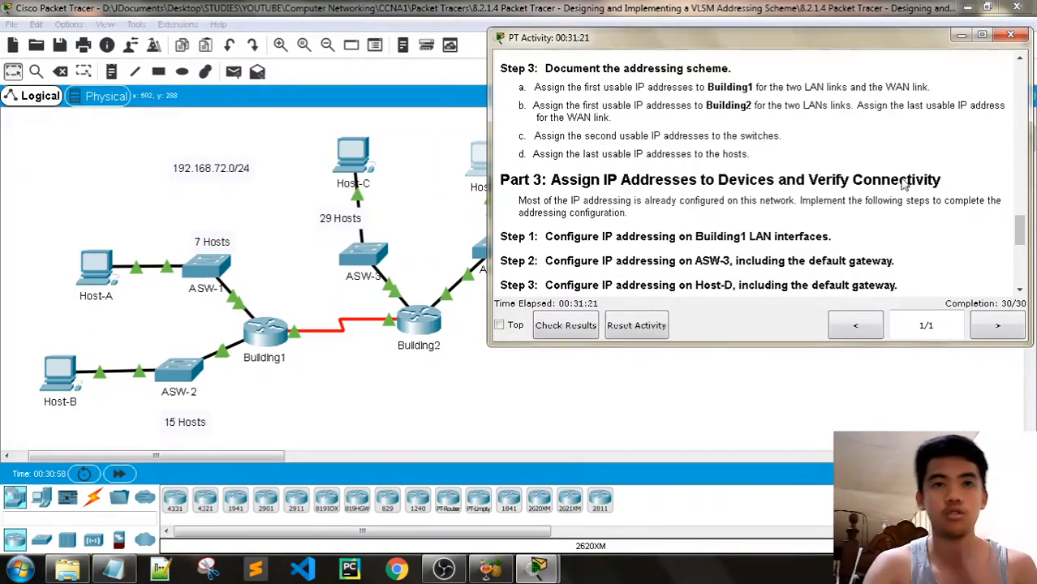
{"action": "left_click_drag", "start_coordinate": [815, 39], "coordinate": [830, 29]}
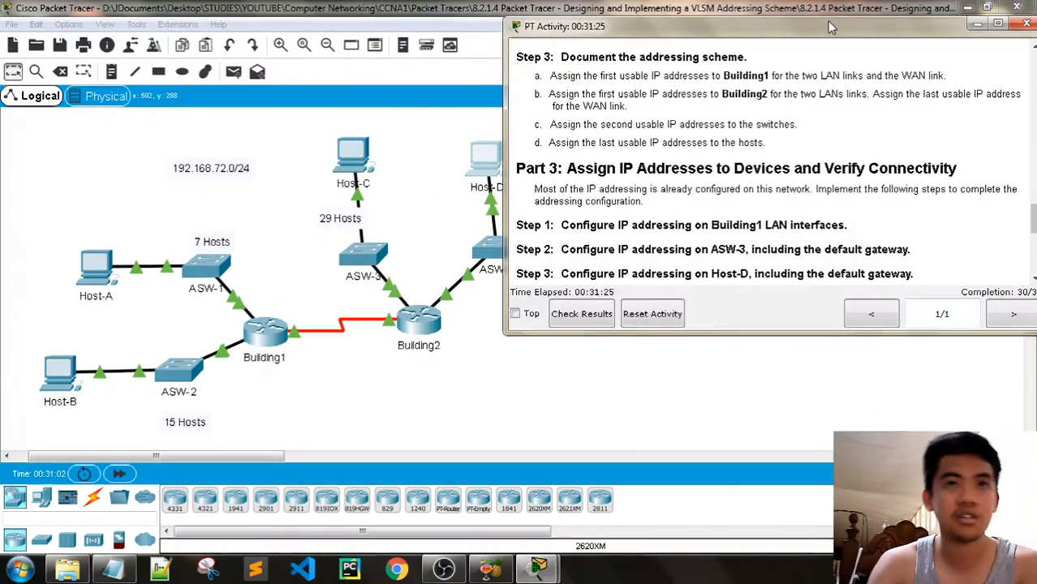
{"action": "left_click_drag", "start_coordinate": [831, 27], "coordinate": [820, 13]}
{"action": "scroll", "coordinate": [844, 203], "scroll_direction": "down", "scroll_amount": 5}
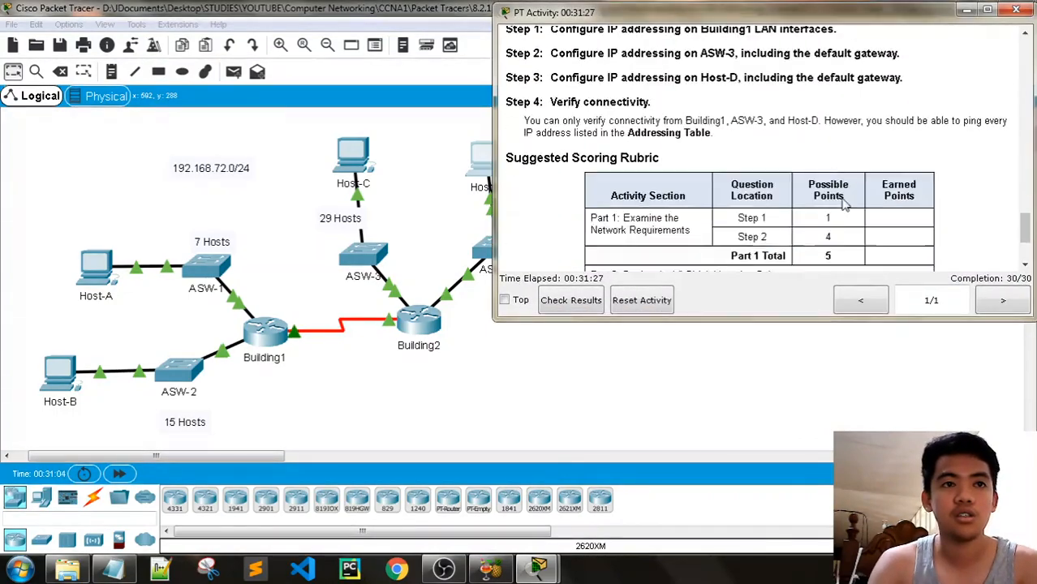
{"action": "scroll", "coordinate": [844, 203], "scroll_direction": "down", "scroll_amount": 3}
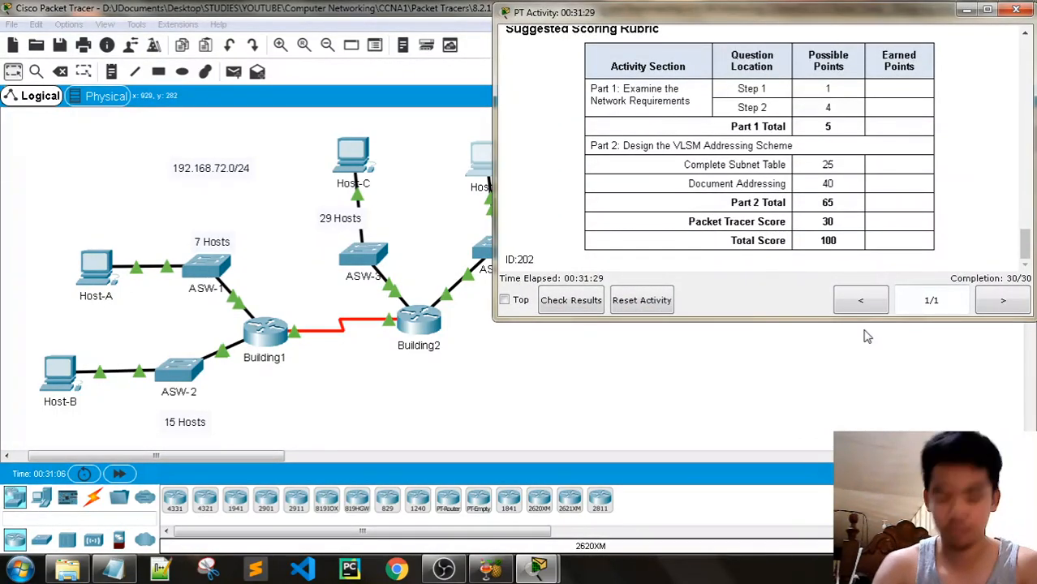